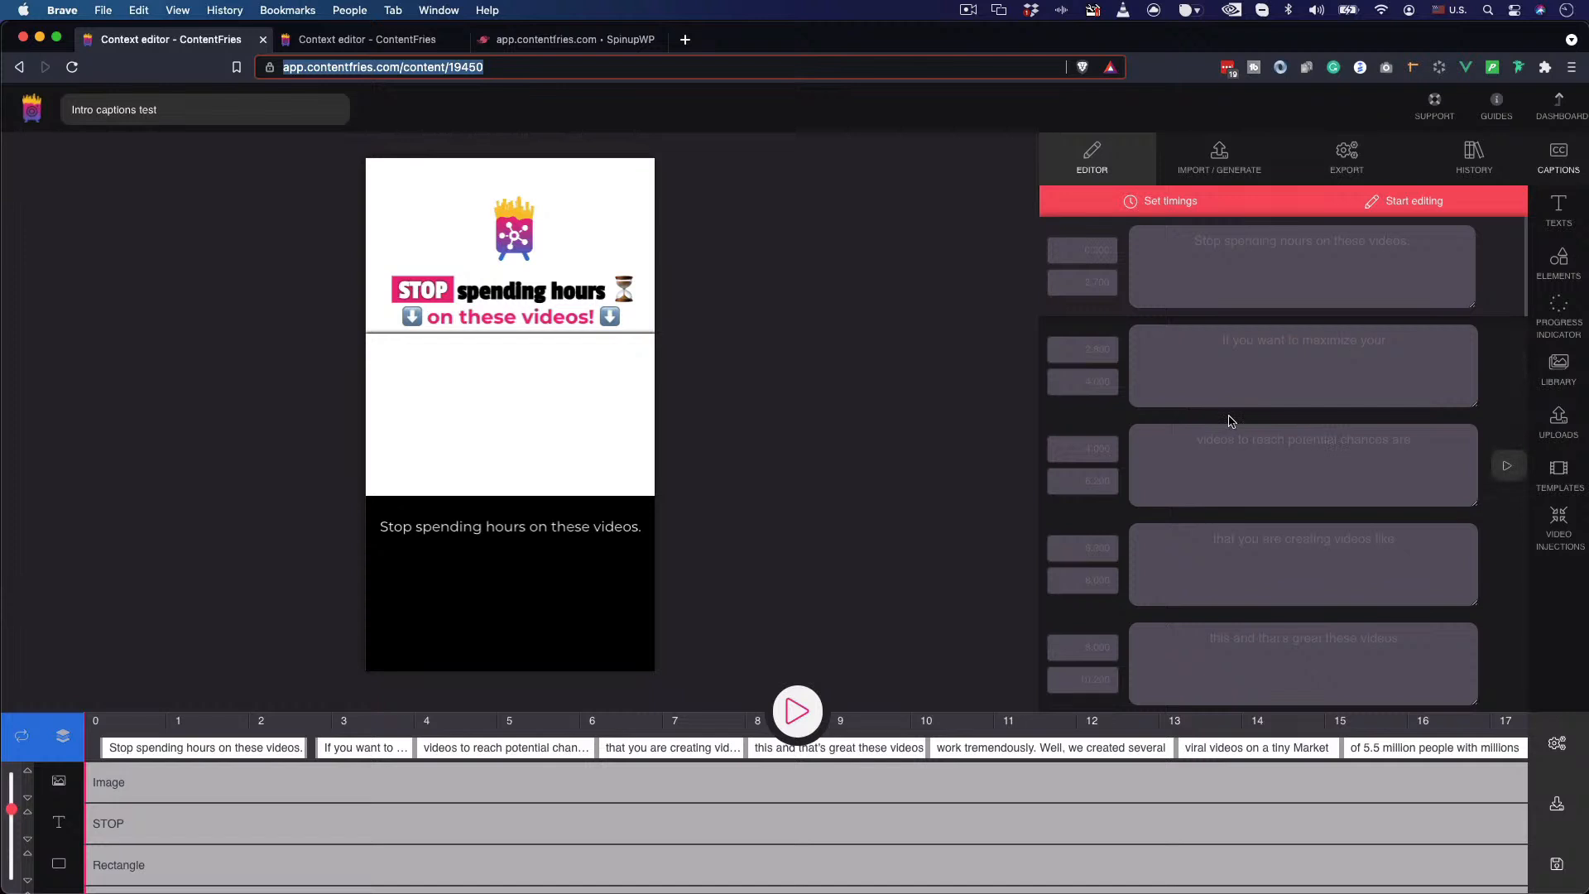
- Set the caption timings automatically, splitting by new lines, and merge the final line "pieces." into the previous line
scroll(1208, 403, "down", 3)
scroll(1209, 400, "up", 3)
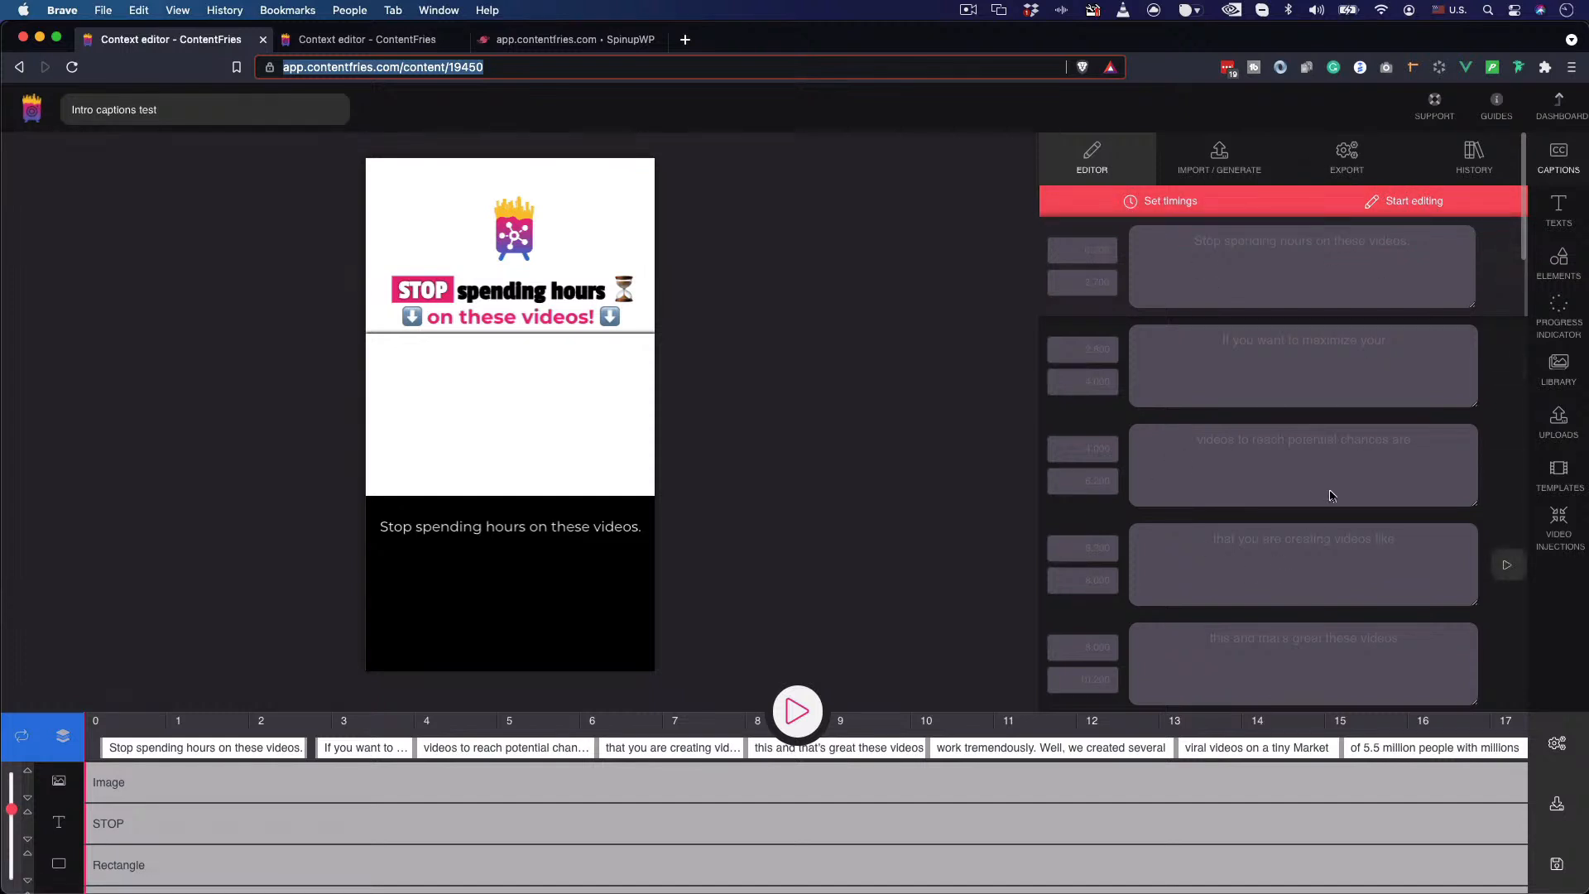
left_click(1170, 203)
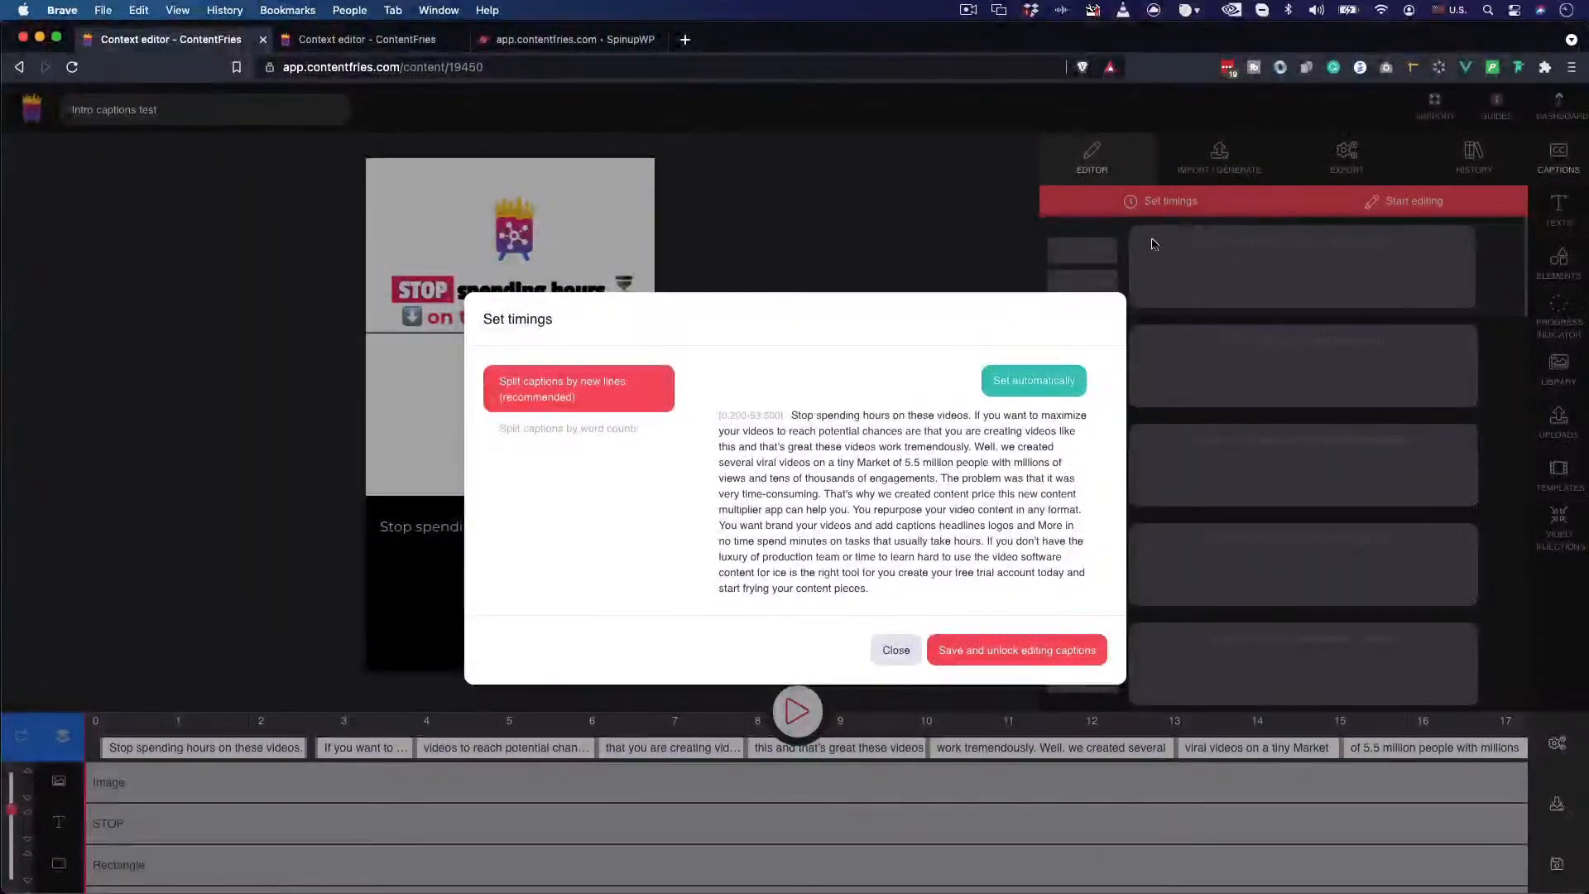
left_click(1035, 376)
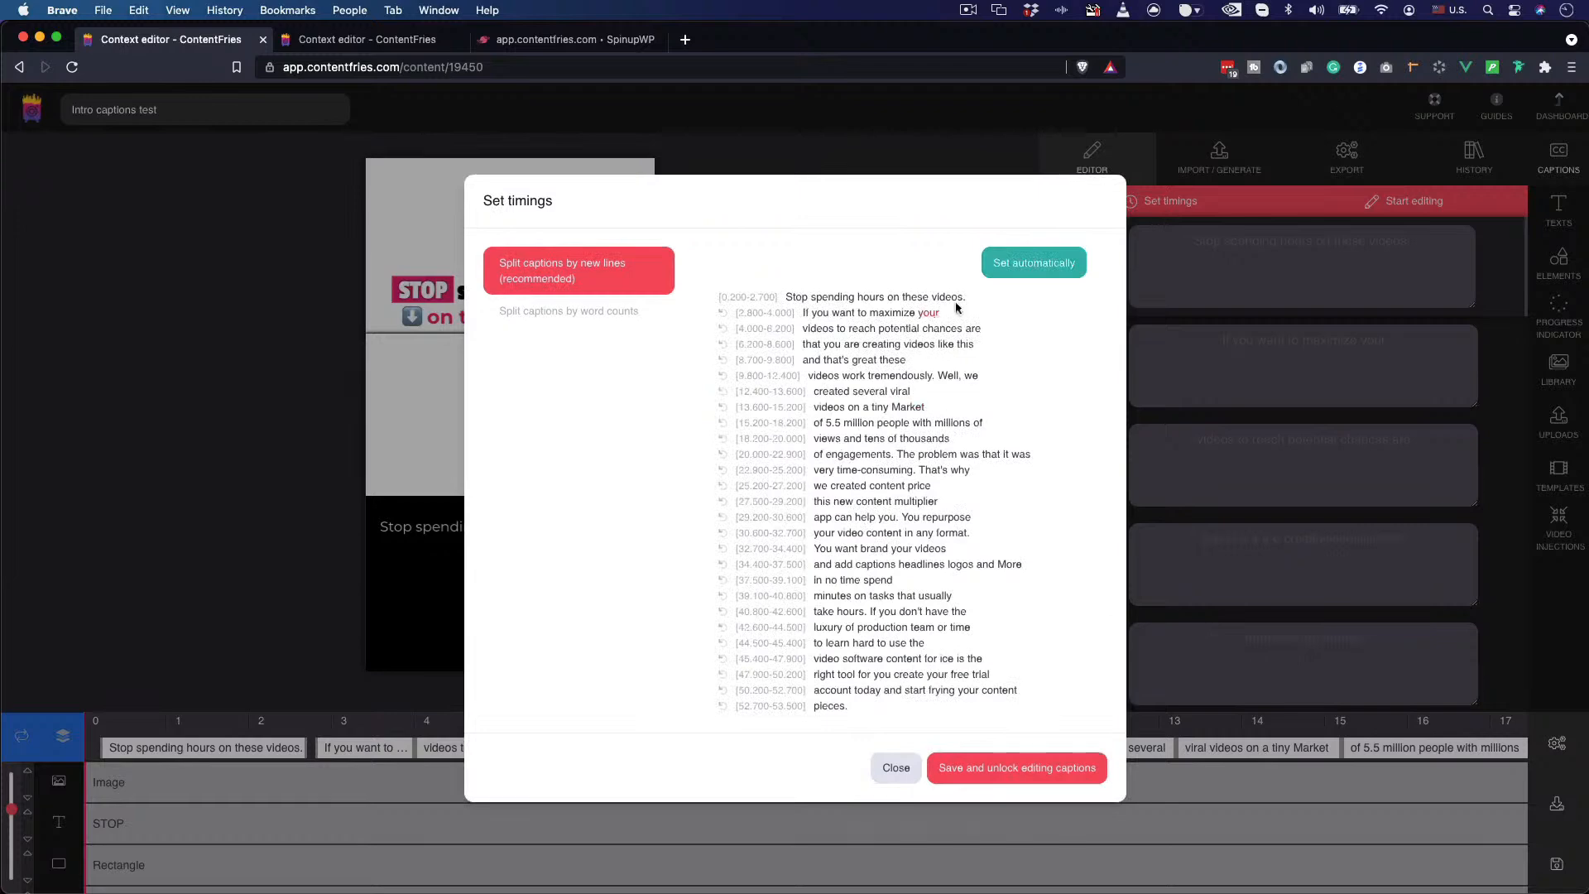
left_click(726, 709)
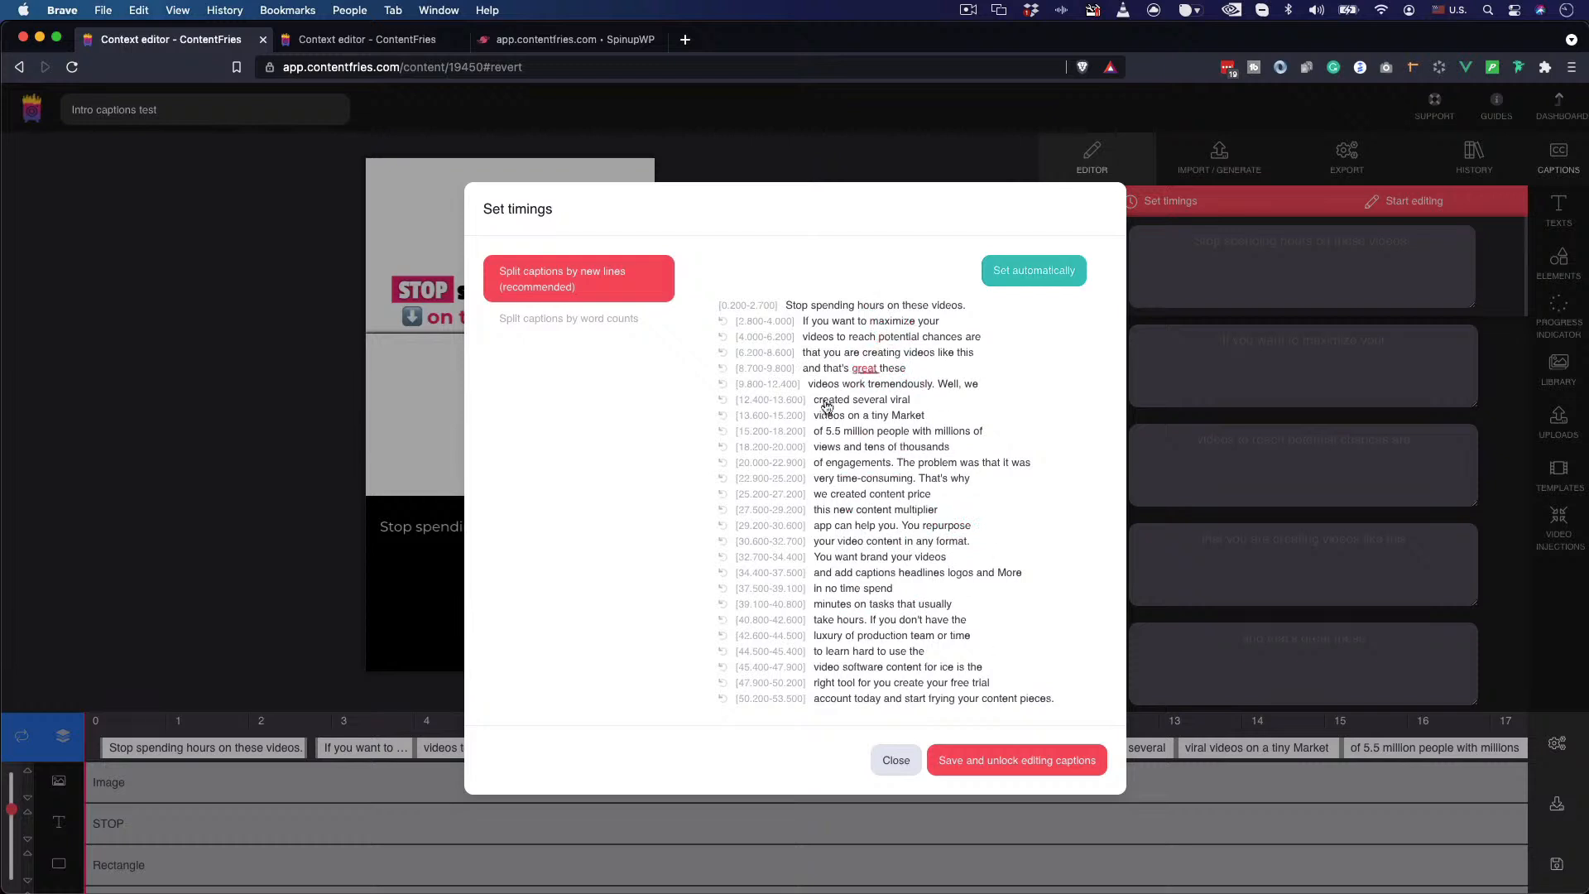
- Split the captions by word count after every 3 words and look through the preview
left_click(531, 328)
left_click(807, 267)
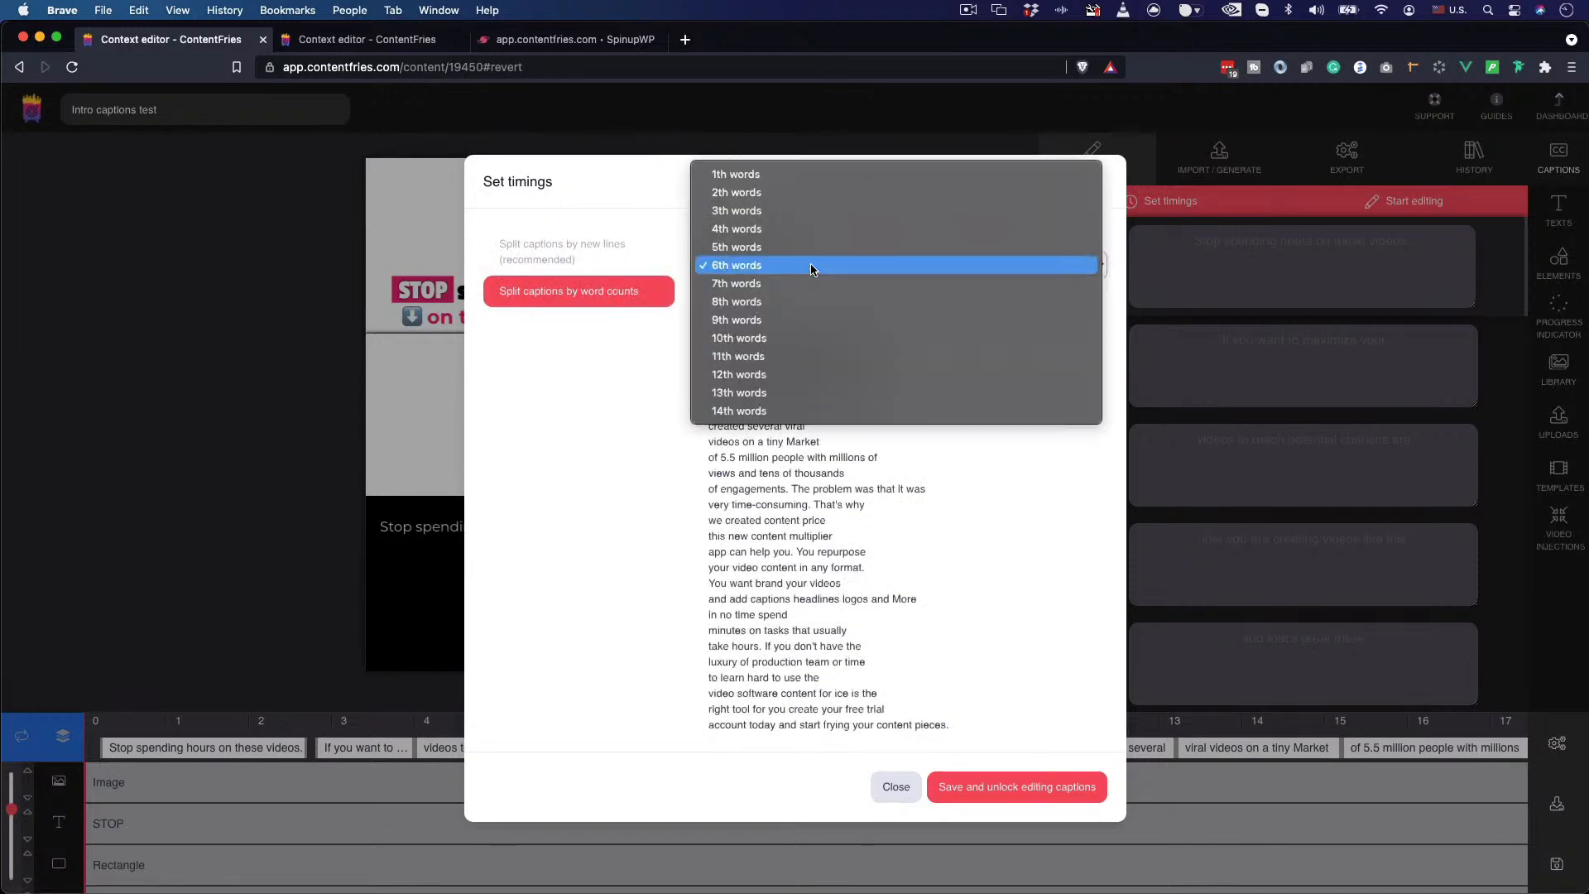
left_click(778, 210)
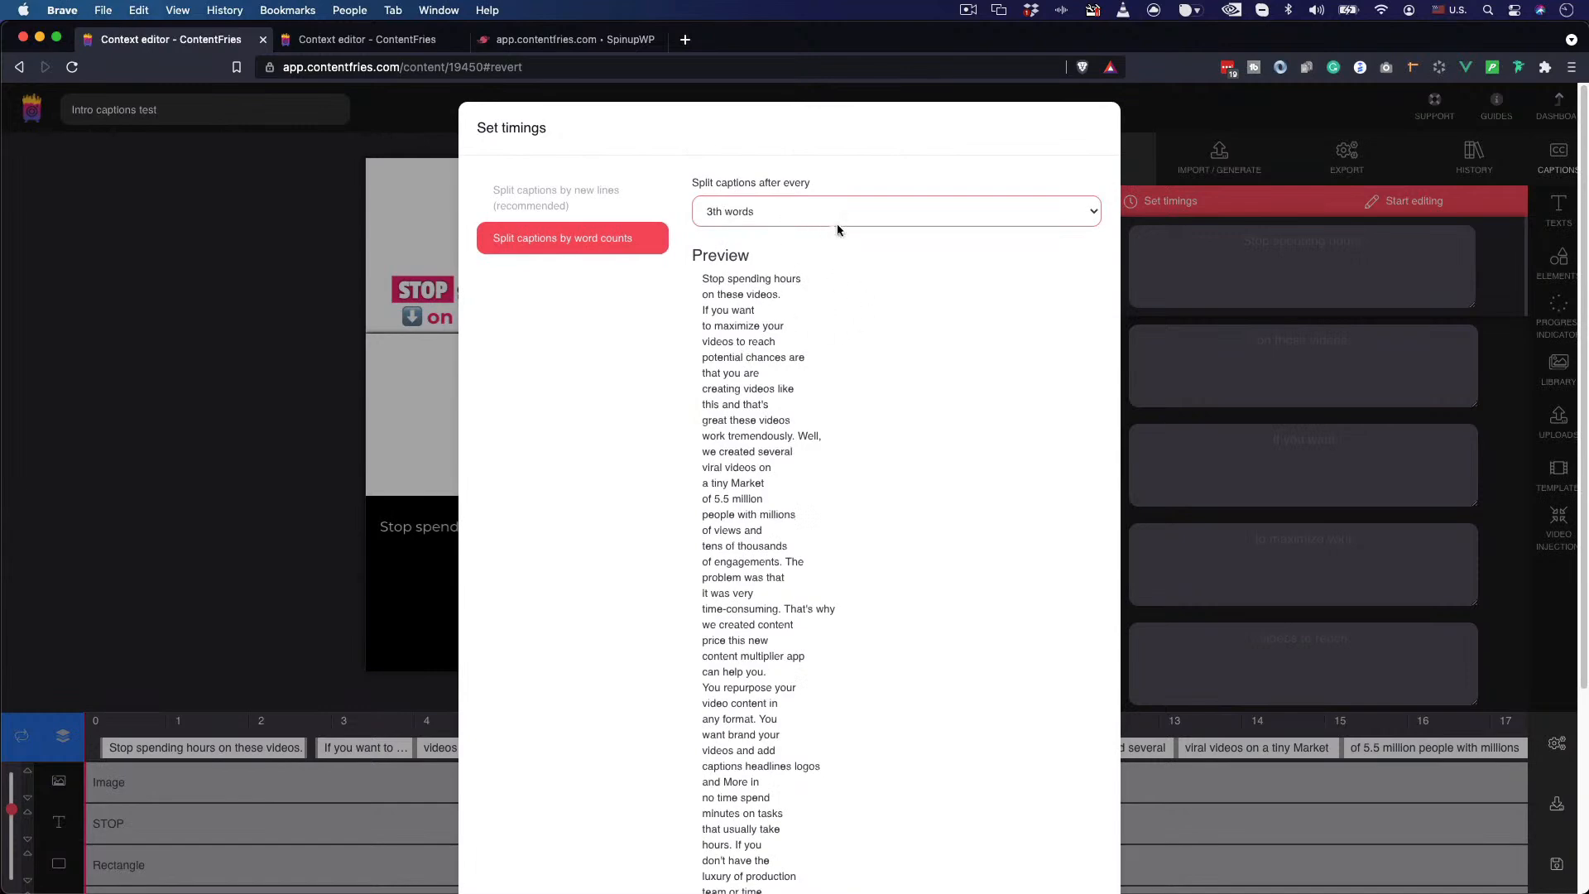
scroll(911, 529, "down", 5)
scroll(827, 538, "up", 5)
- Return to the new-line split view, then close the timing settings and start editing the captions
left_click(584, 201)
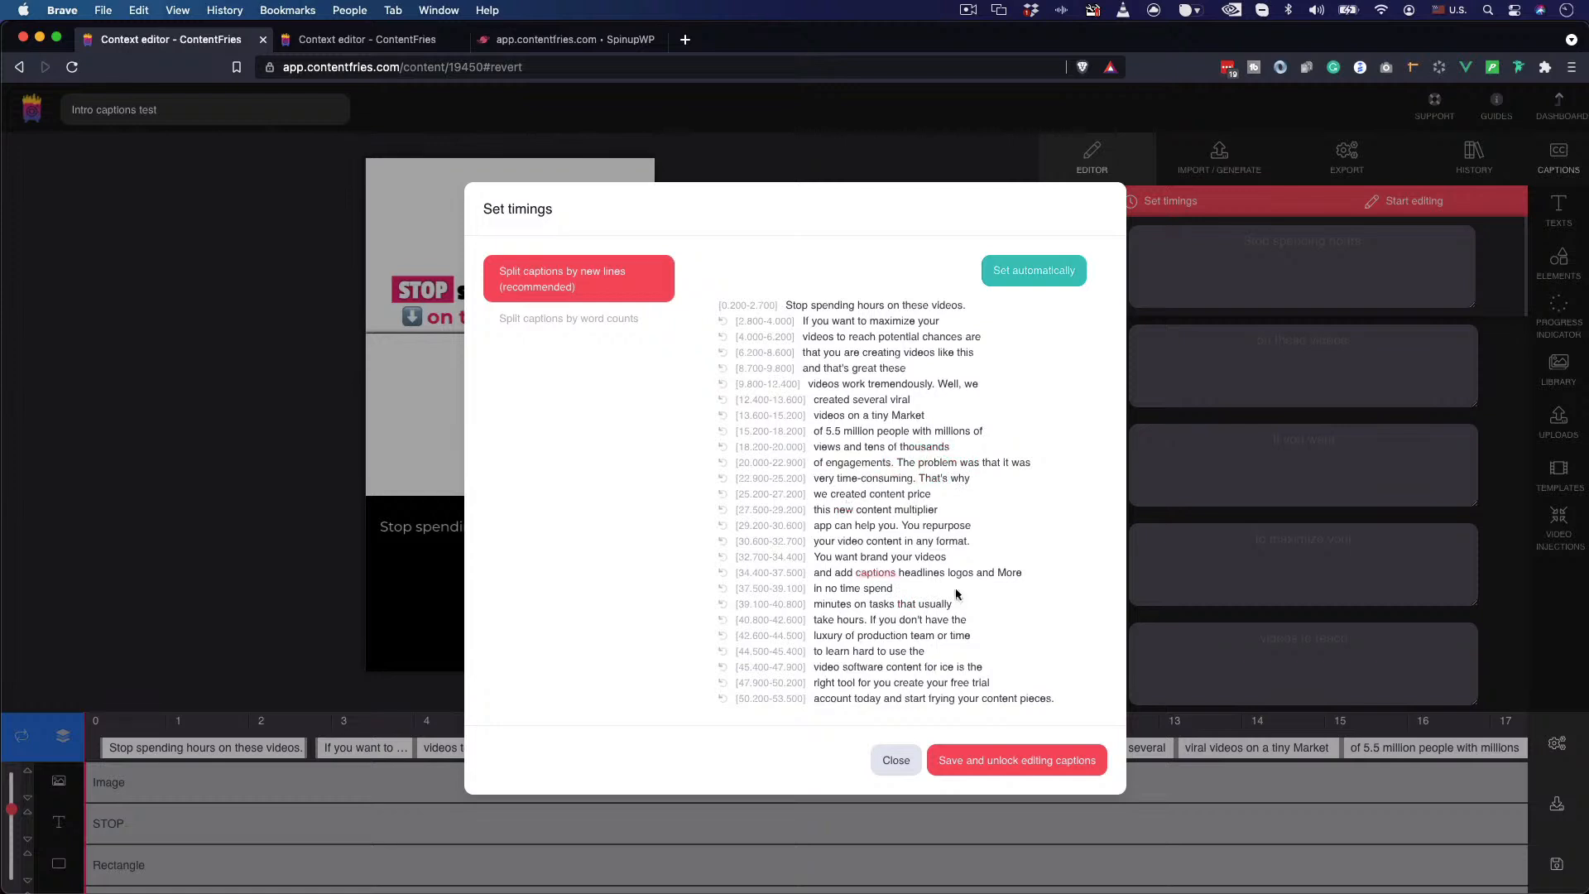
left_click(893, 761)
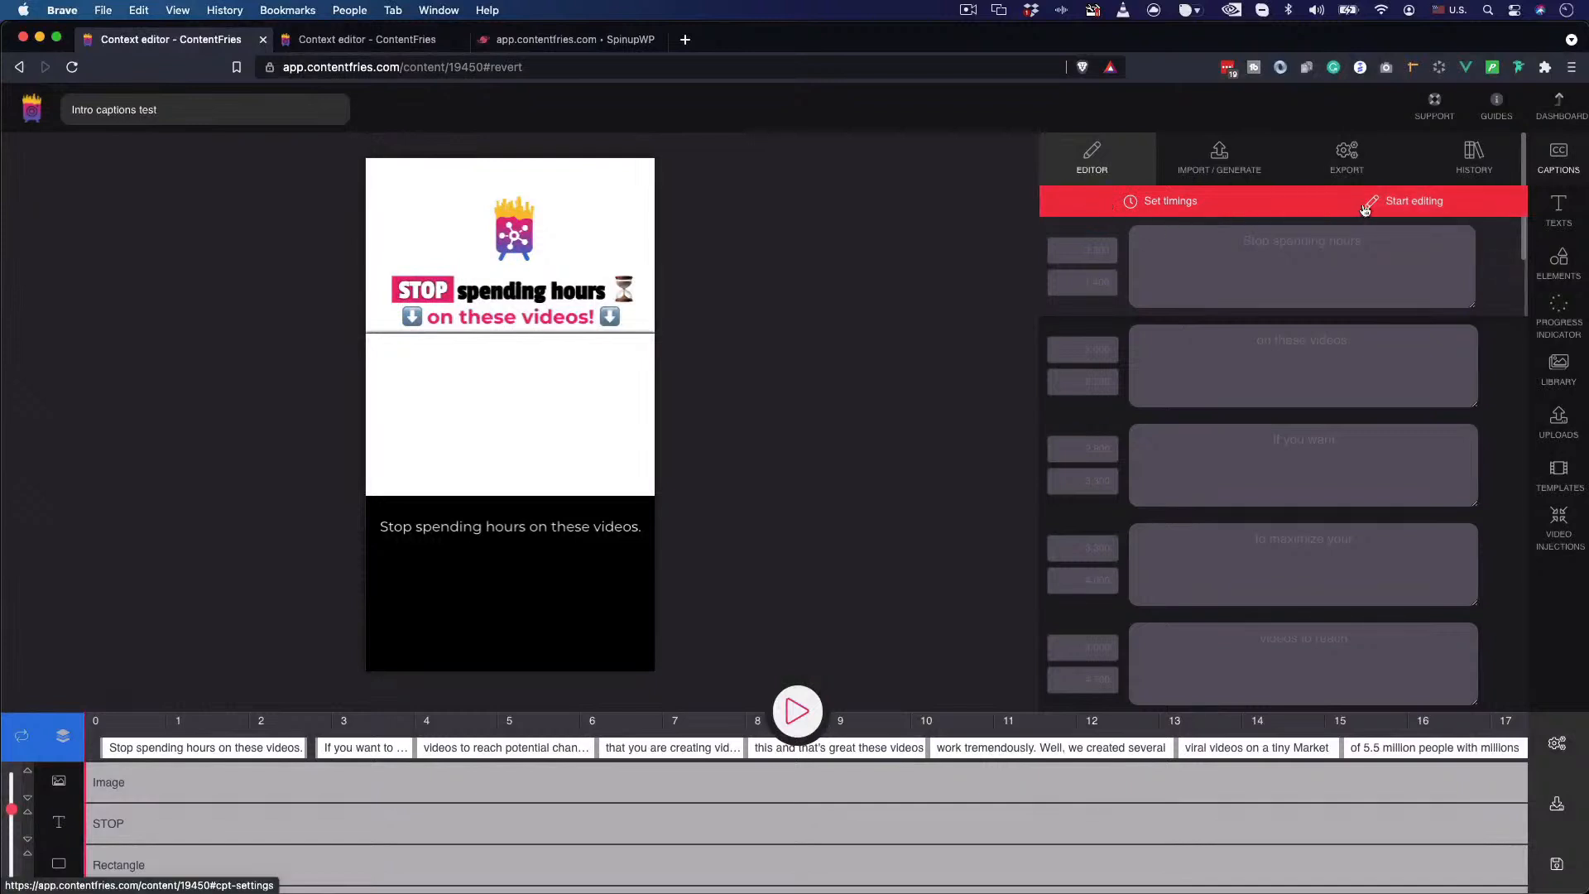
left_click(1388, 210)
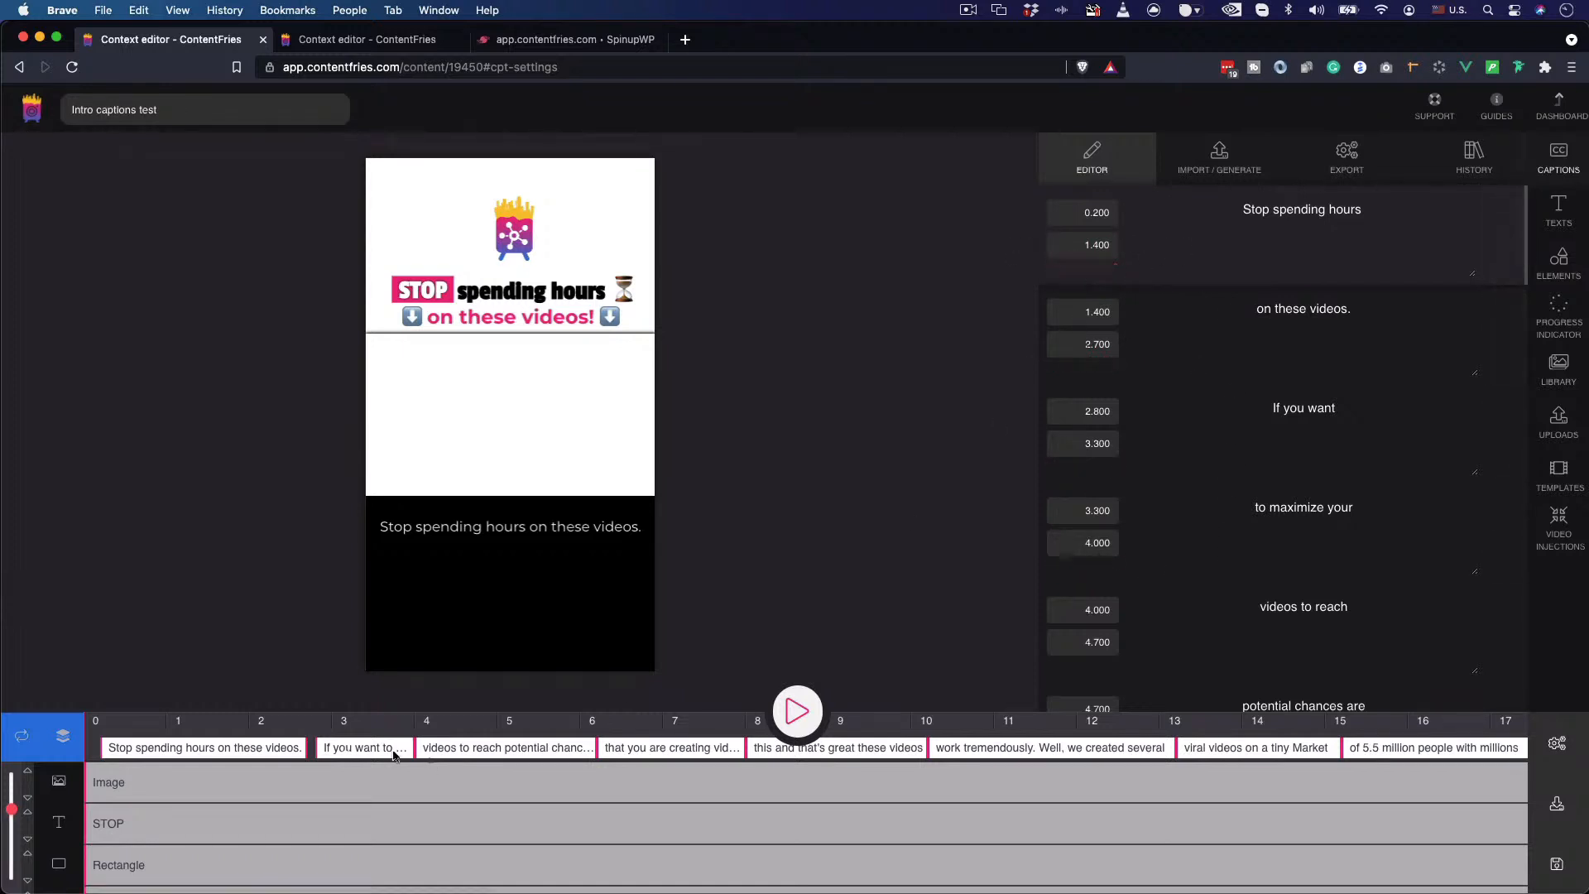
- Shift the first caption earlier on the timeline so it starts at 0 and ends at about 1.9 seconds
left_click(257, 747)
left_click_drag(282, 747, 204, 737)
left_click(279, 747)
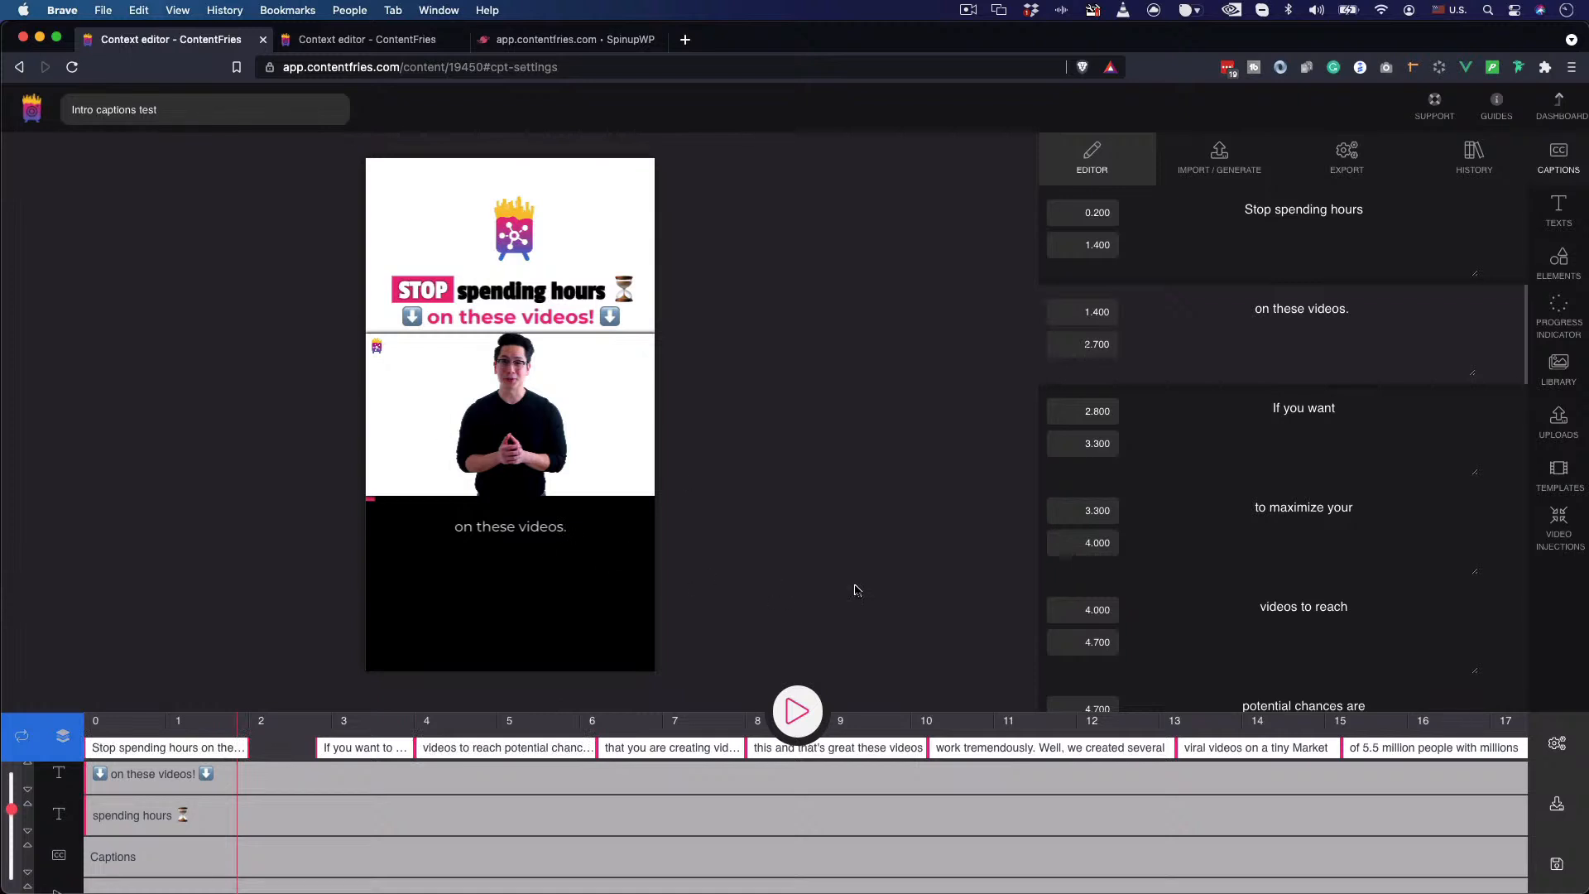
- Switch to the other browser tab with the newer content editor and try its playback speed control
left_click(354, 41)
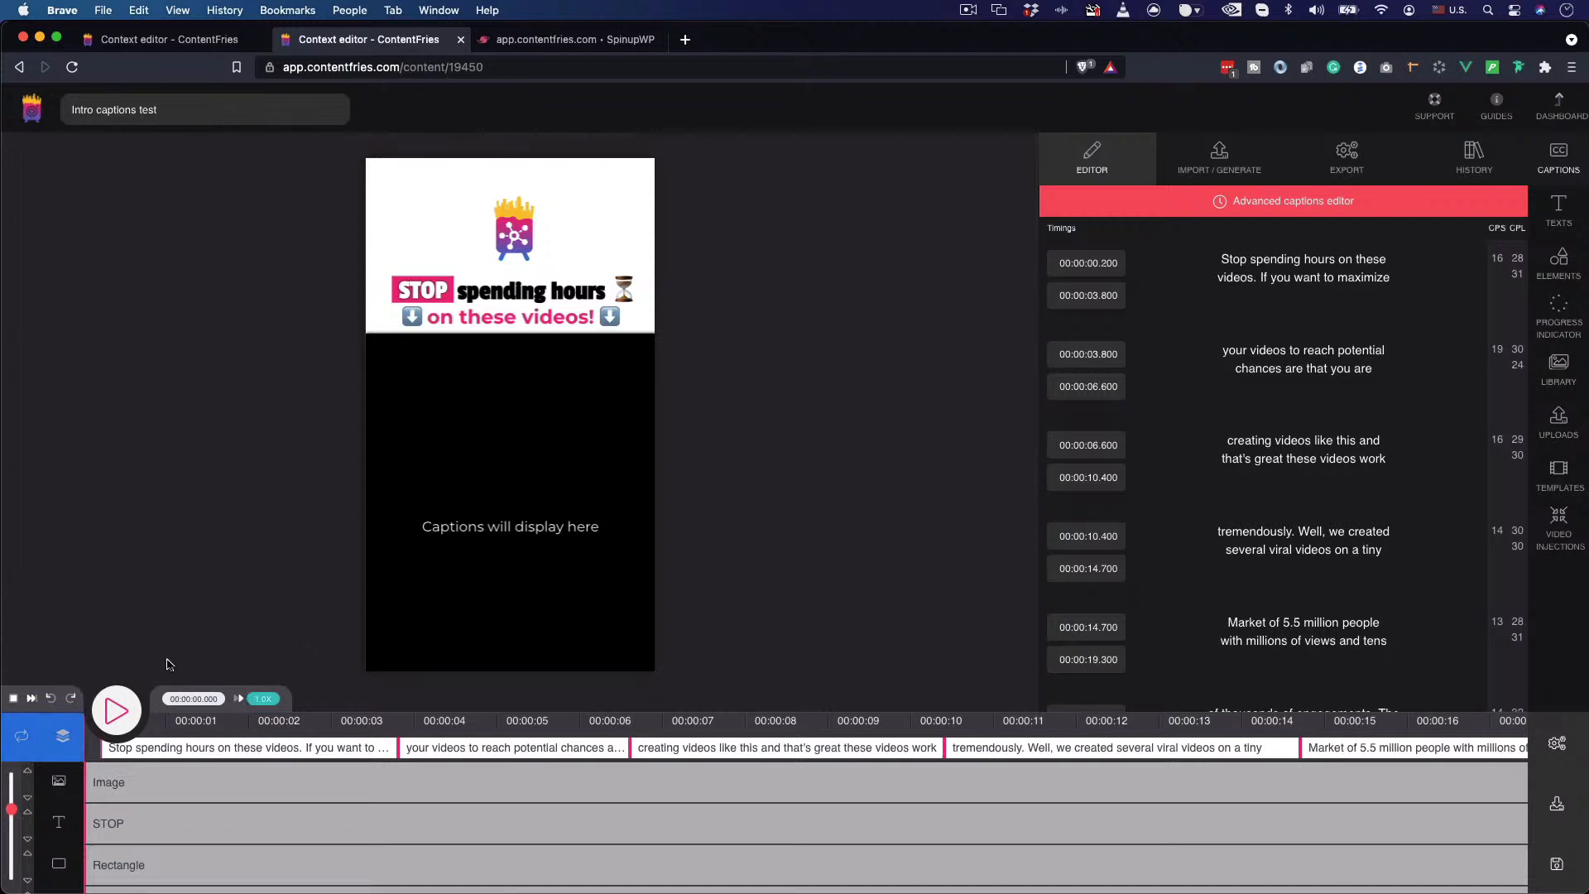
left_click(241, 702)
left_click(241, 703)
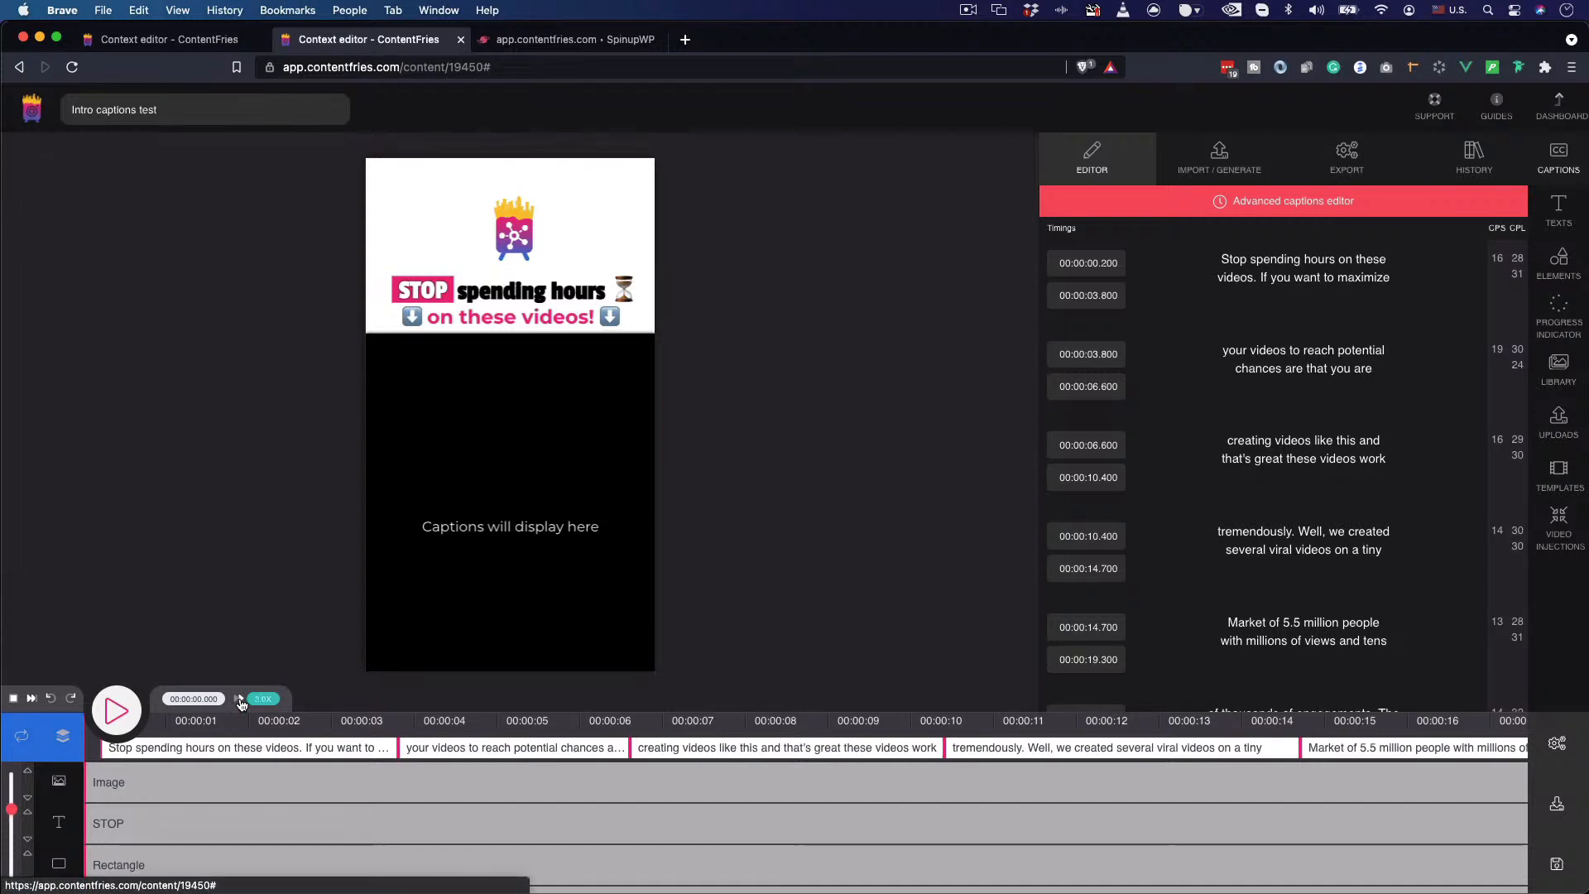
- Try the playback controls by skipping forward and back three times, jumping to the end and returning to the start
left_click(72, 699)
left_click(72, 699)
left_click(72, 700)
left_click(50, 699)
left_click(51, 699)
left_click(51, 699)
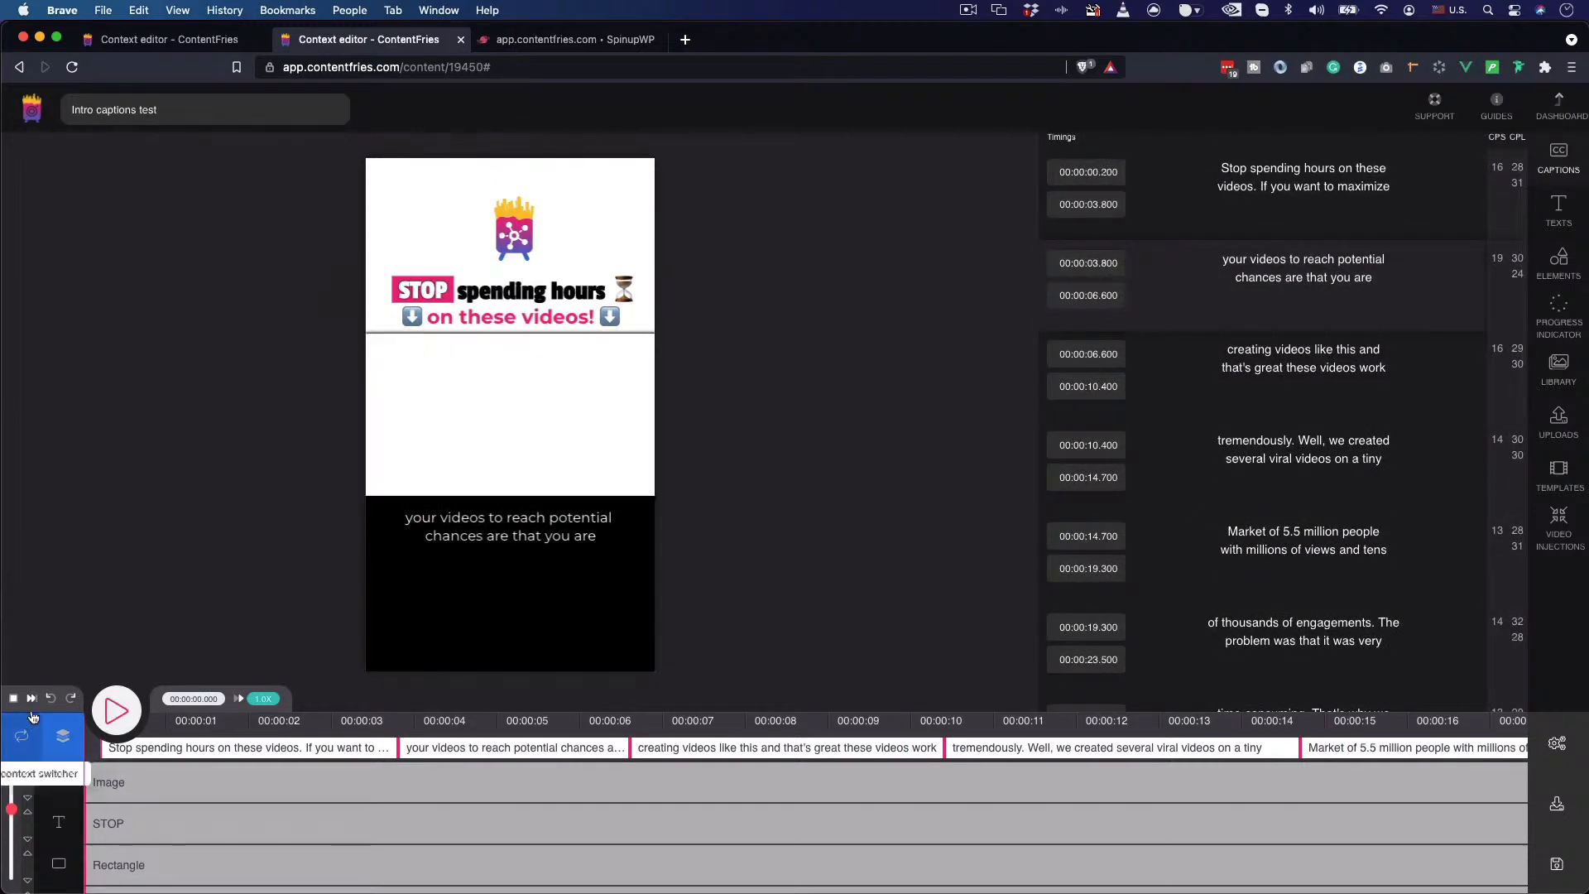
left_click(31, 699)
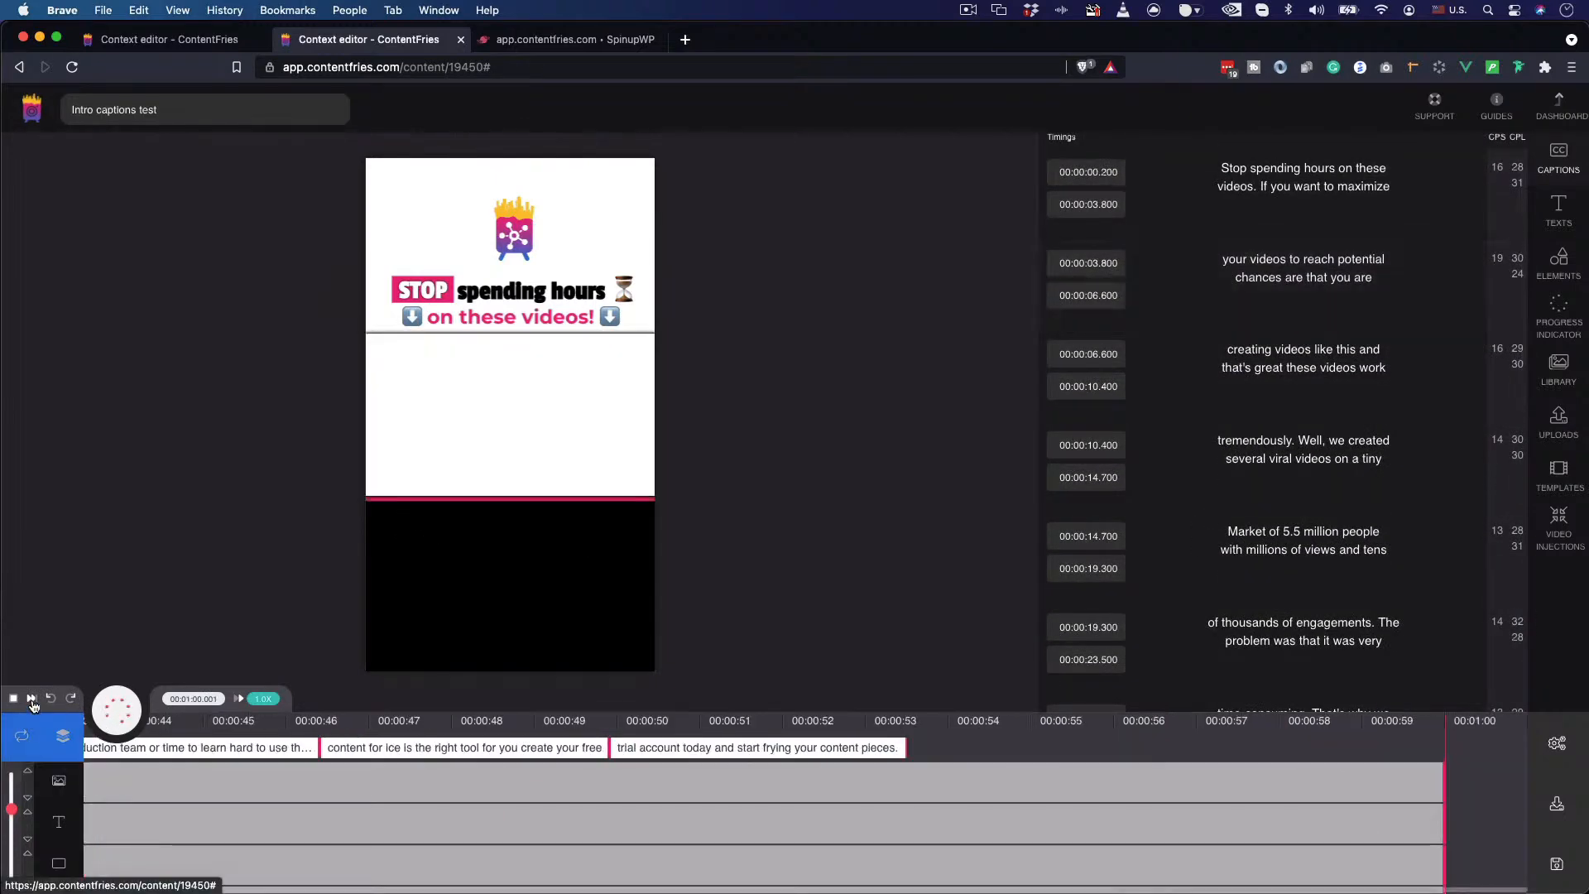
left_click(13, 700)
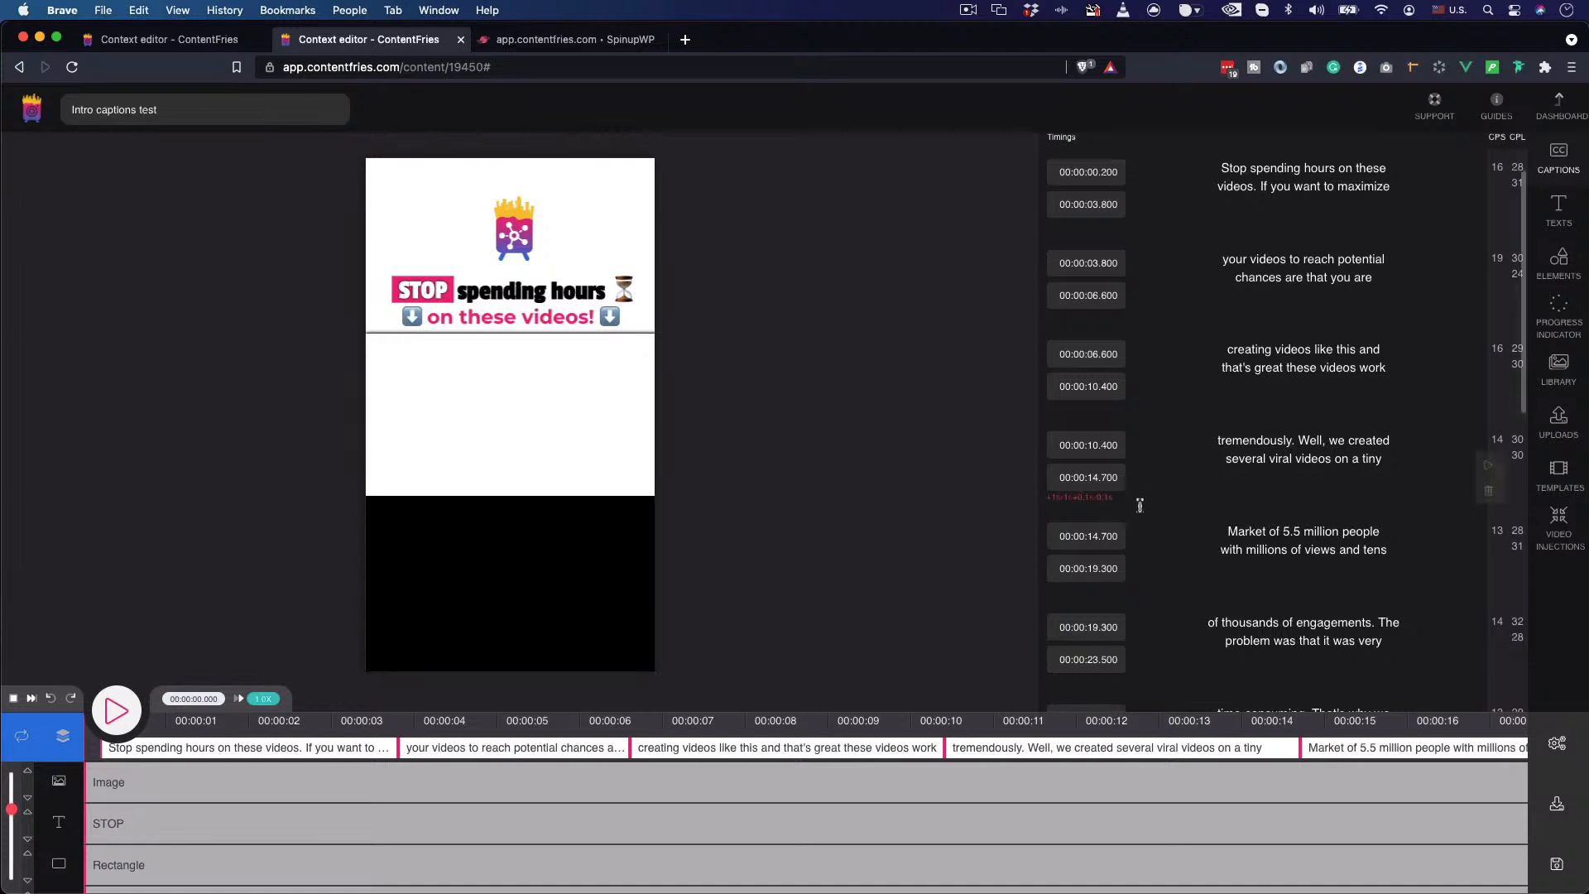
- Select the first caption's text and open the Advanced captions editor
scroll(1152, 502, "up", 2)
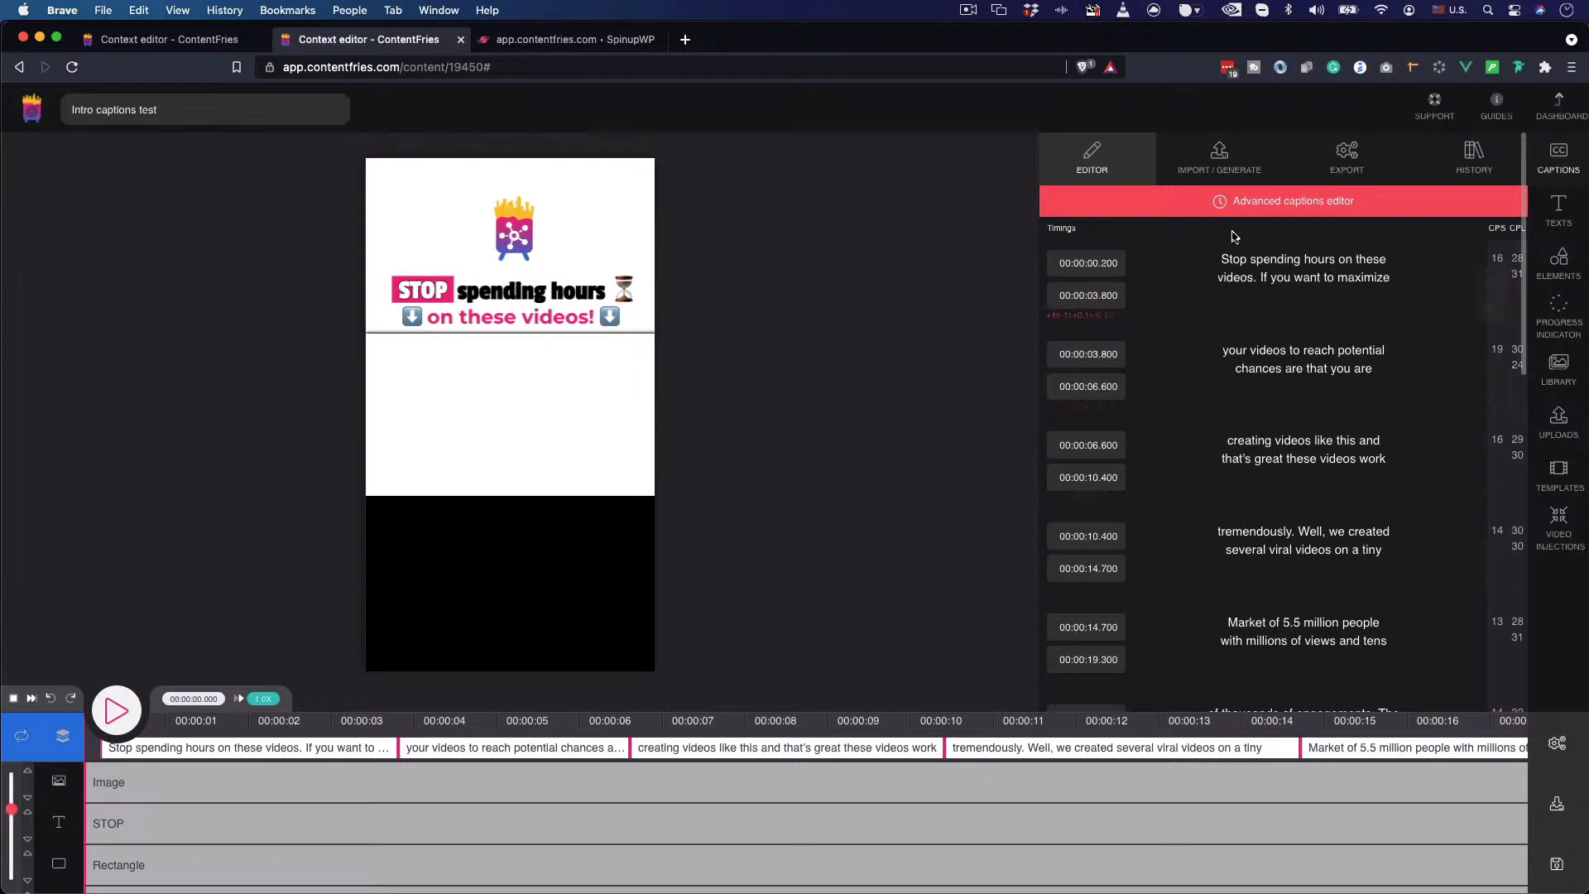
left_click(1379, 266)
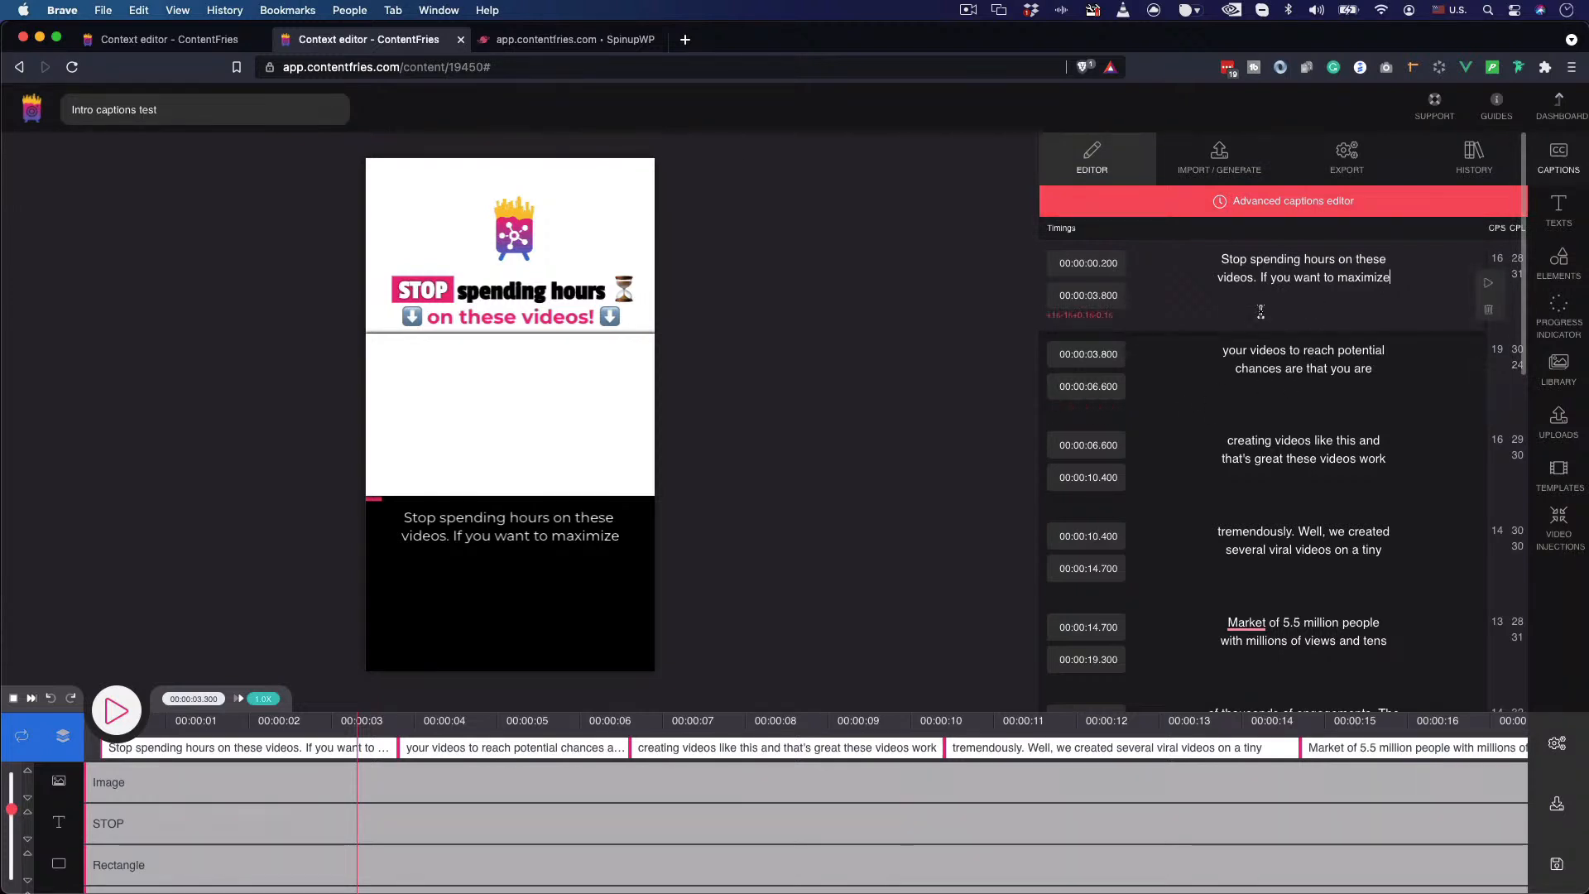
left_click(1324, 327)
left_click(1336, 209)
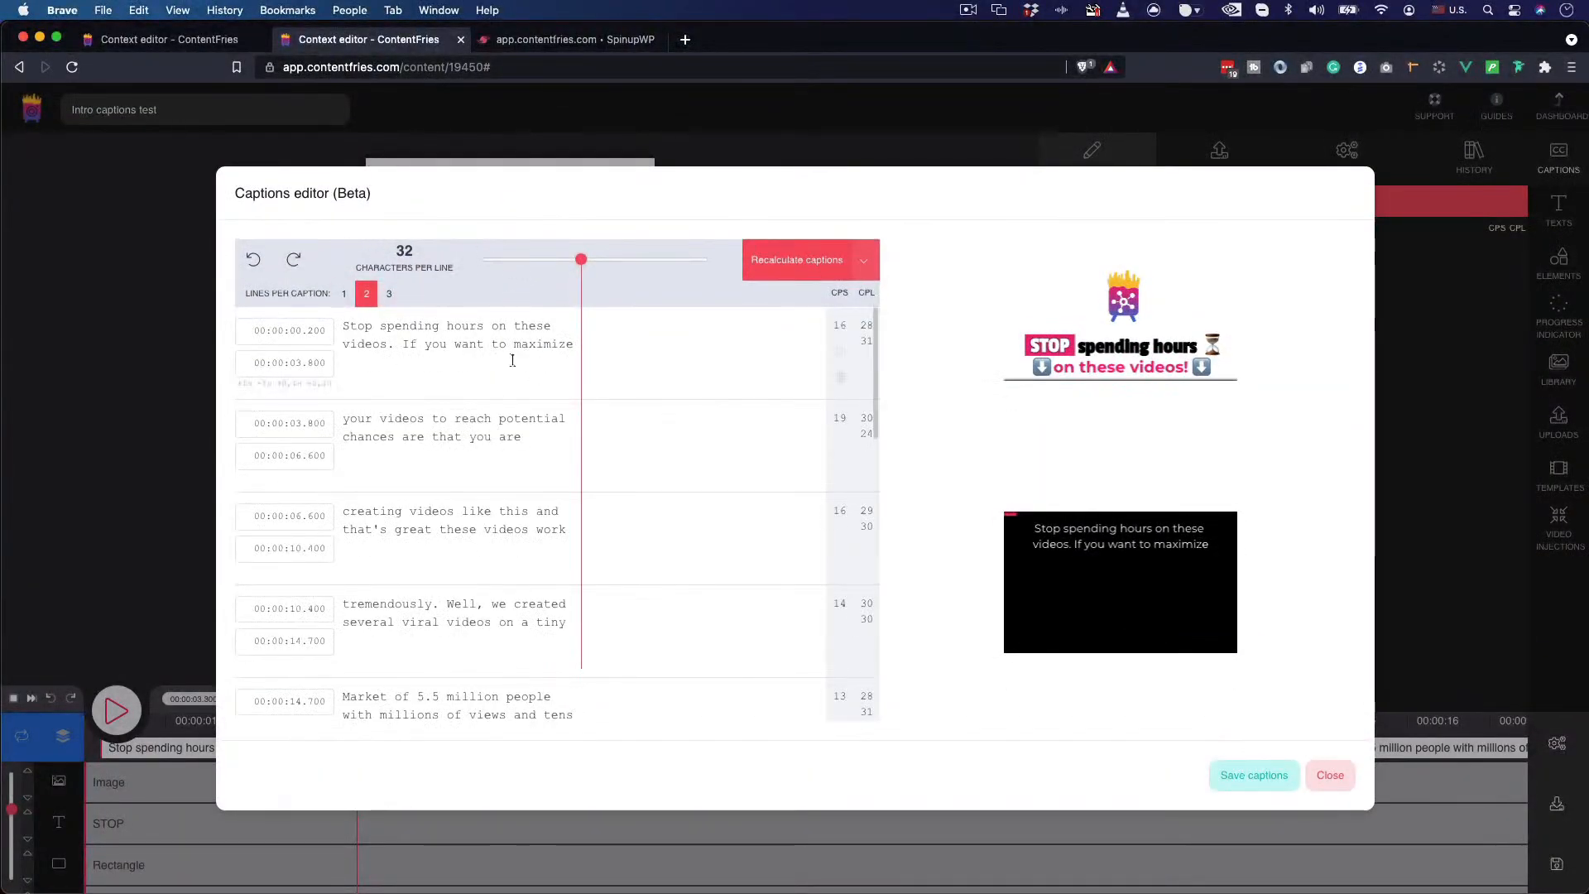
- Set the captions to 3 lines per caption and 25 characters per line
left_click_drag(396, 253, 419, 254)
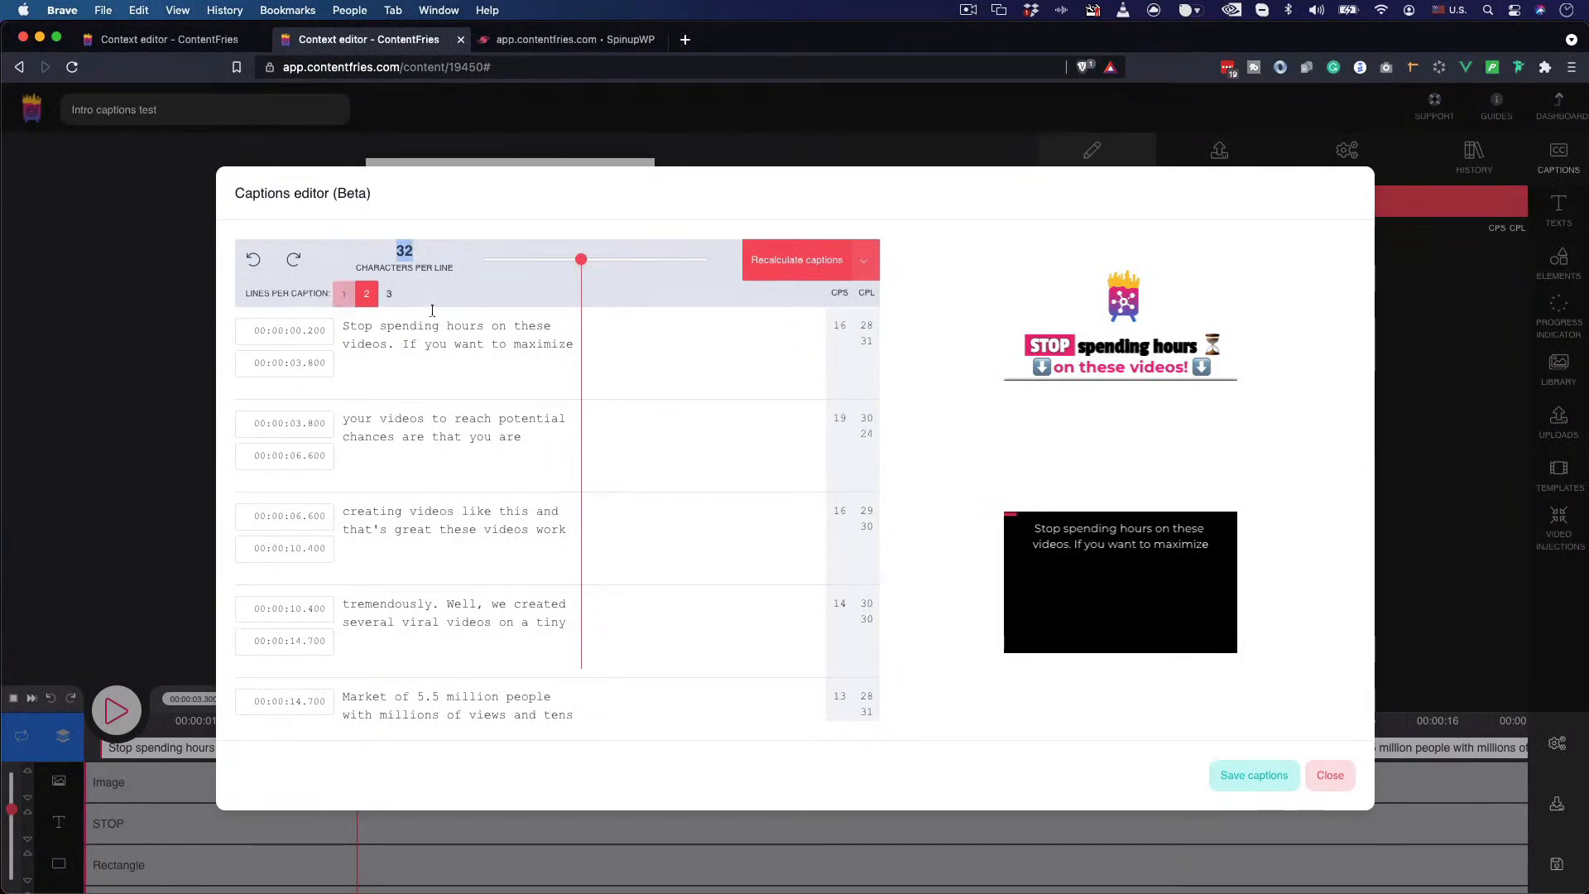
left_click(403, 273)
mouse_move(581, 260)
left_mouse_down()
mouse_move(522, 261)
mouse_move(693, 258)
mouse_move(568, 263)
mouse_move(584, 263)
left_mouse_up()
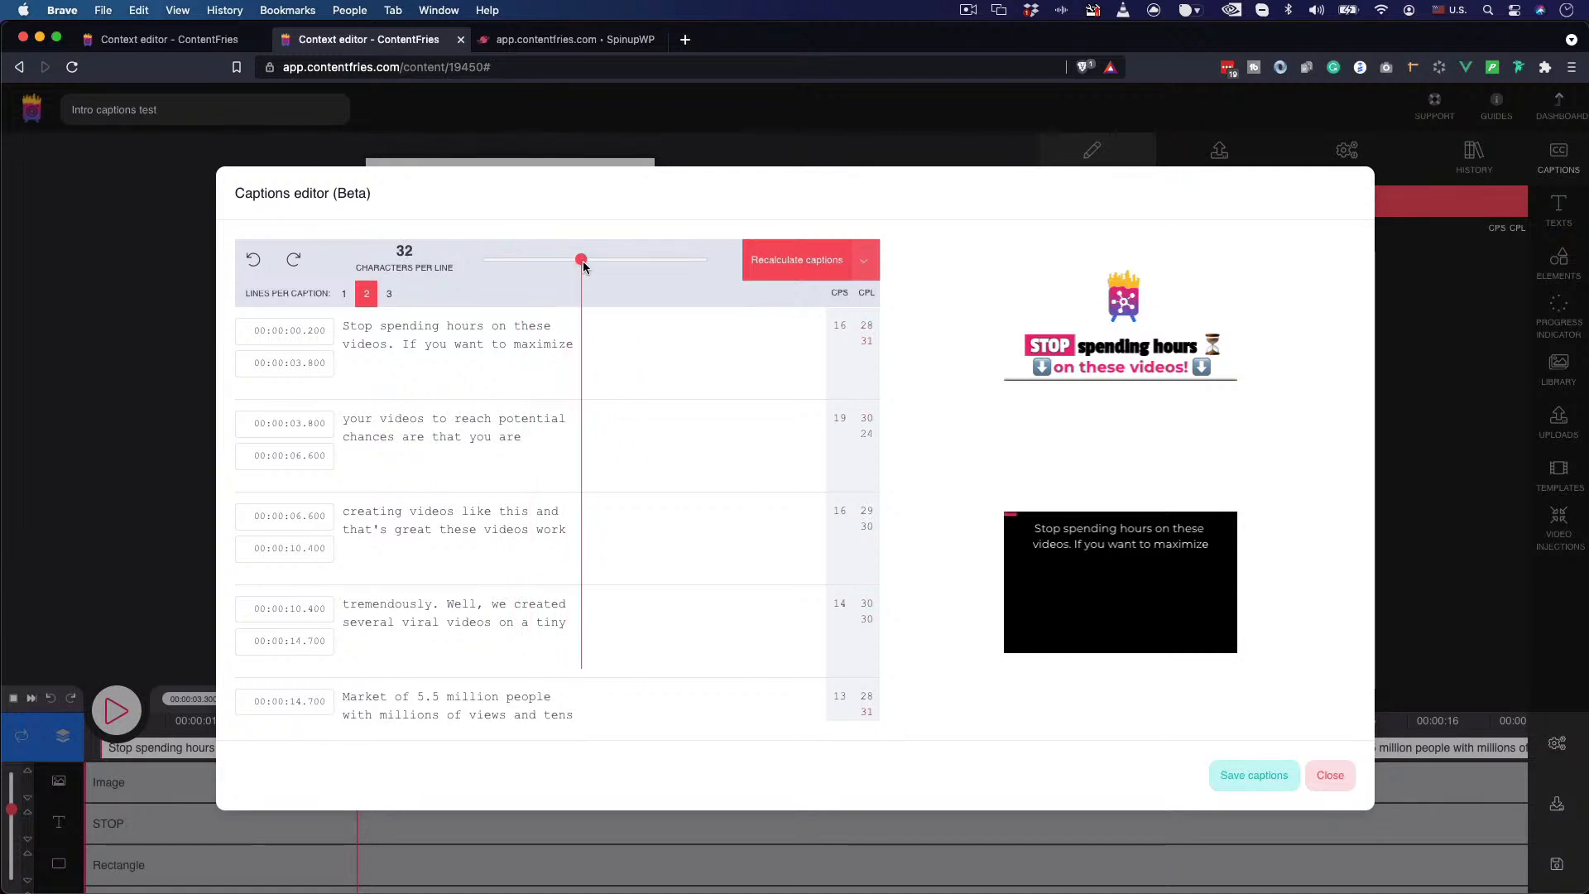
left_click(390, 295)
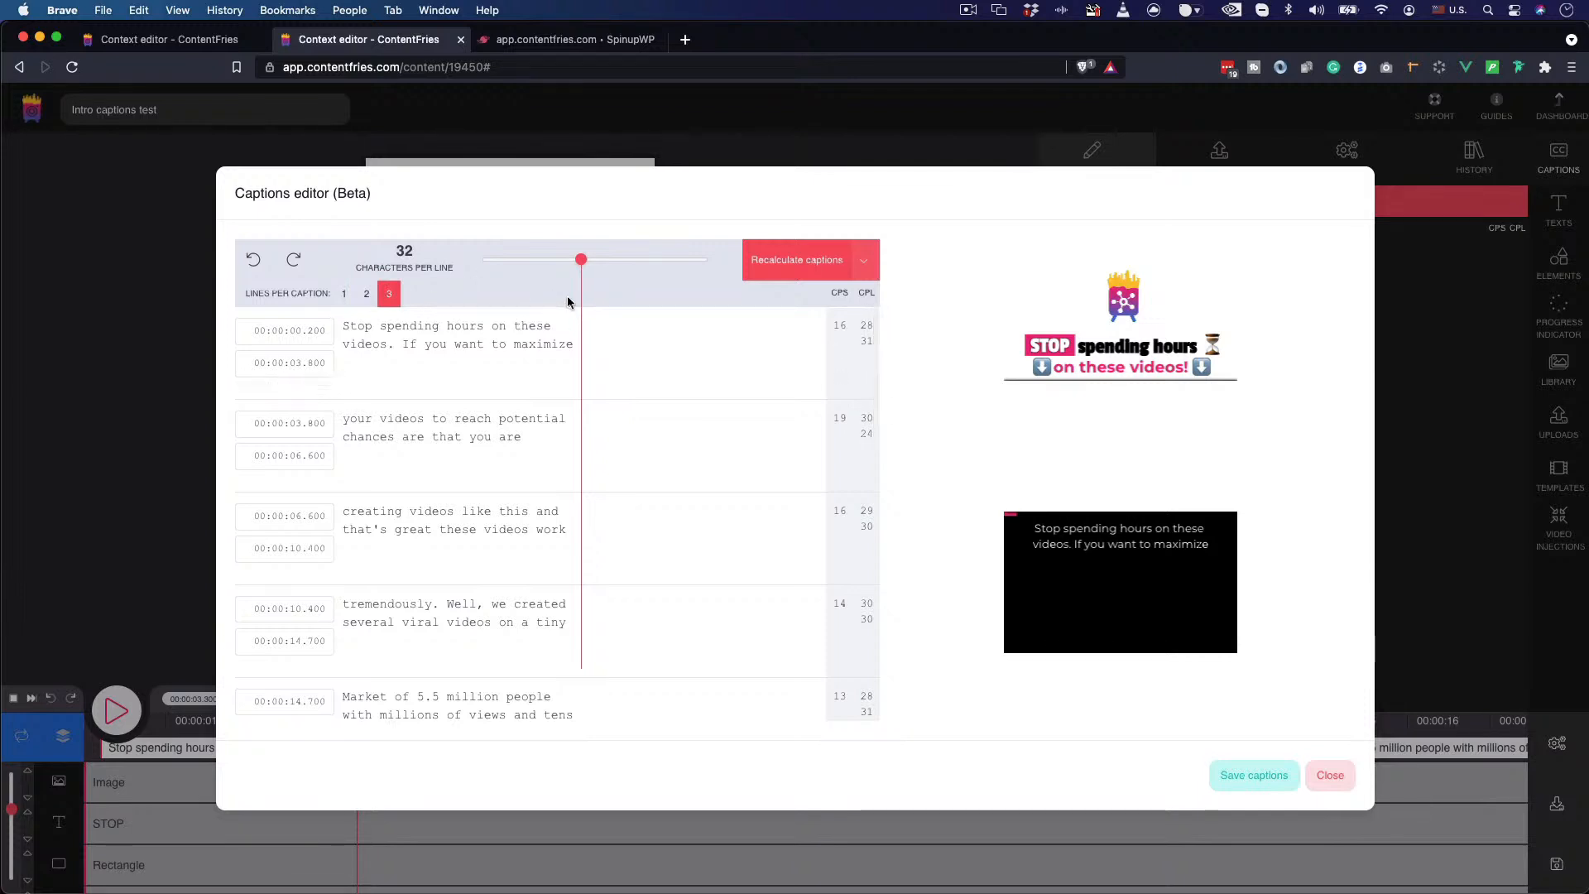
left_click_drag(581, 261, 528, 260)
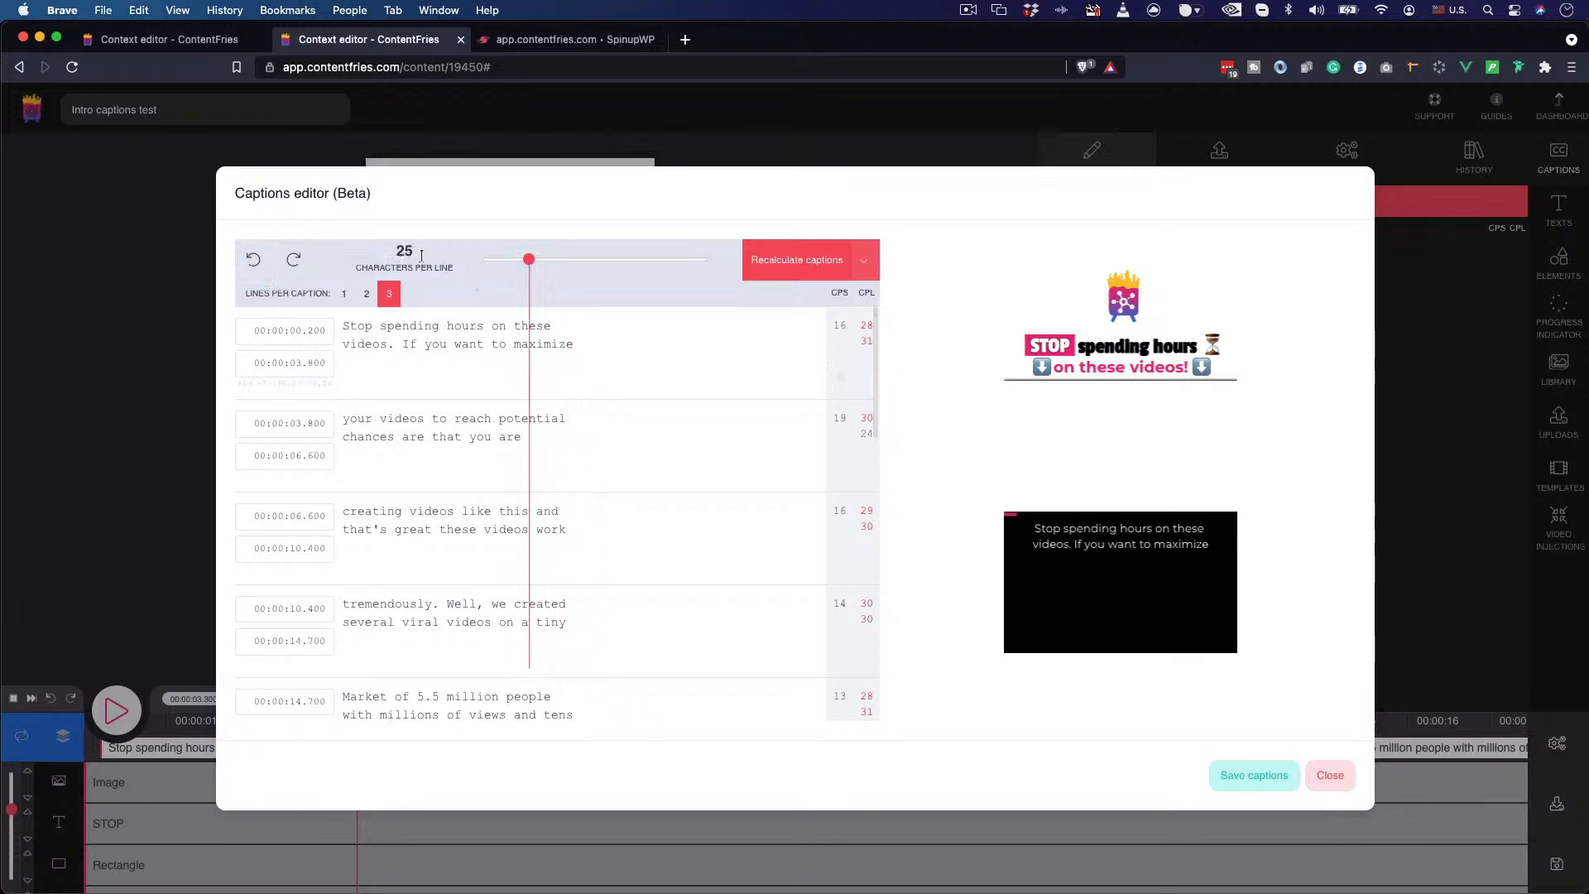
- Look at the advanced settings for recalculating captions and return to the caption list without changing them
left_click(863, 260)
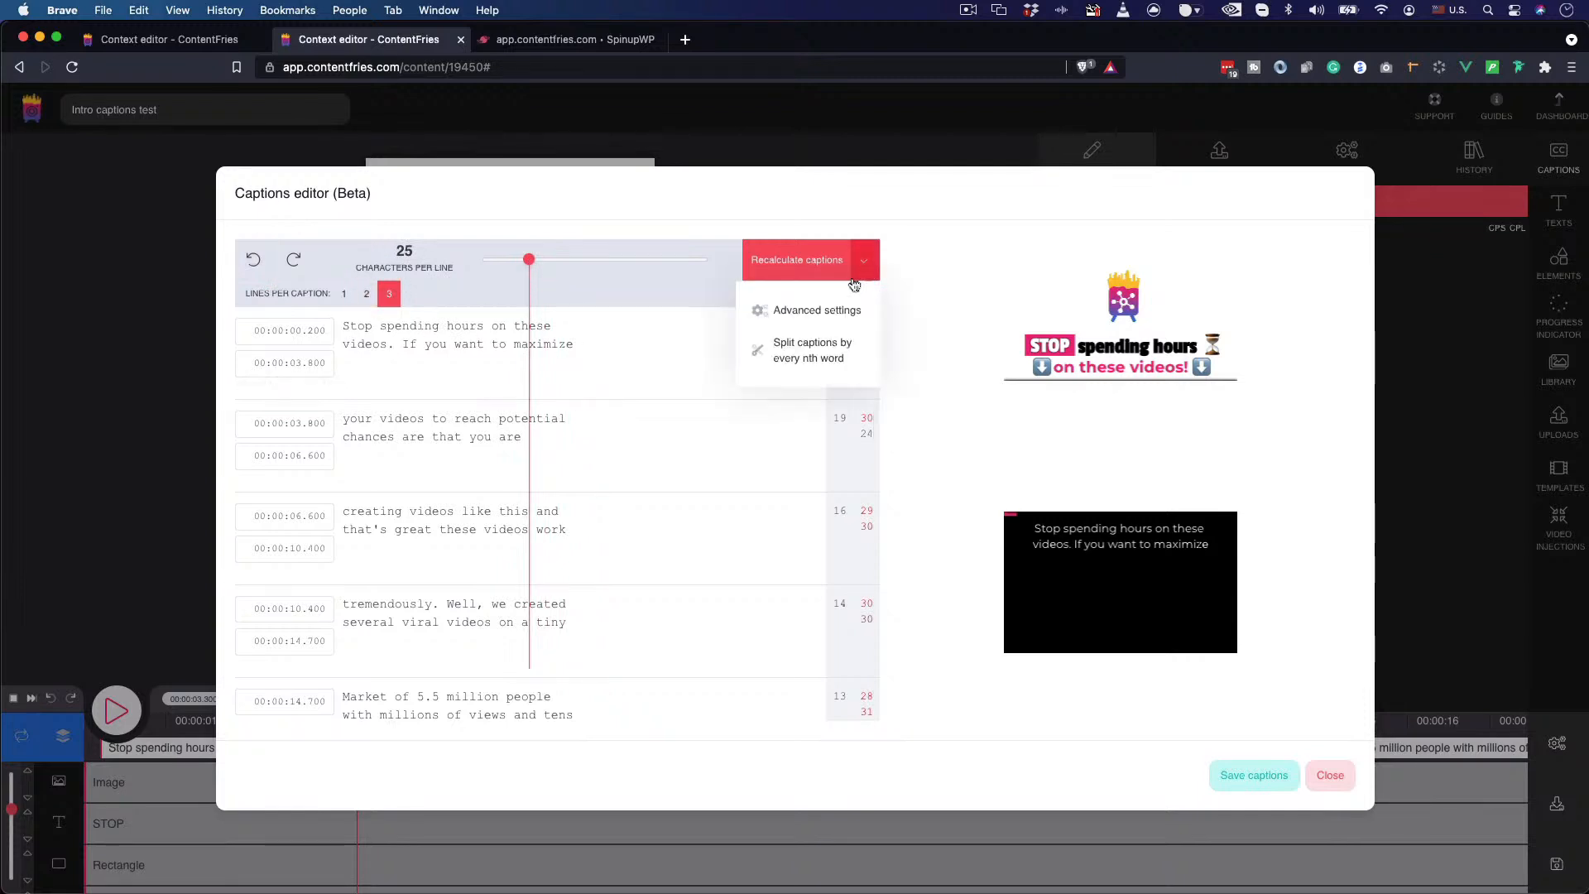
left_click(803, 312)
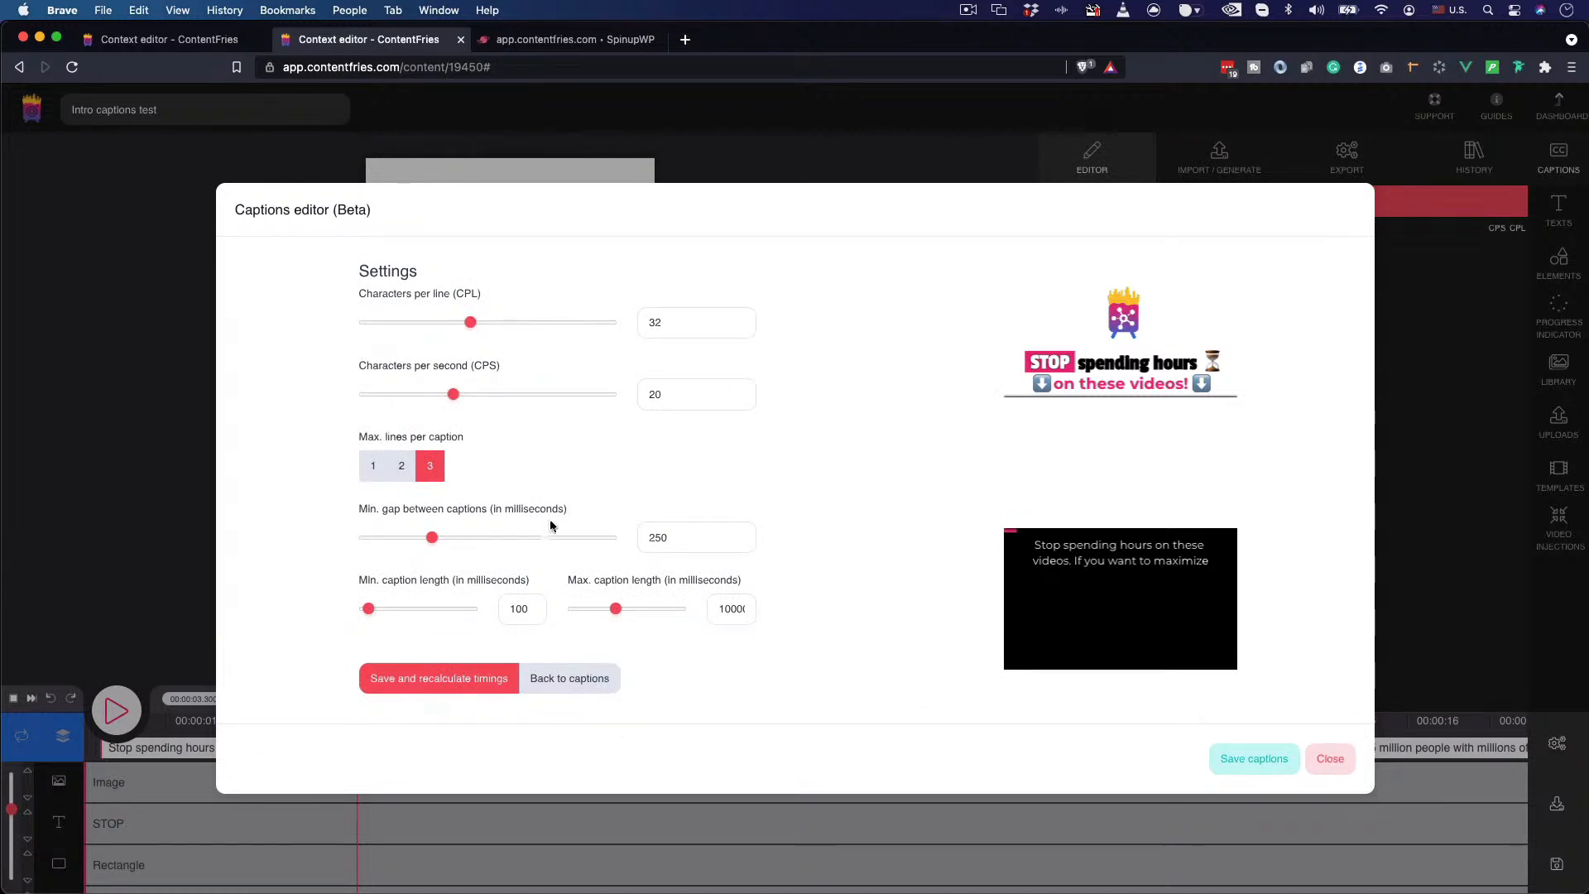
left_click(569, 678)
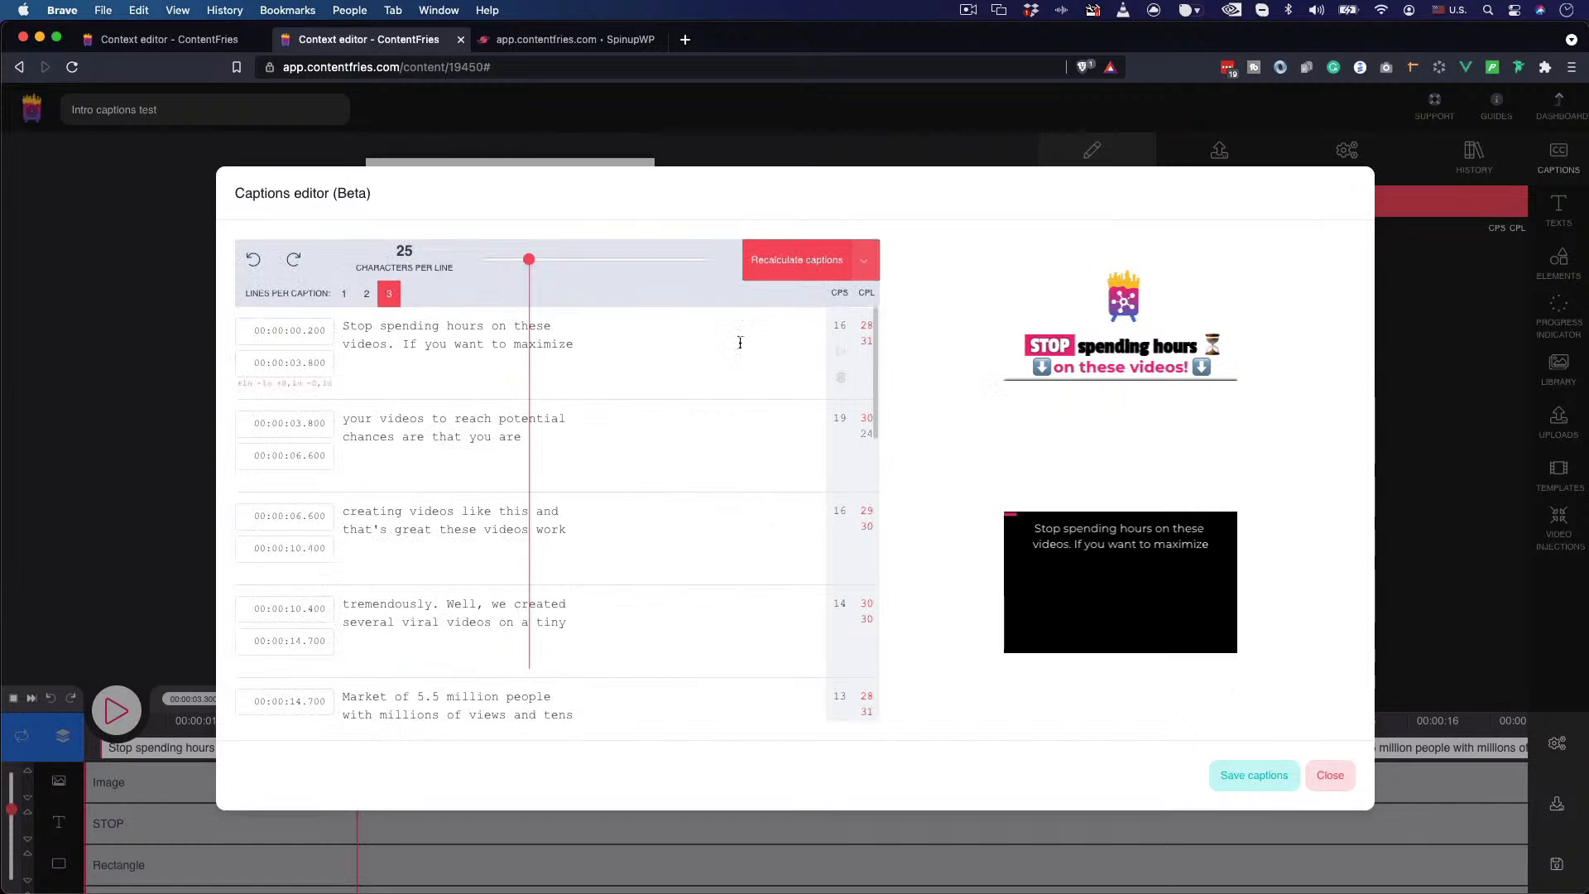
- Recalculate the captions with the chosen line limits and review the whole caption list
left_click(782, 259)
left_click(748, 526)
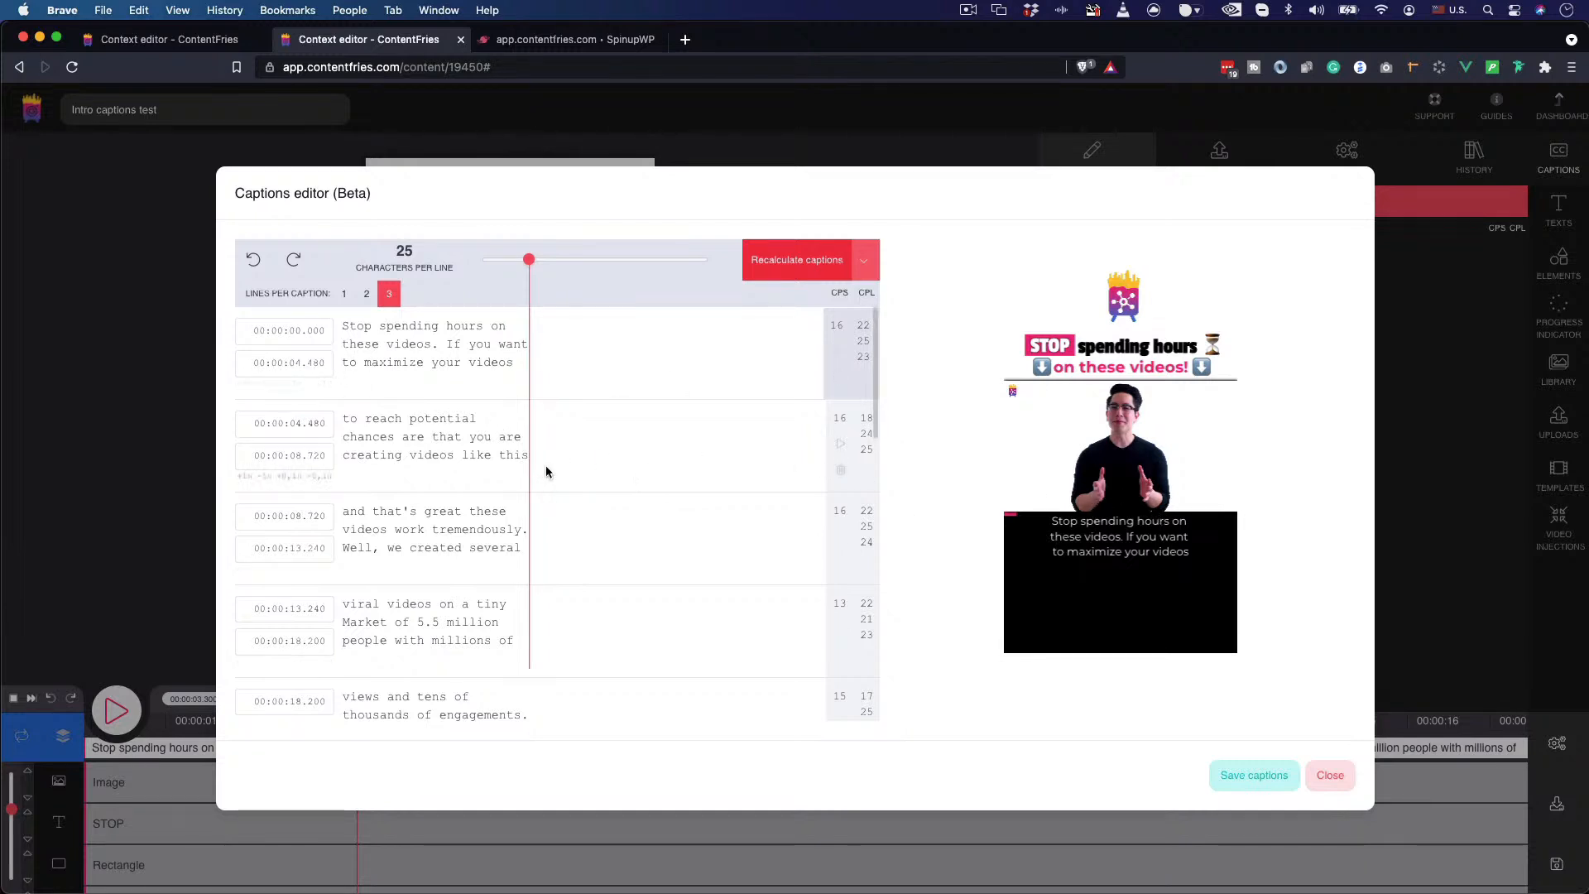
scroll(535, 445, "down", 1)
scroll(535, 445, "up", 1)
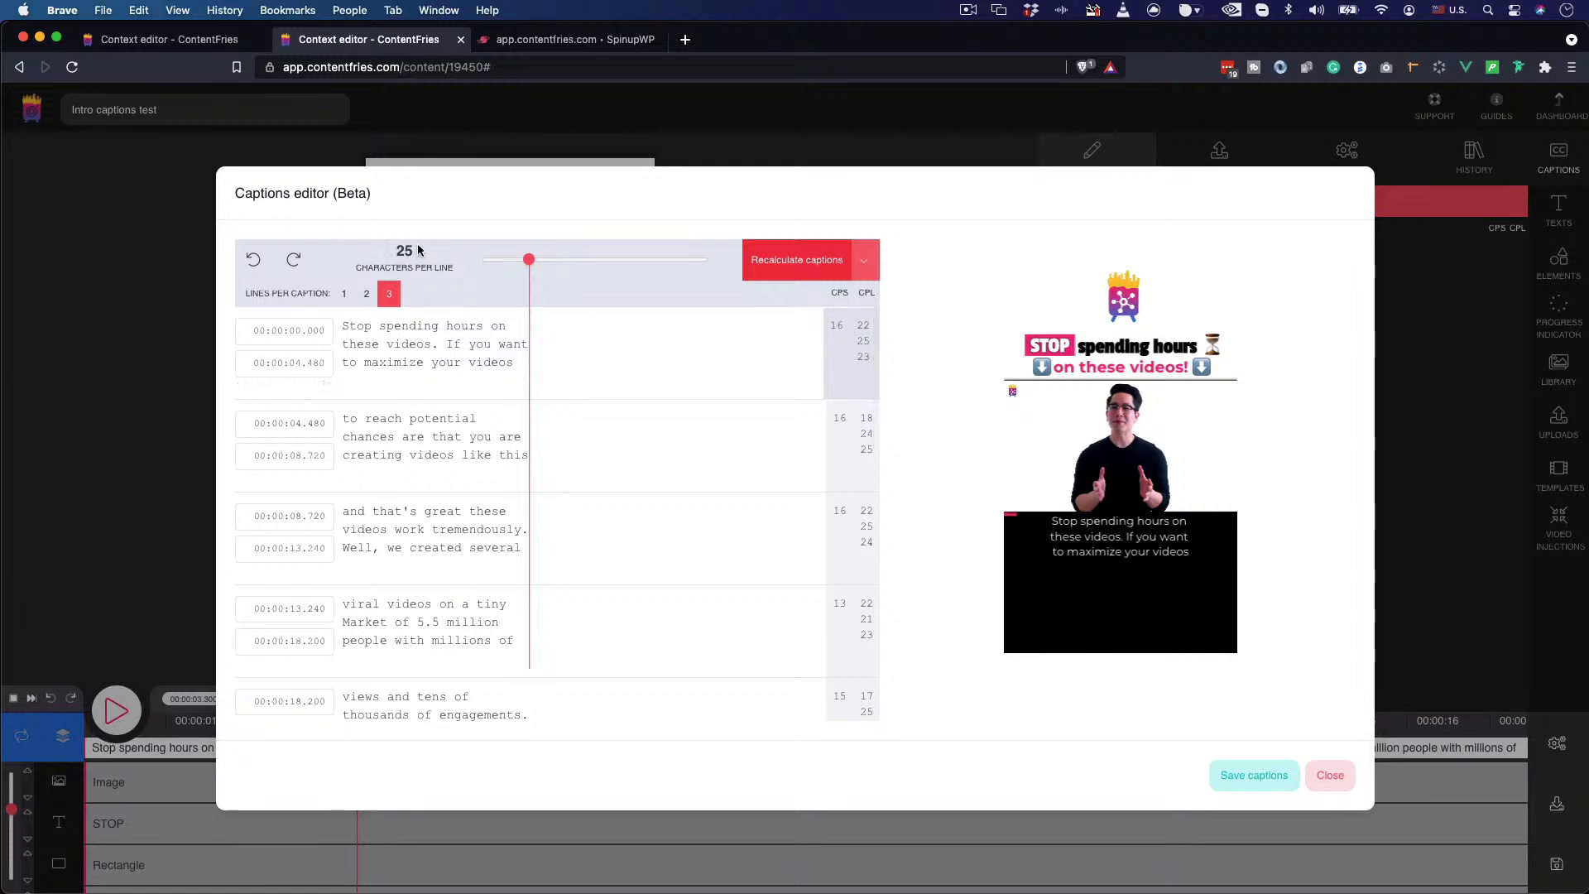
scroll(489, 509, "down", 10)
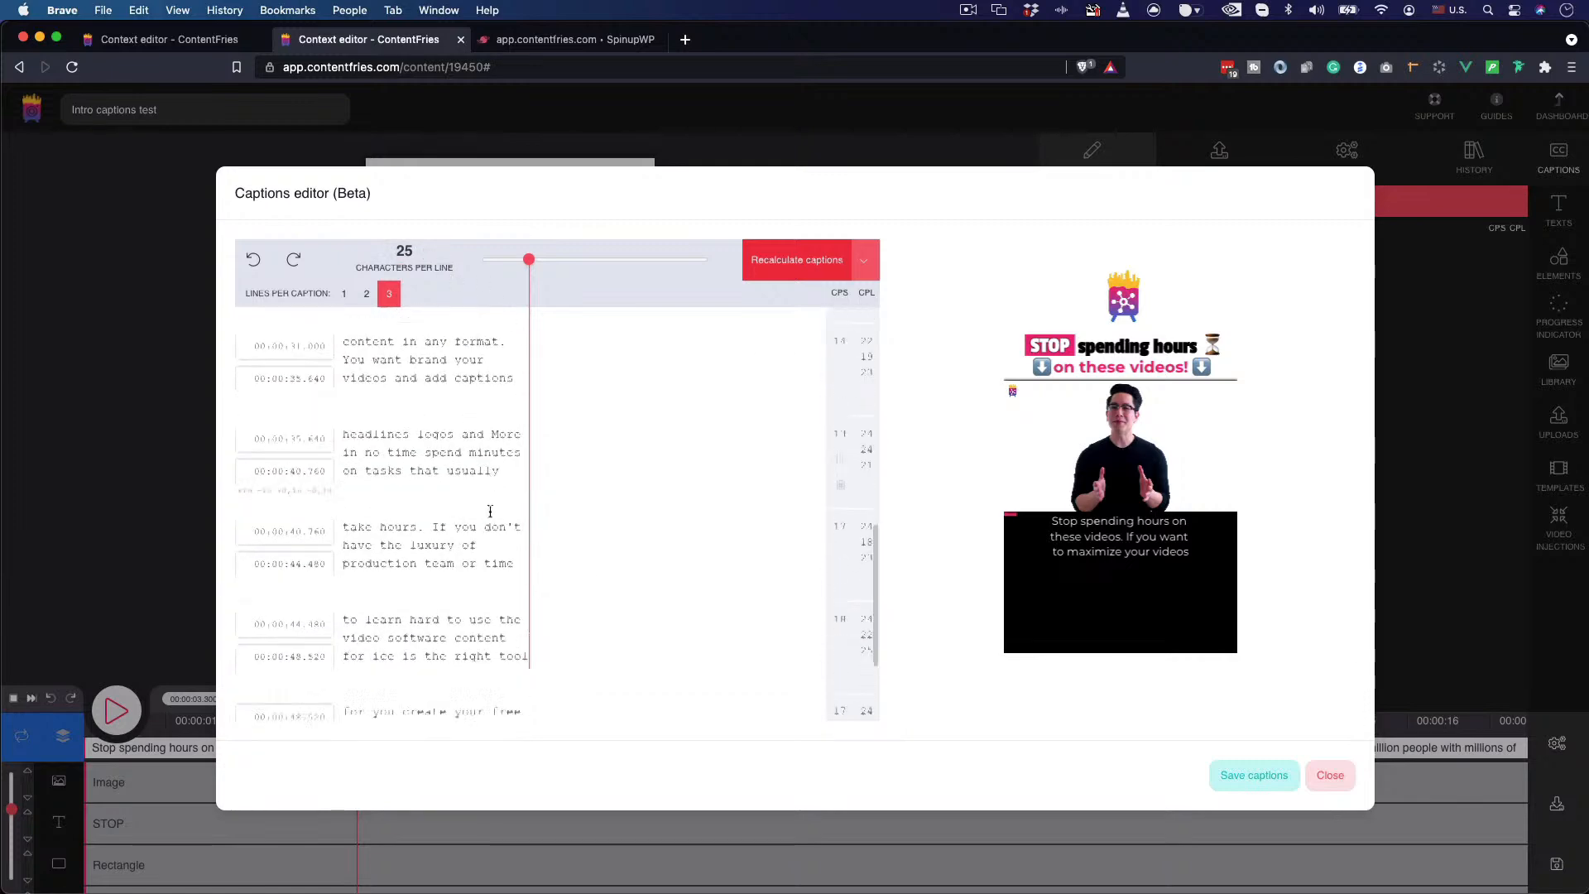
scroll(489, 510, "up", 10)
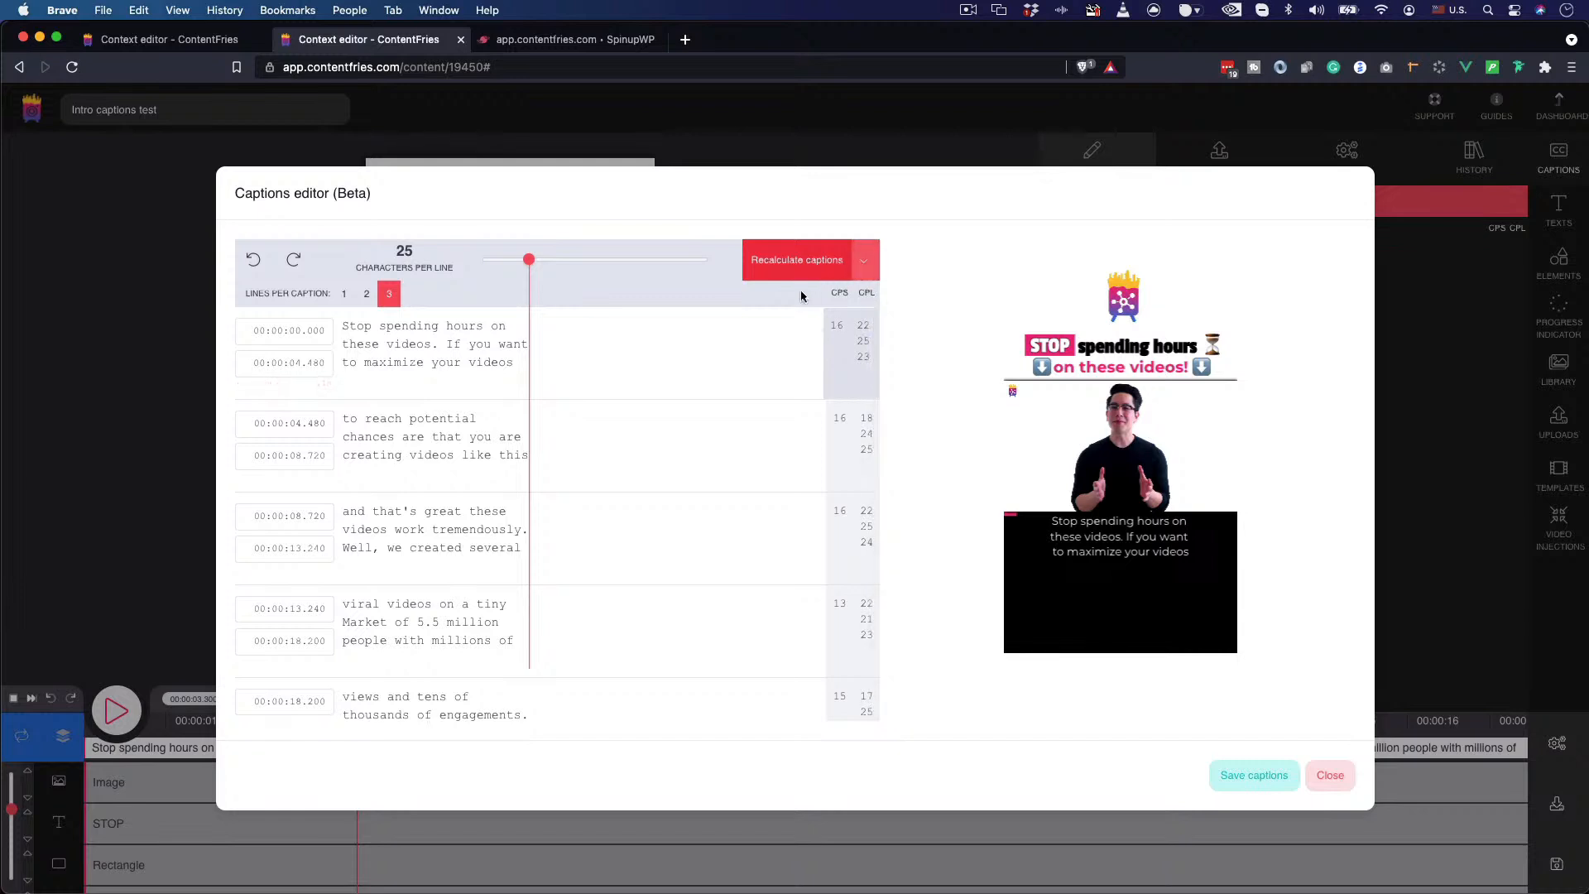
- Append "add some word" to the first line of the first caption and check its characters-per-line figure
left_click(579, 325)
type("add ")
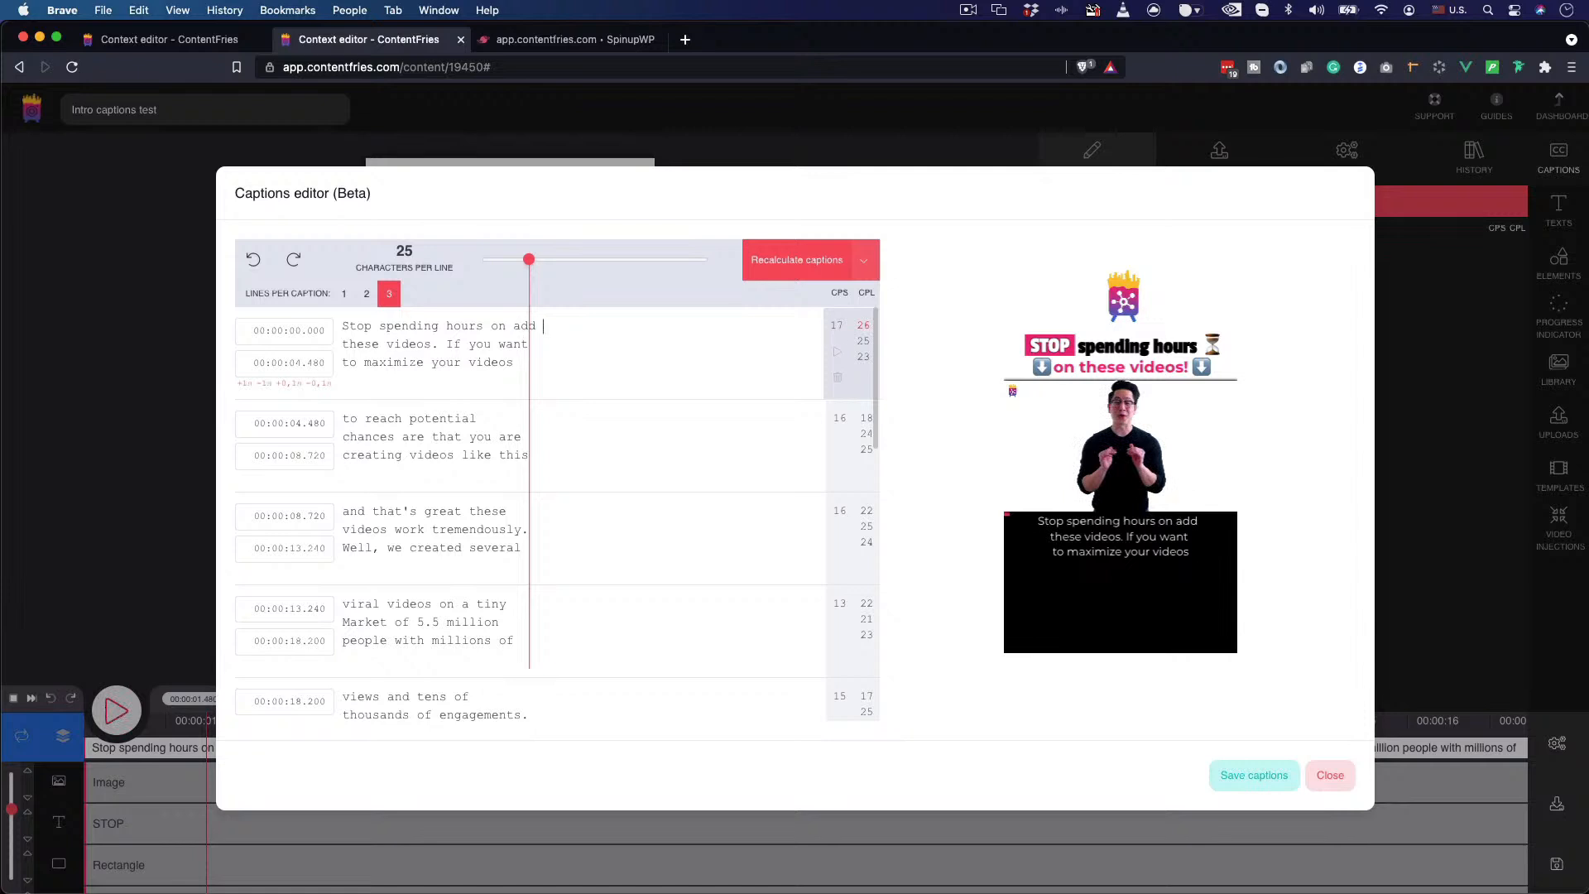
type("some word")
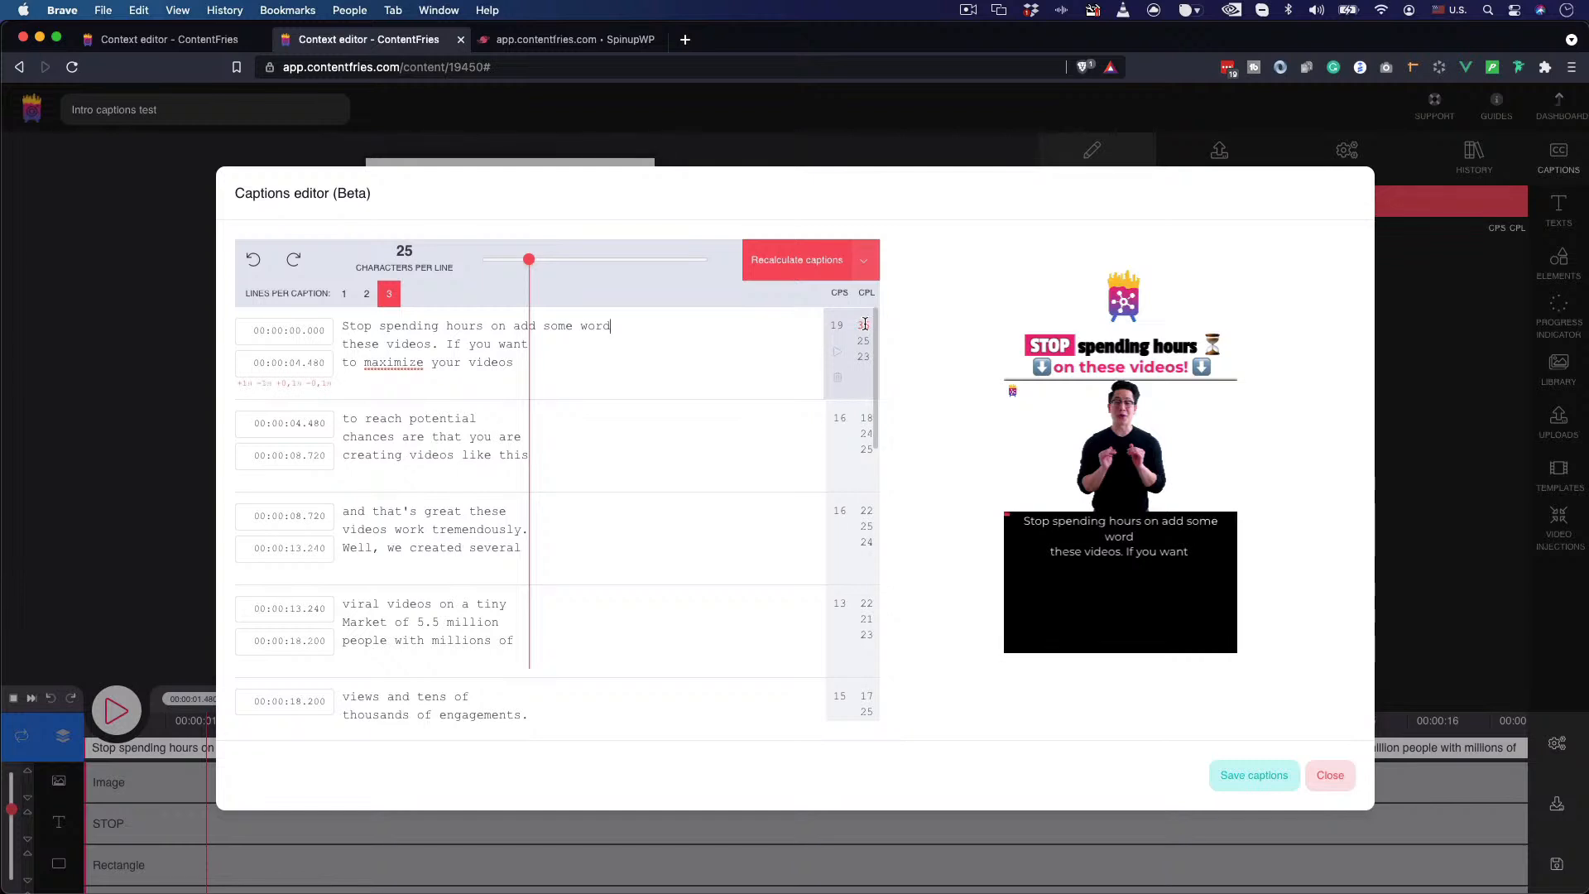
double_click(865, 292)
- Append "add some another stuff or thingie" to the second line of the first caption
left_click(514, 363)
left_click(602, 344)
type("add ")
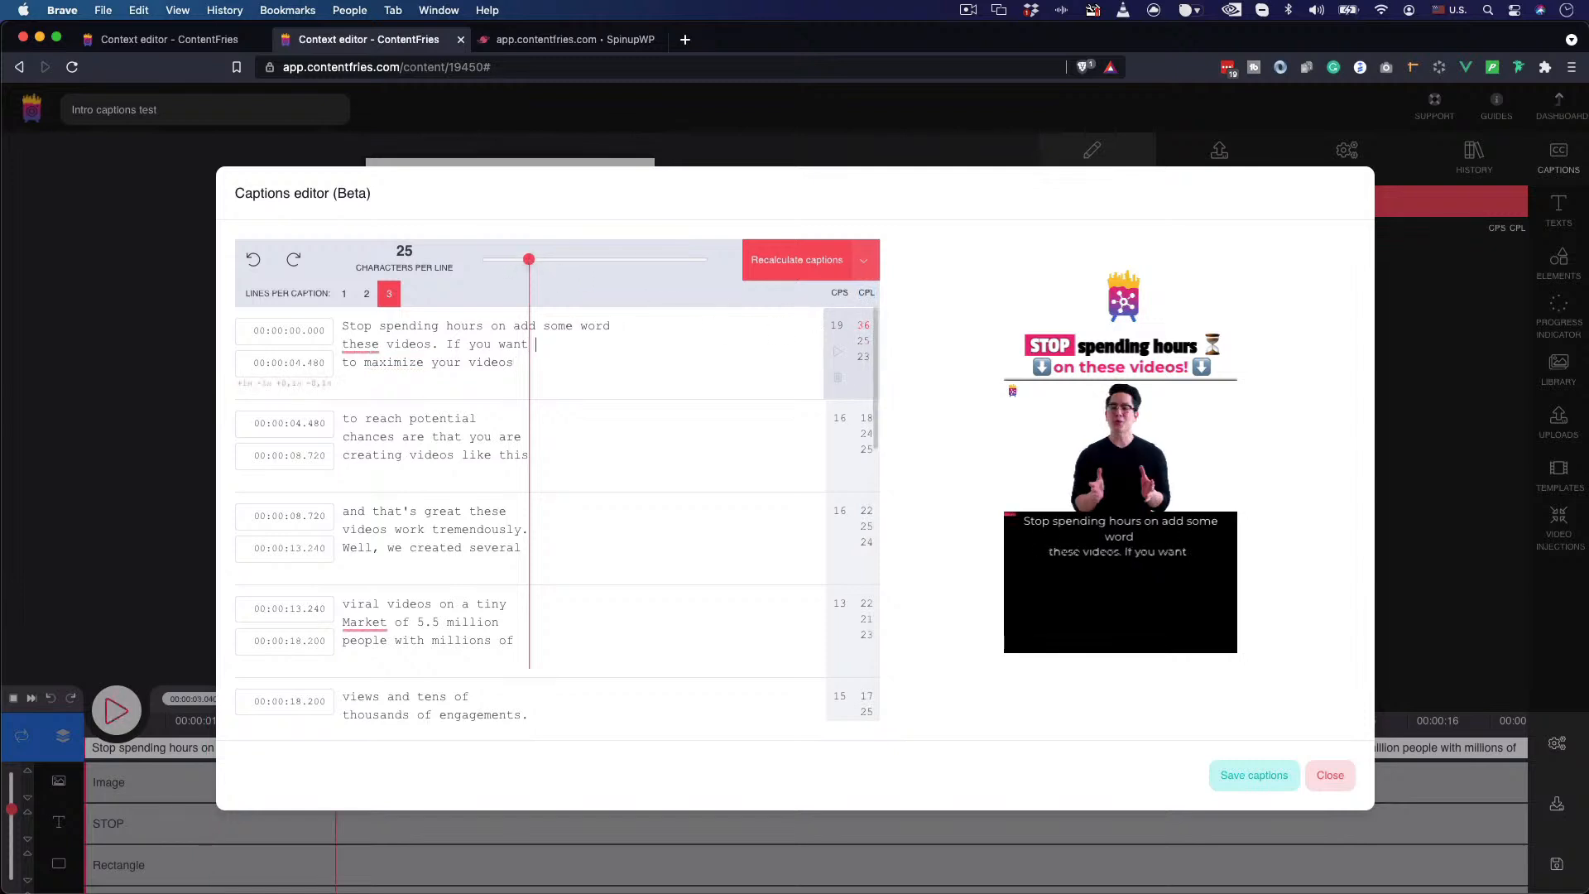
type("some anoth")
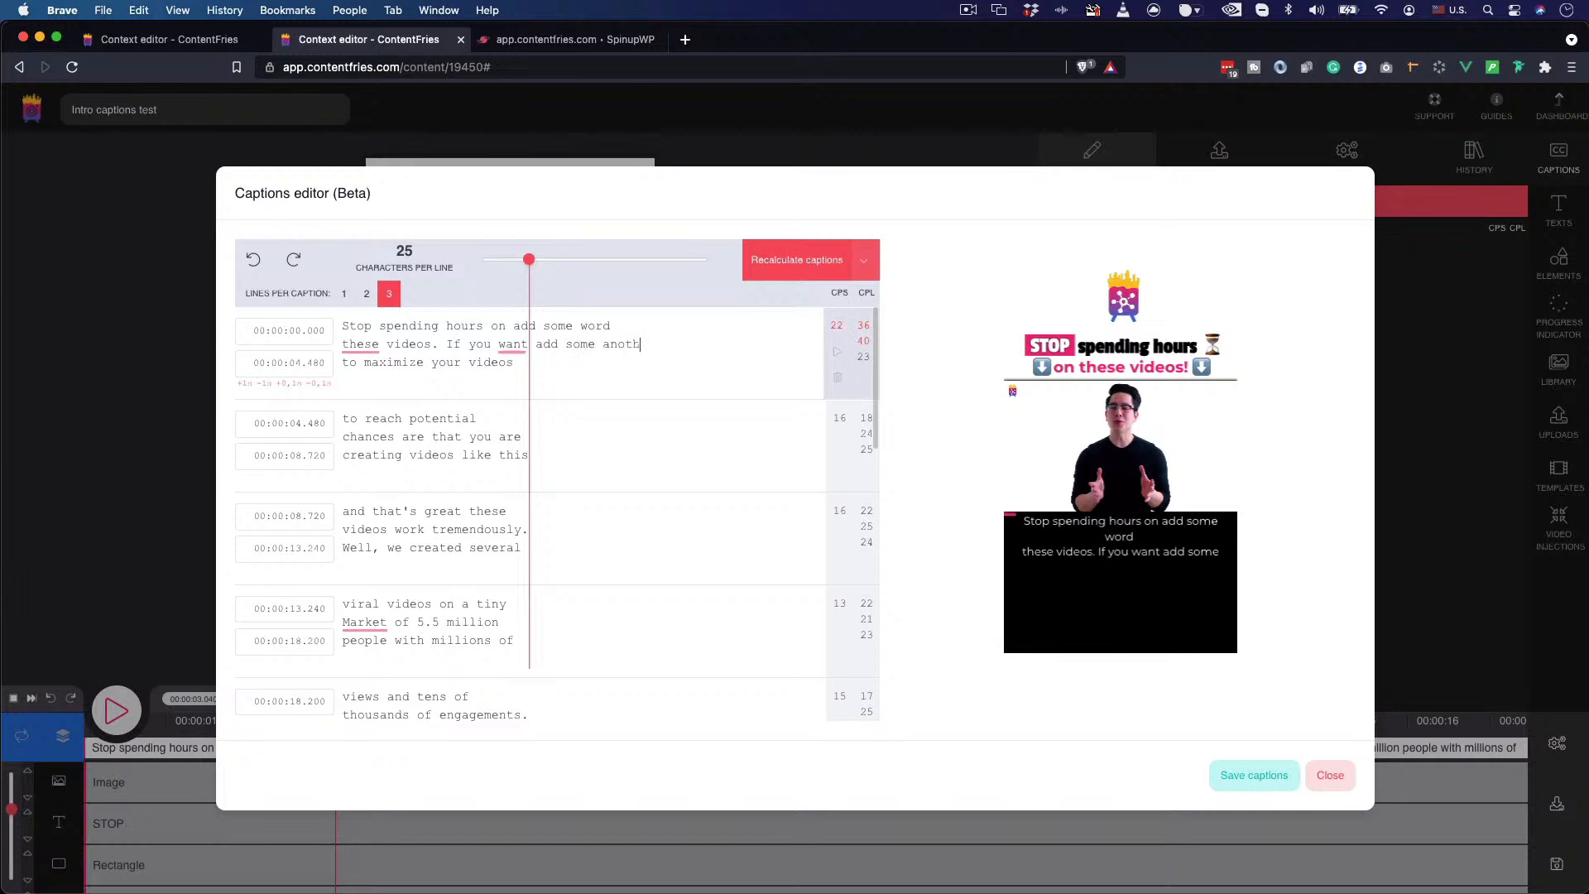
type("er stuff or thingie")
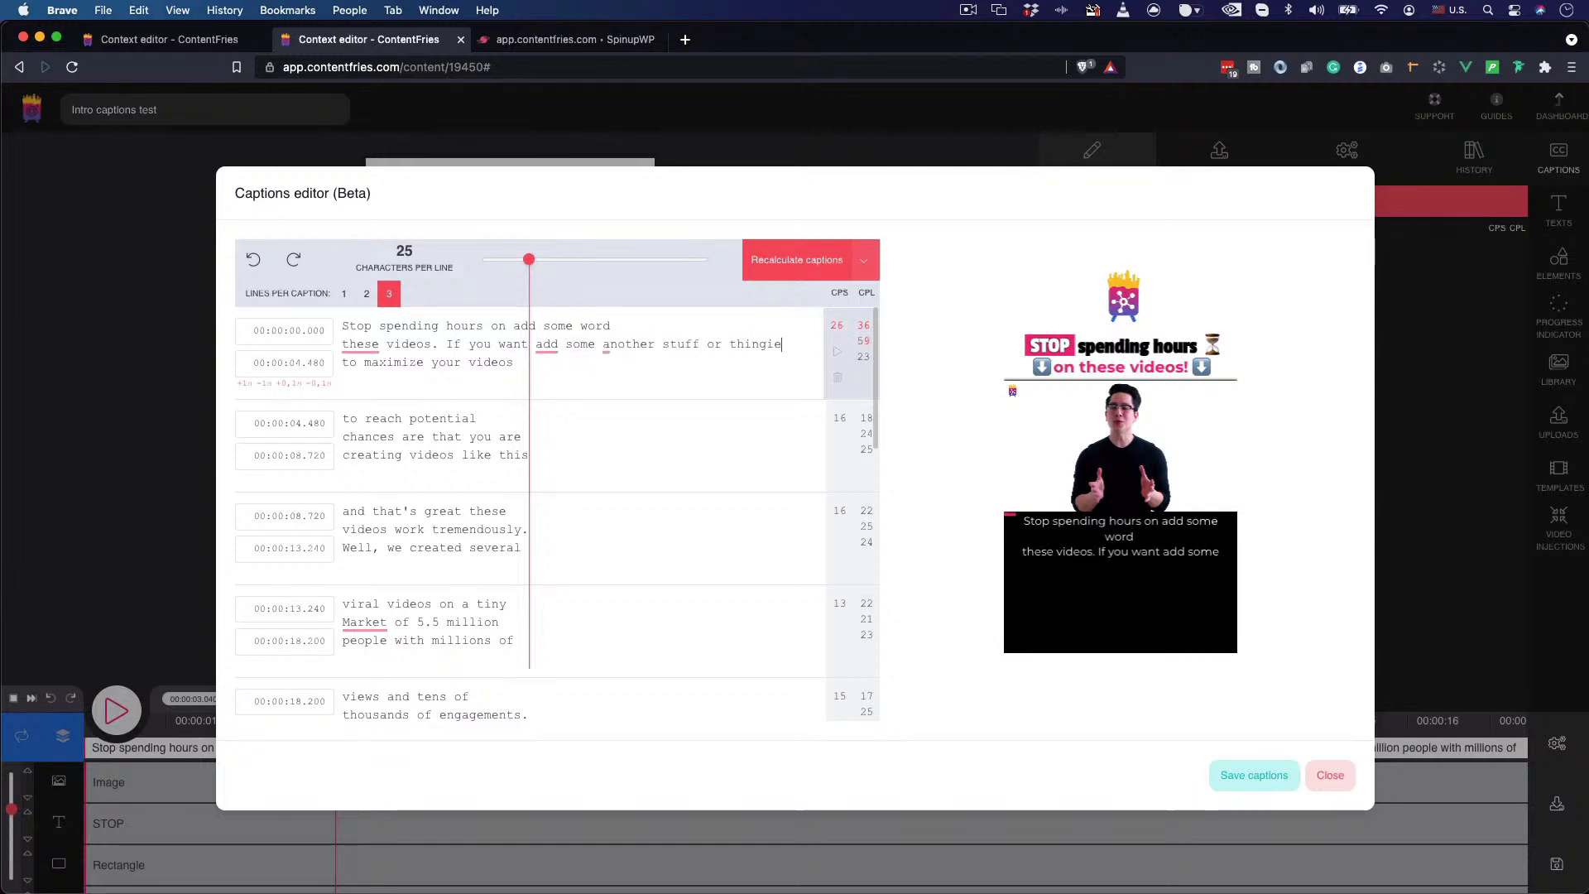
key("Down")
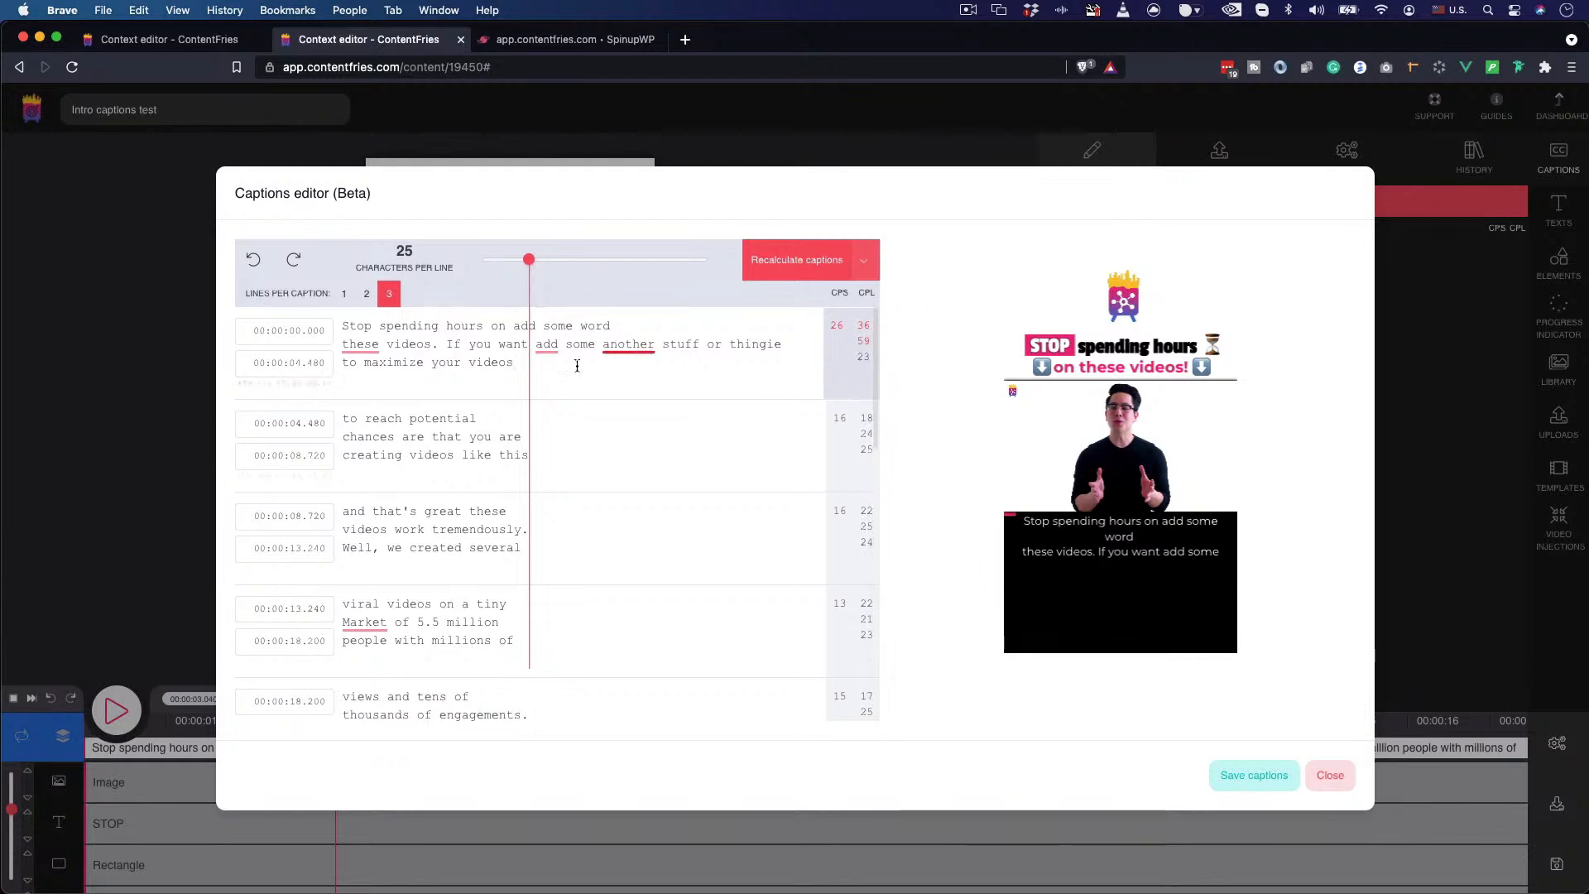
- Delete the added words from the first caption so its first two lines read "Stop spending hours on" and "these videos. If you want"
left_click_drag(533, 344, 812, 339)
key("BackSpace")
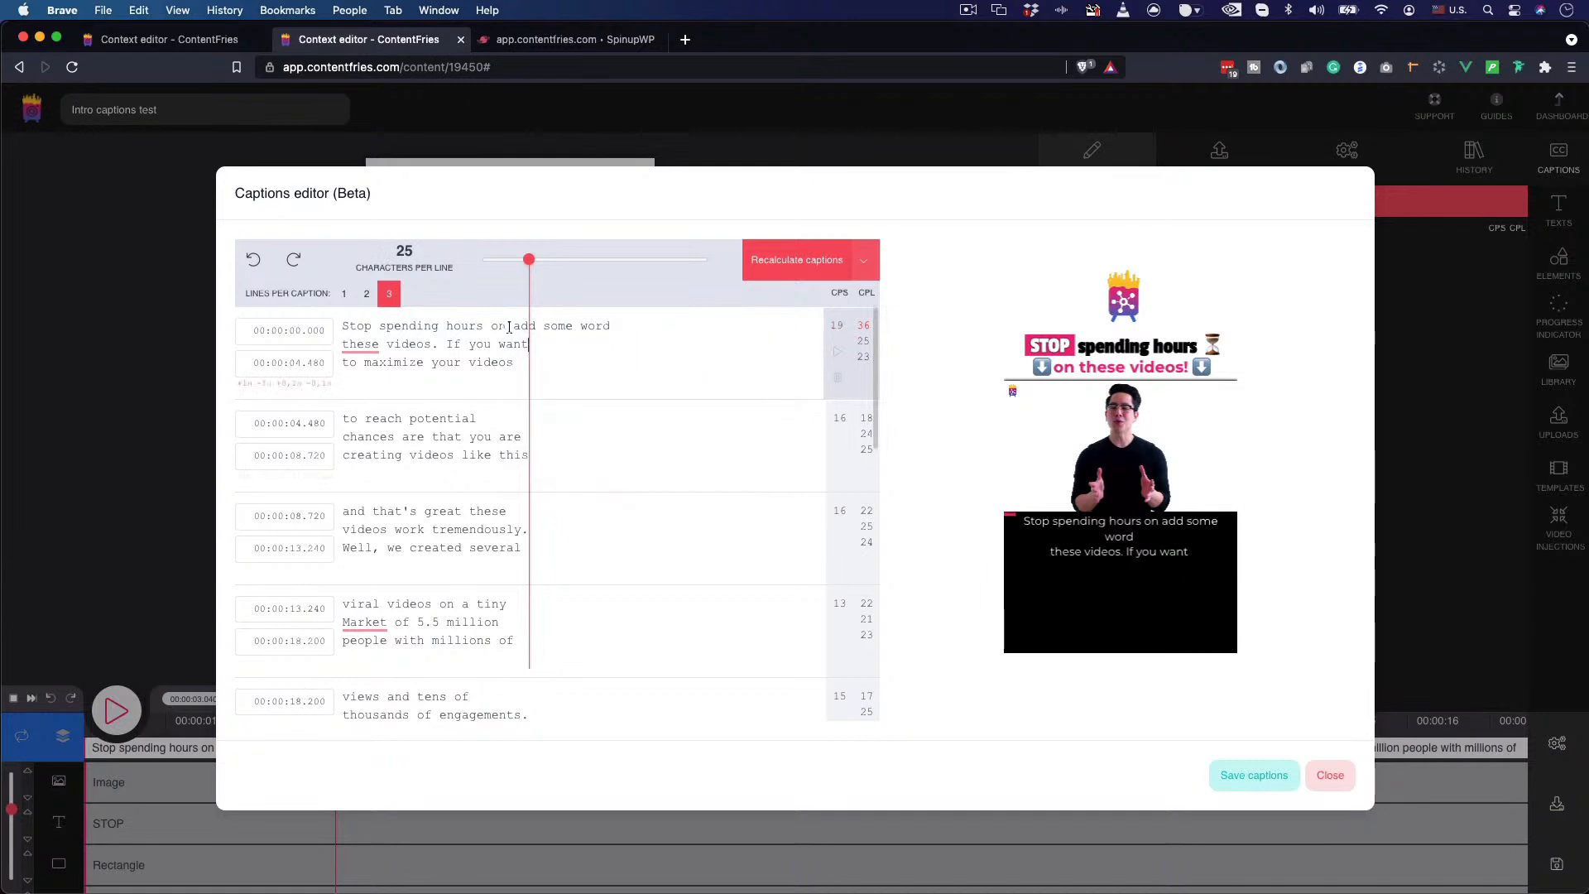
left_click_drag(537, 326, 692, 325)
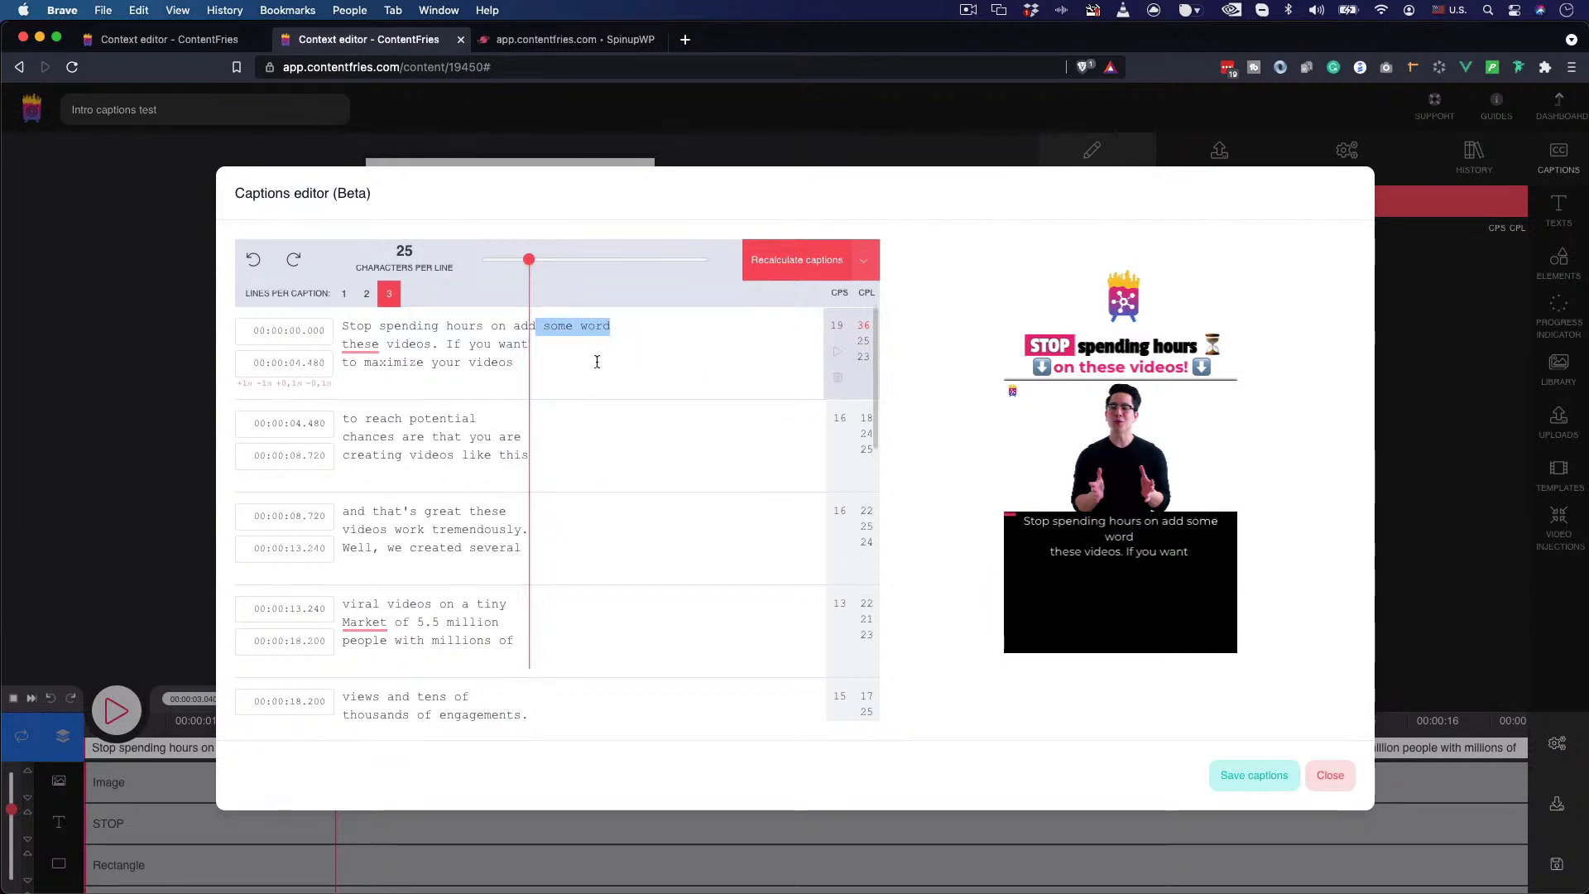
key("BackSpace")
key("BackSpace")
key("BackSpace")
key("BackSpace")
key("BackSpace")
scroll(603, 369, "down", 1)
scroll(617, 414, "up", 1)
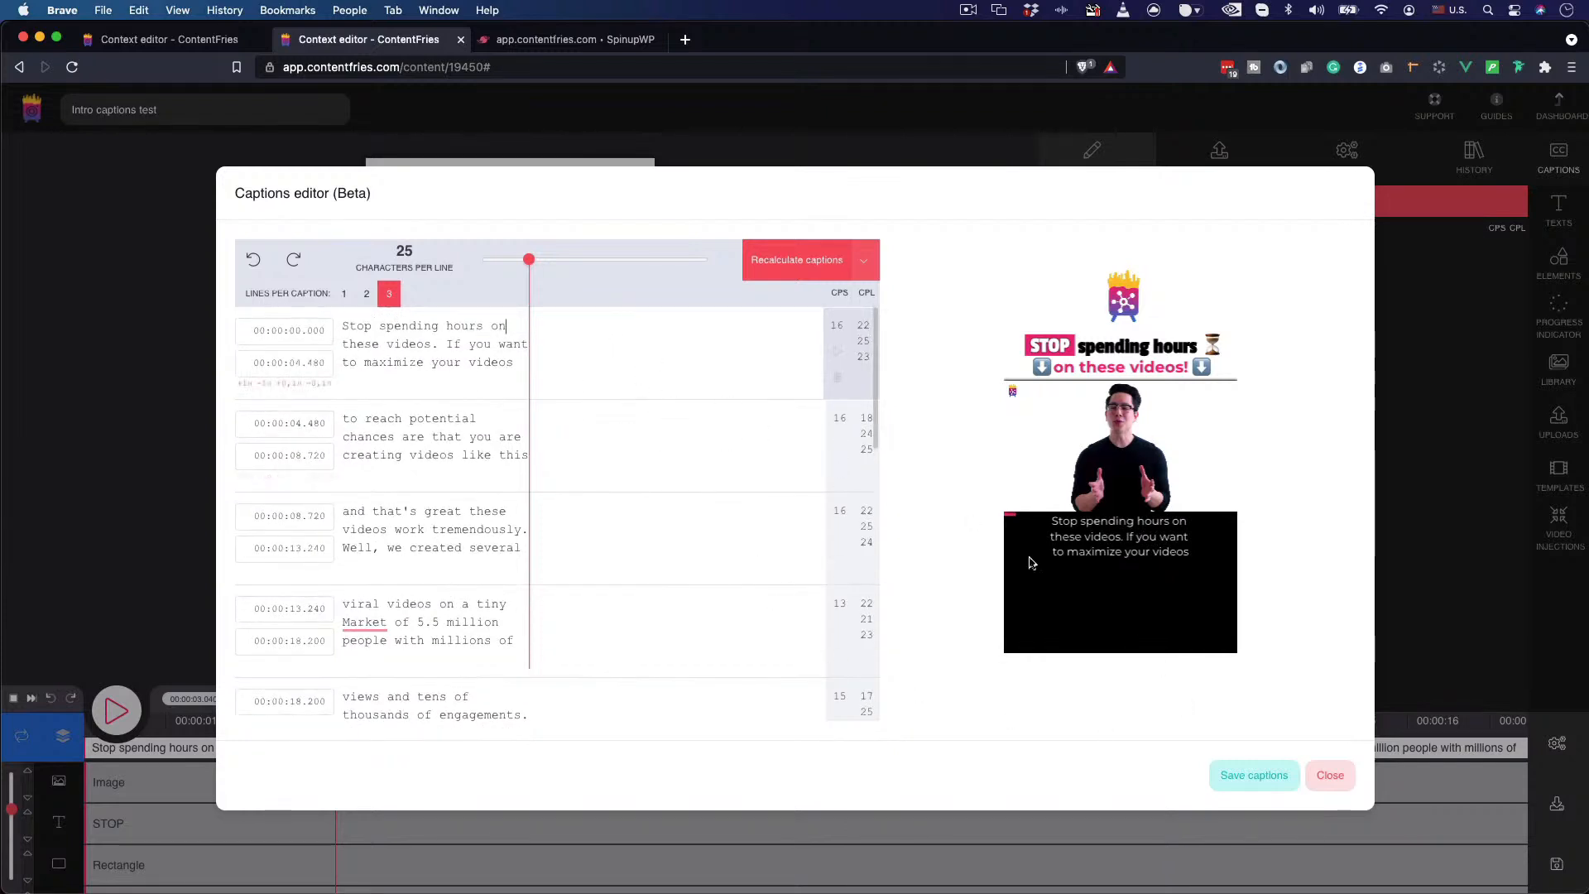
- Close the advanced captions editor and jump the playhead to the words "maximize" and "videos" in the first caption
left_click(1330, 775)
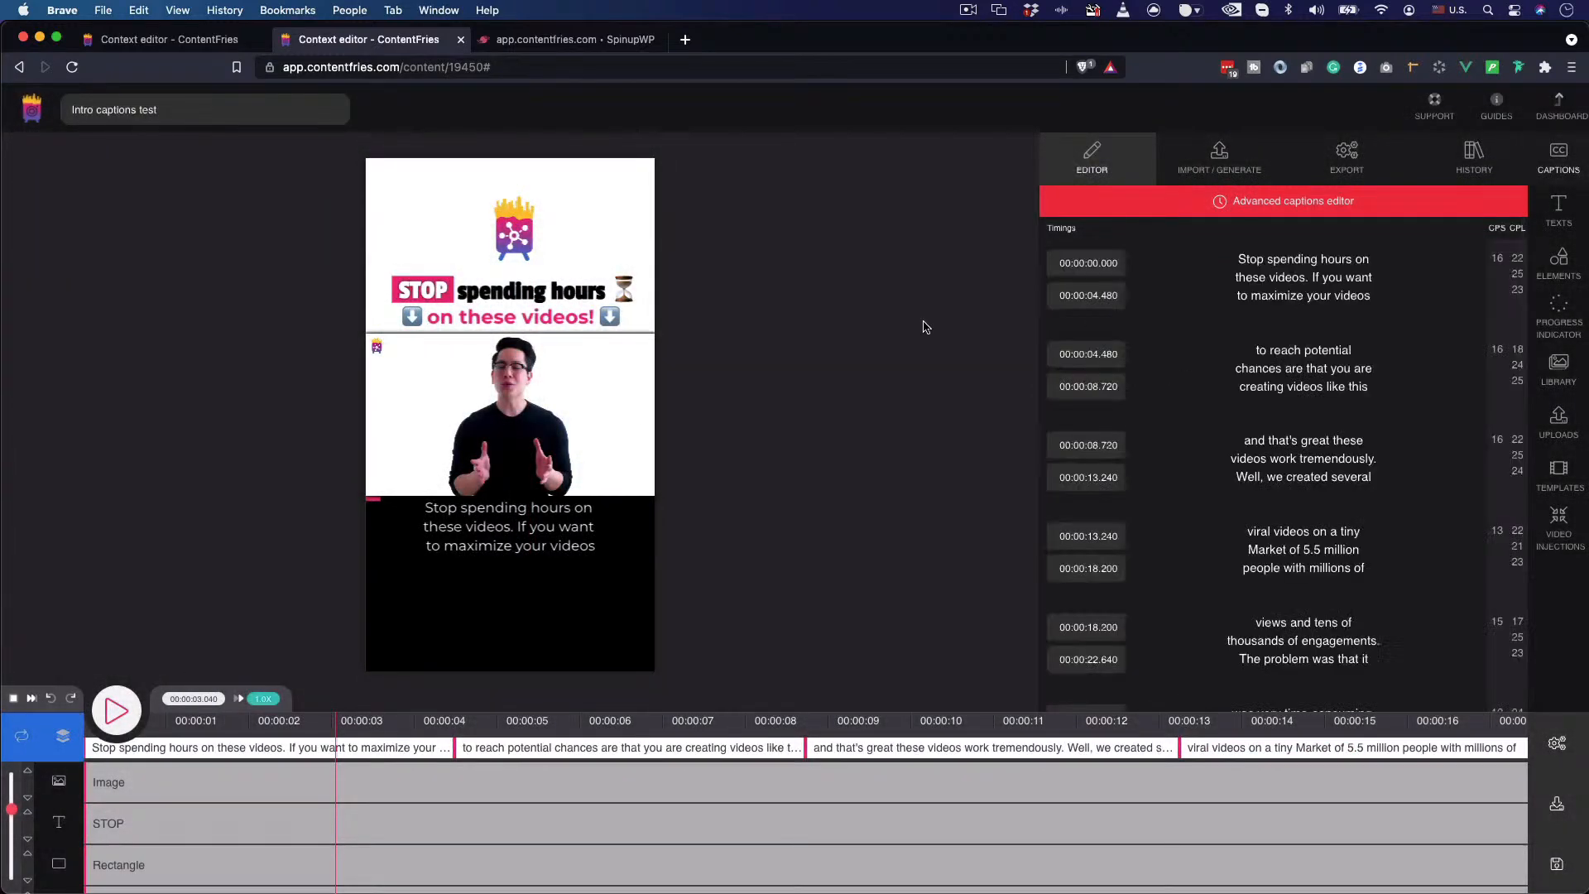
scroll(1274, 384, "down", 3)
scroll(1274, 384, "up", 3)
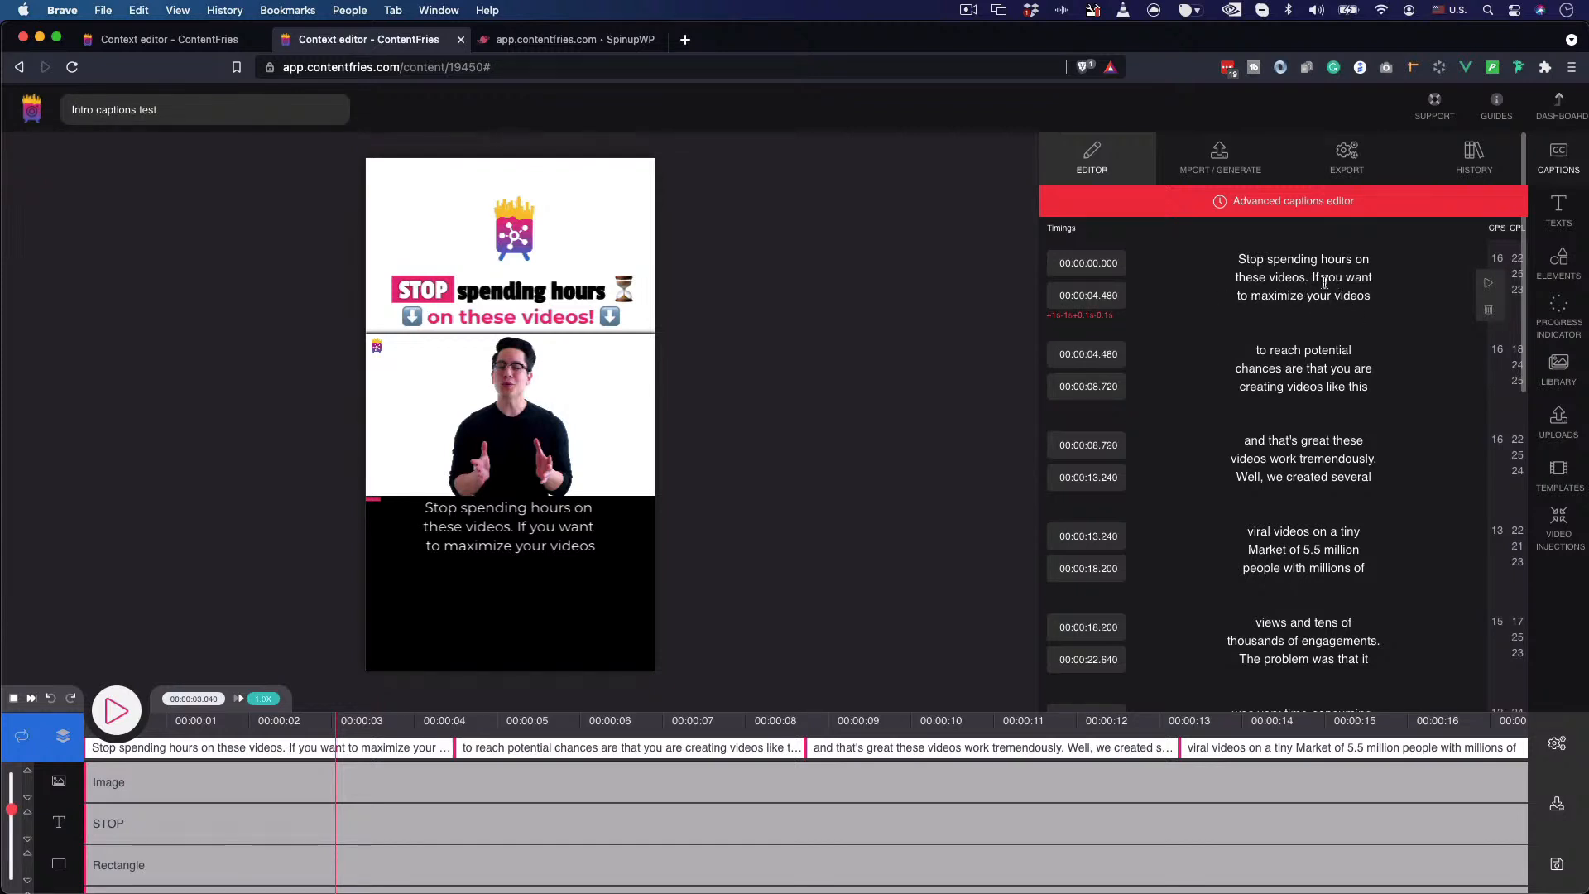
left_click(1274, 296)
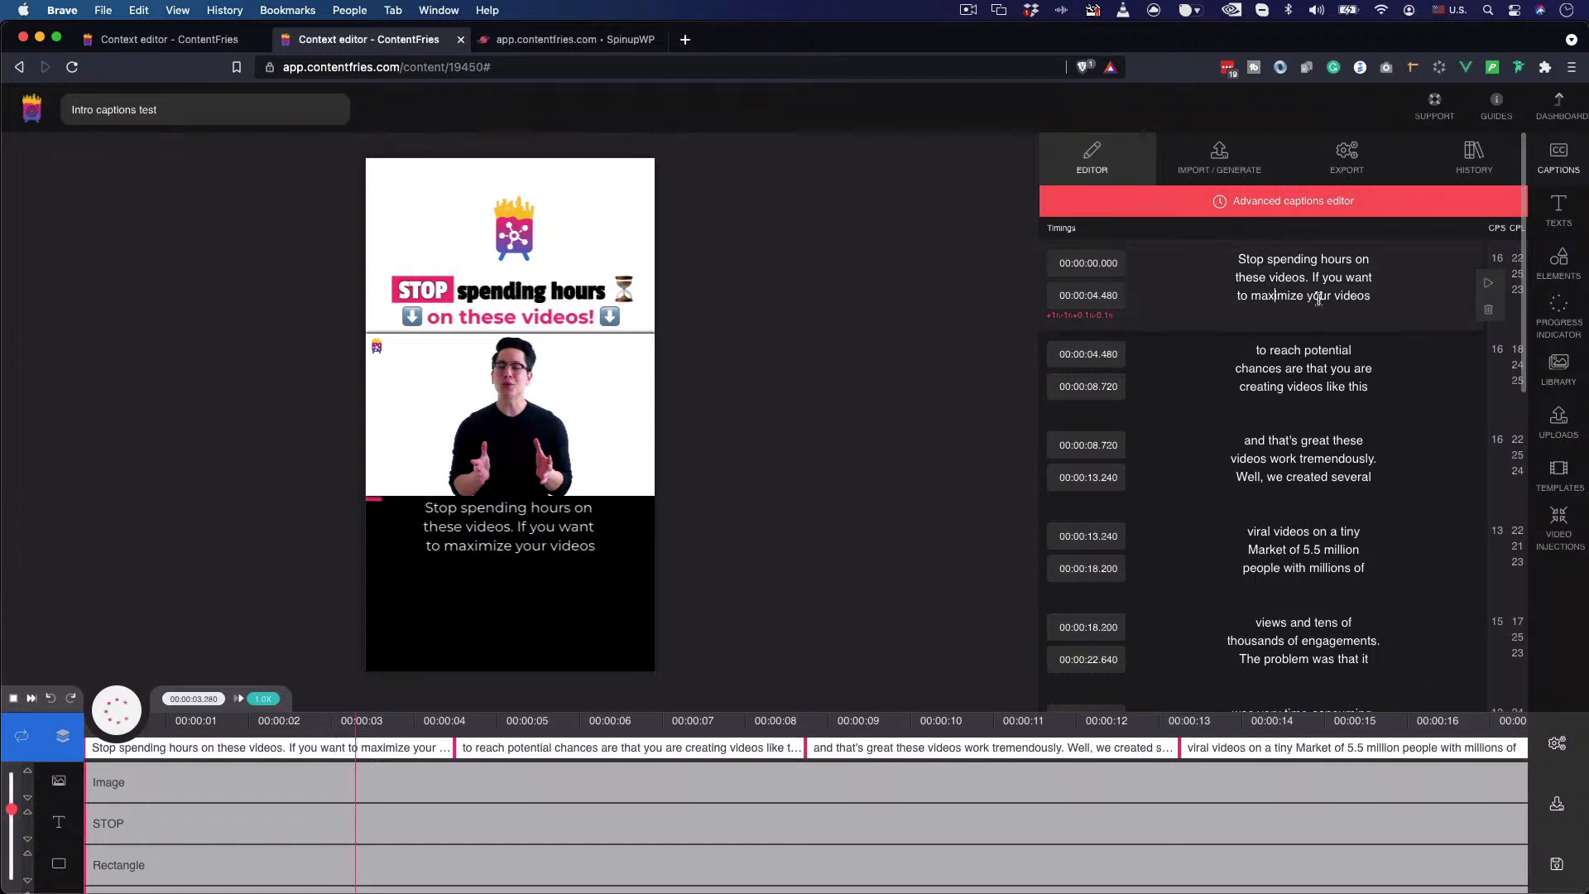
double_click(1267, 295)
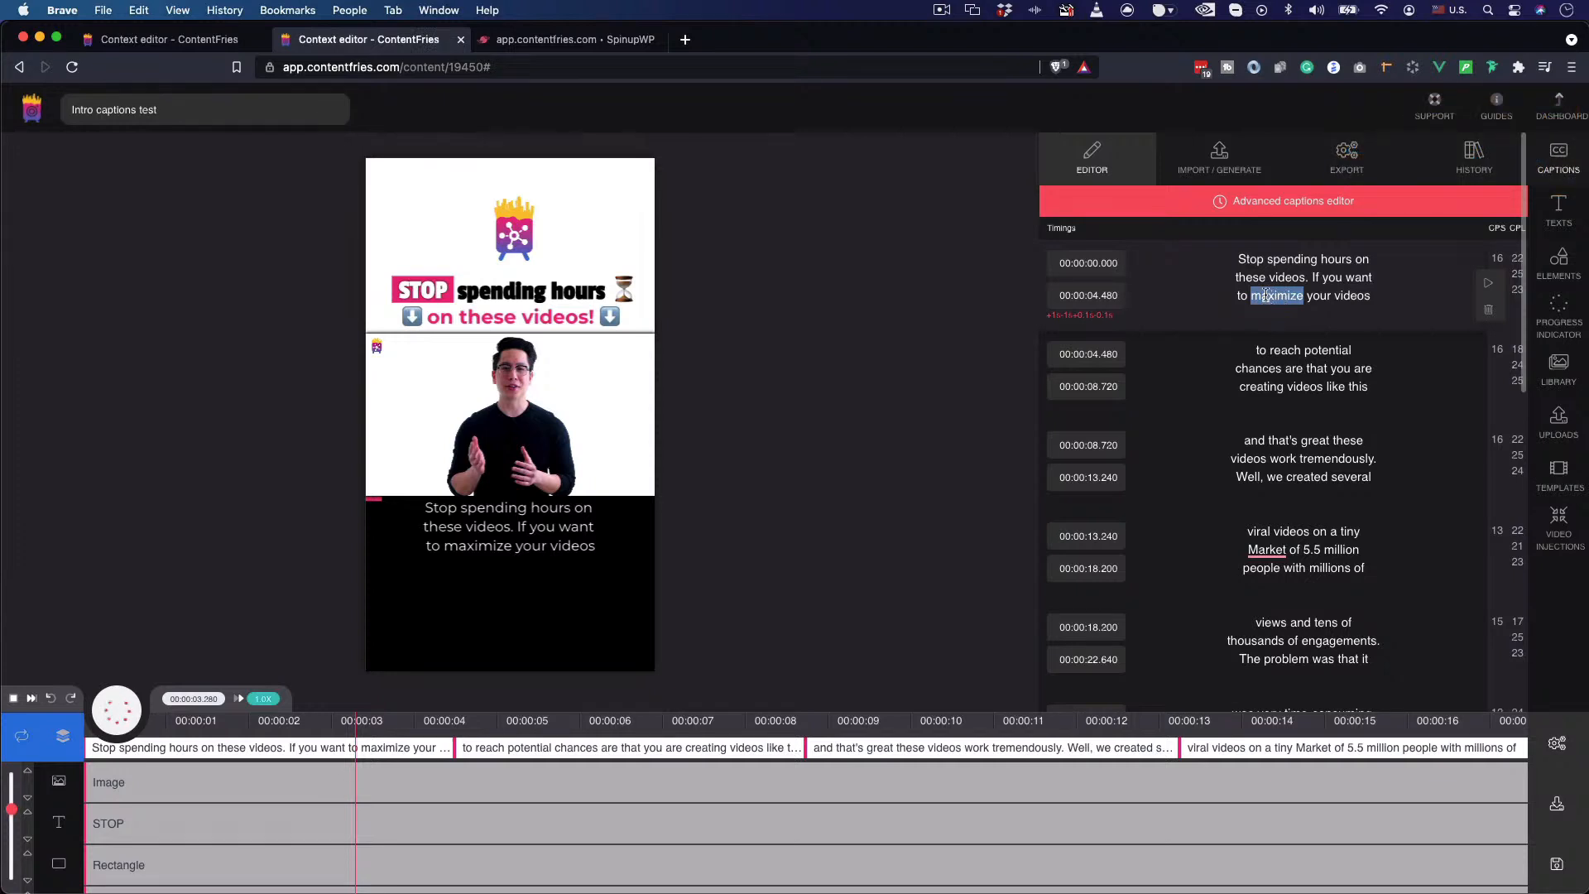
left_click(1277, 278)
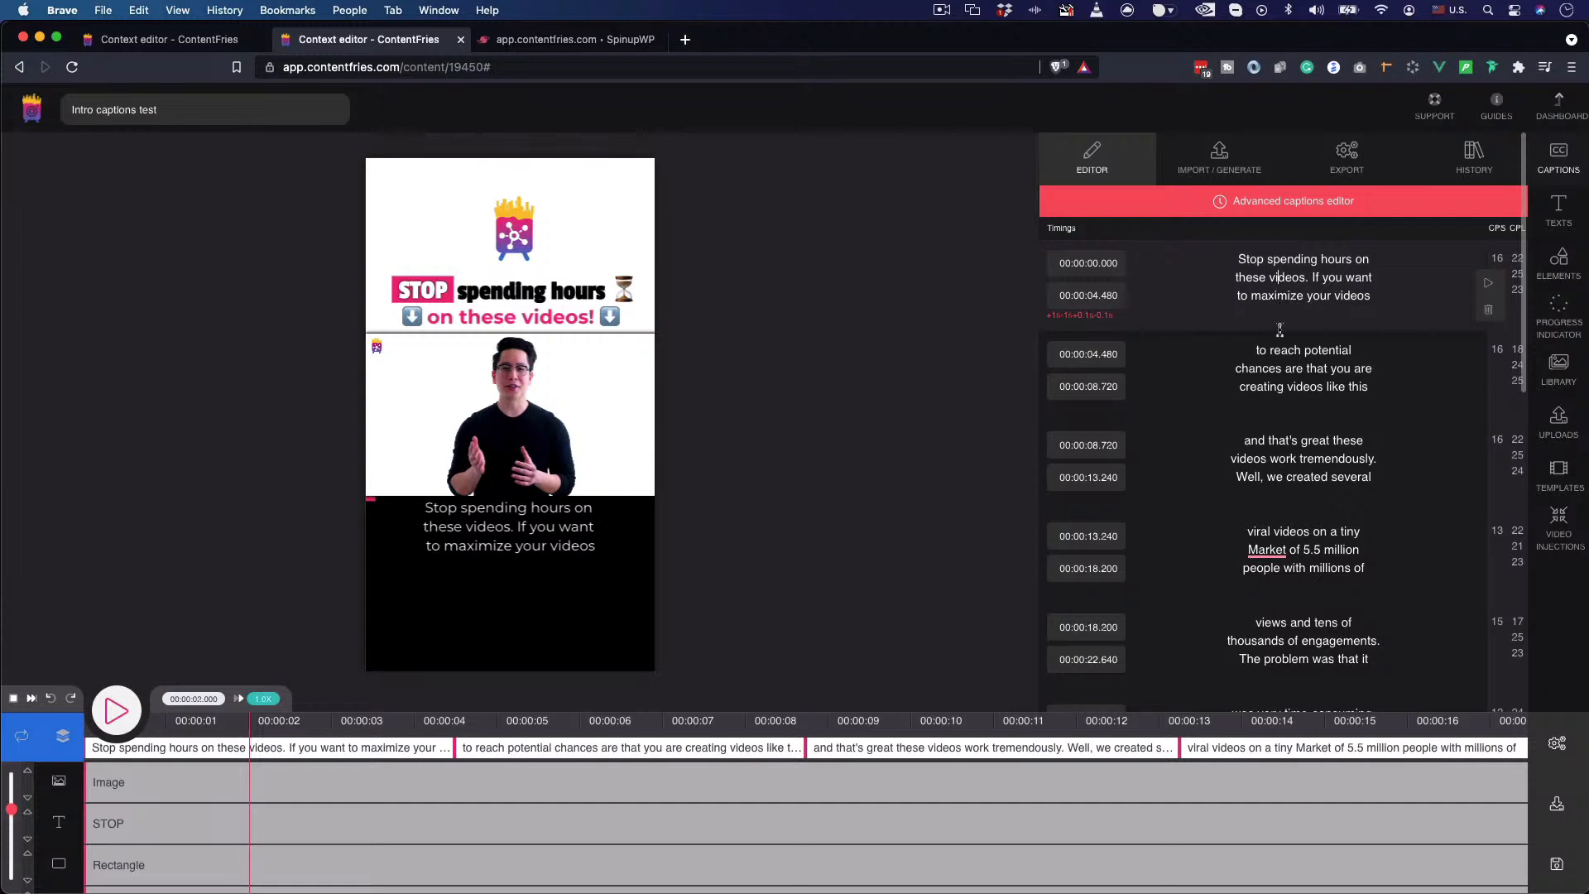
- Jump to the word "multiplier" in the "content multiplier app" caption and play the video briefly from there
scroll(1276, 306, "down", 10)
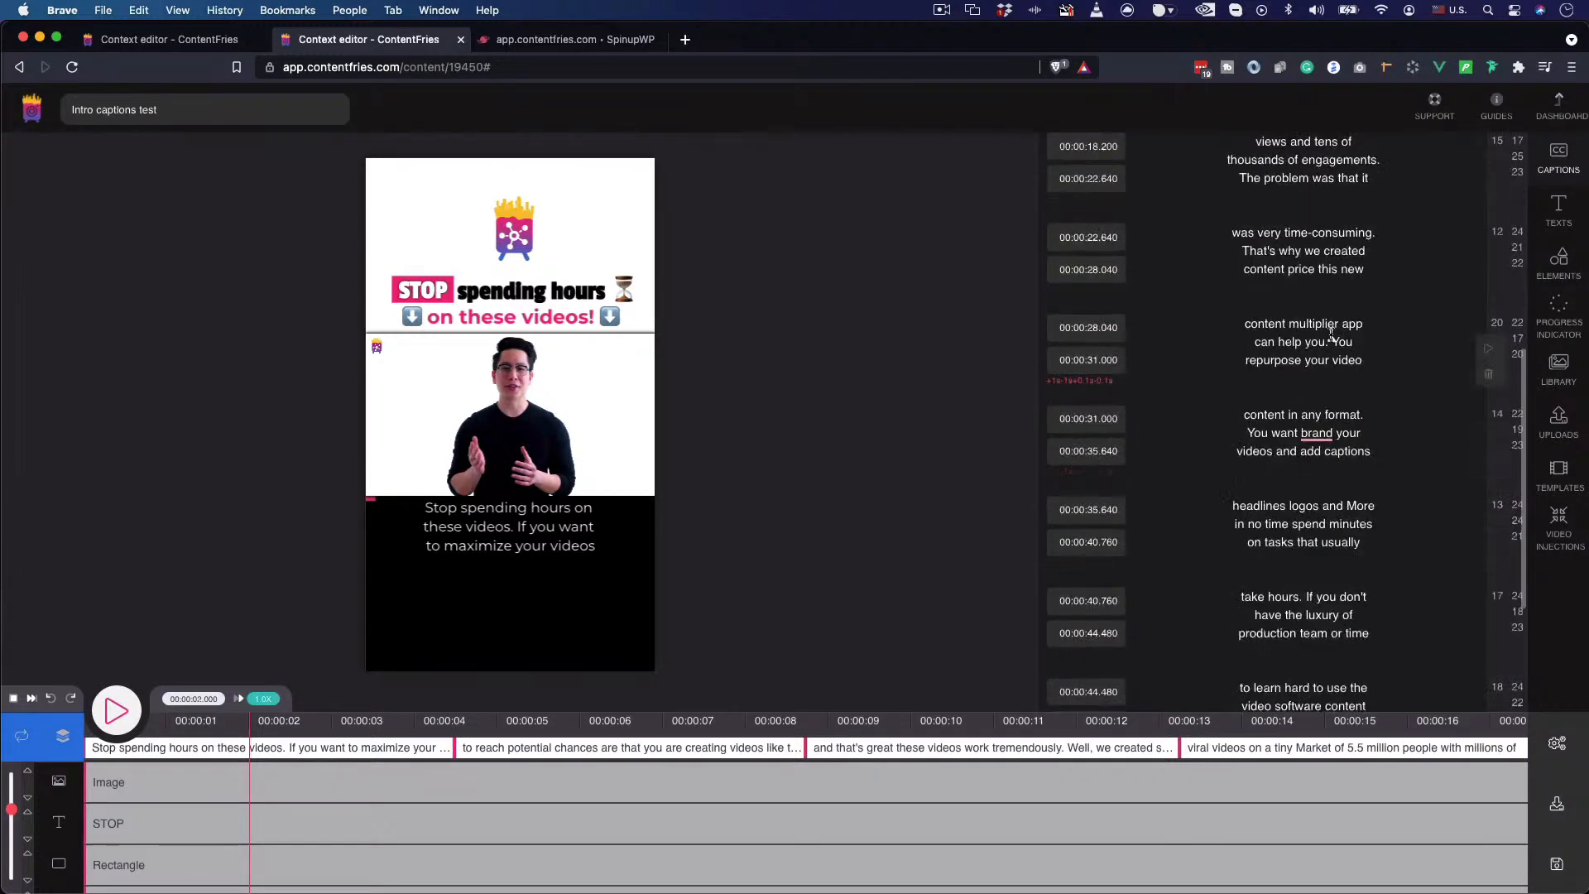
double_click(1306, 323)
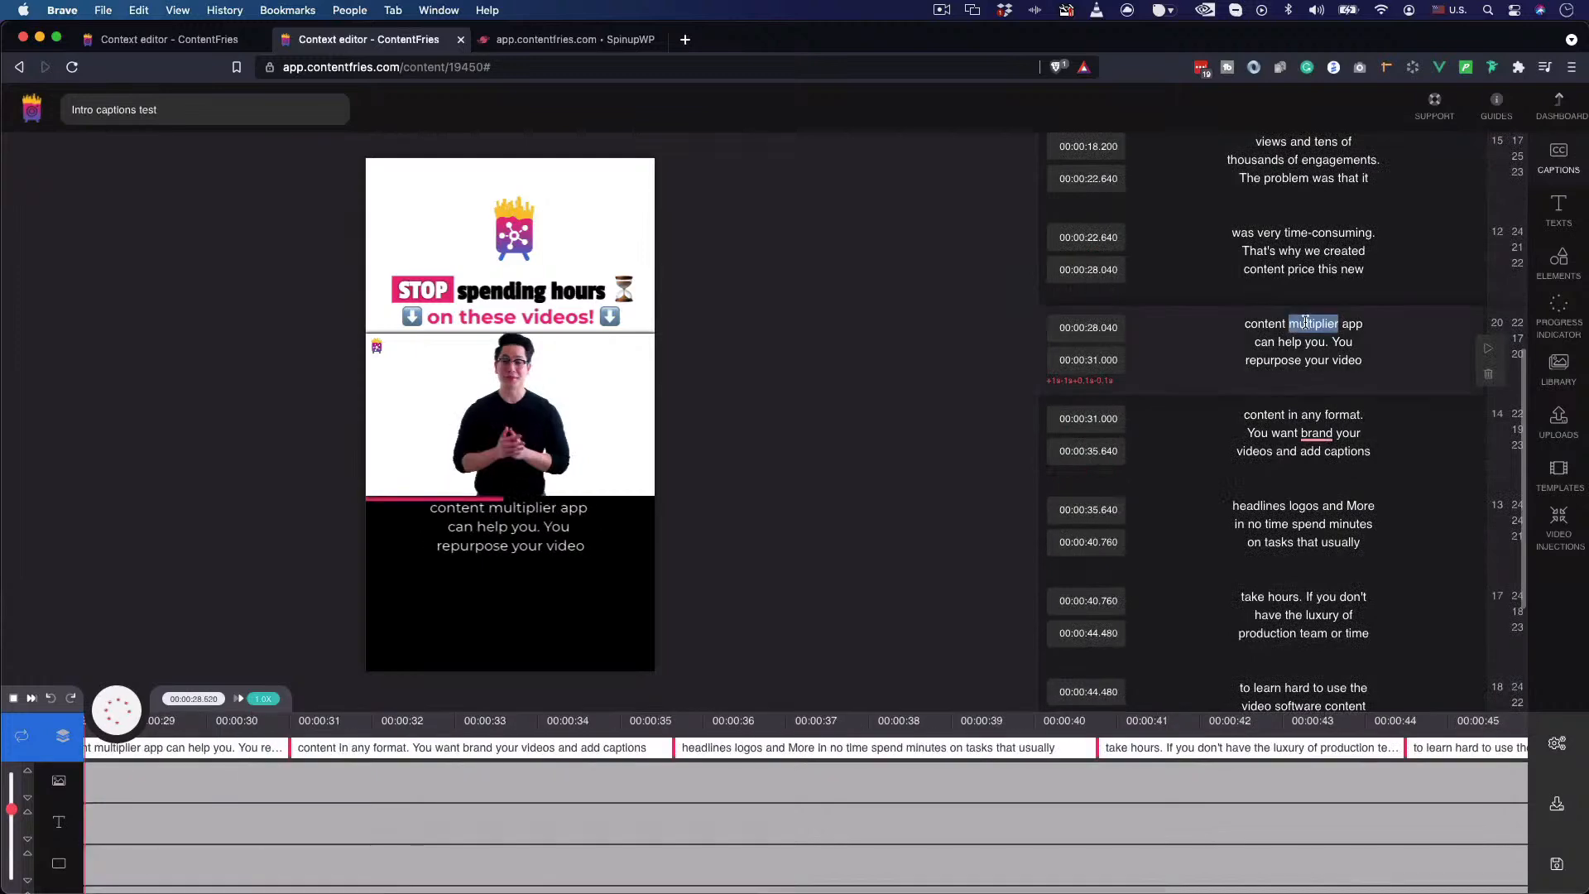
left_click(116, 712)
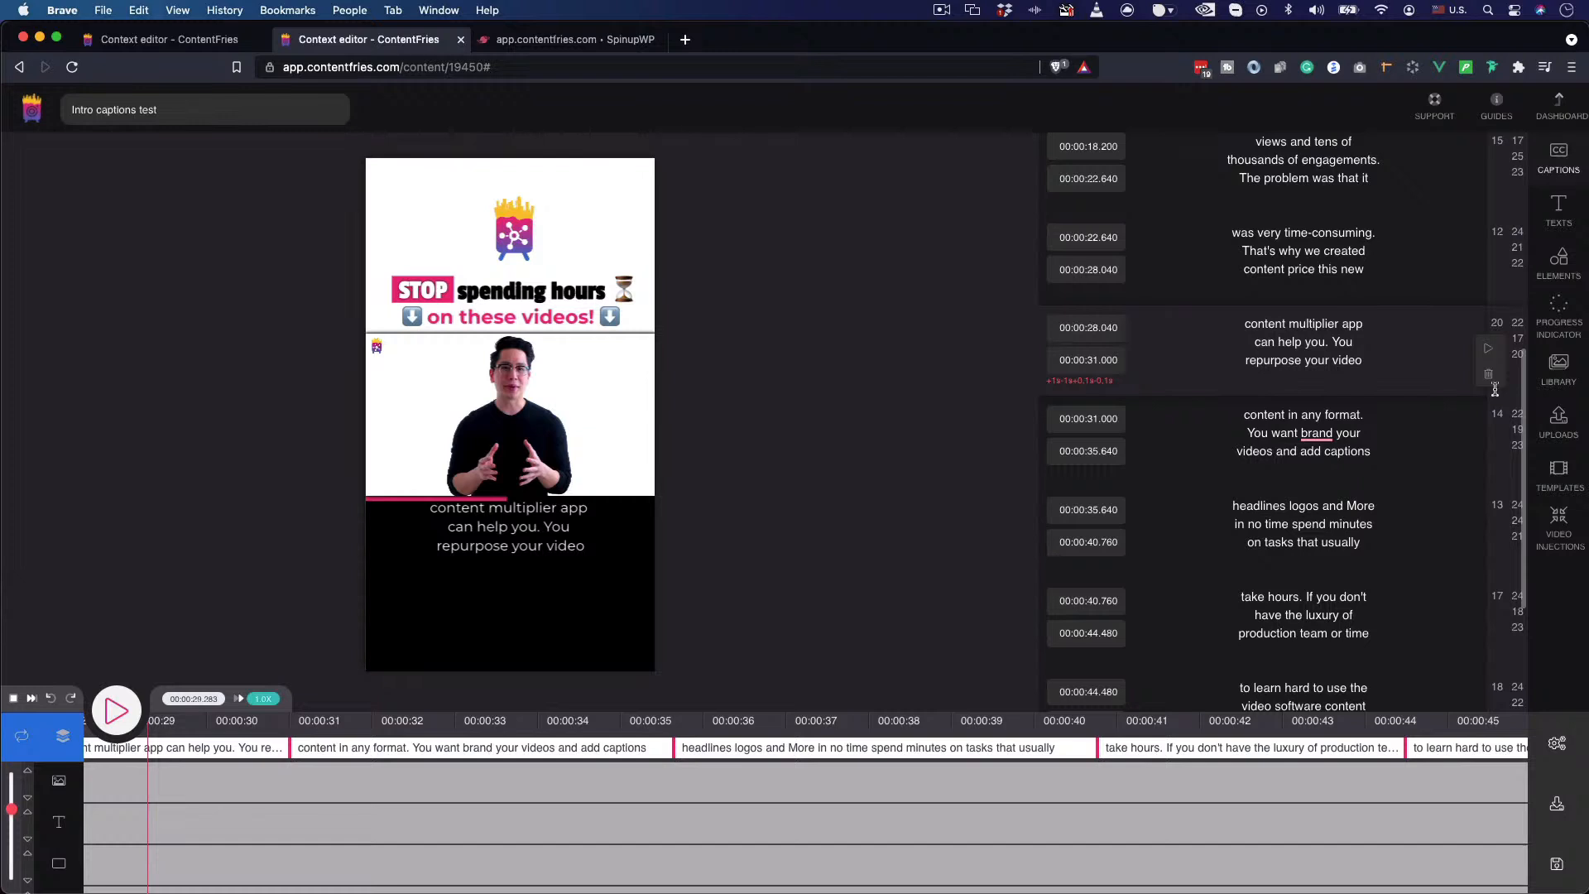
- Check the old editor's split control, then split the "content multiplier app" caption before the word "You" in the new editor
key("ctrl+shift+Tab")
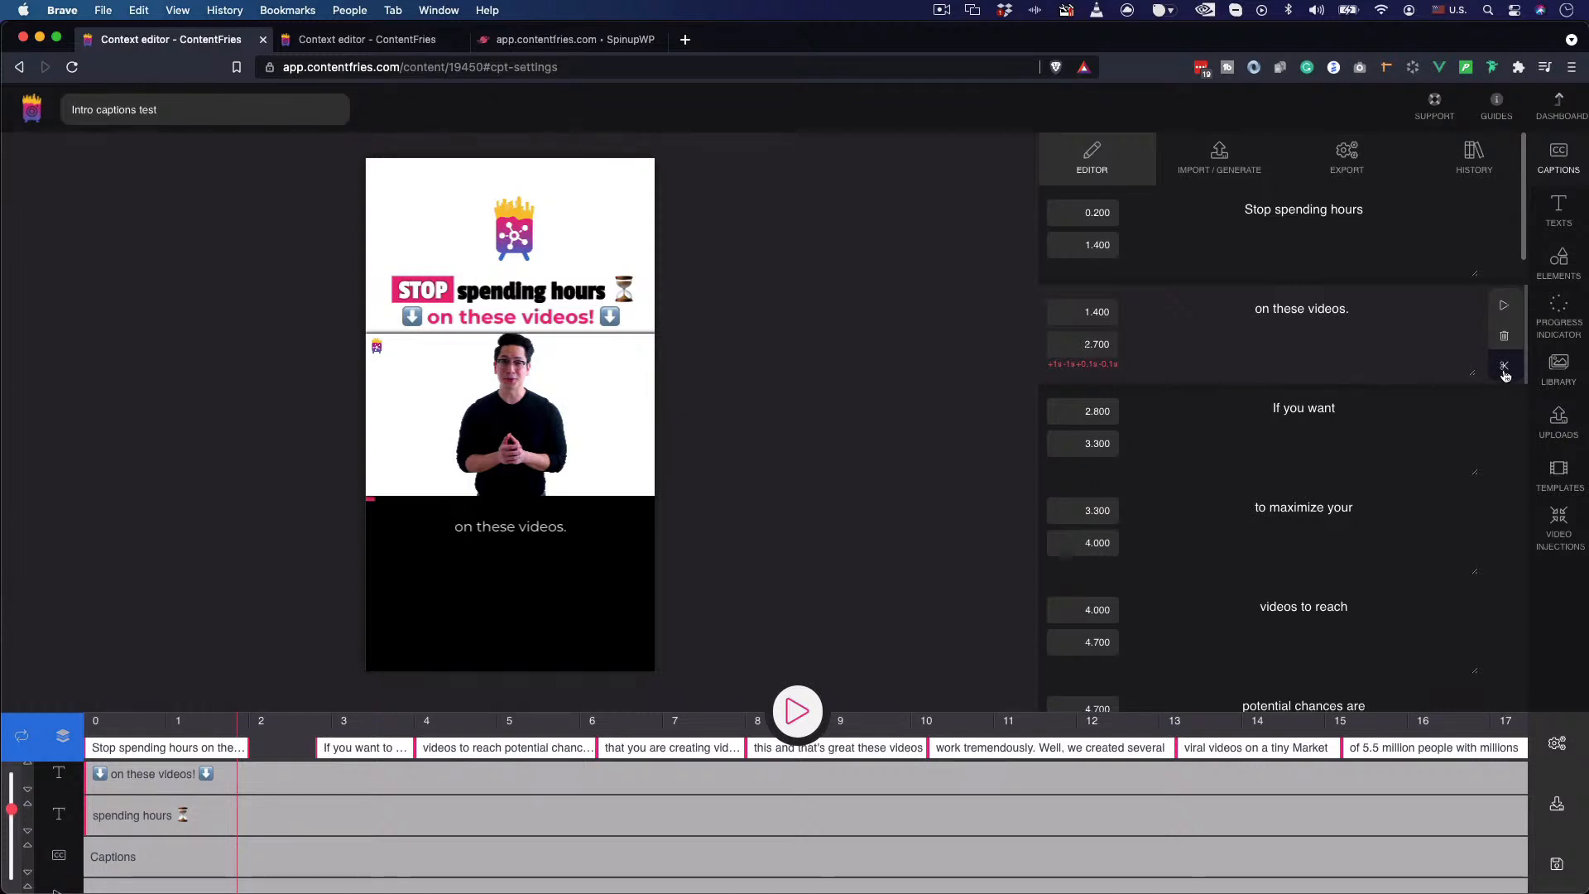
key("ctrl+Tab")
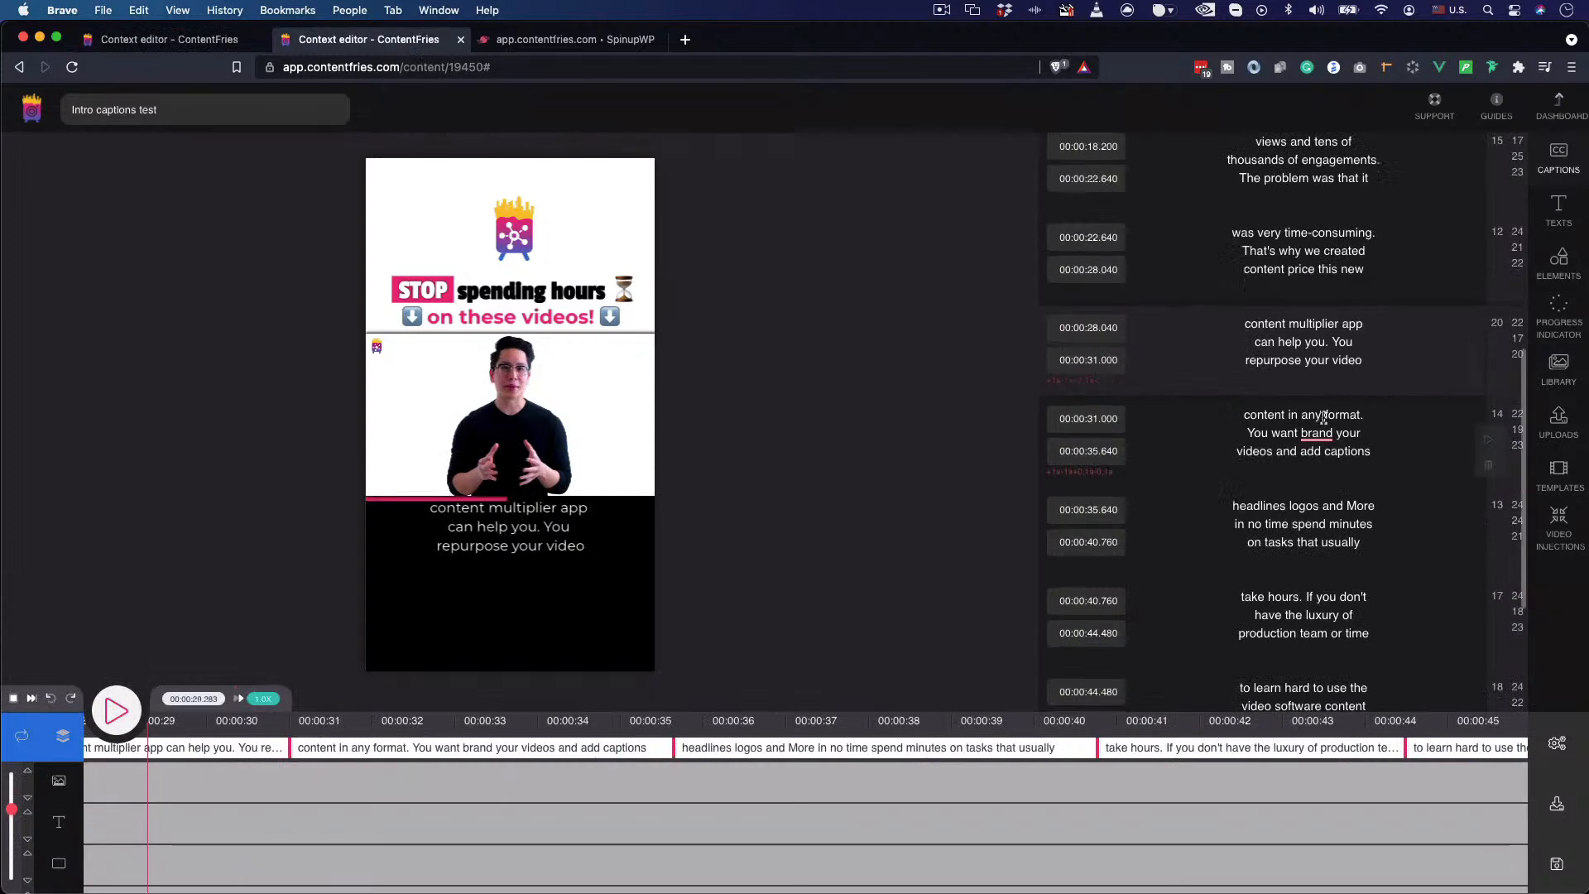
left_click(1332, 341)
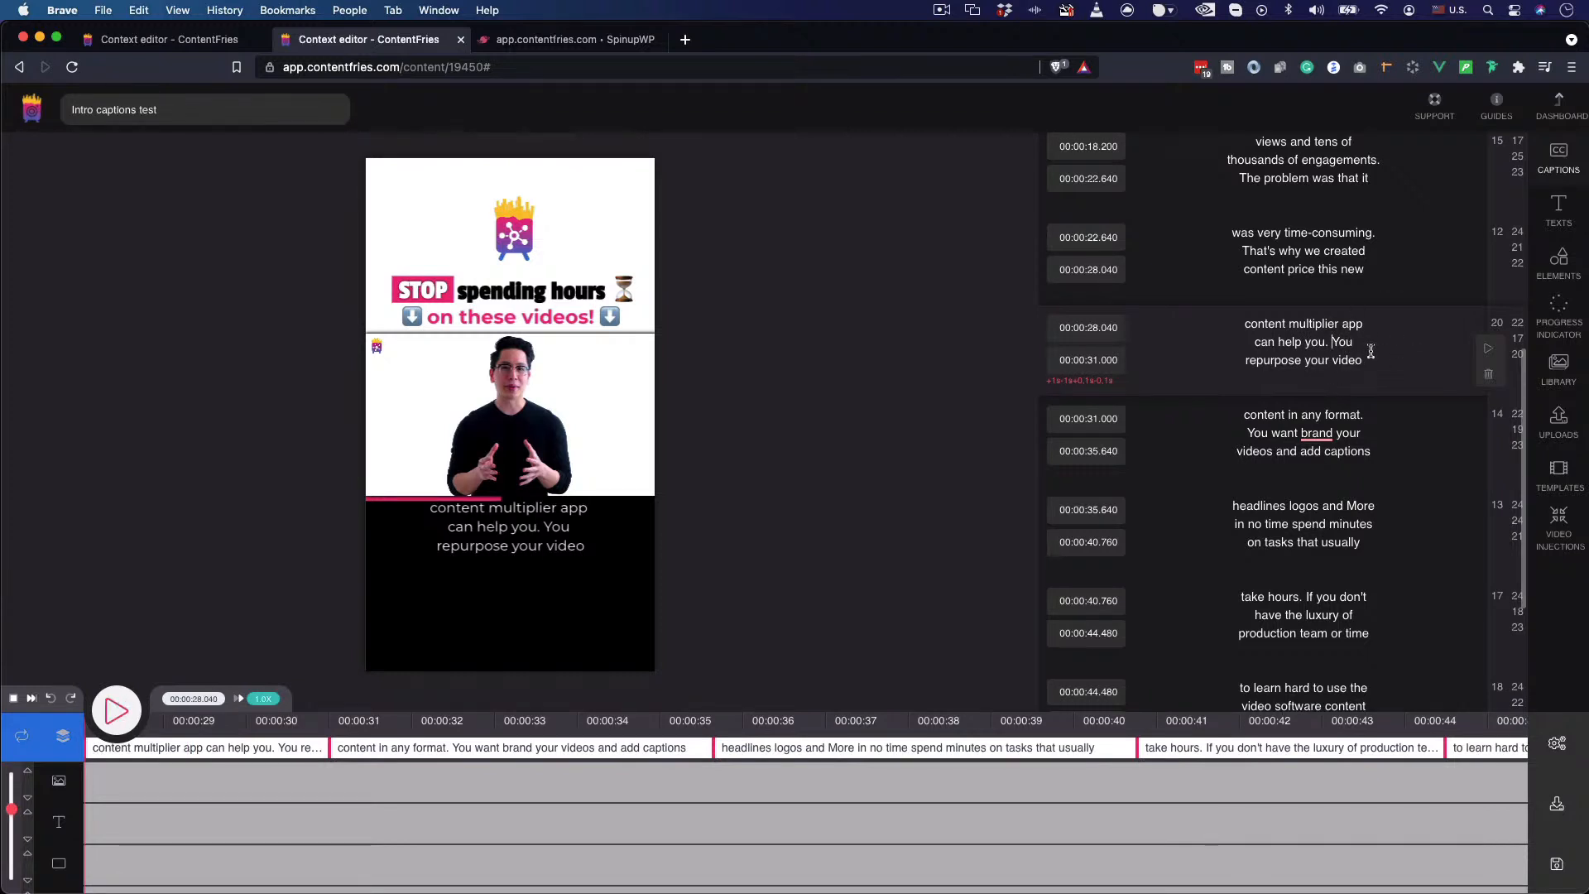
key("Return")
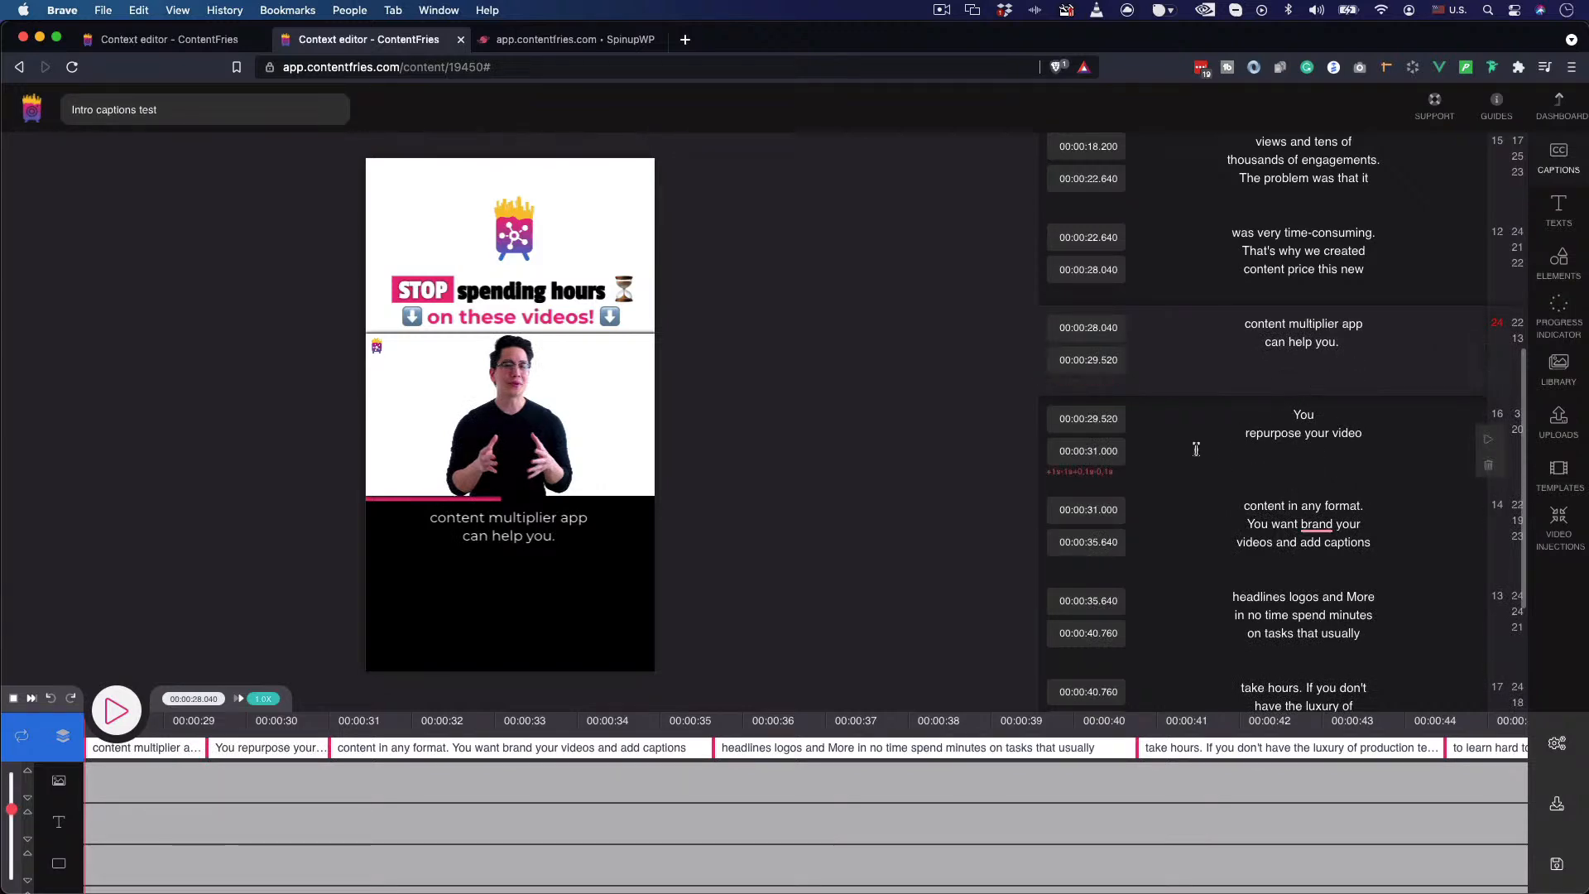
- Play the video from the word "You" in the split-off caption to check its timing, then pause
left_click(1267, 419)
double_click(1302, 413)
left_click(116, 709)
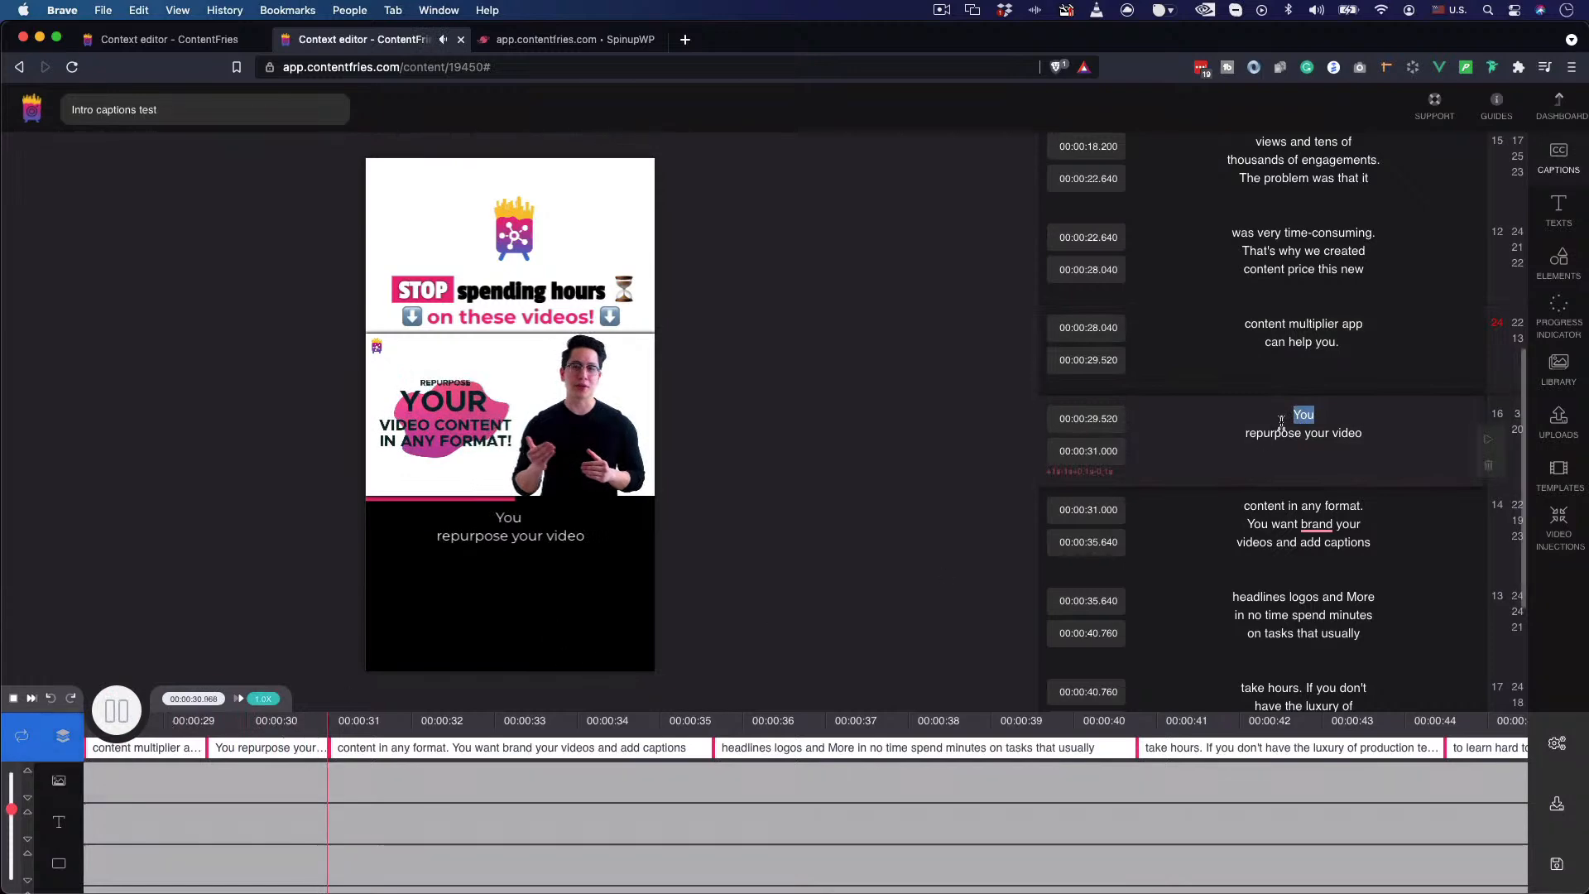
left_click(115, 713)
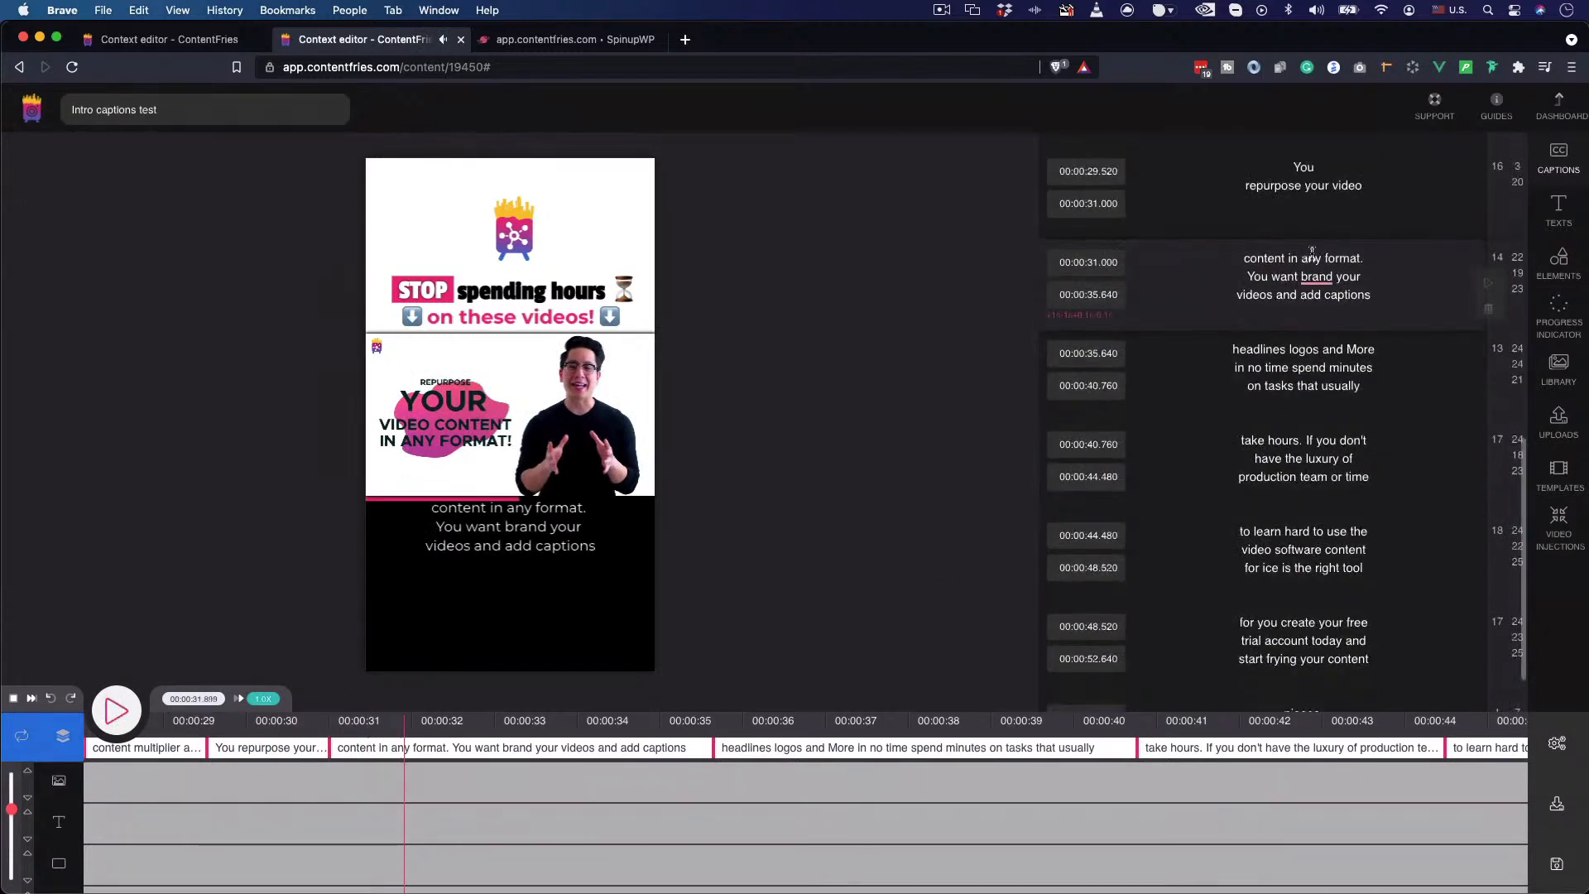
scroll(1302, 262, "up", 3)
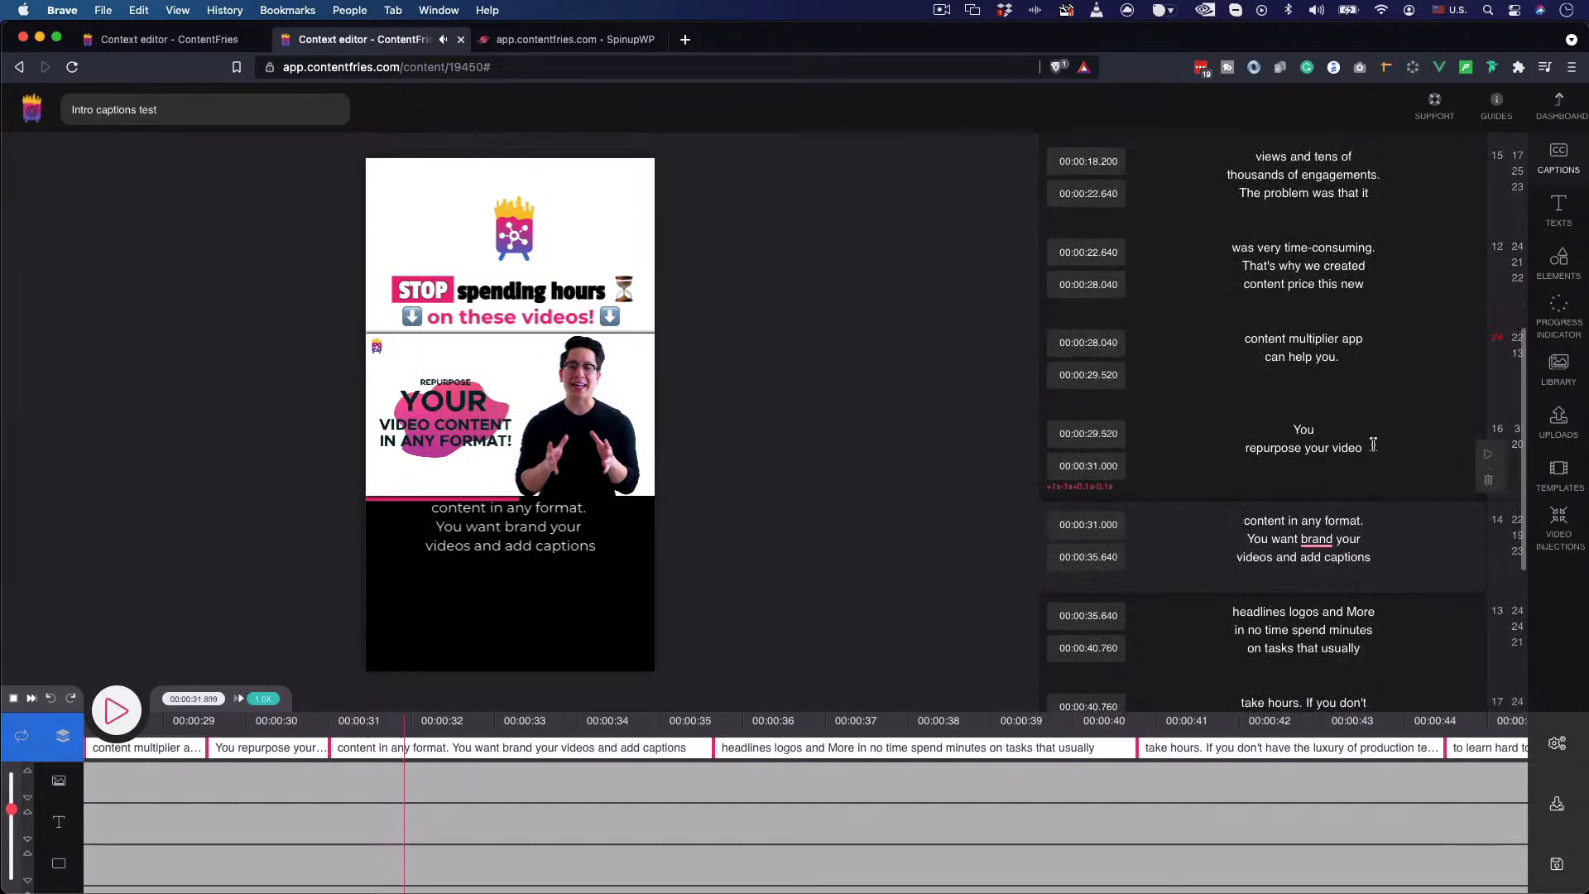
- Jump the playhead to "You" in the split-off caption and compare with the old caption editor
left_click(1308, 433)
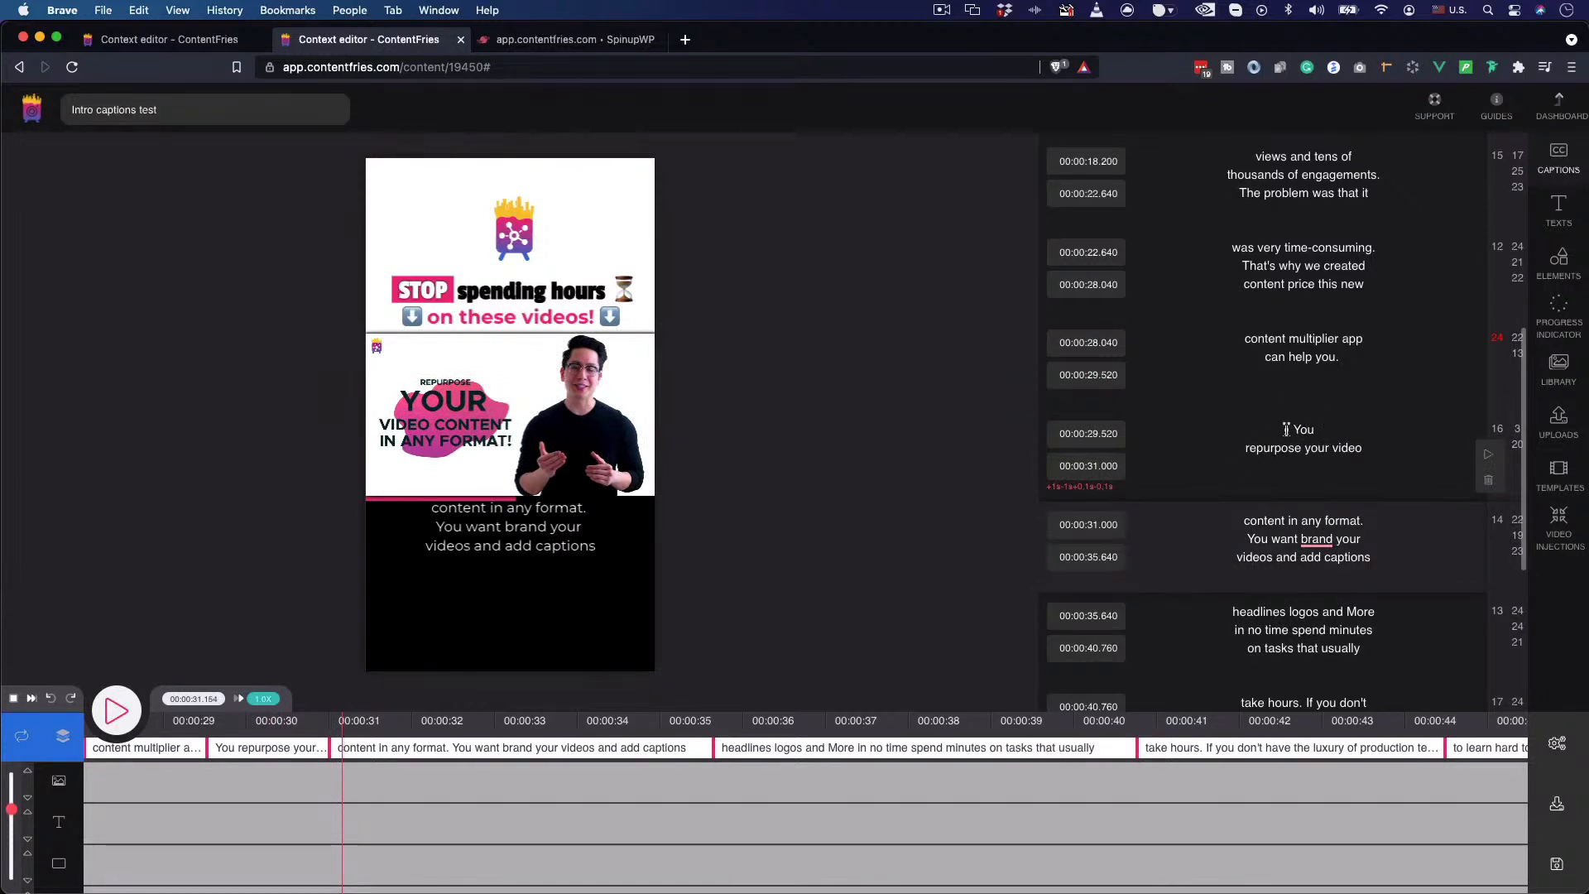
left_click(1302, 428)
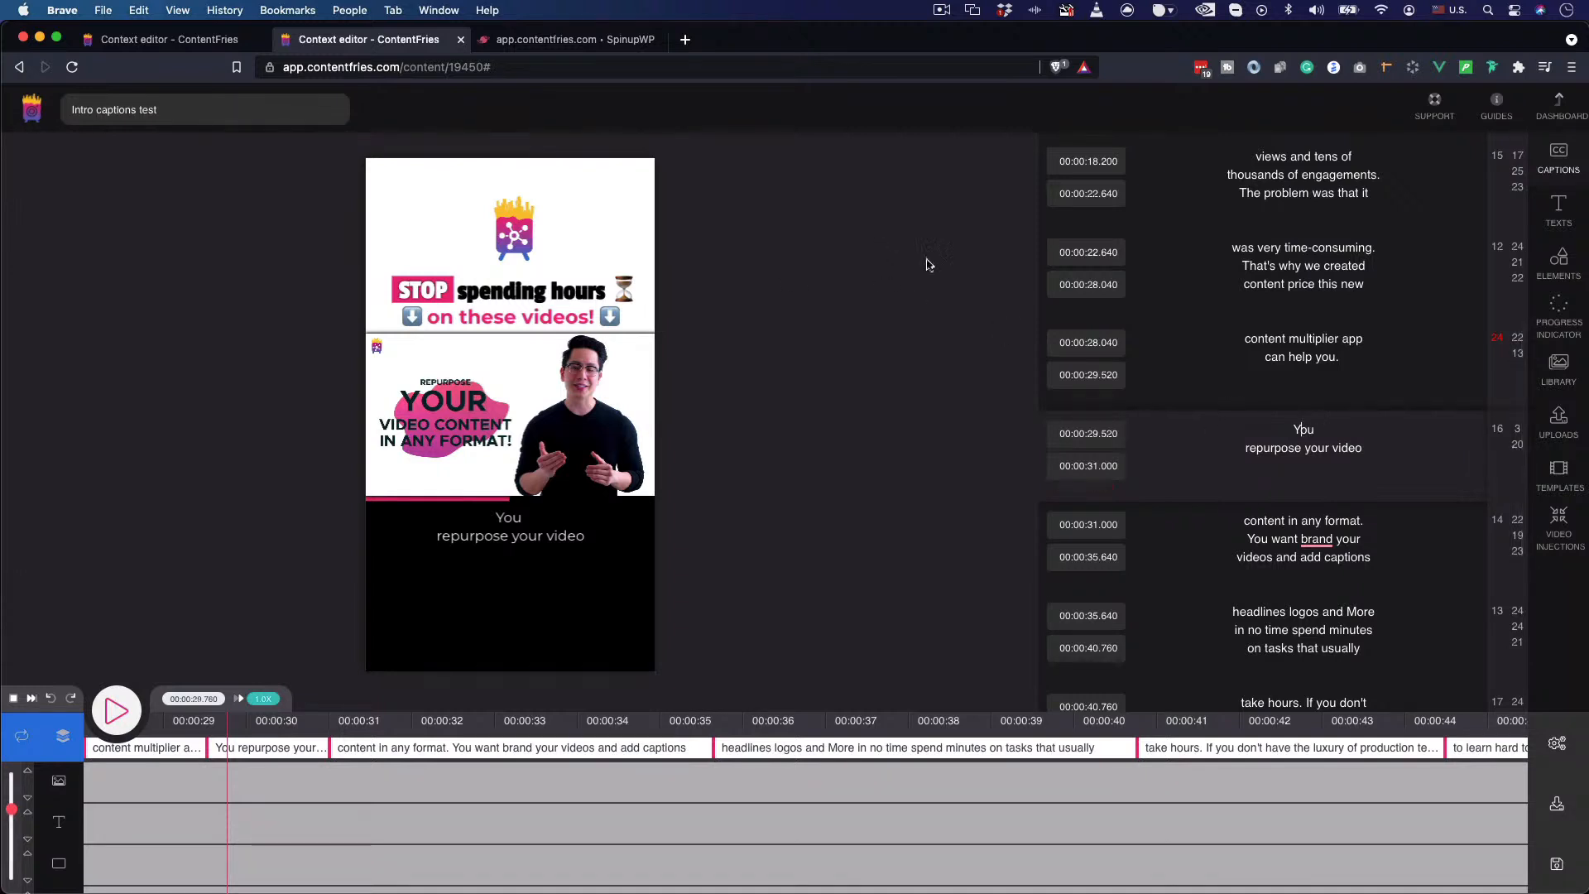
key("ctrl+shift+Tab")
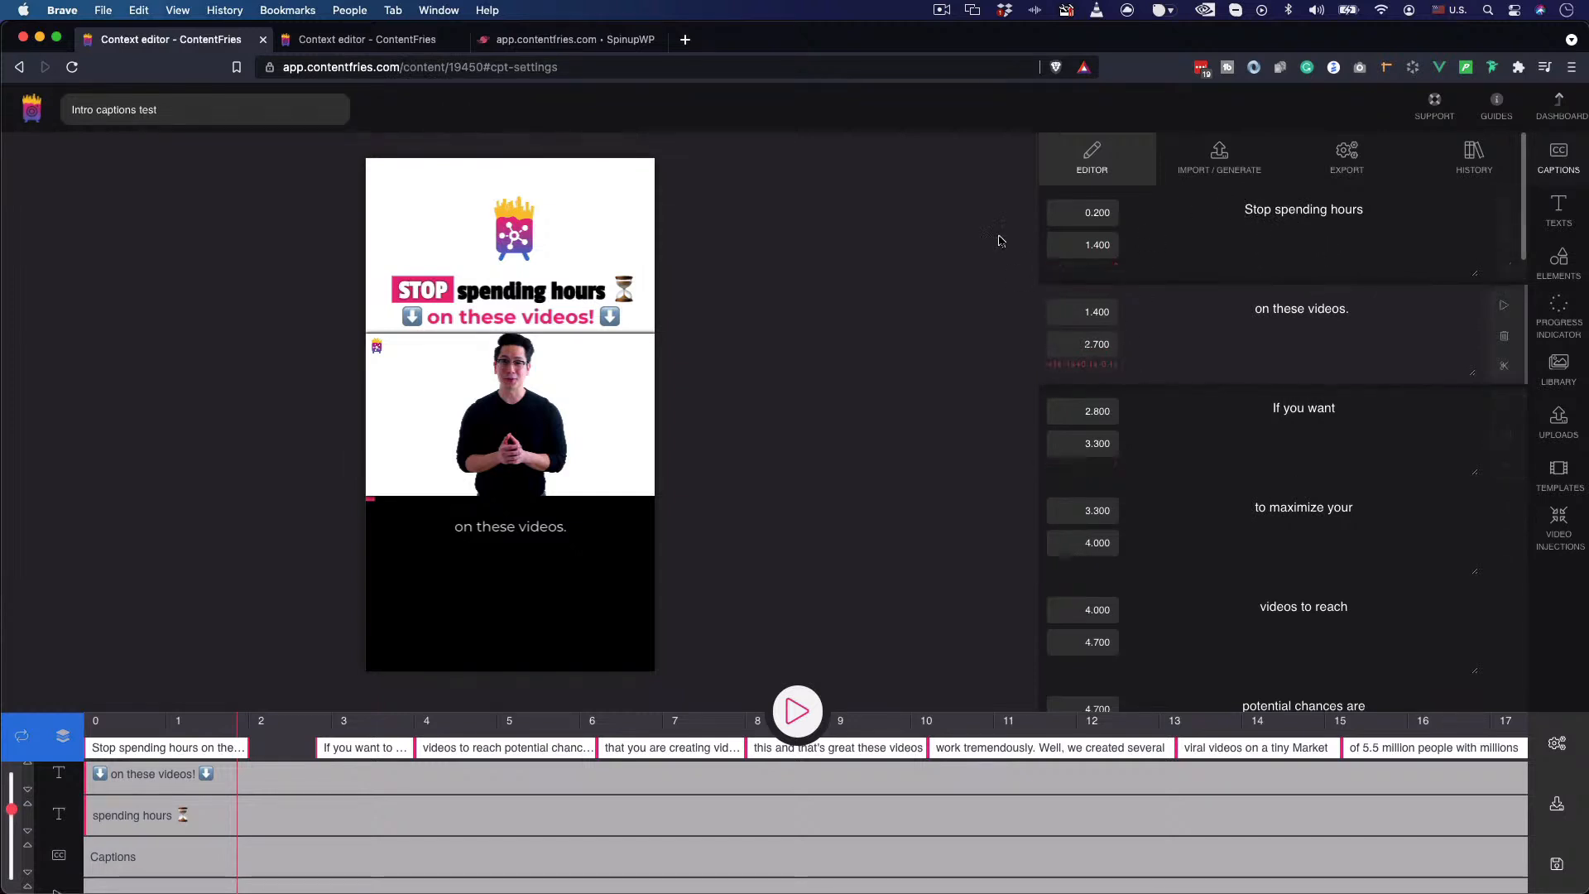
left_click(377, 41)
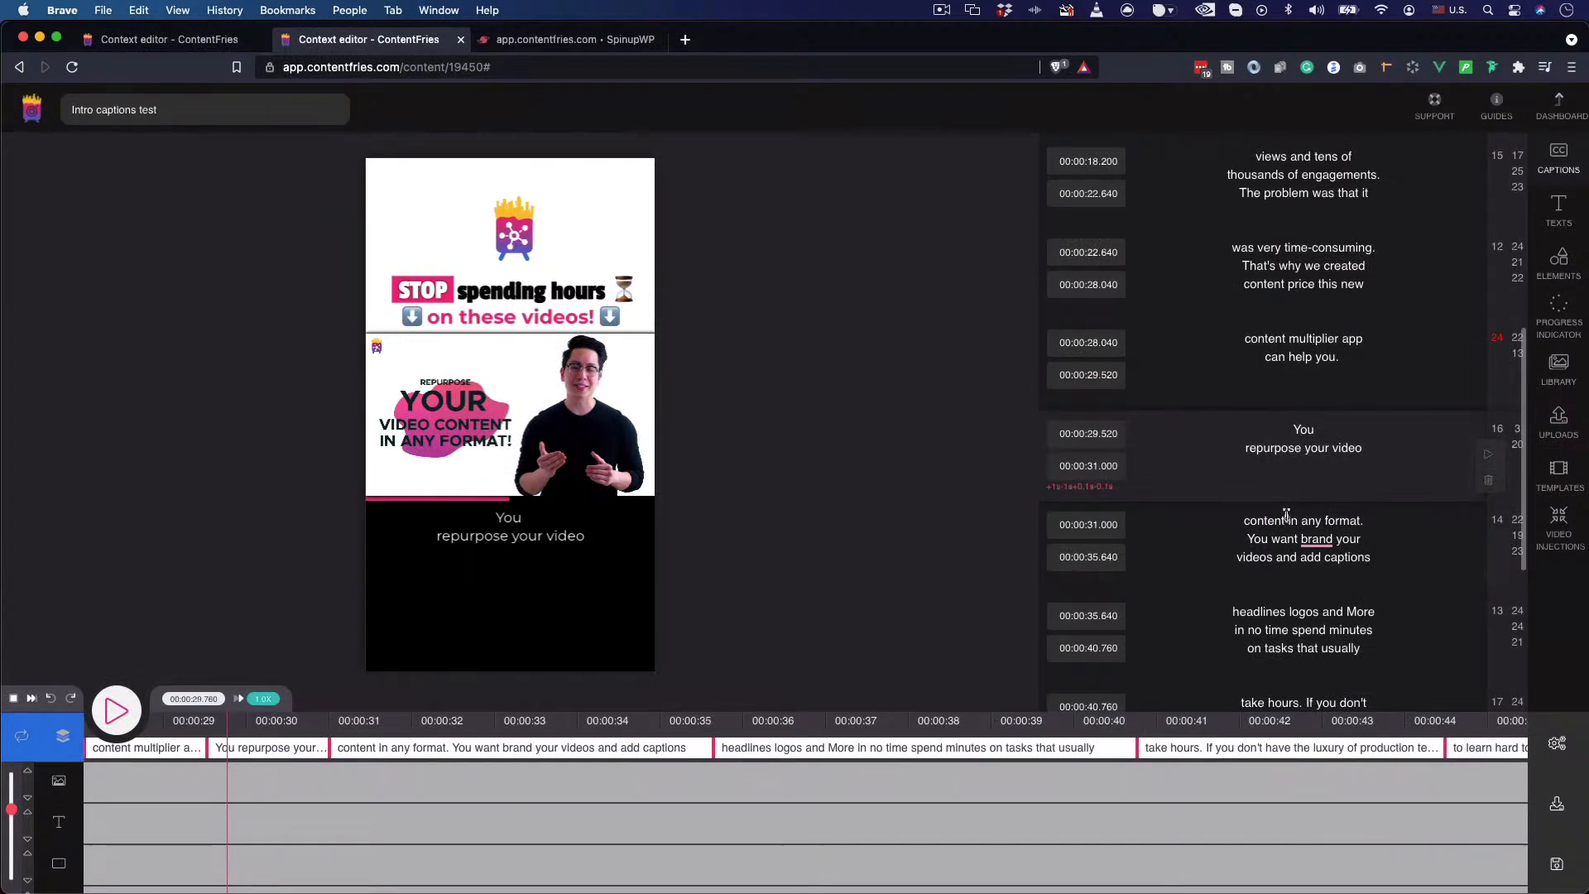
- Join the split-off caption's lines into "You repurpose your video" and break the line before "your video"
left_click(1255, 448)
key("BackSpace")
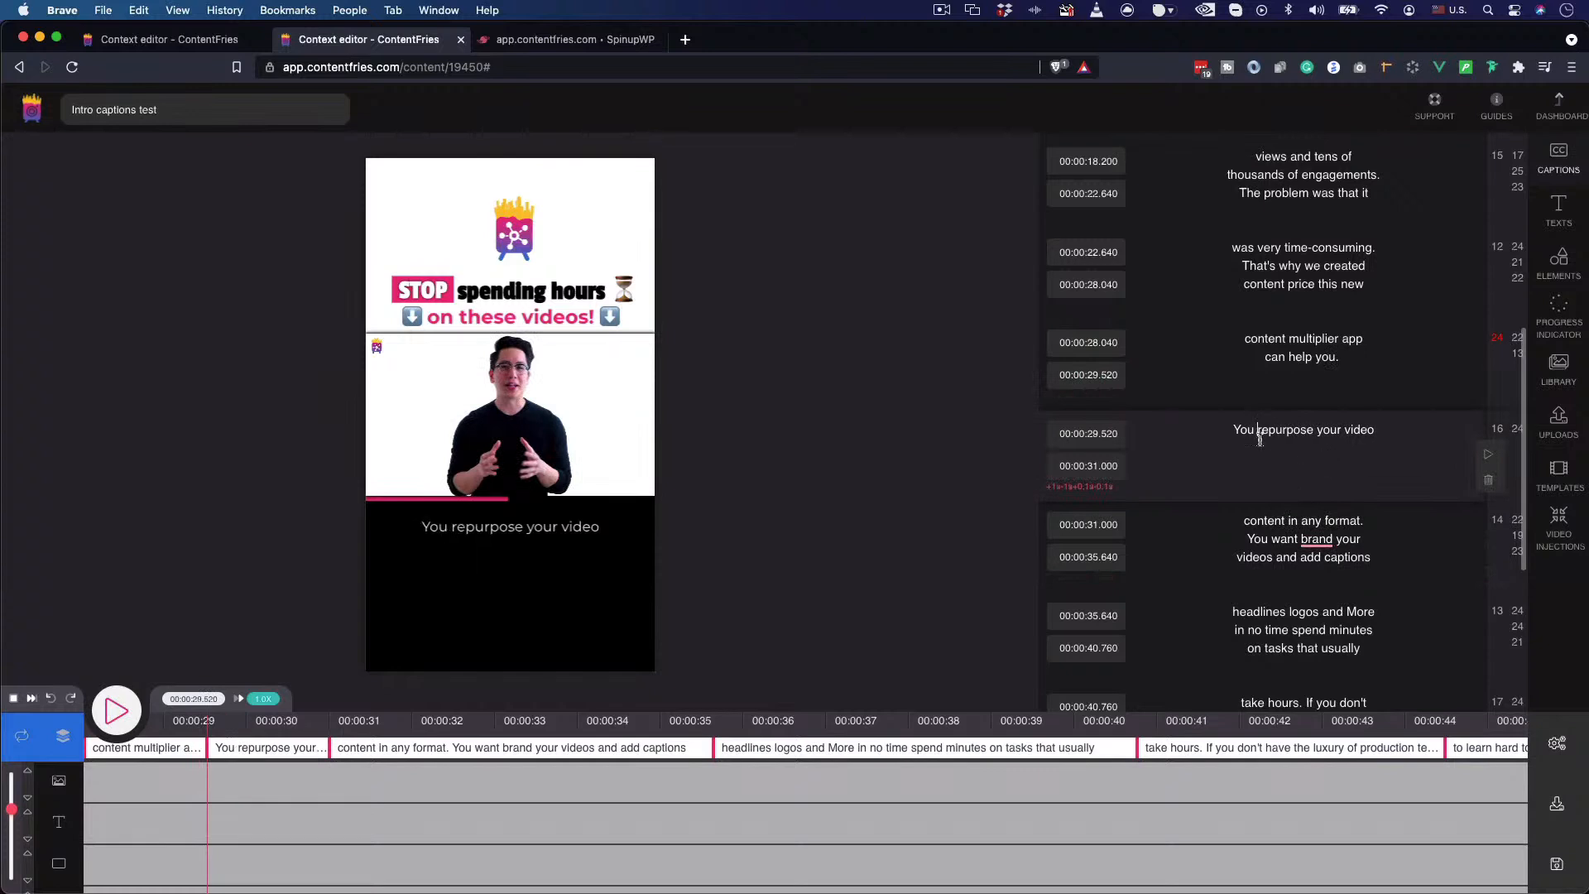
left_click(1317, 430)
key("Return")
key("Return")
key("BackSpace")
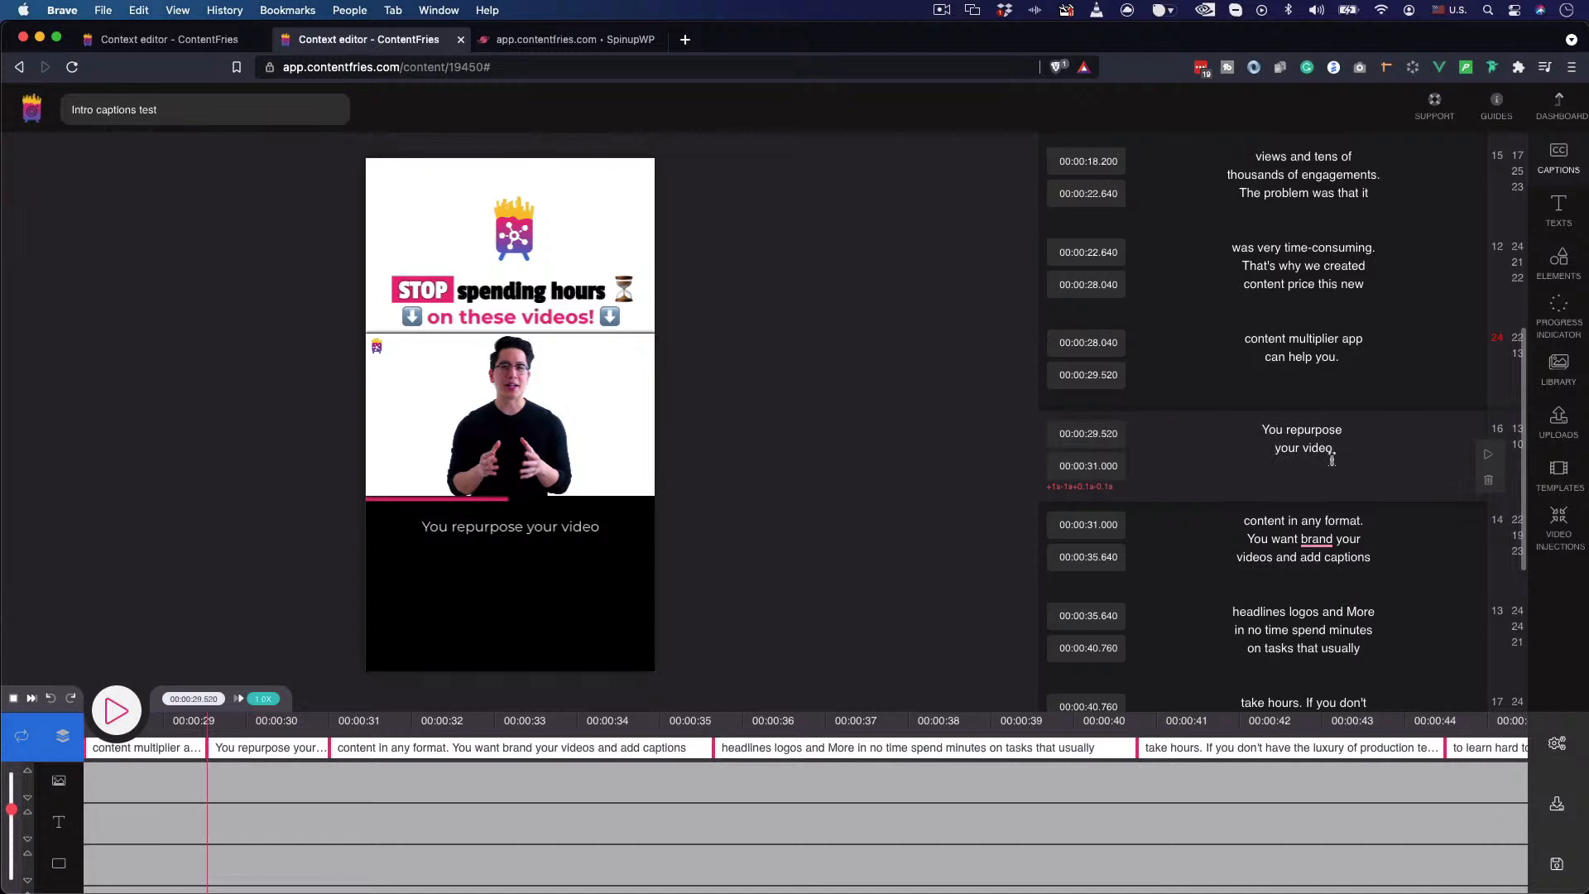
- Try splitting the caption before "your video", merging it back, and joining and breaking its lines
key("shift+Return")
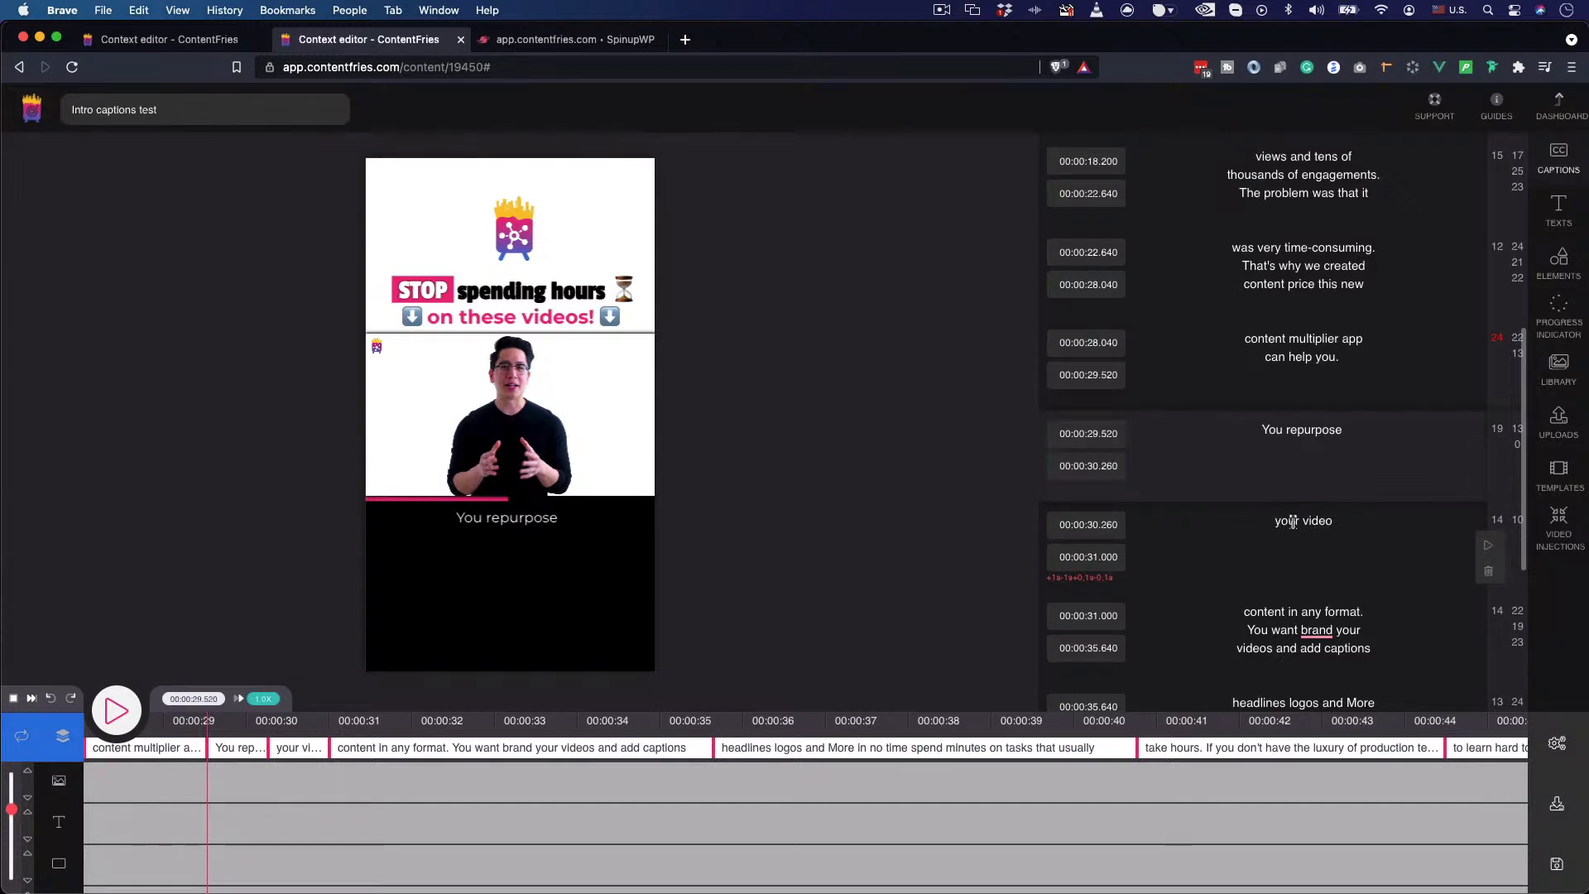
key("BackSpace")
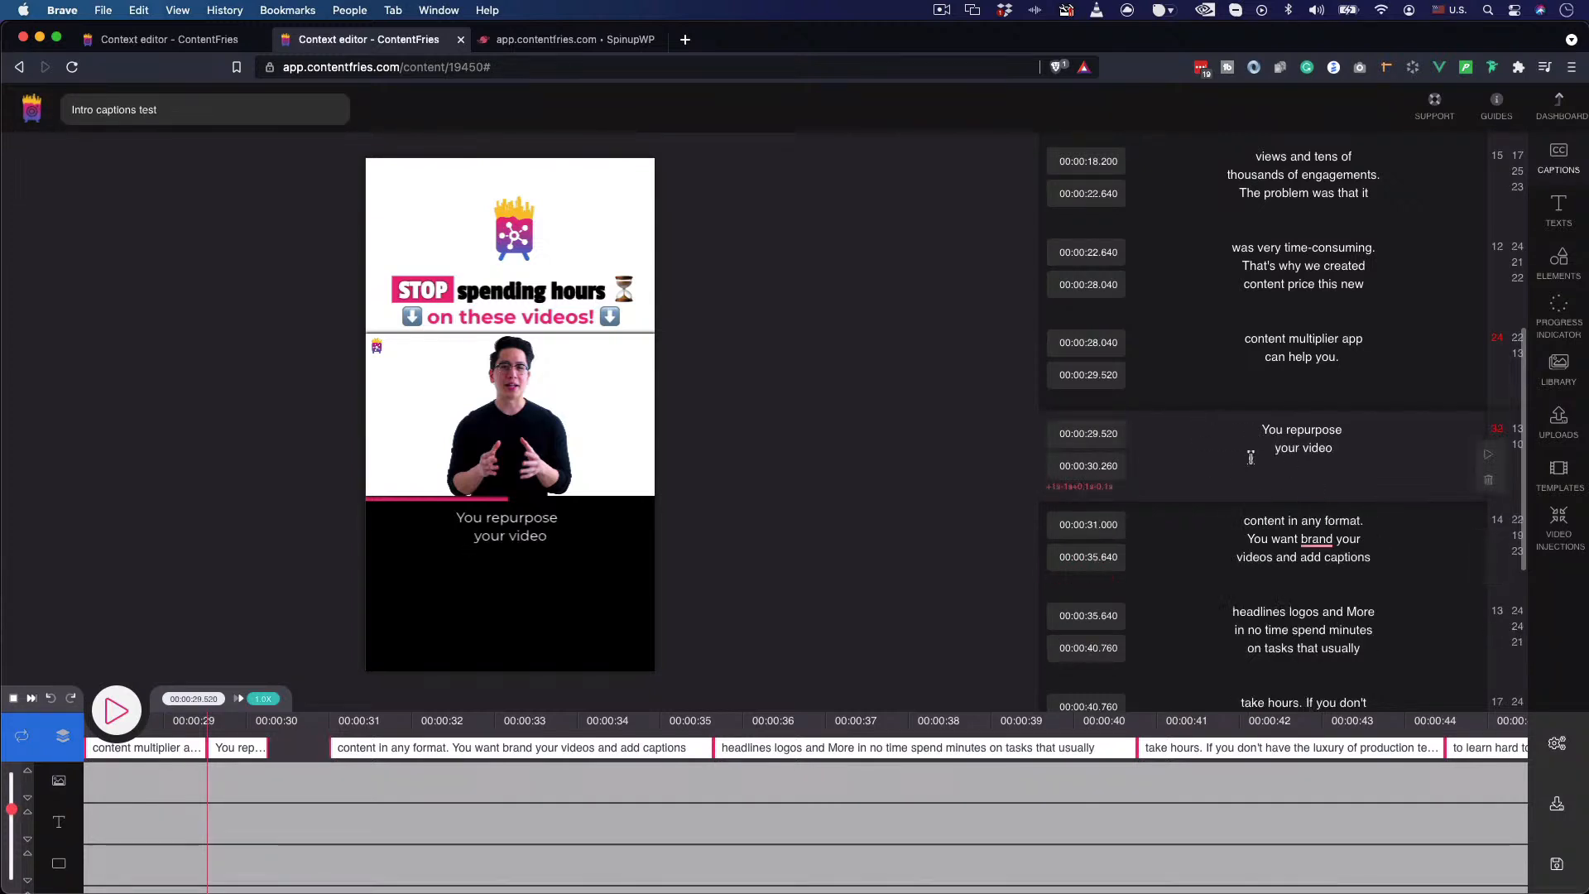
key("BackSpace")
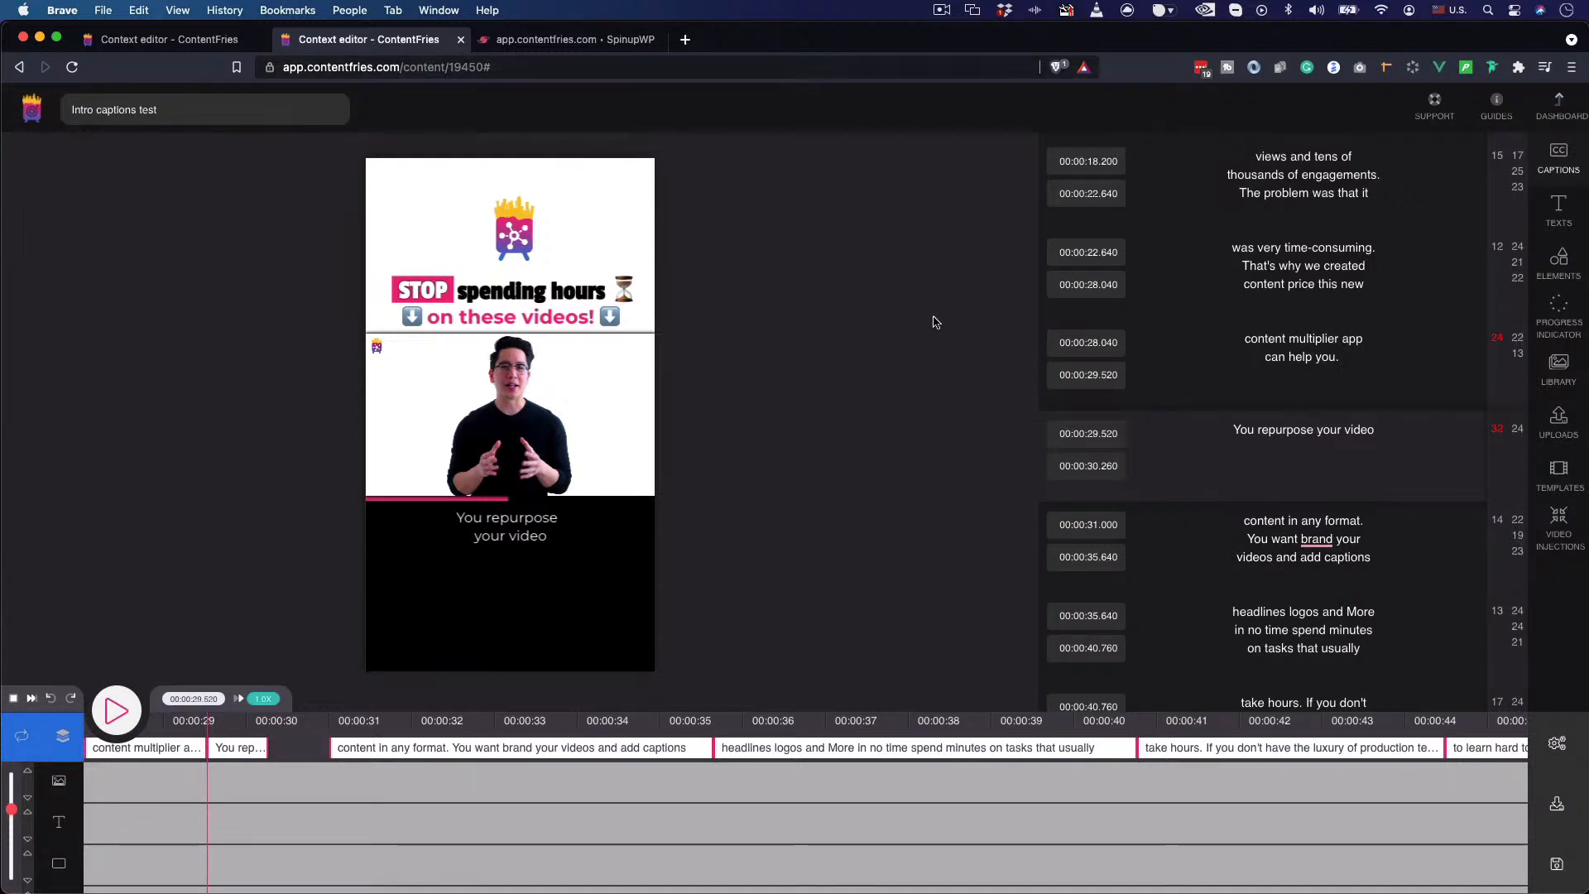
key("Return")
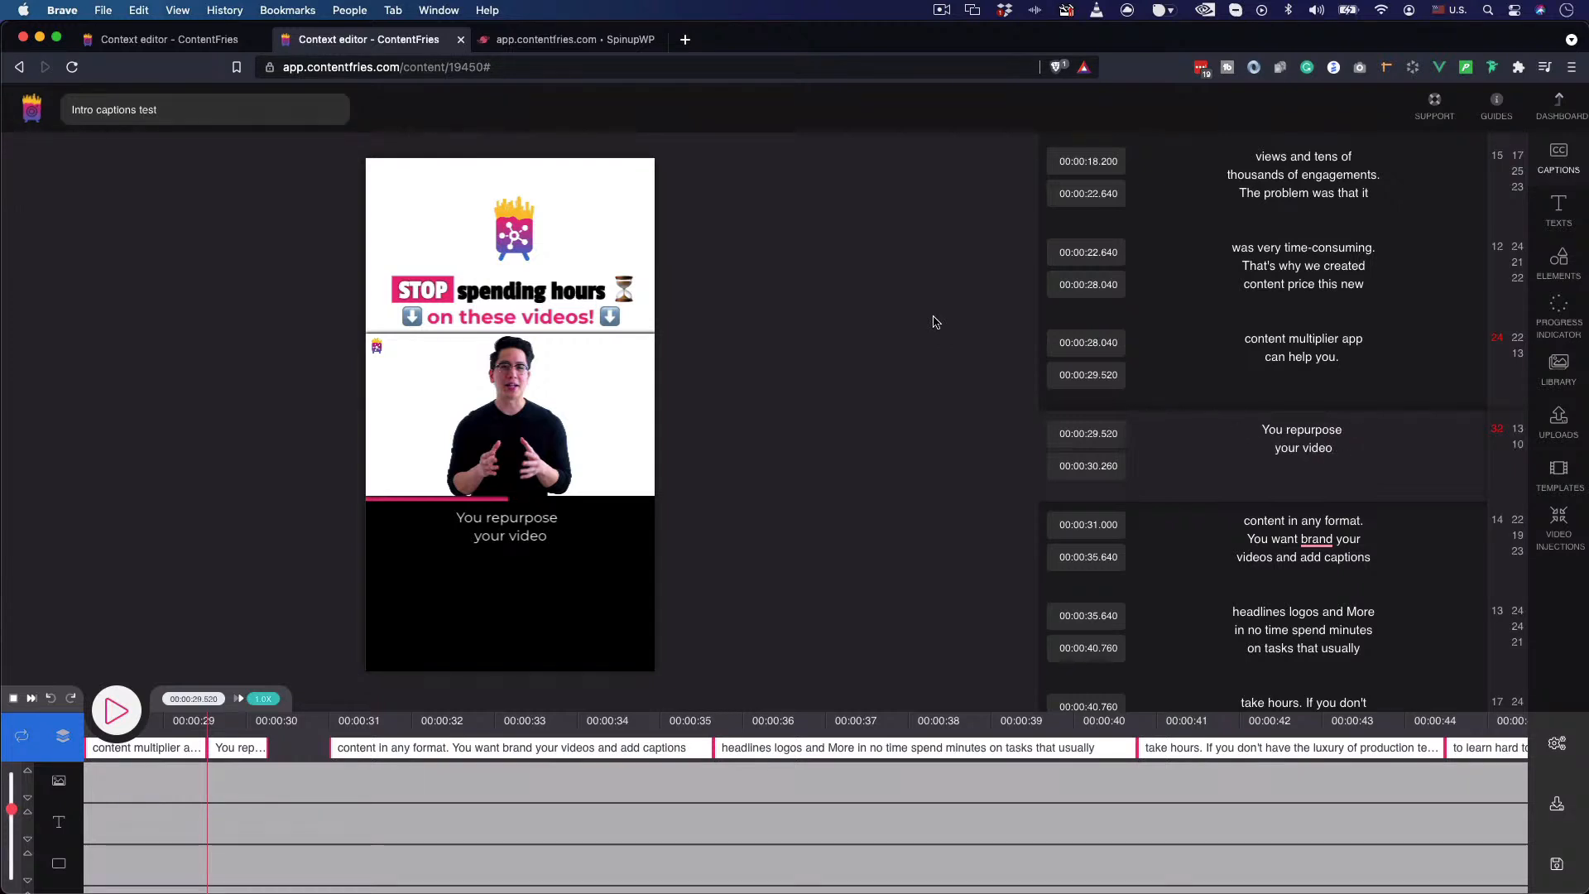
key("BackSpace")
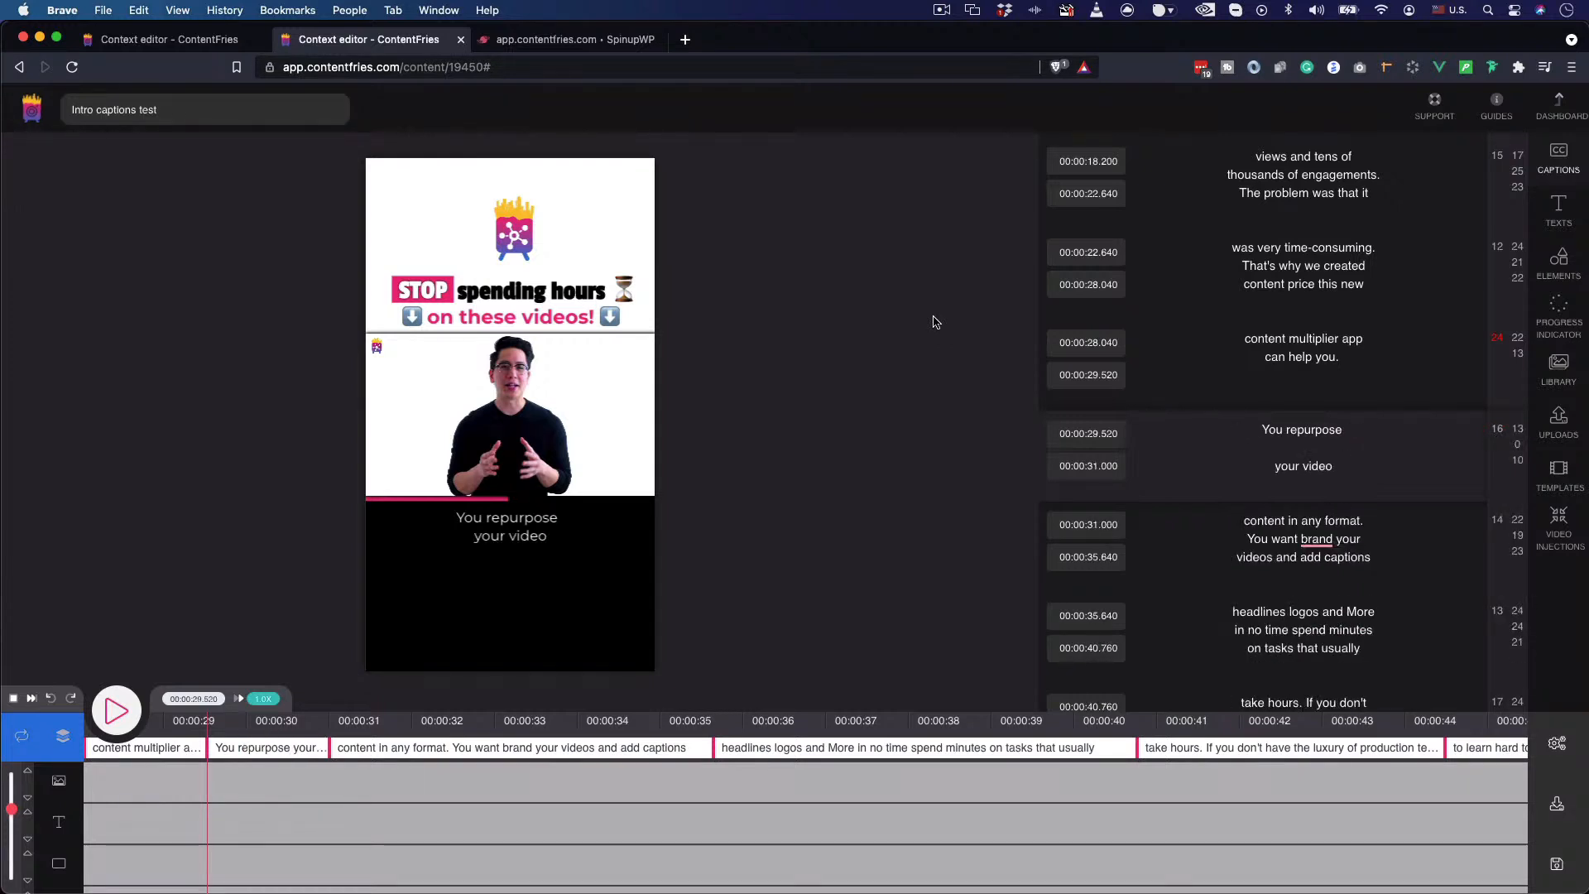
- Undo the splits and line breaks until the "content multiplier app" caption is a single three-line caption again
key("super+z")
key("super+z")
key("super+z")
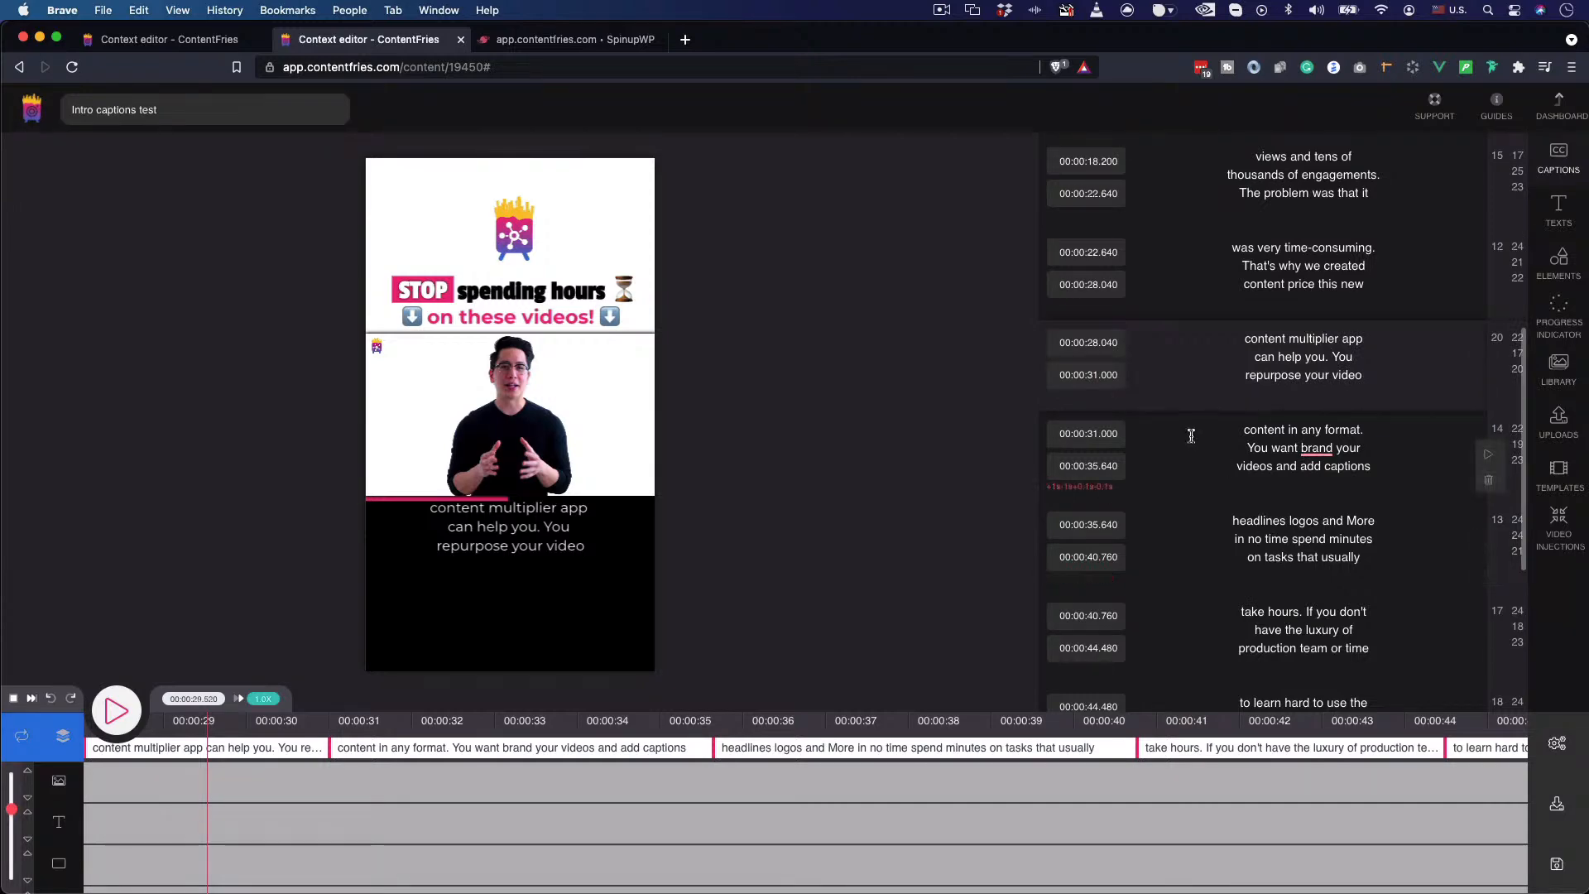
- Delete the caption starting "take hours. If you don't" and undo the deletion
scroll(1355, 439, "down", 2)
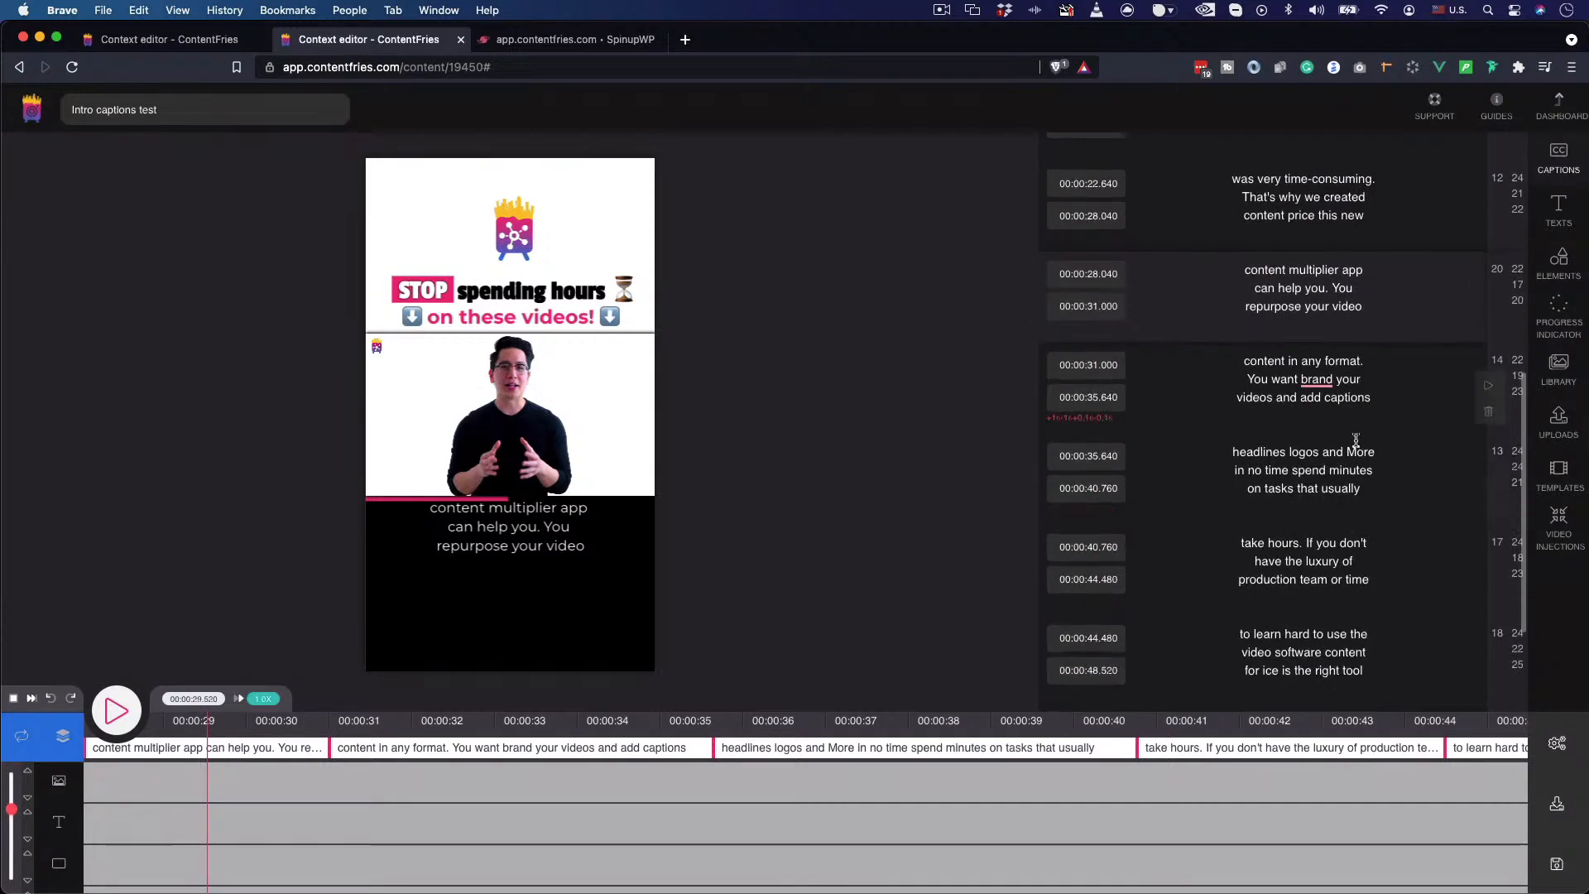
scroll(1334, 436, "down", 2)
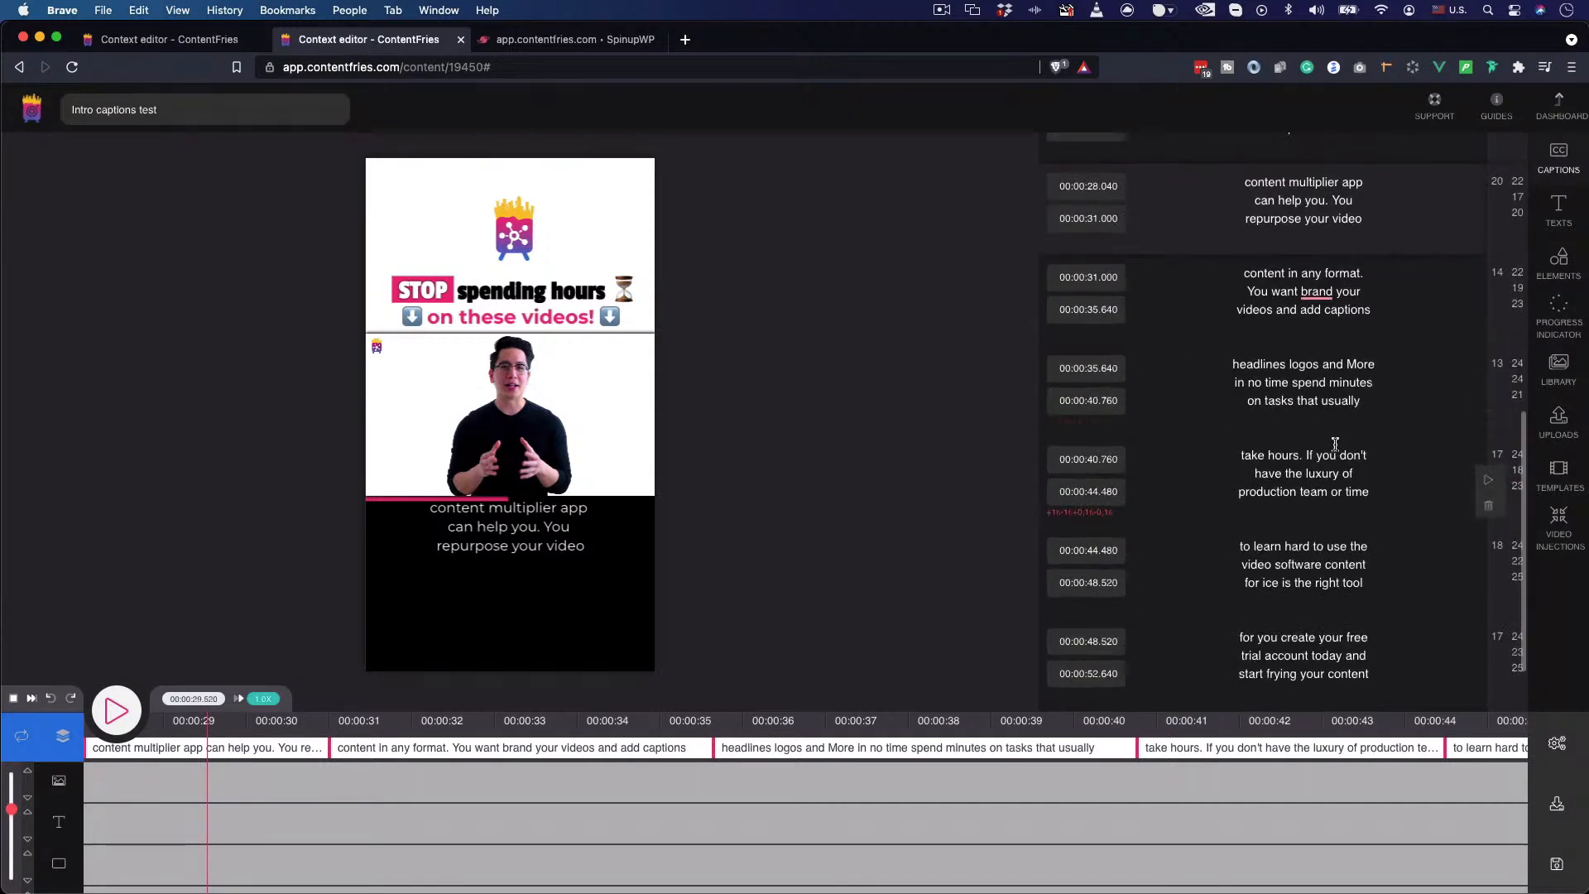
scroll(1335, 444, "down", 1)
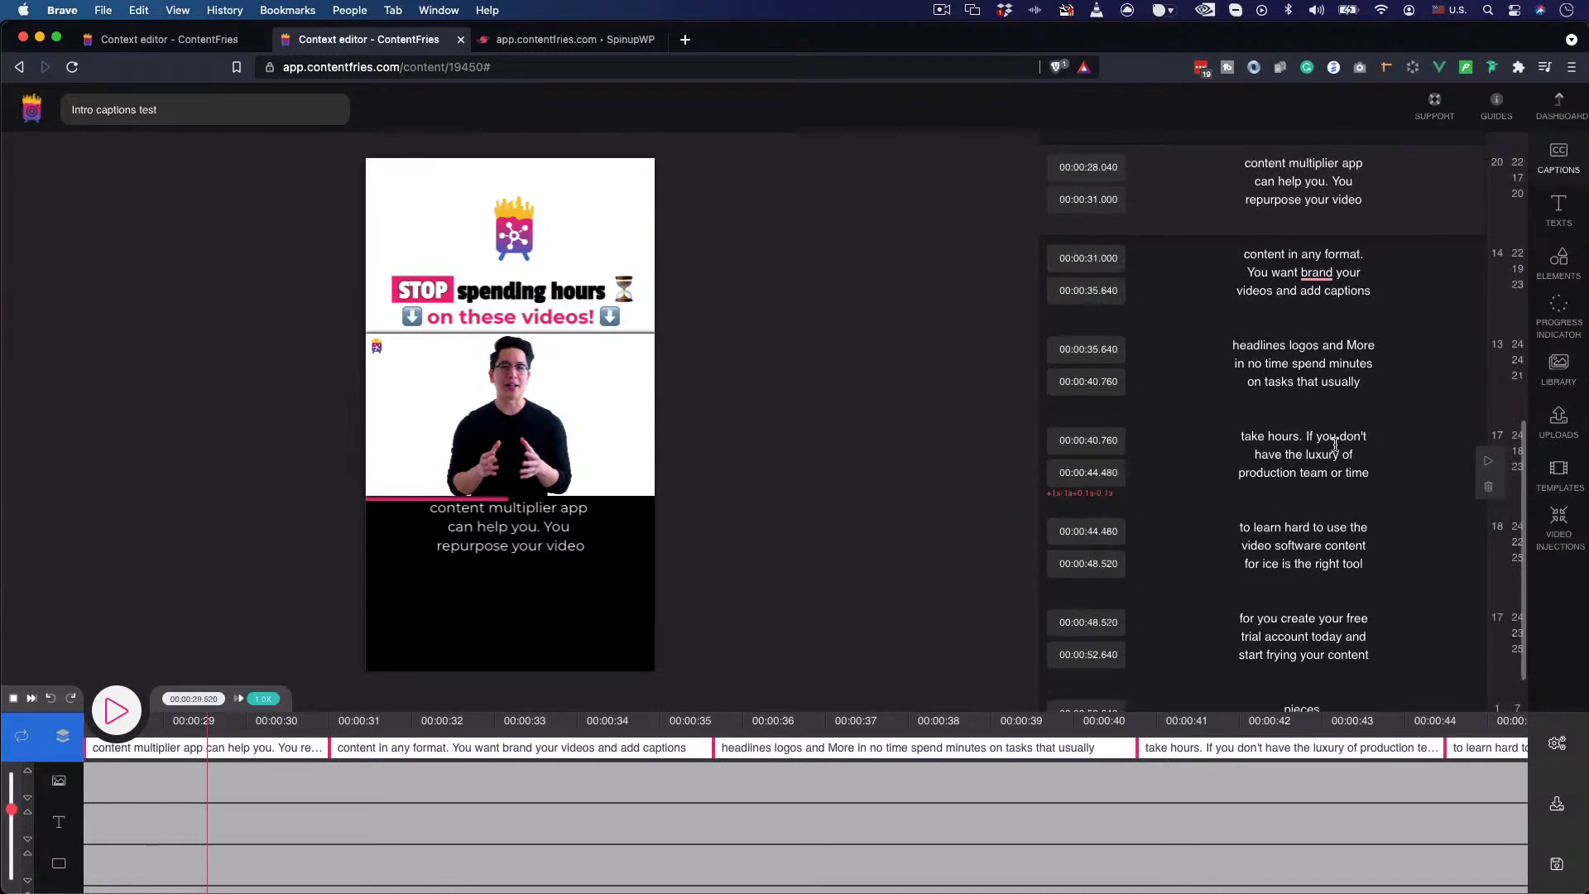
left_click(1490, 489)
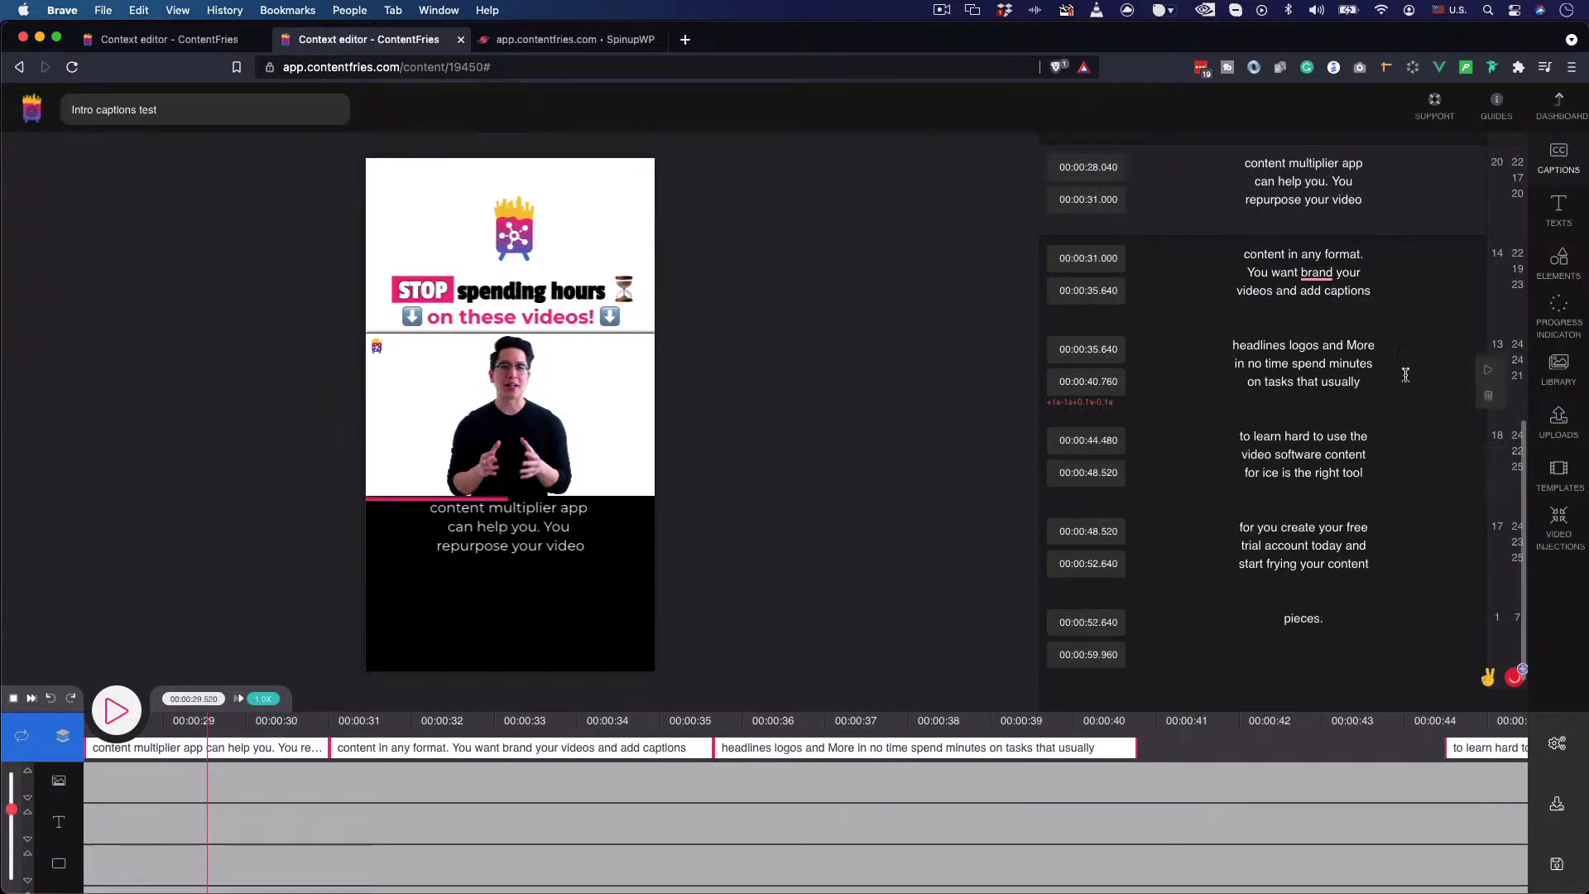
key("super+z")
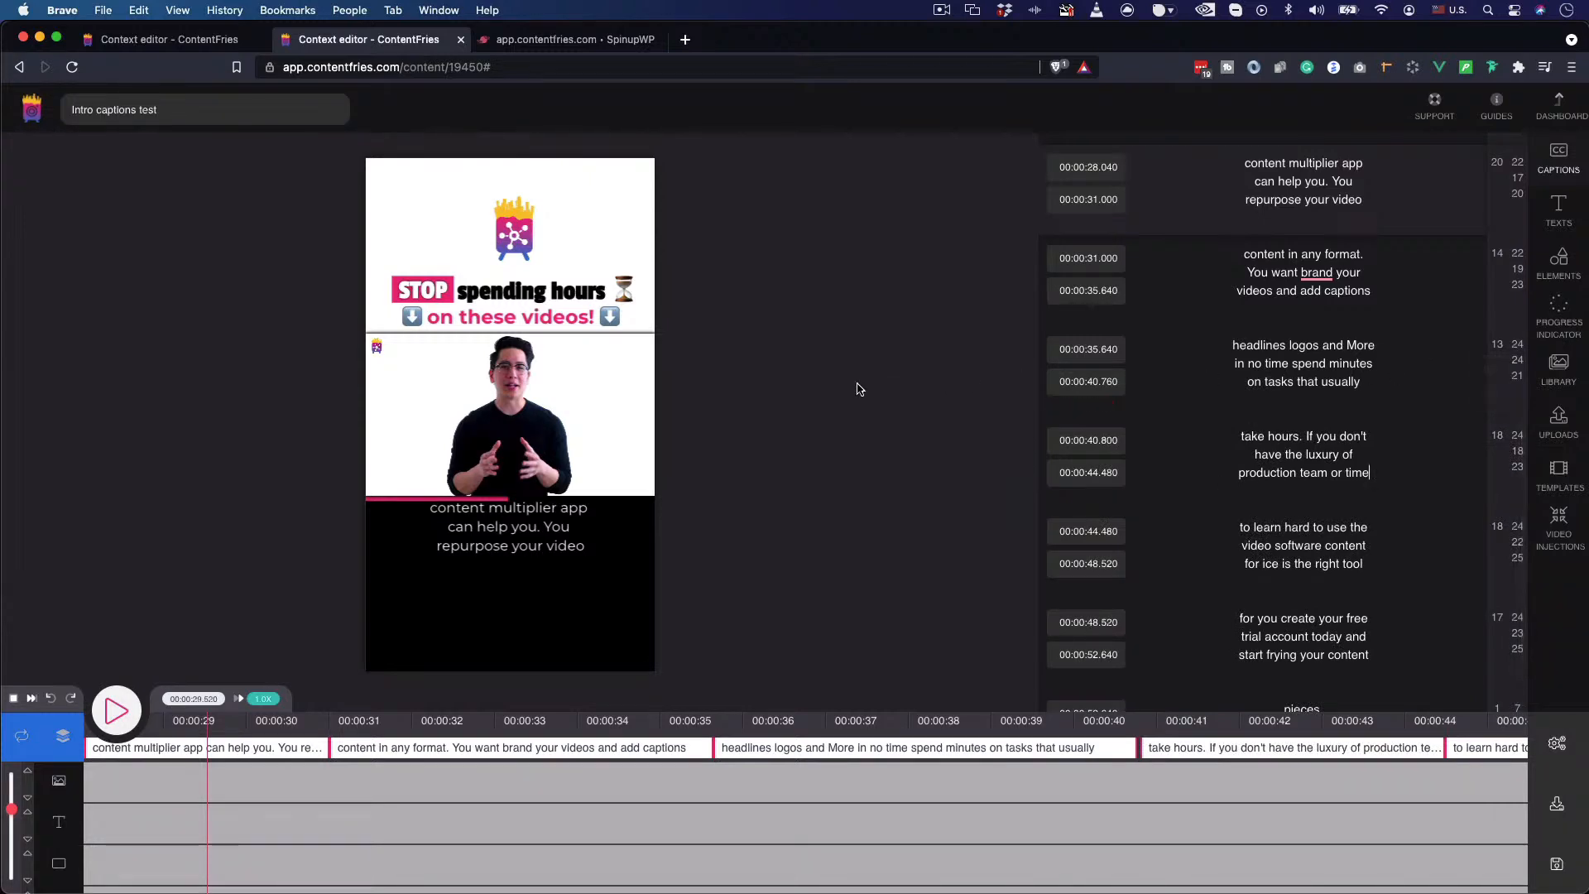
- Seek to the word "of" in the "take hours. If you don't" caption, undo the last caption change and redo it
scroll(1239, 436, "down", 1)
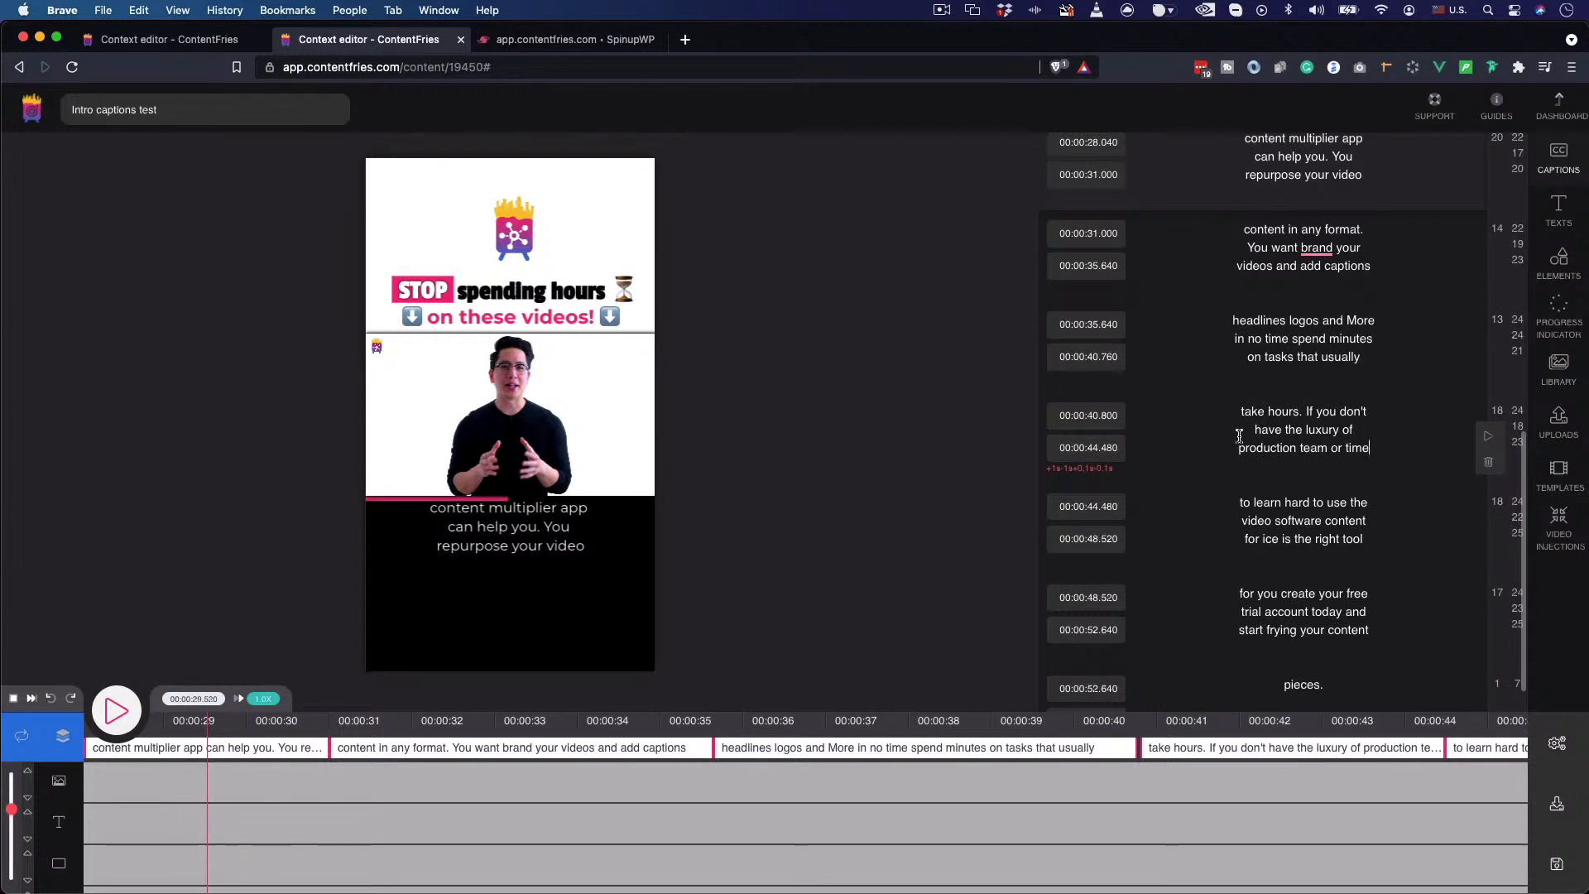
left_click(1356, 437)
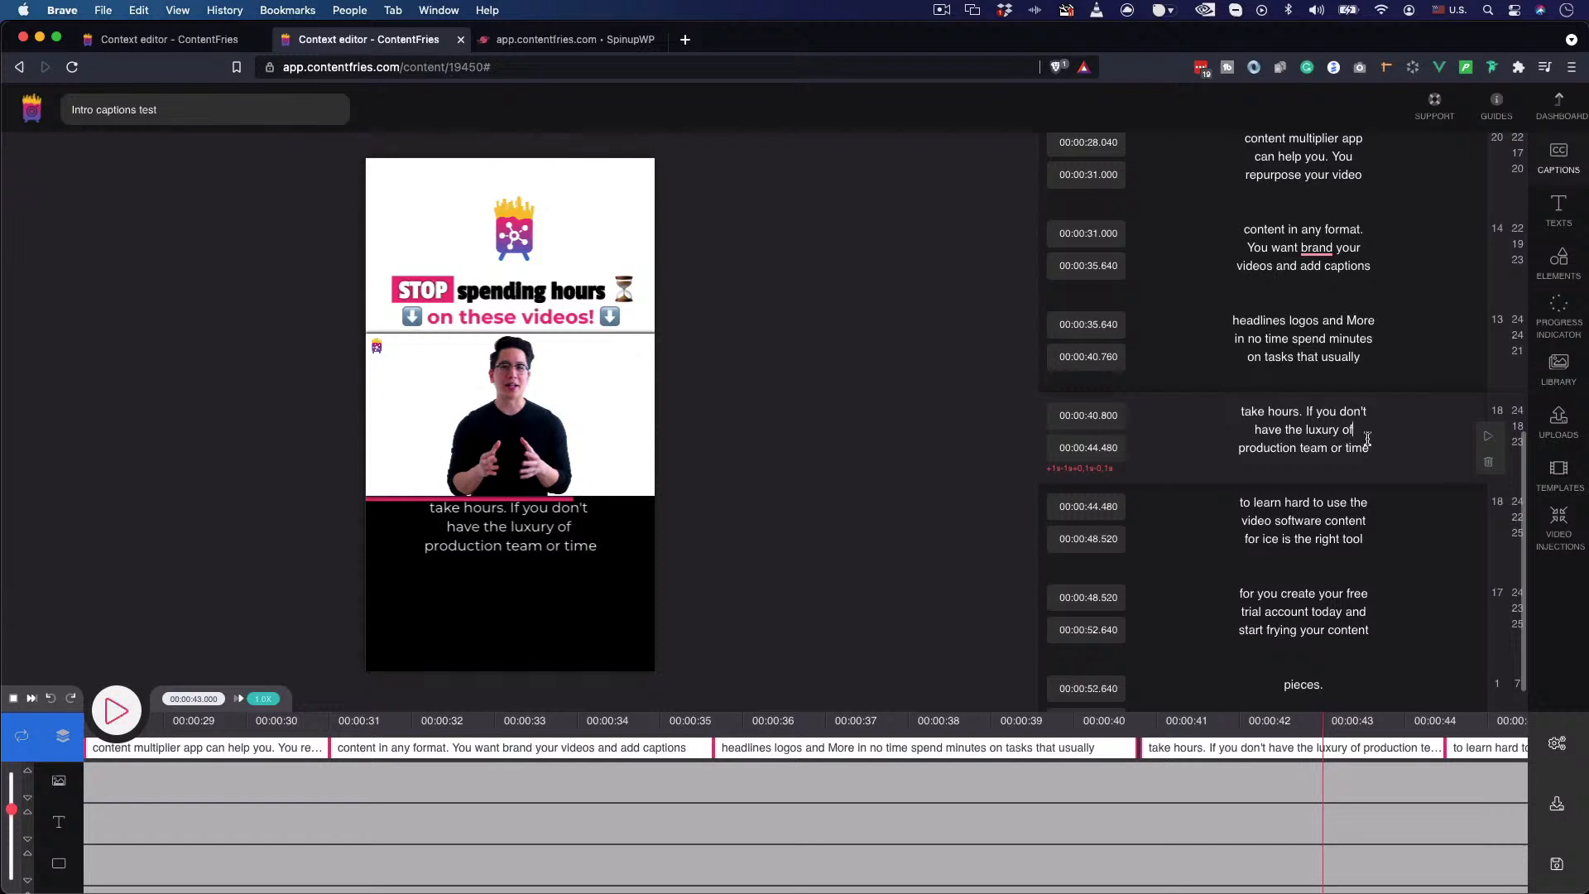
key("super+z")
key("super+shift+z")
- Shorten the first caption's end by 1 s to 00:00:04.480 and move the boundary after the "content multiplier app" caption to 00:00:31.010
scroll(1262, 470, "down", 2)
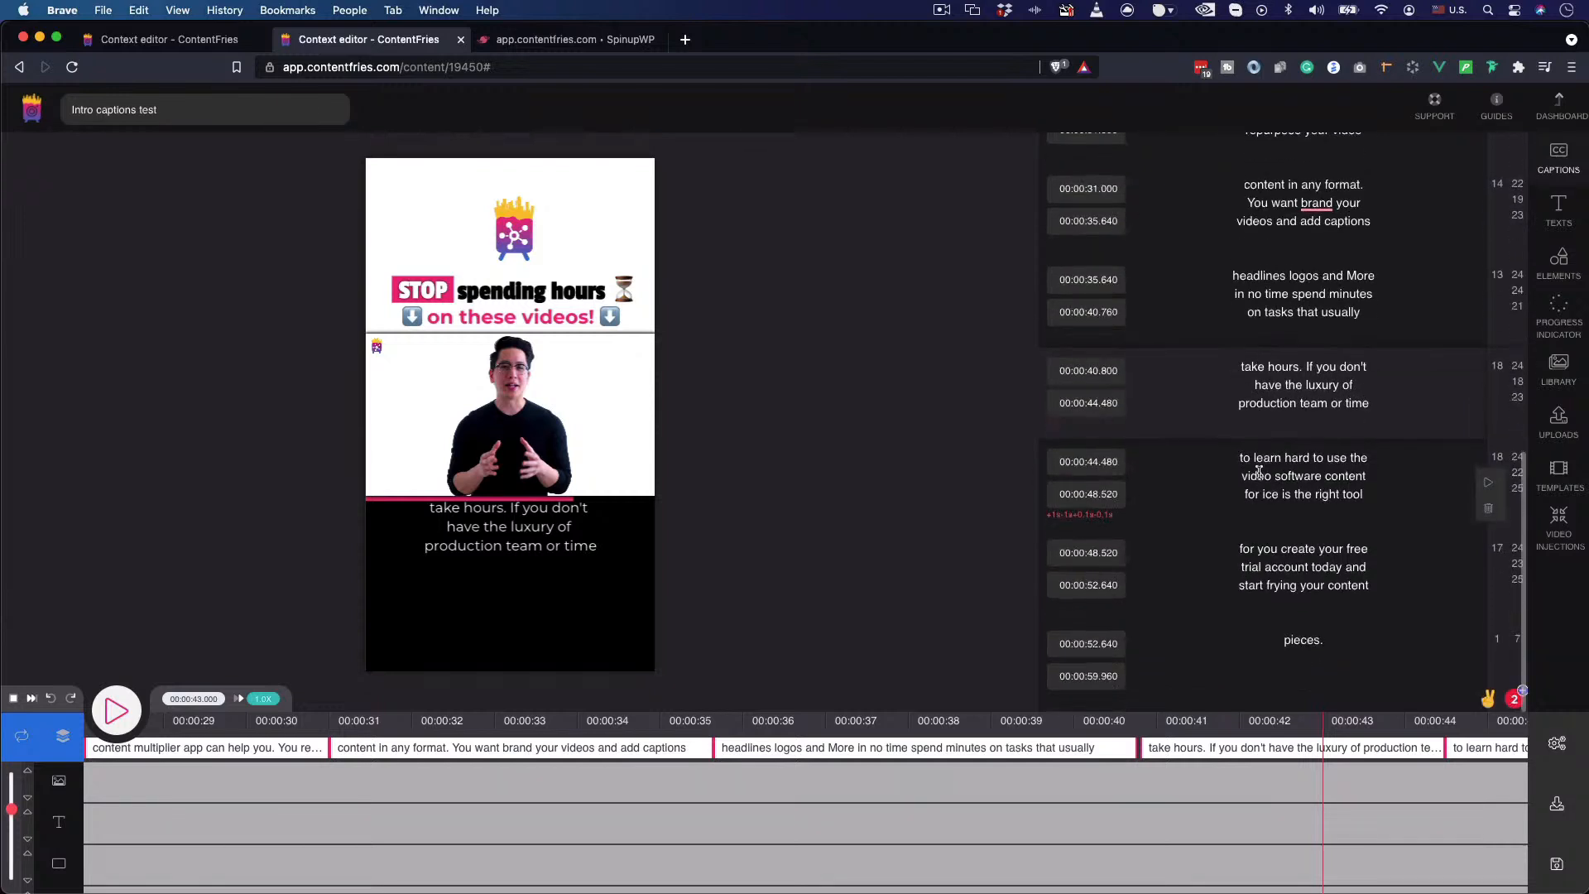
scroll(1258, 472, "up", 8)
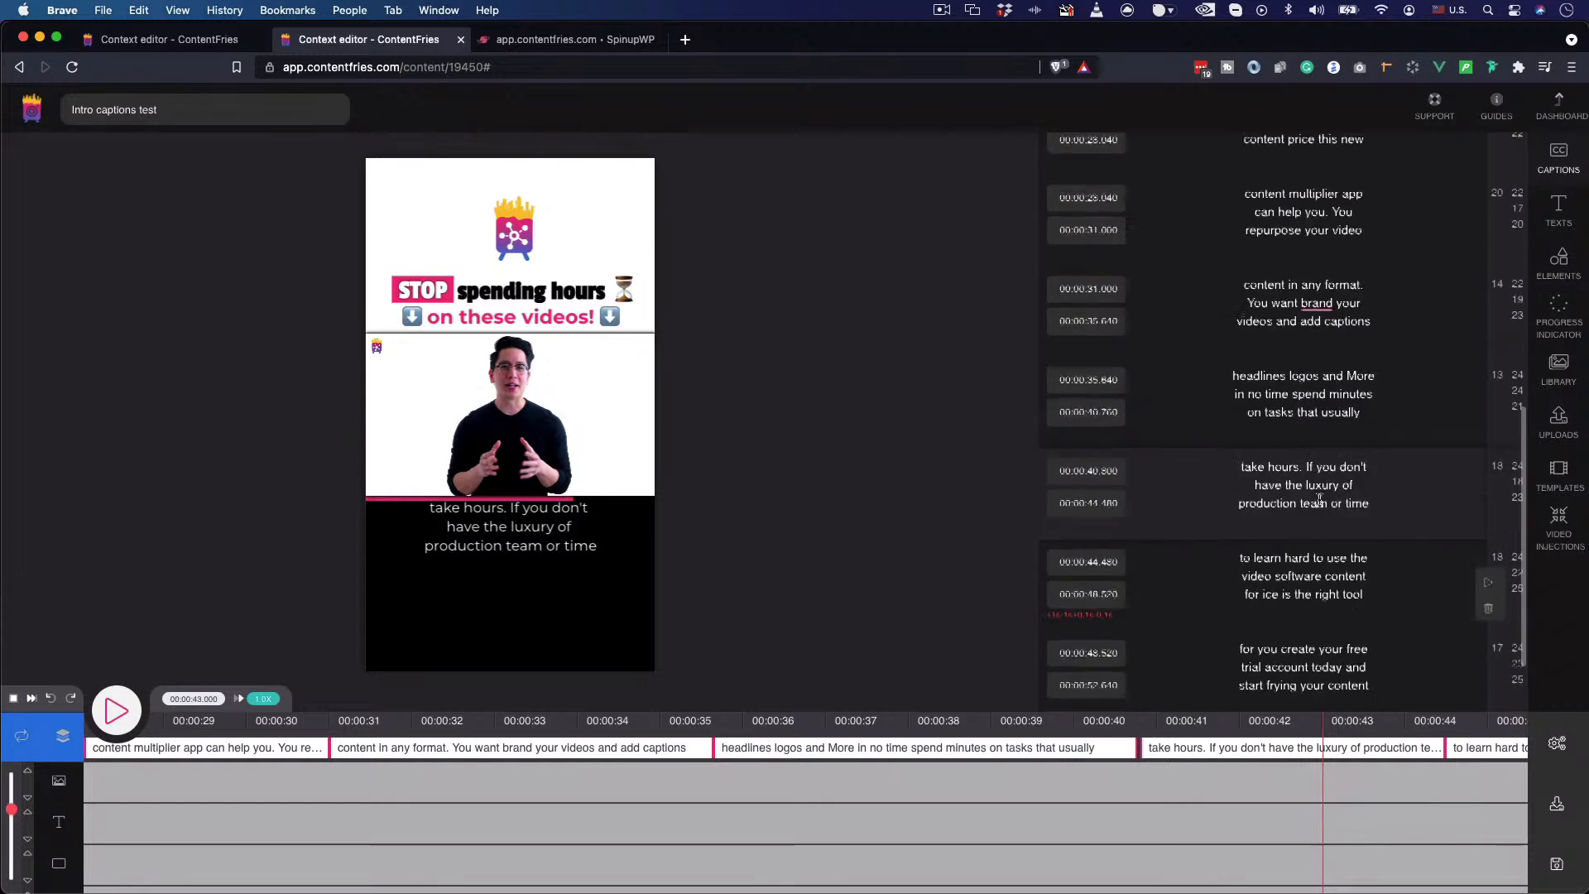
scroll(1291, 560, "up", 5)
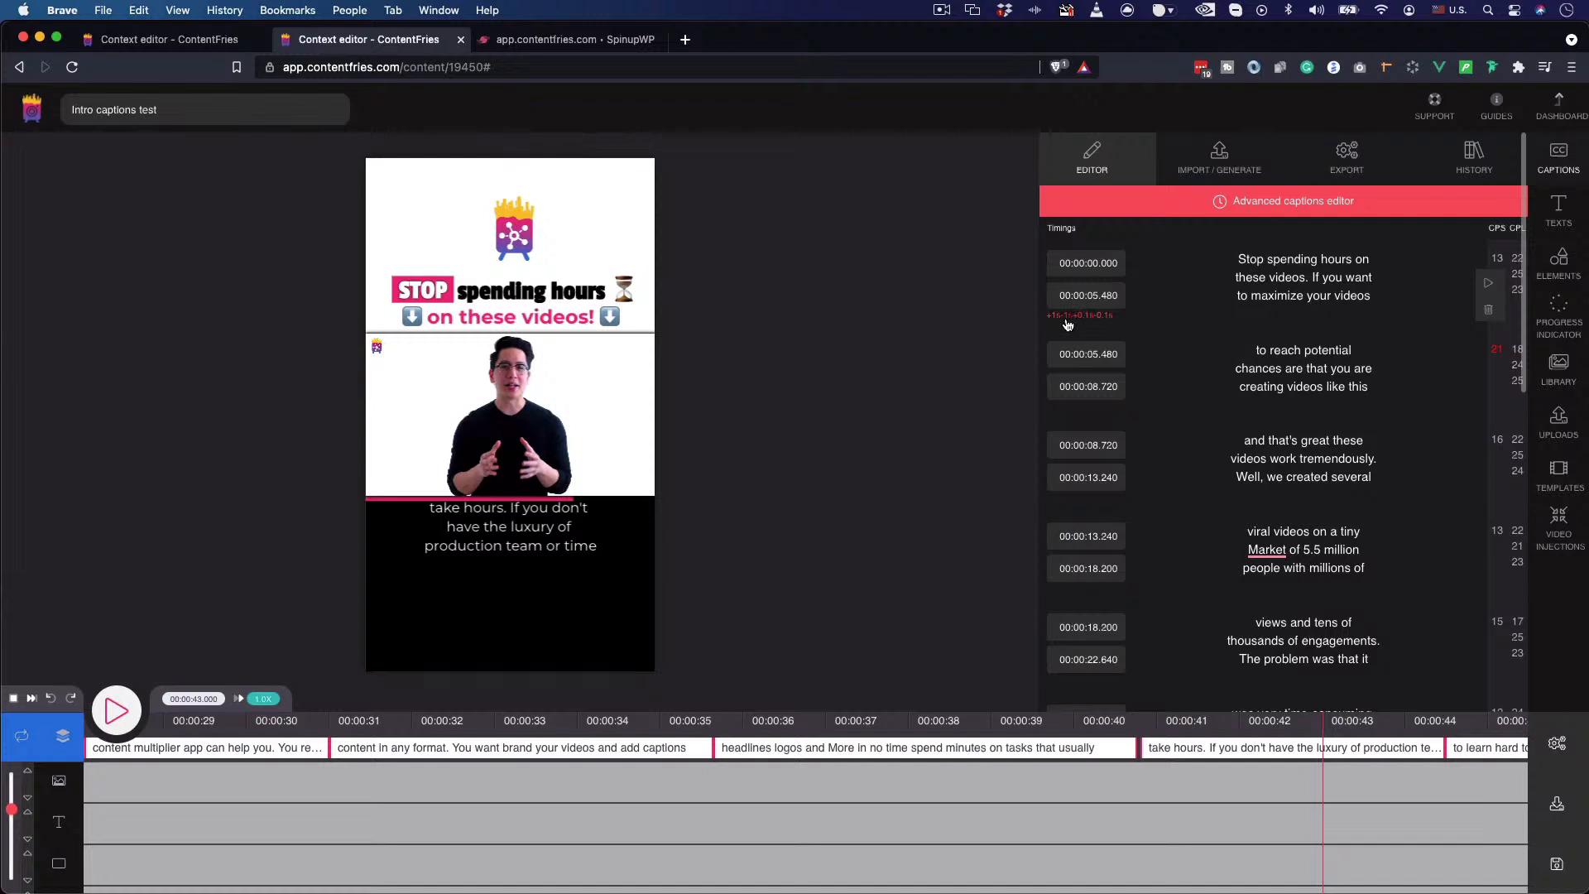
left_click(1095, 320)
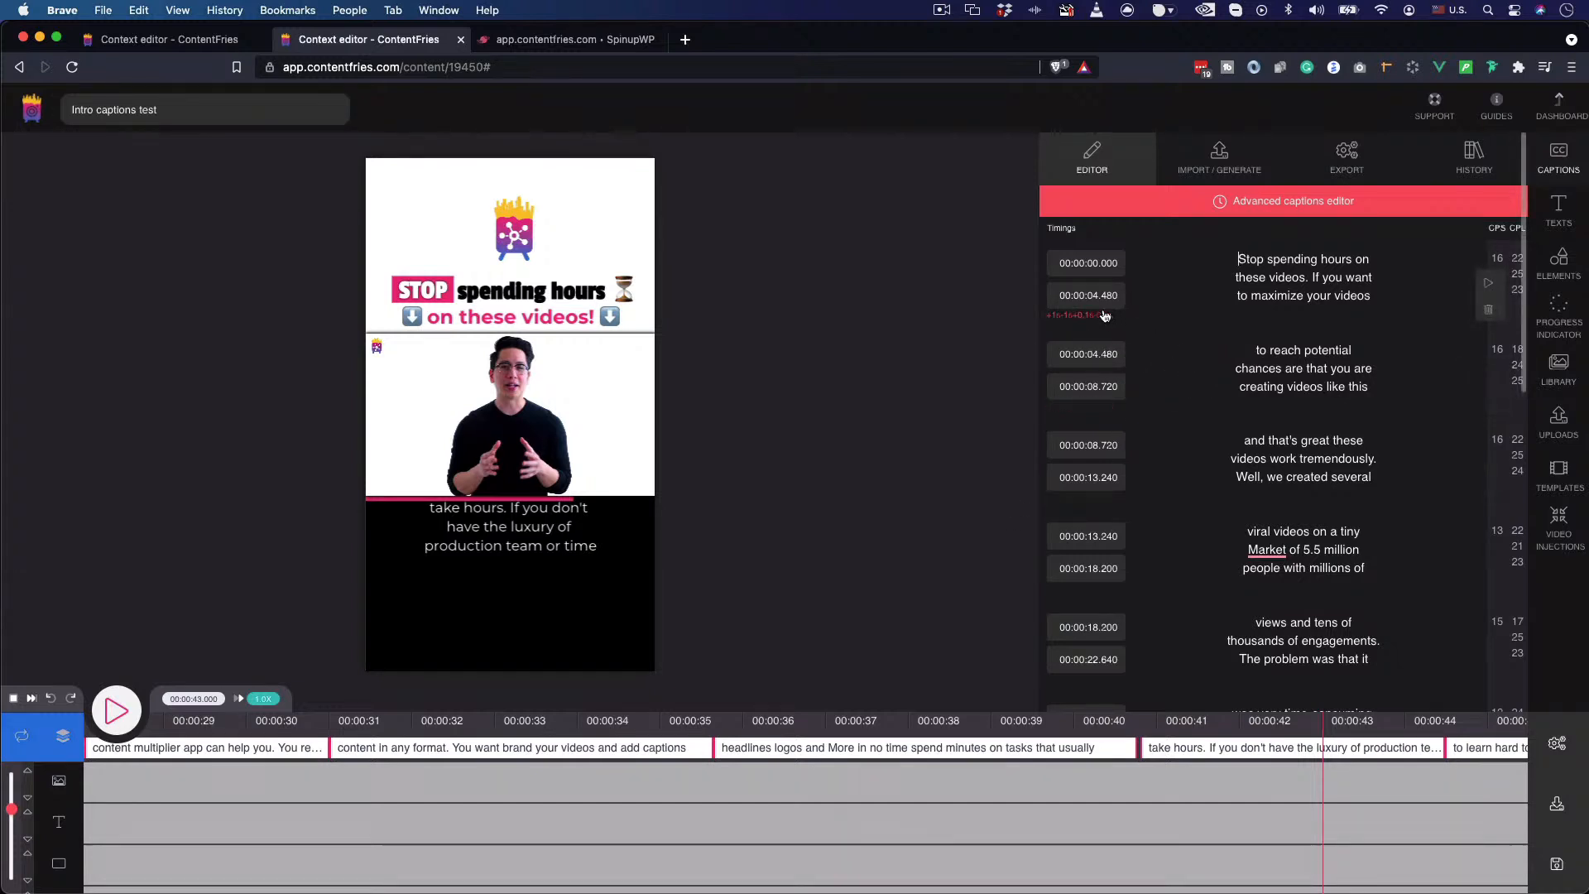
mouse_move(324, 747)
left_mouse_down()
mouse_move(267, 747)
mouse_move(355, 747)
left_mouse_up()
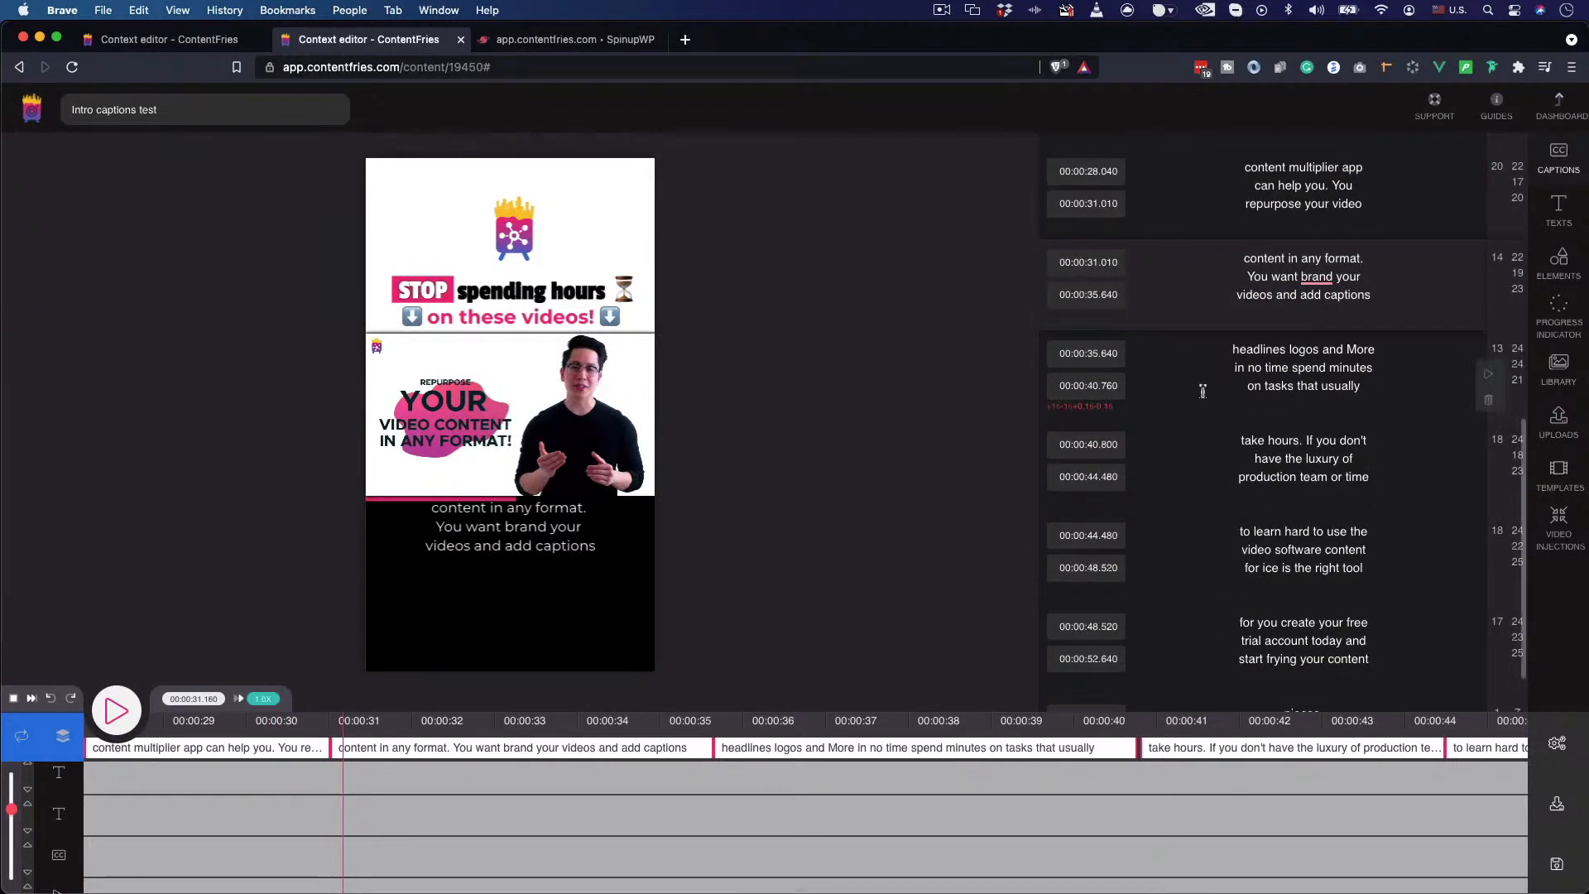
- Open the advanced captions editor, view its recalculation settings including the minimum gap between captions, and close it without saving
scroll(1296, 248, "up", 10)
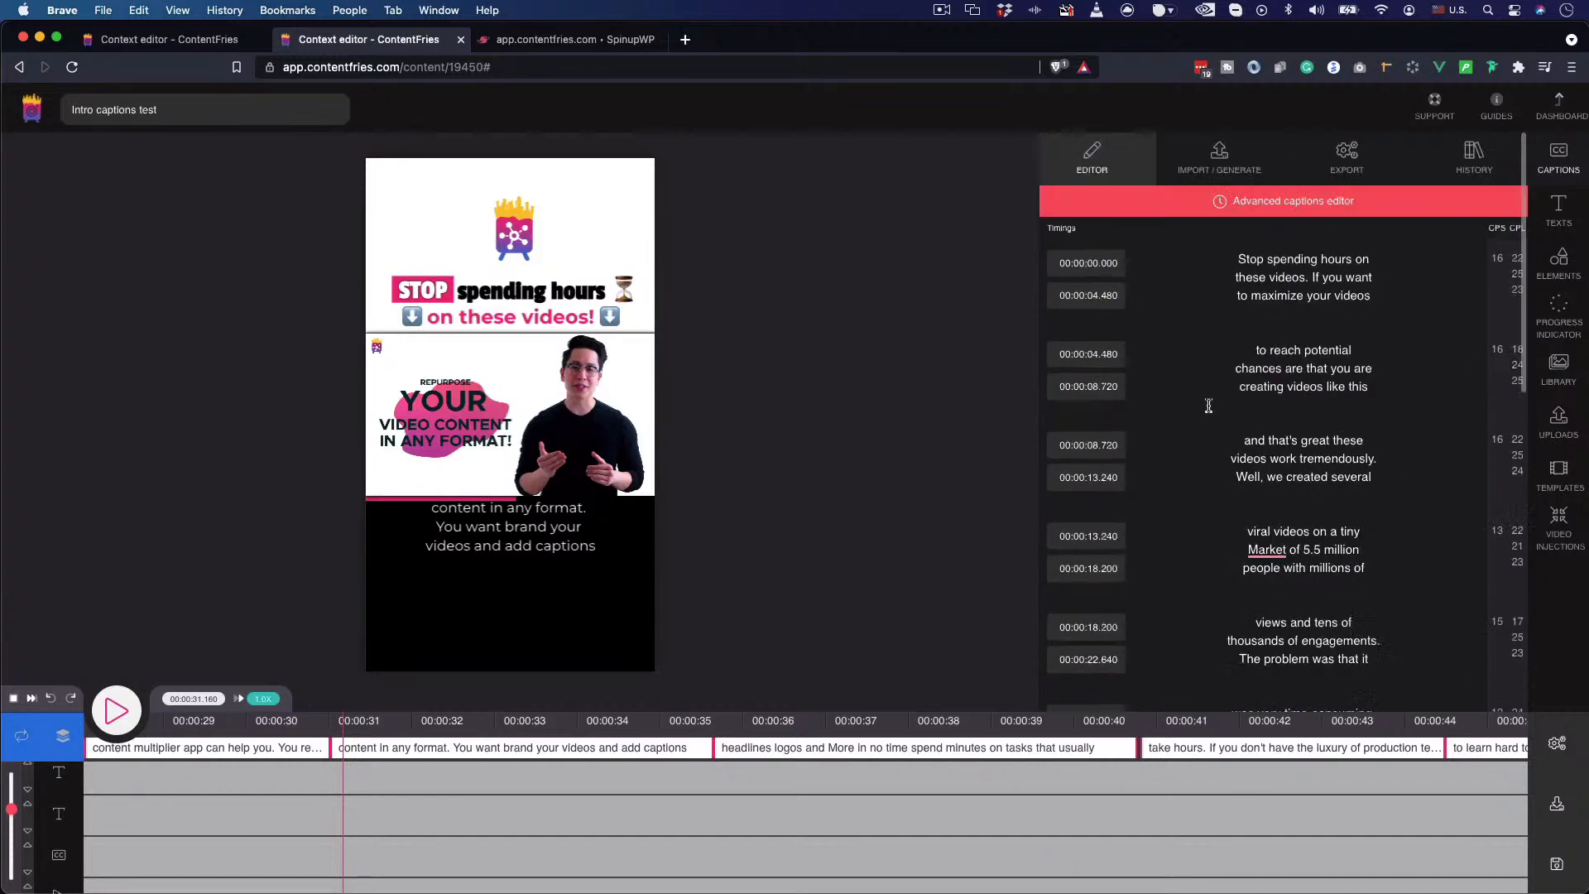
left_click(1302, 207)
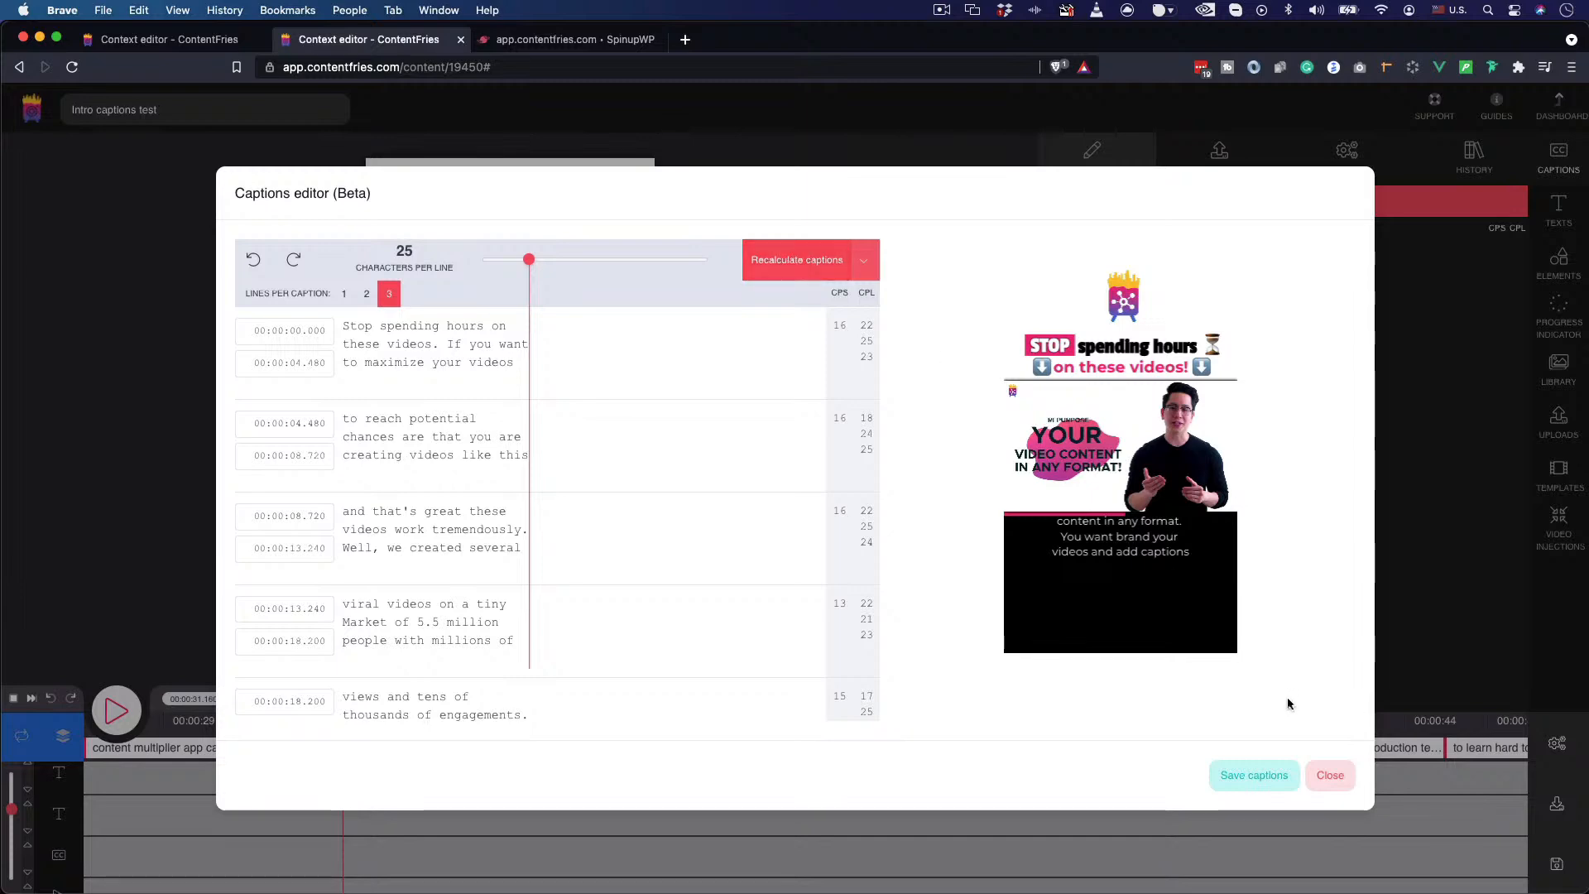
left_click(1324, 774)
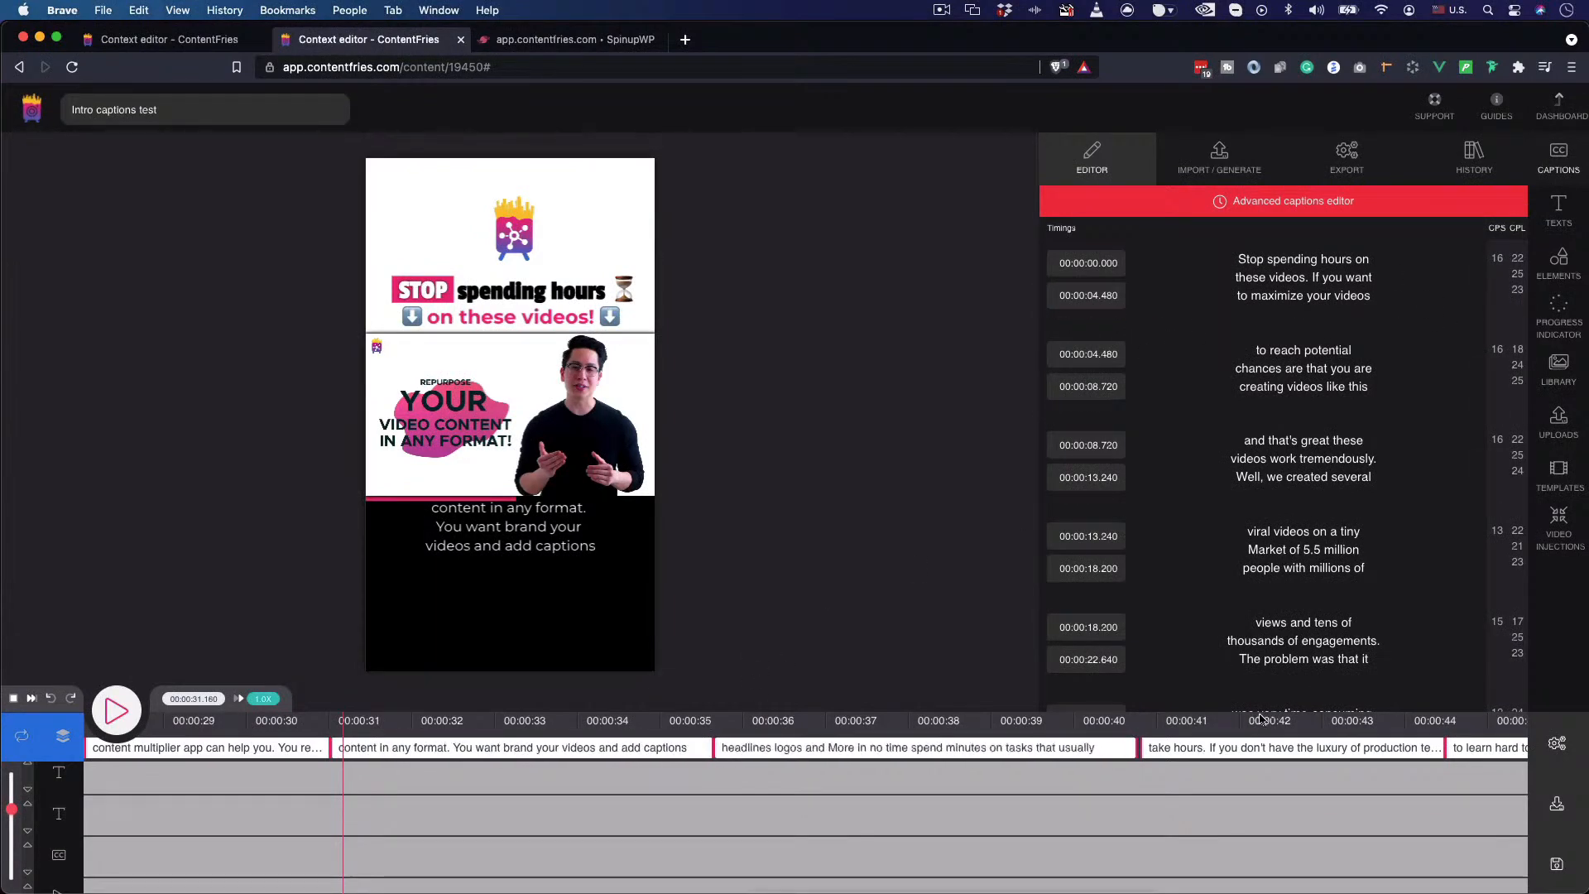
left_click(1272, 207)
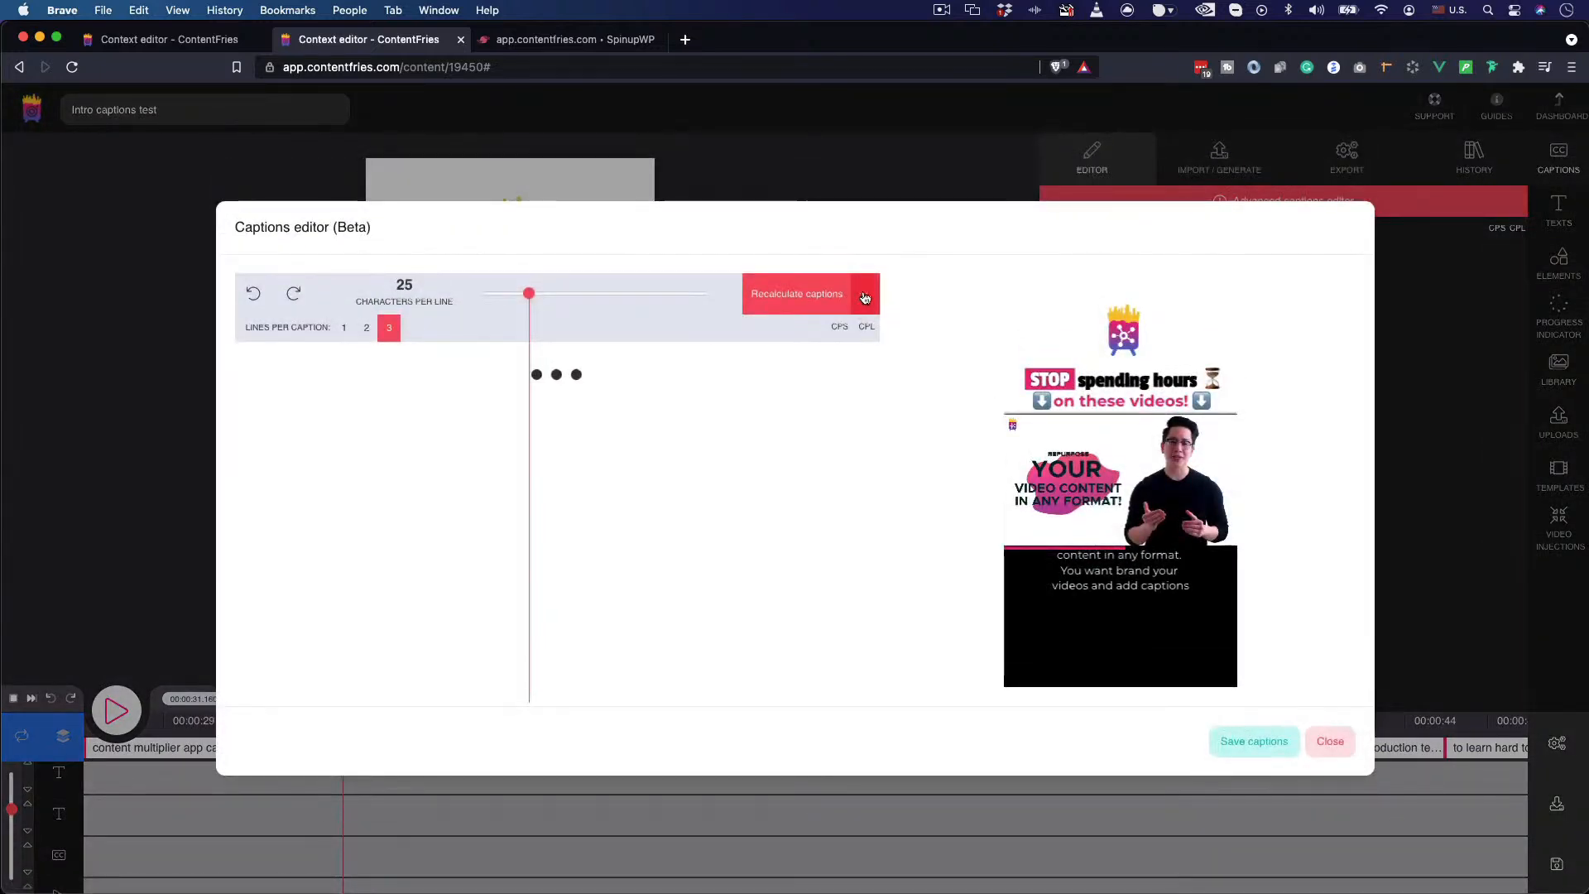
left_click(866, 263)
left_click(801, 308)
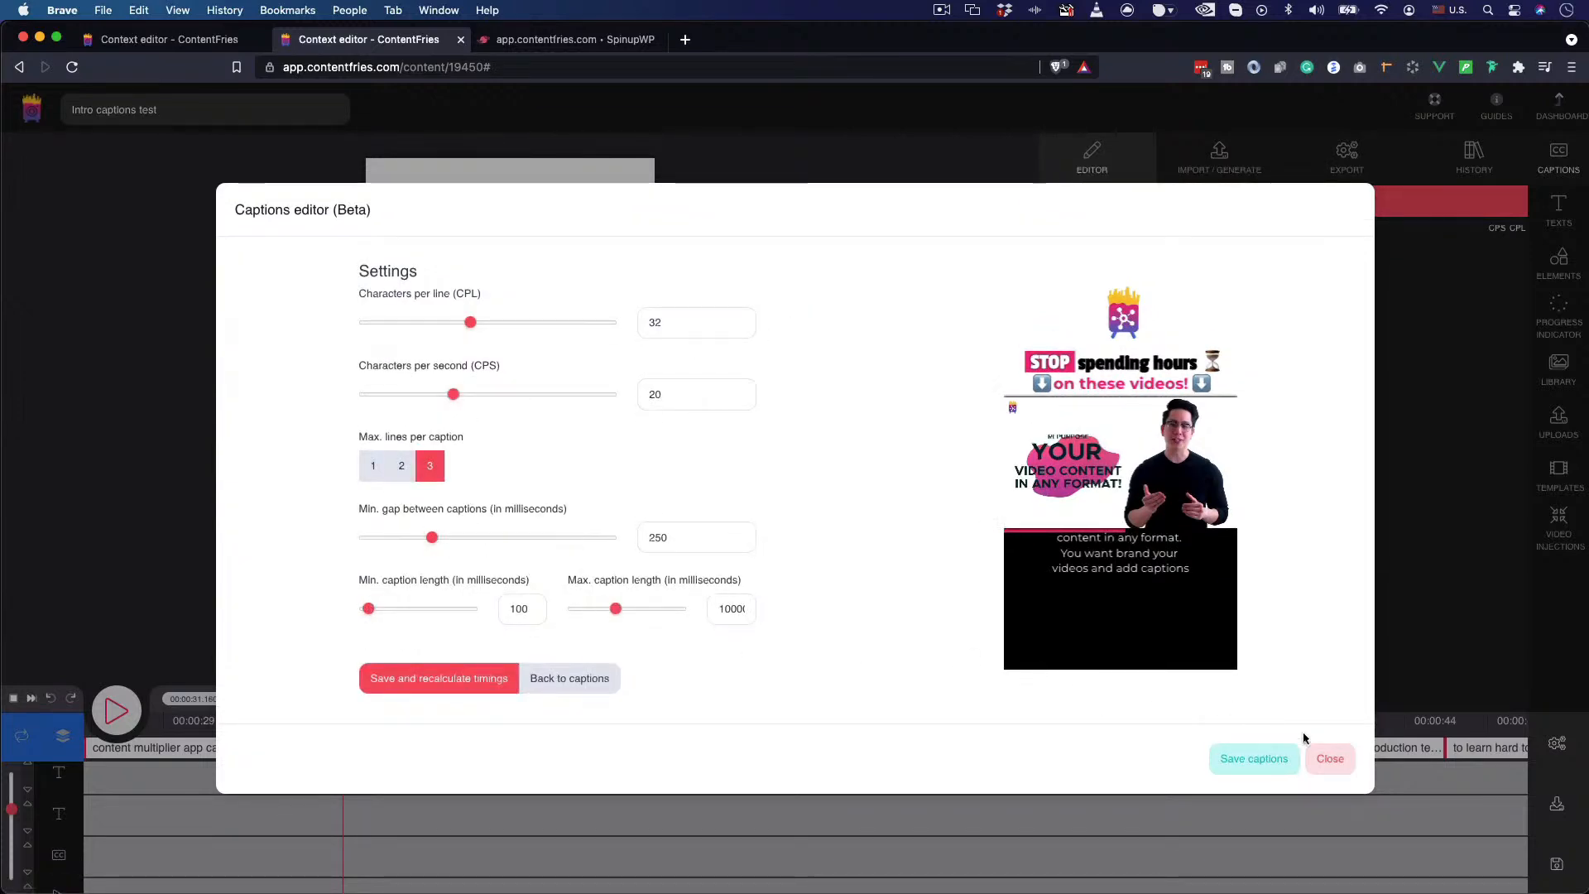
left_click(1328, 758)
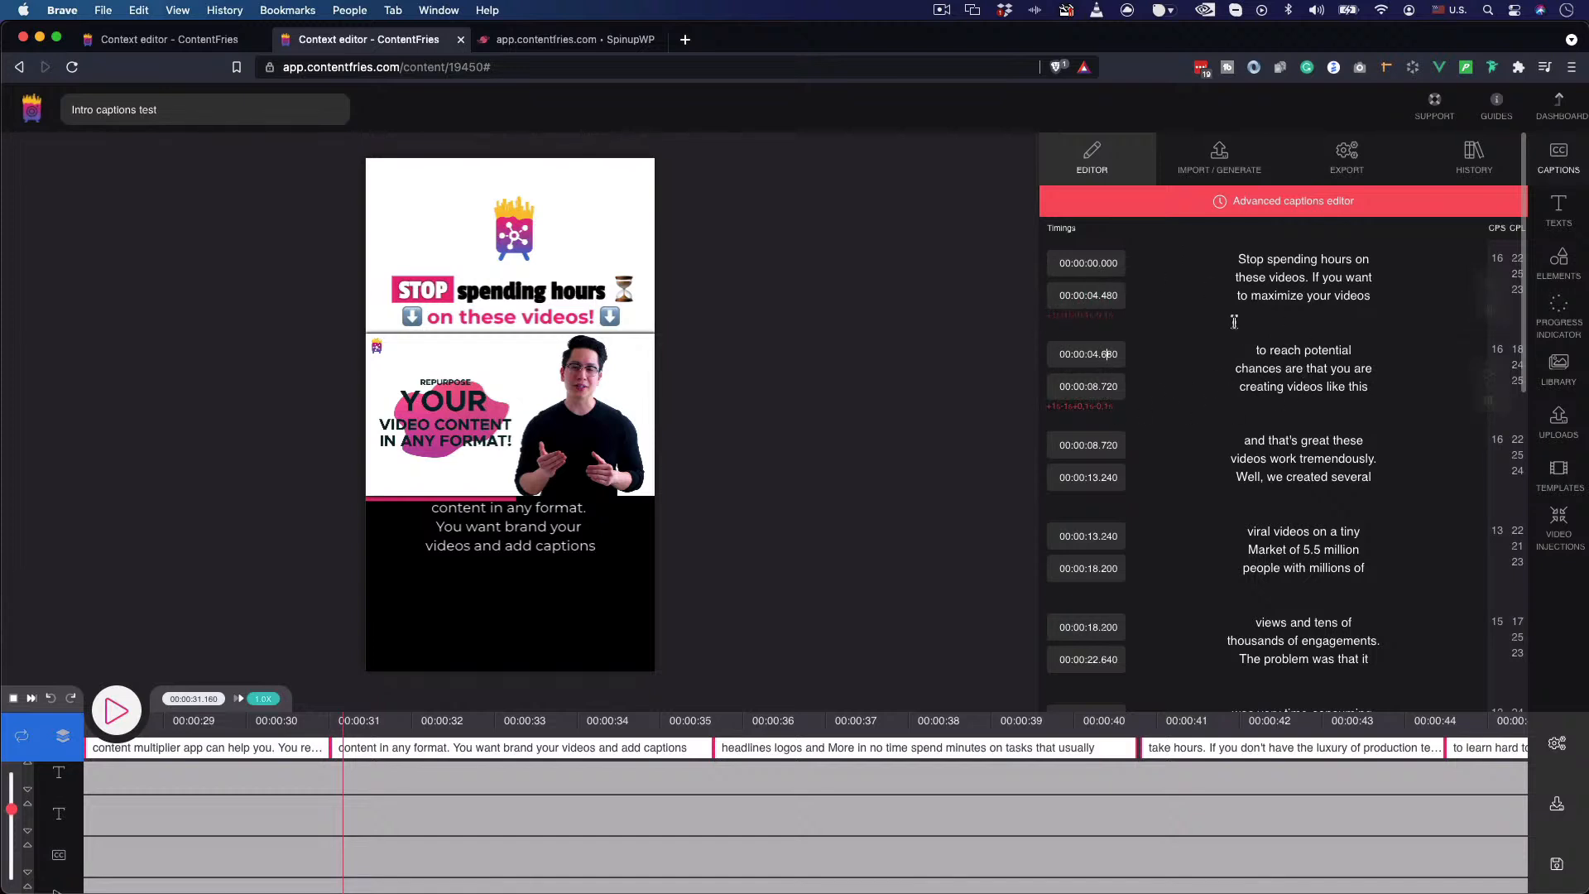
- Extend the "headlines logos and More" caption's end to the next caption, seek to that boundary, and pull the end back to 00:00:40.720
left_click_drag(1136, 749, 1139, 747)
left_click(1139, 731)
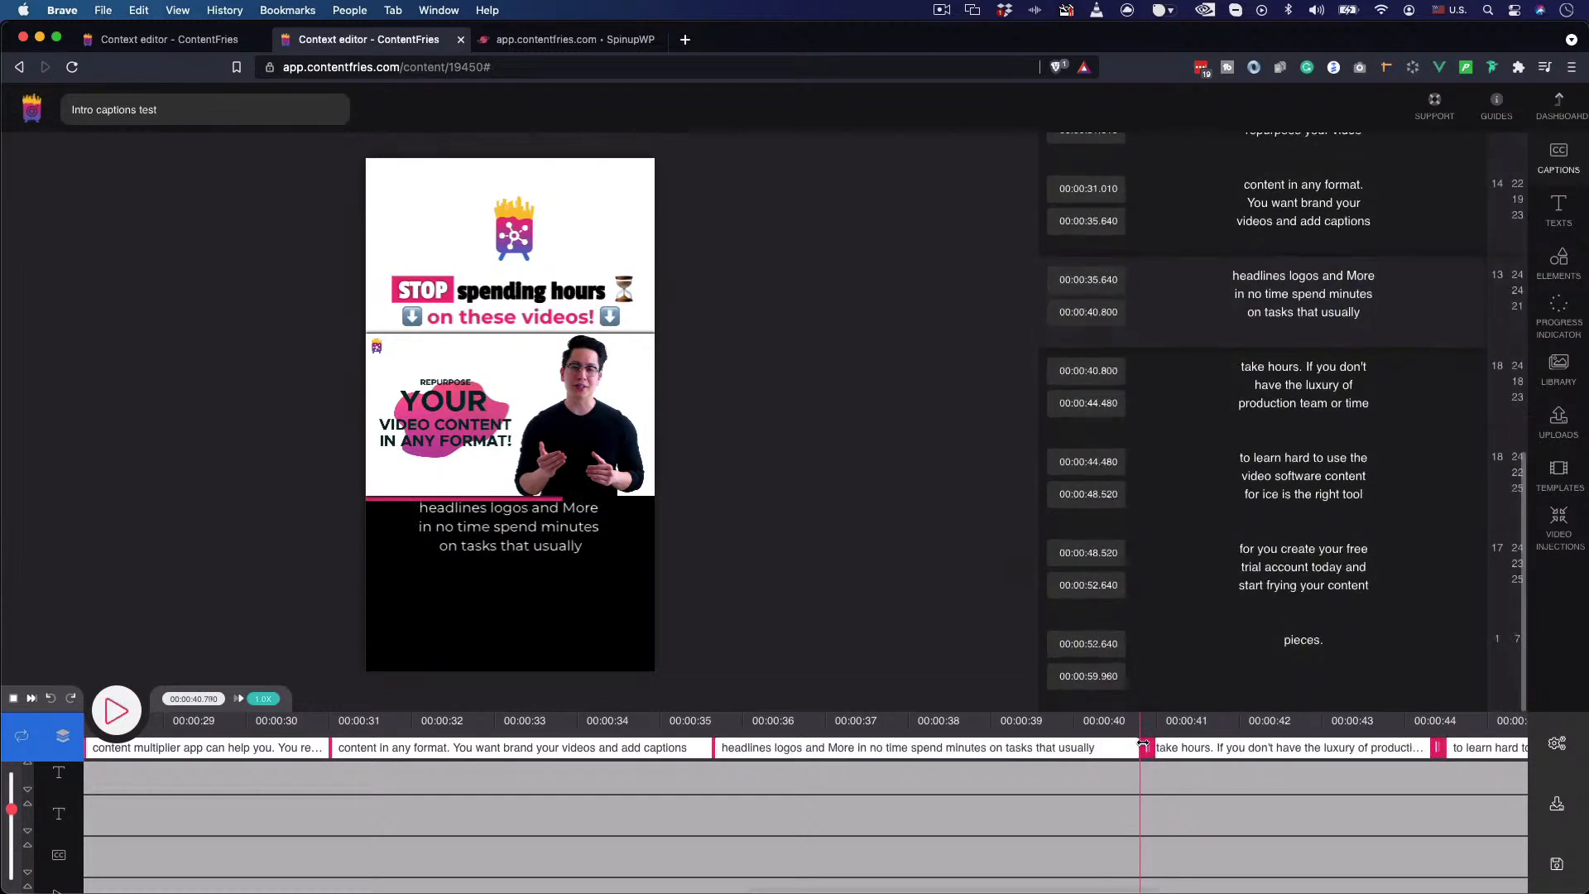
left_click_drag(1130, 750, 1123, 749)
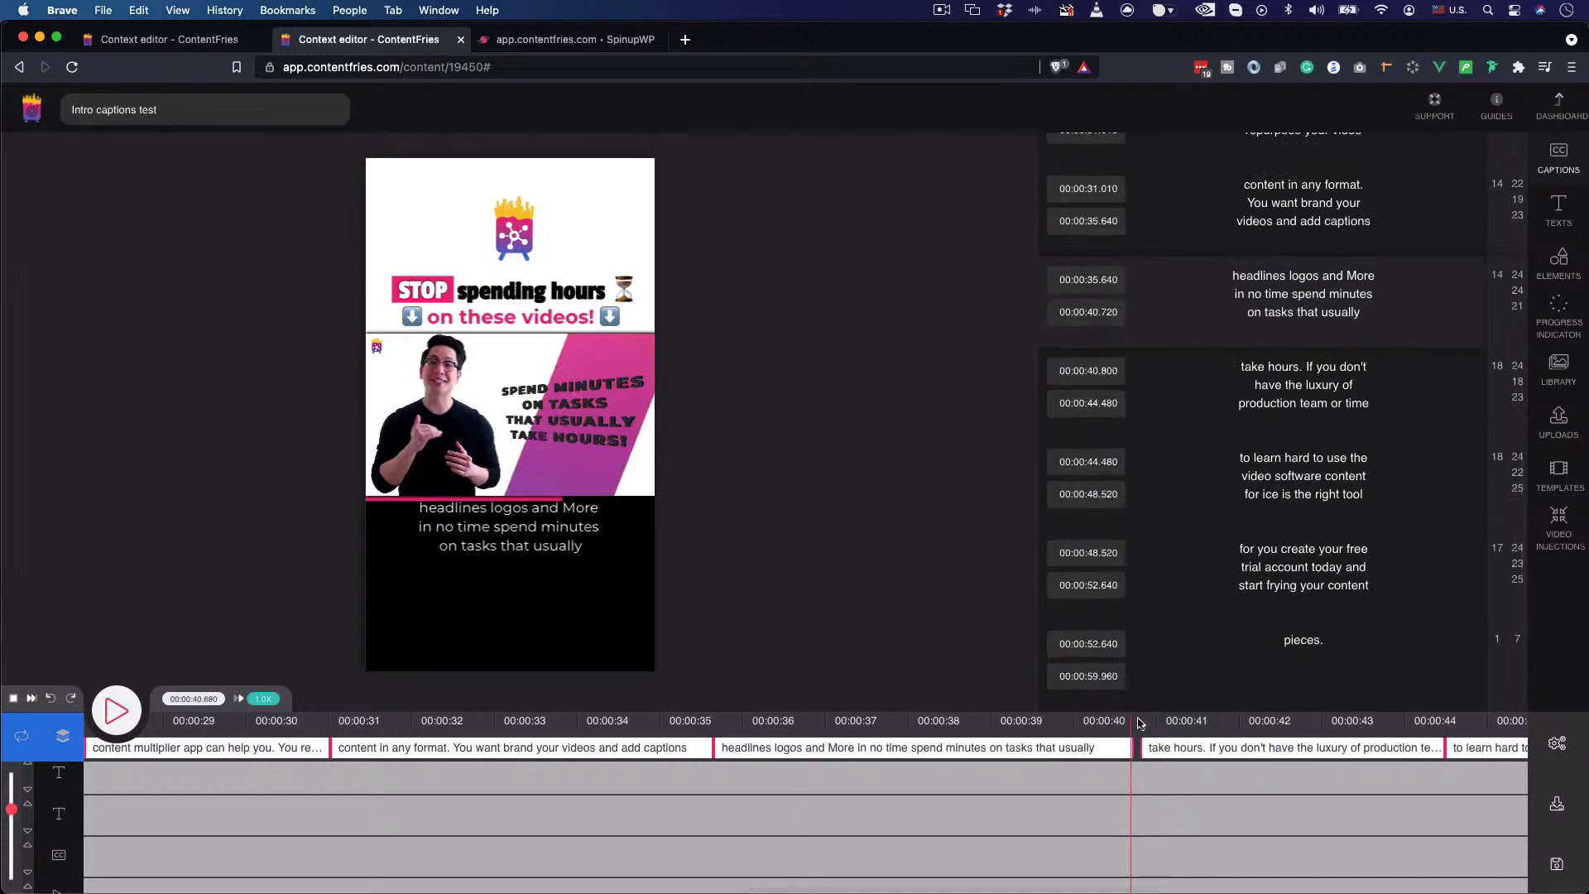
- Switch to the old editor's browser tab, zoom out its caption timeline and seek to the gap before the "You repurpose your" caption
left_click(174, 39)
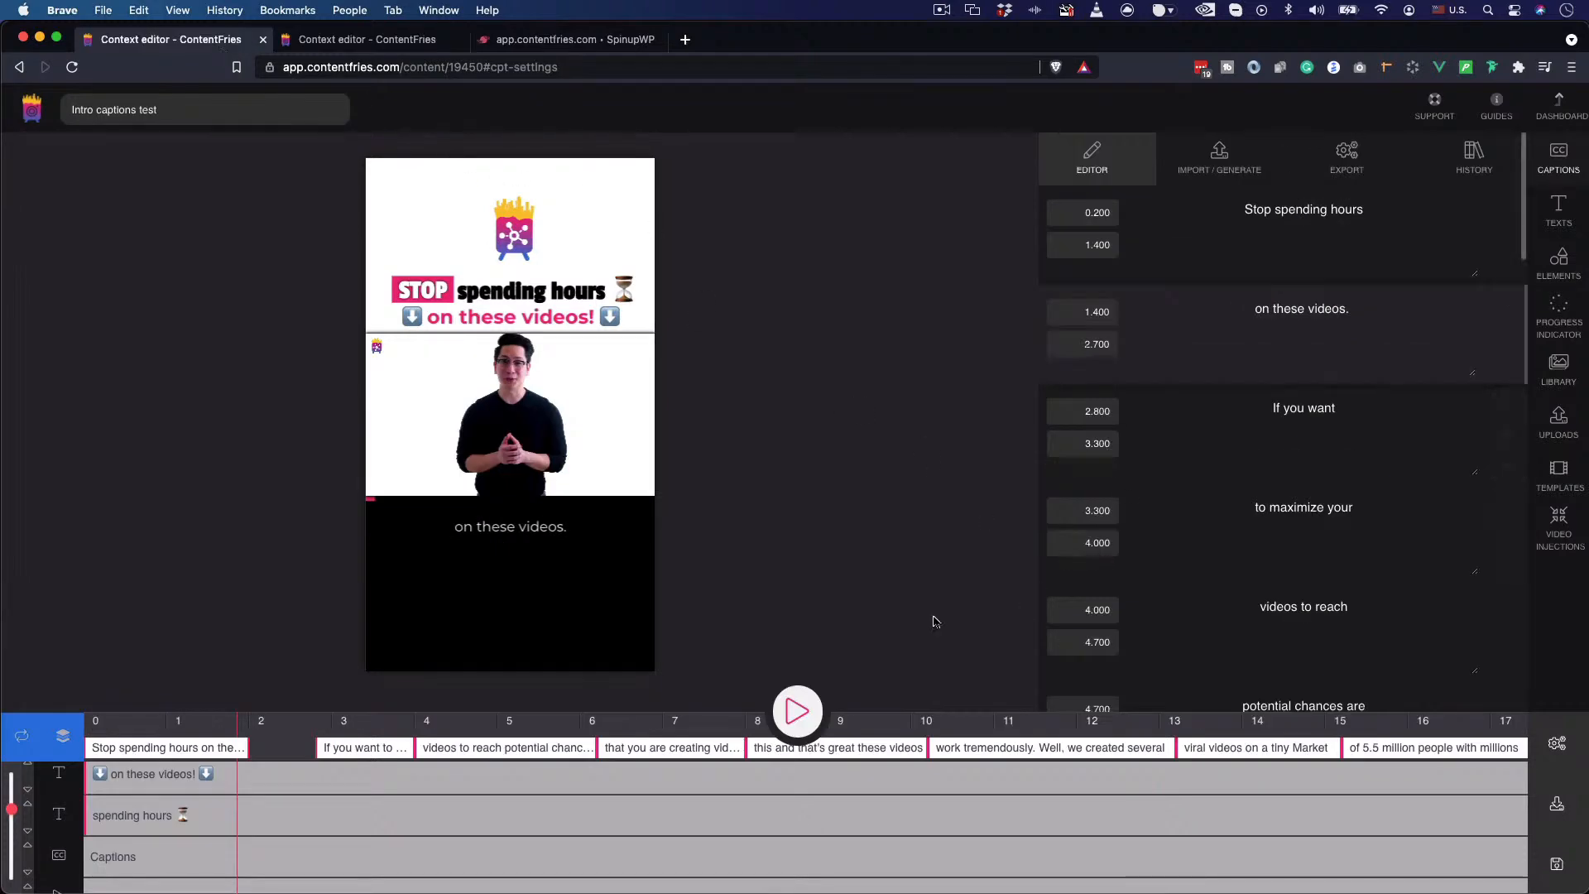
left_click_drag(12, 809, 12, 787)
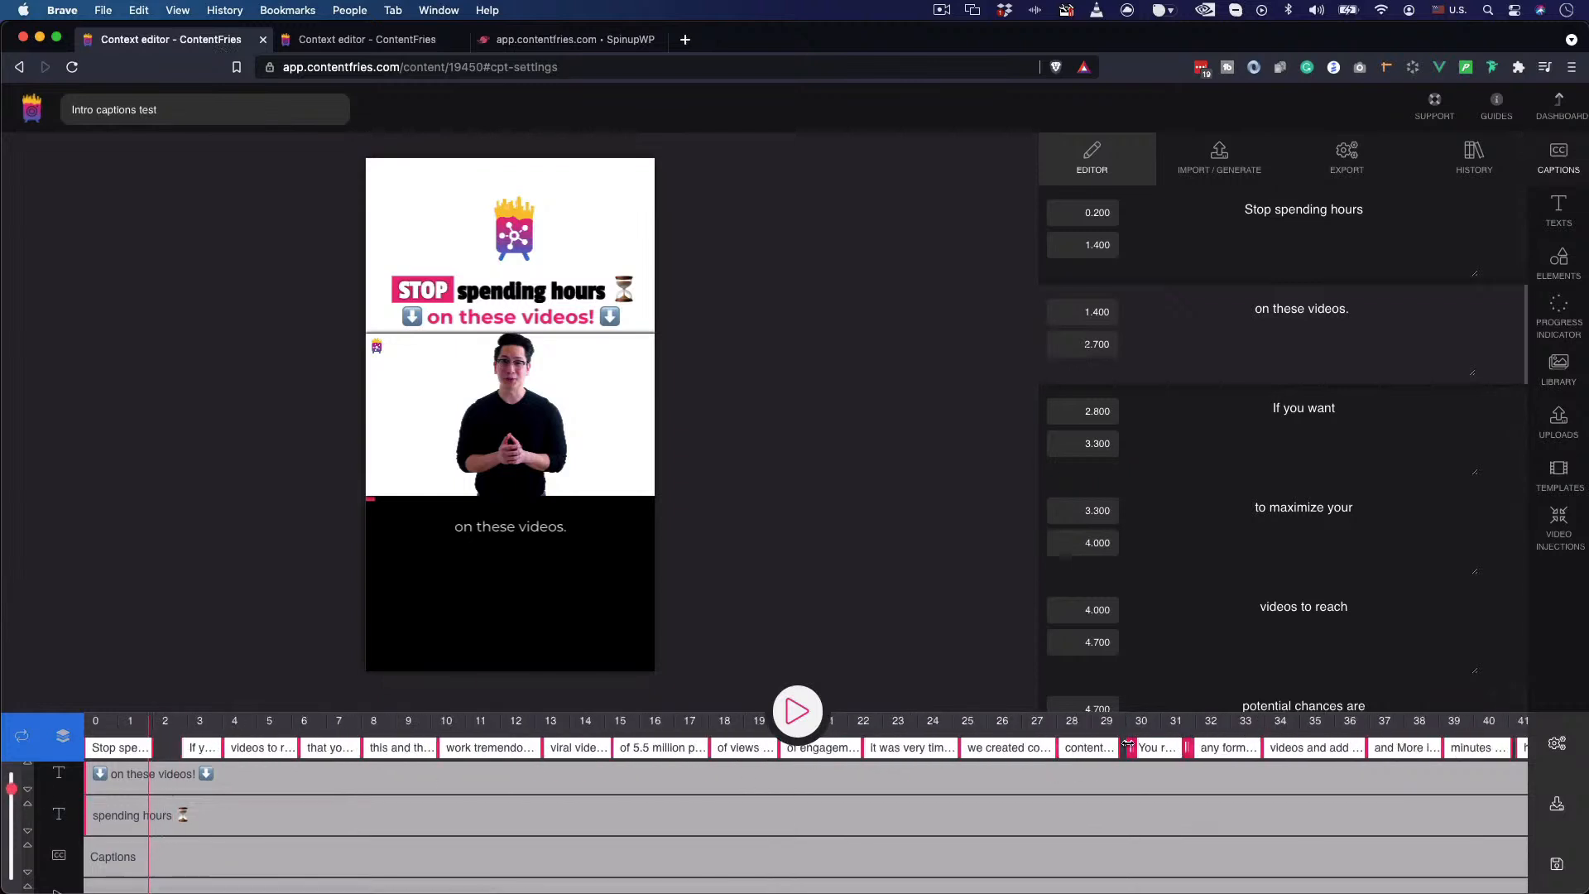
left_click(1113, 729)
scroll(1105, 657, "down", 2)
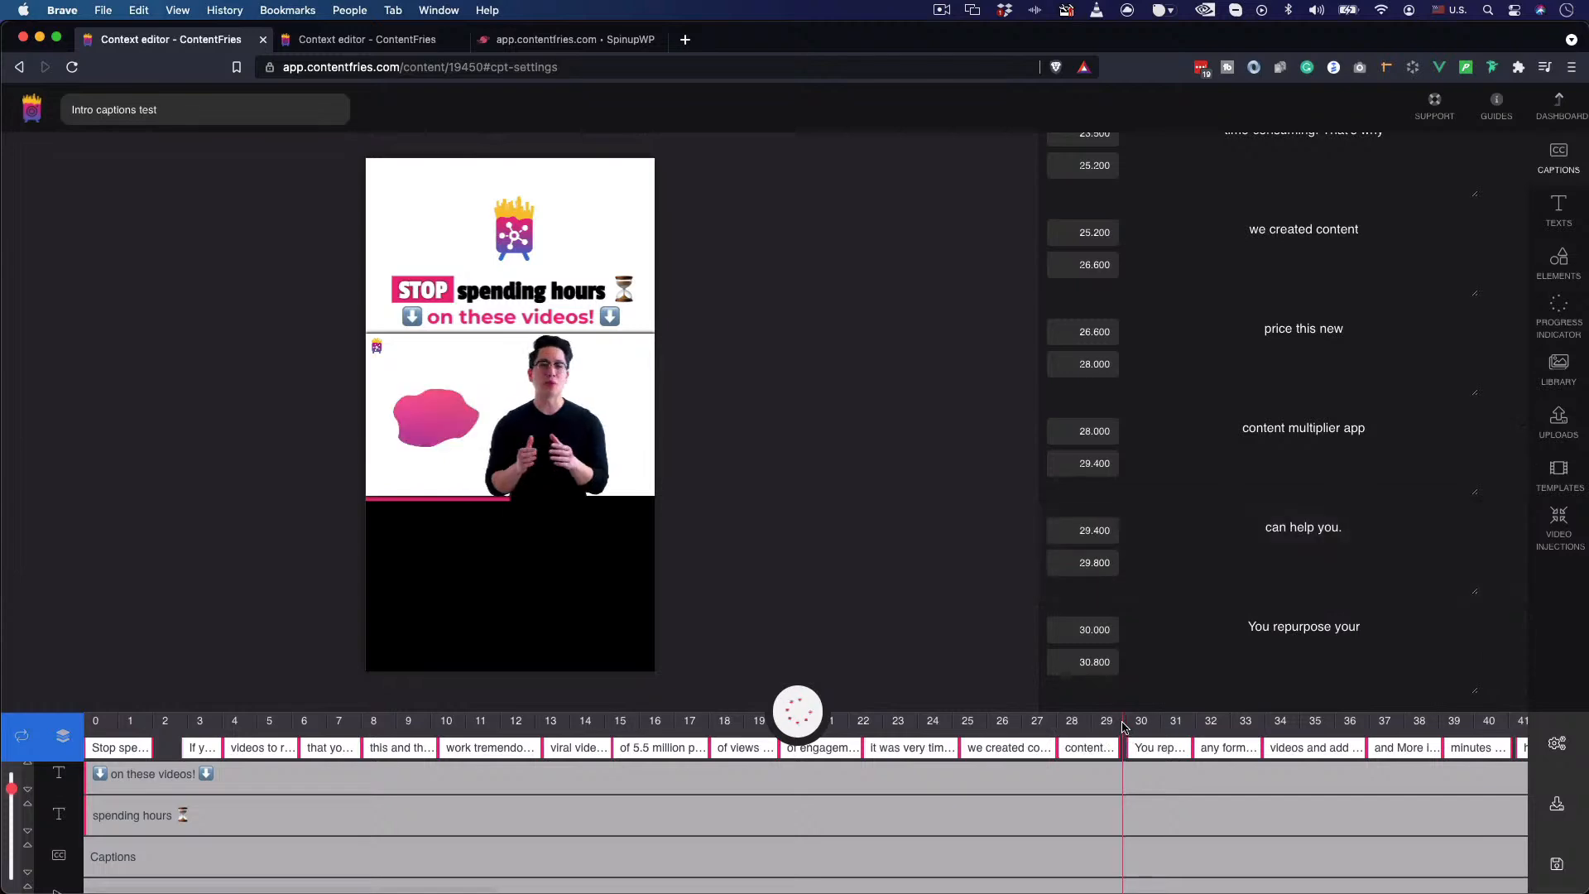
- Compare the caption gap in the new and old editor tabs and seek to the "content multiplier app" caption in the old one
left_click(364, 39)
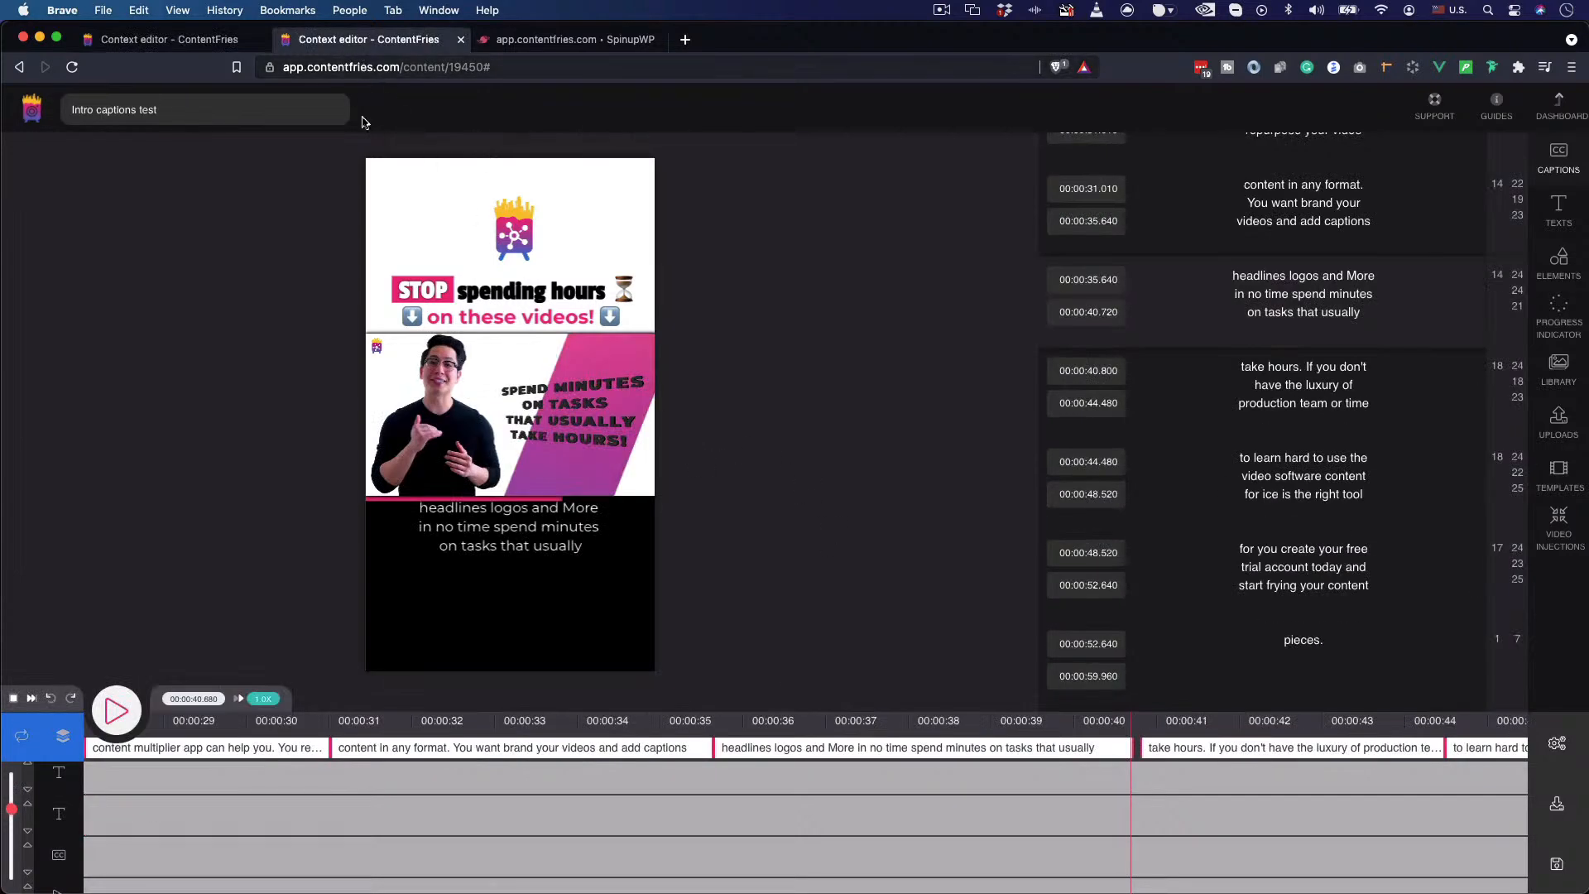
left_click(165, 41)
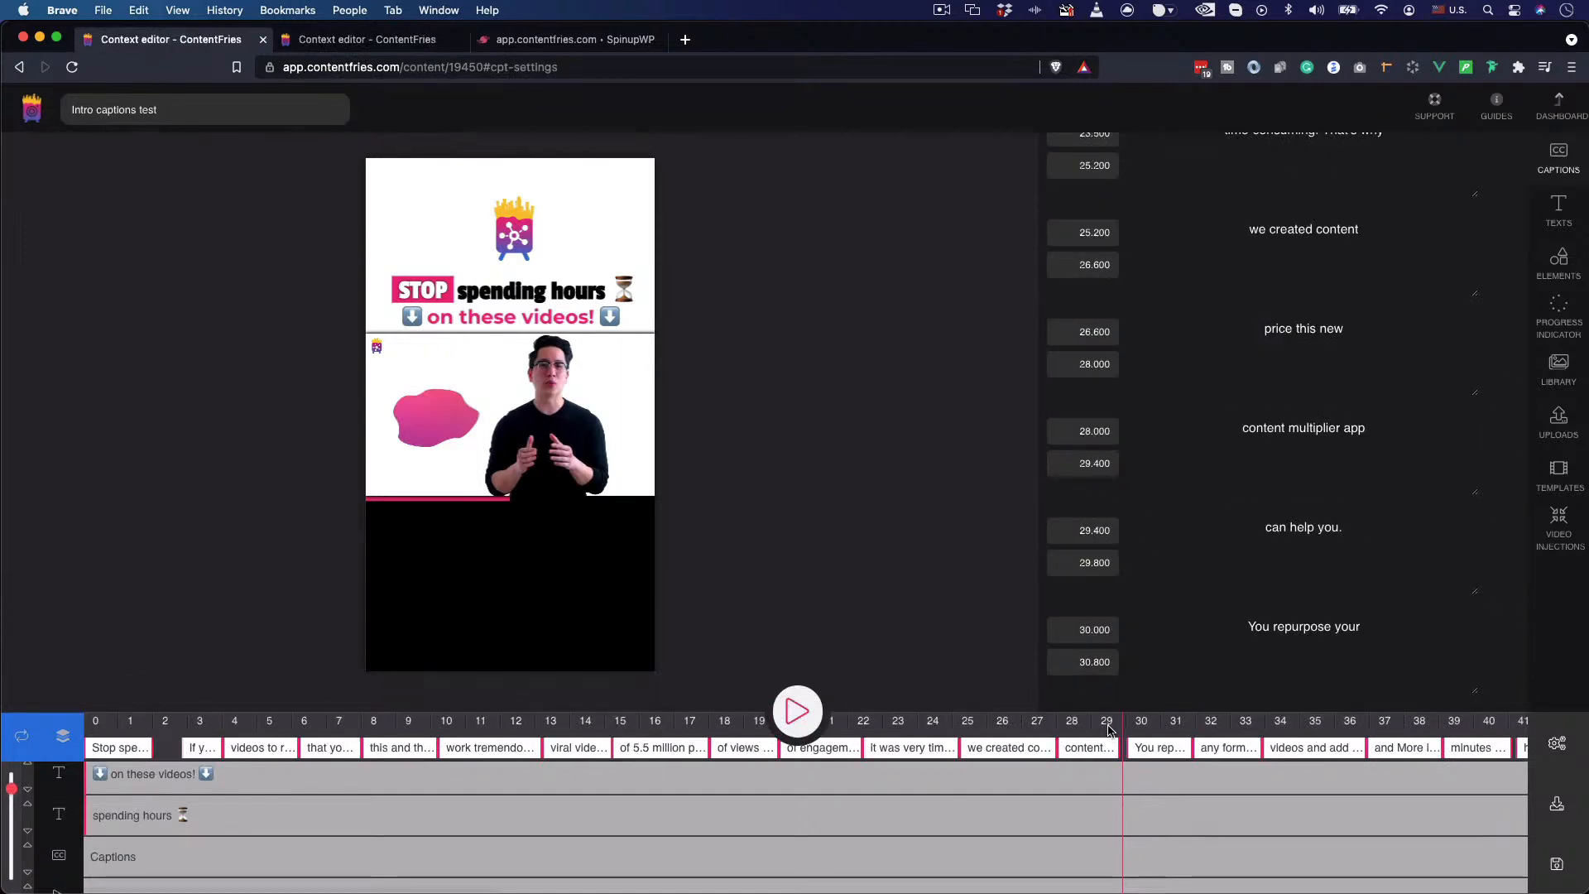
left_click(1132, 747)
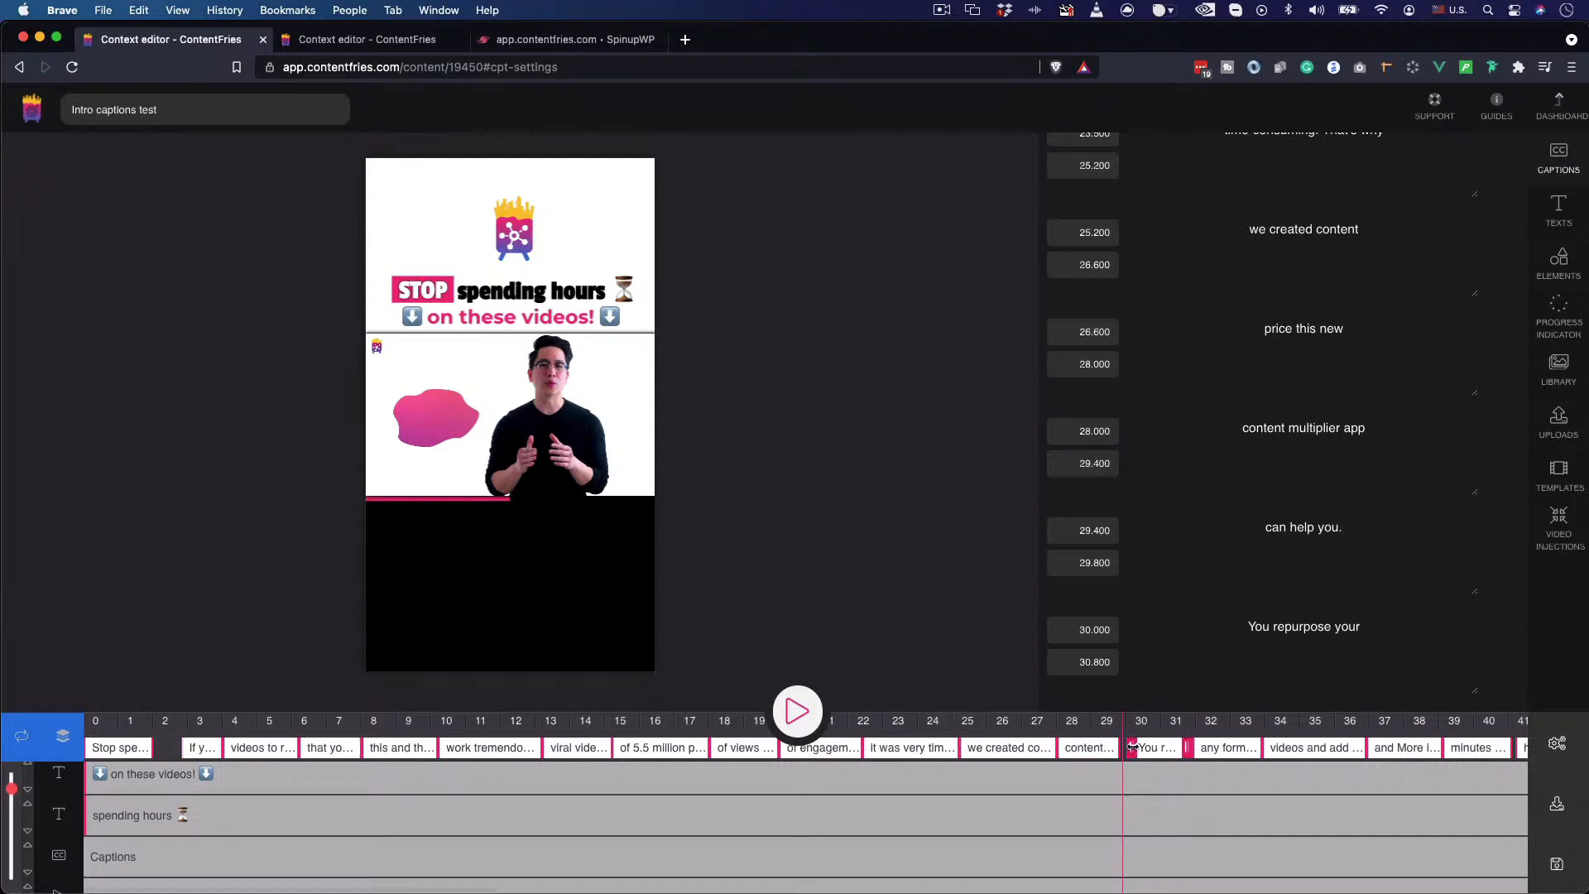
left_click(1117, 747)
left_click(1095, 733)
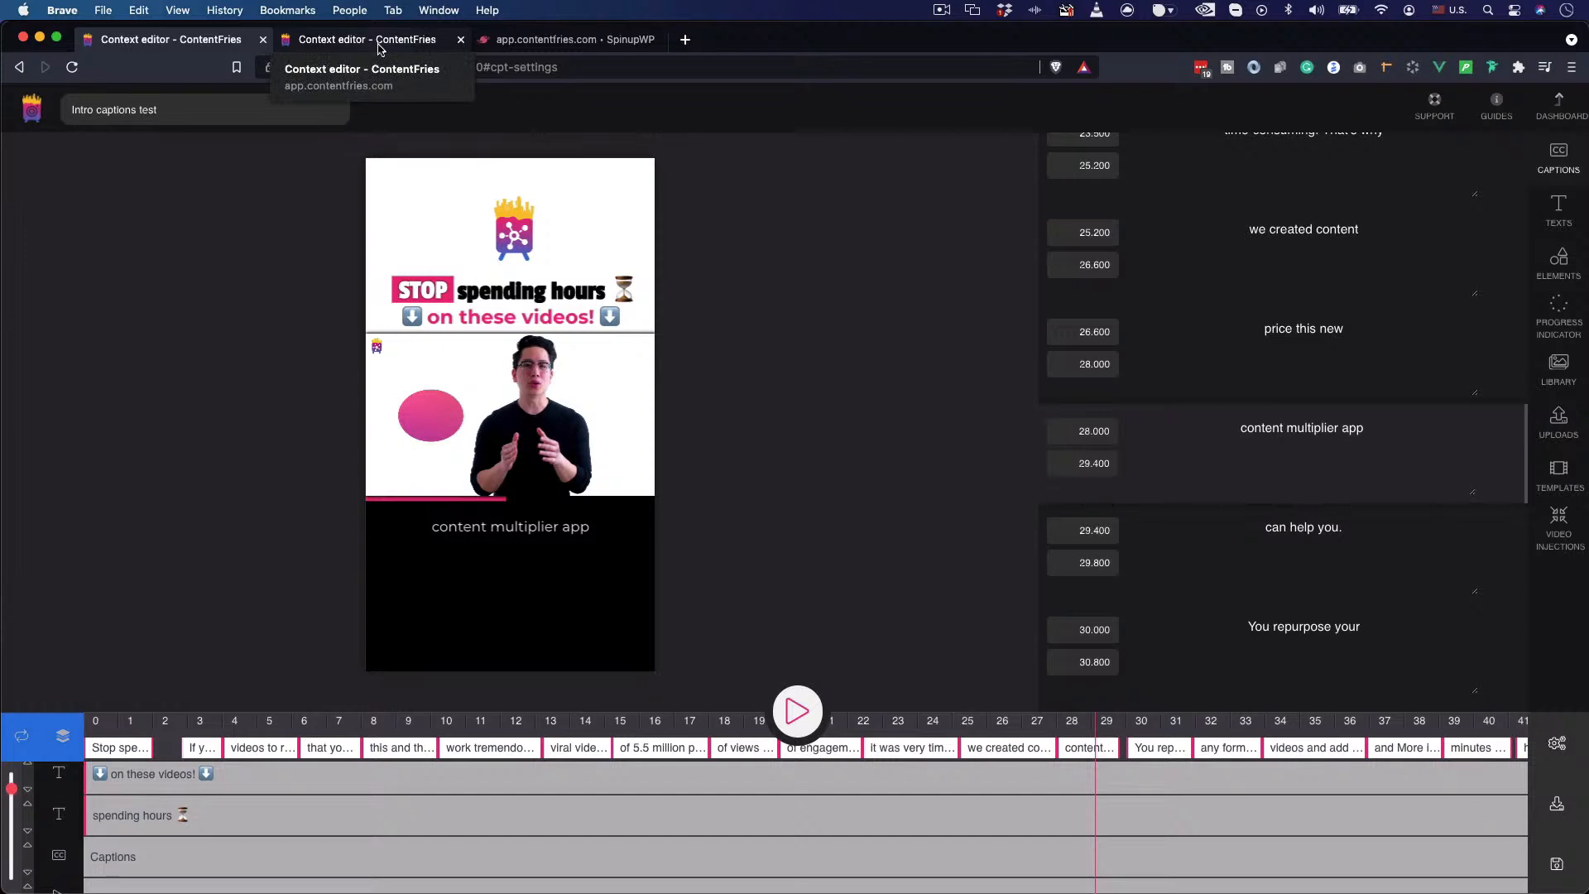
- Return to the new editor's tab, check the maximum caption length in the advanced editor's recalculation settings, and close it
left_click(378, 43)
scroll(1229, 540, "down", 2)
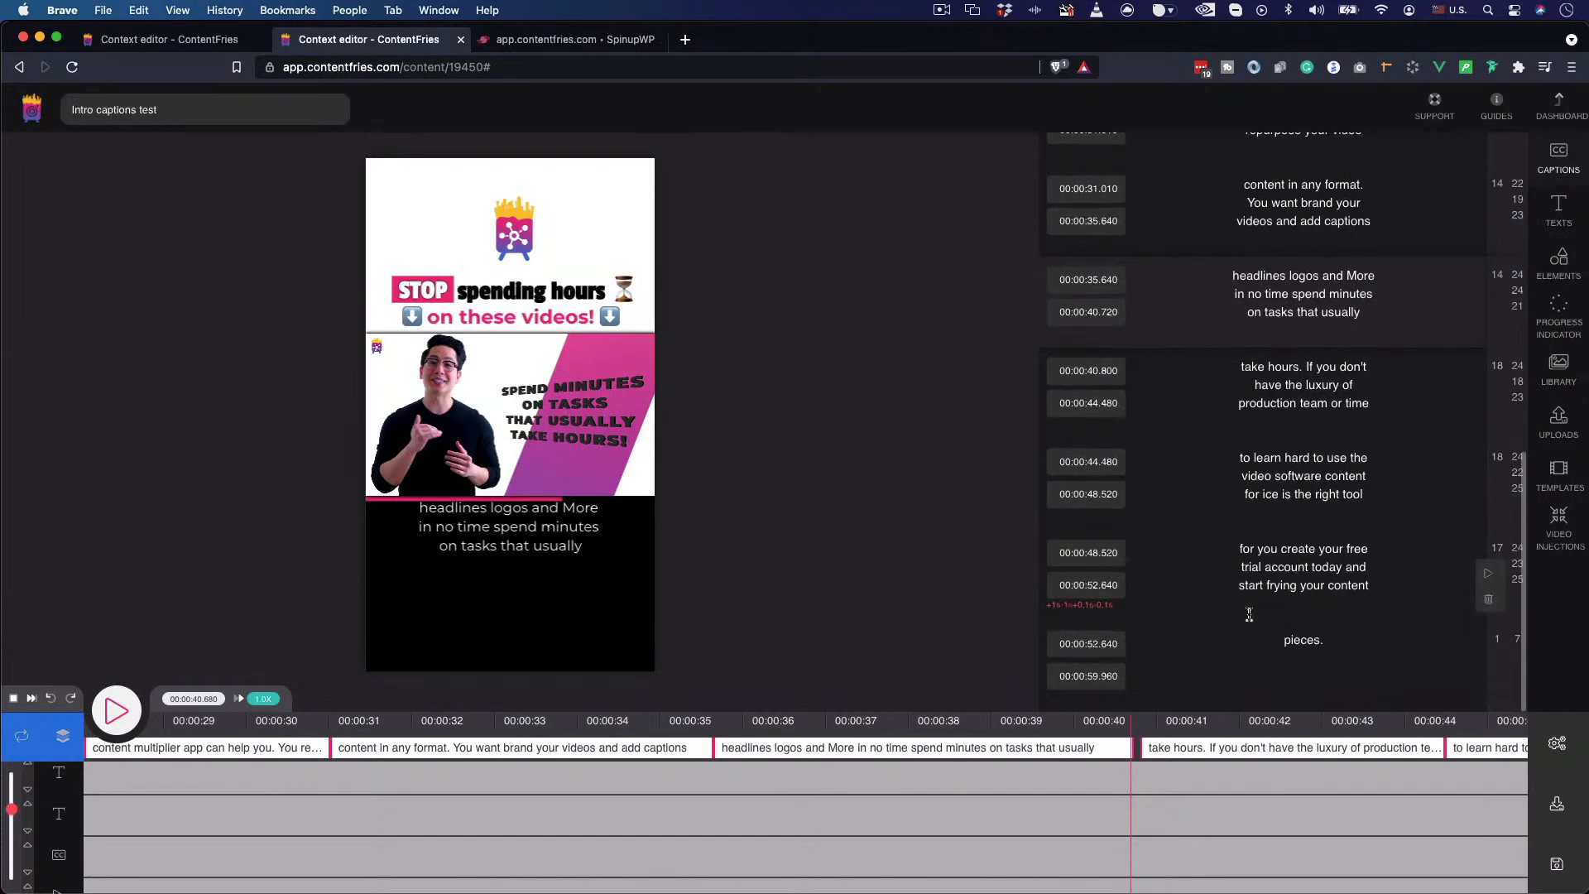
scroll(1249, 614, "up", 15)
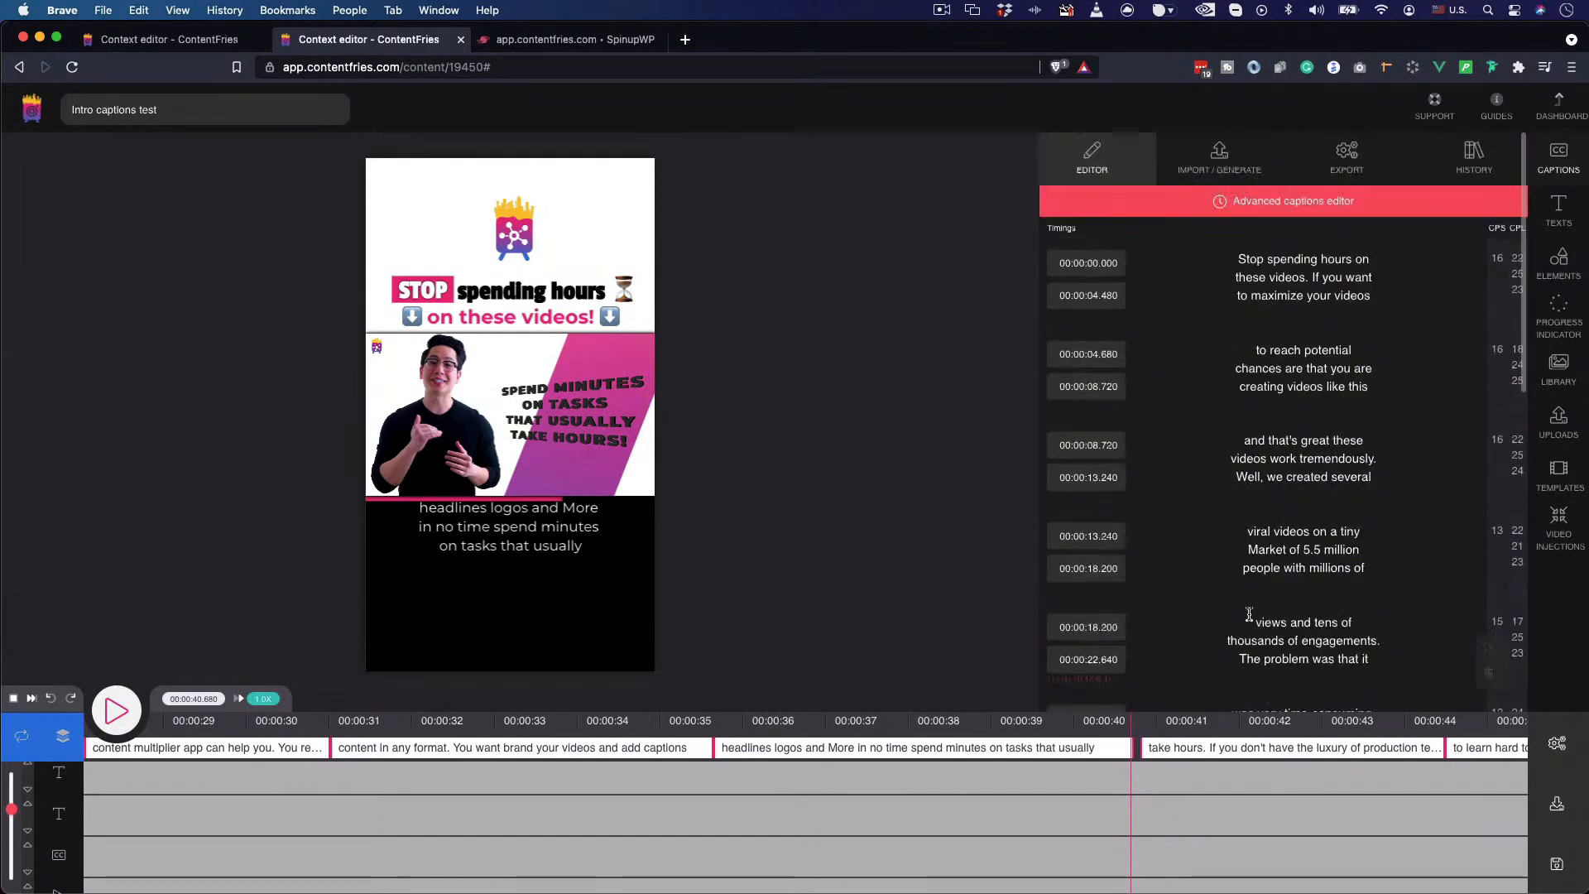
left_click(1257, 203)
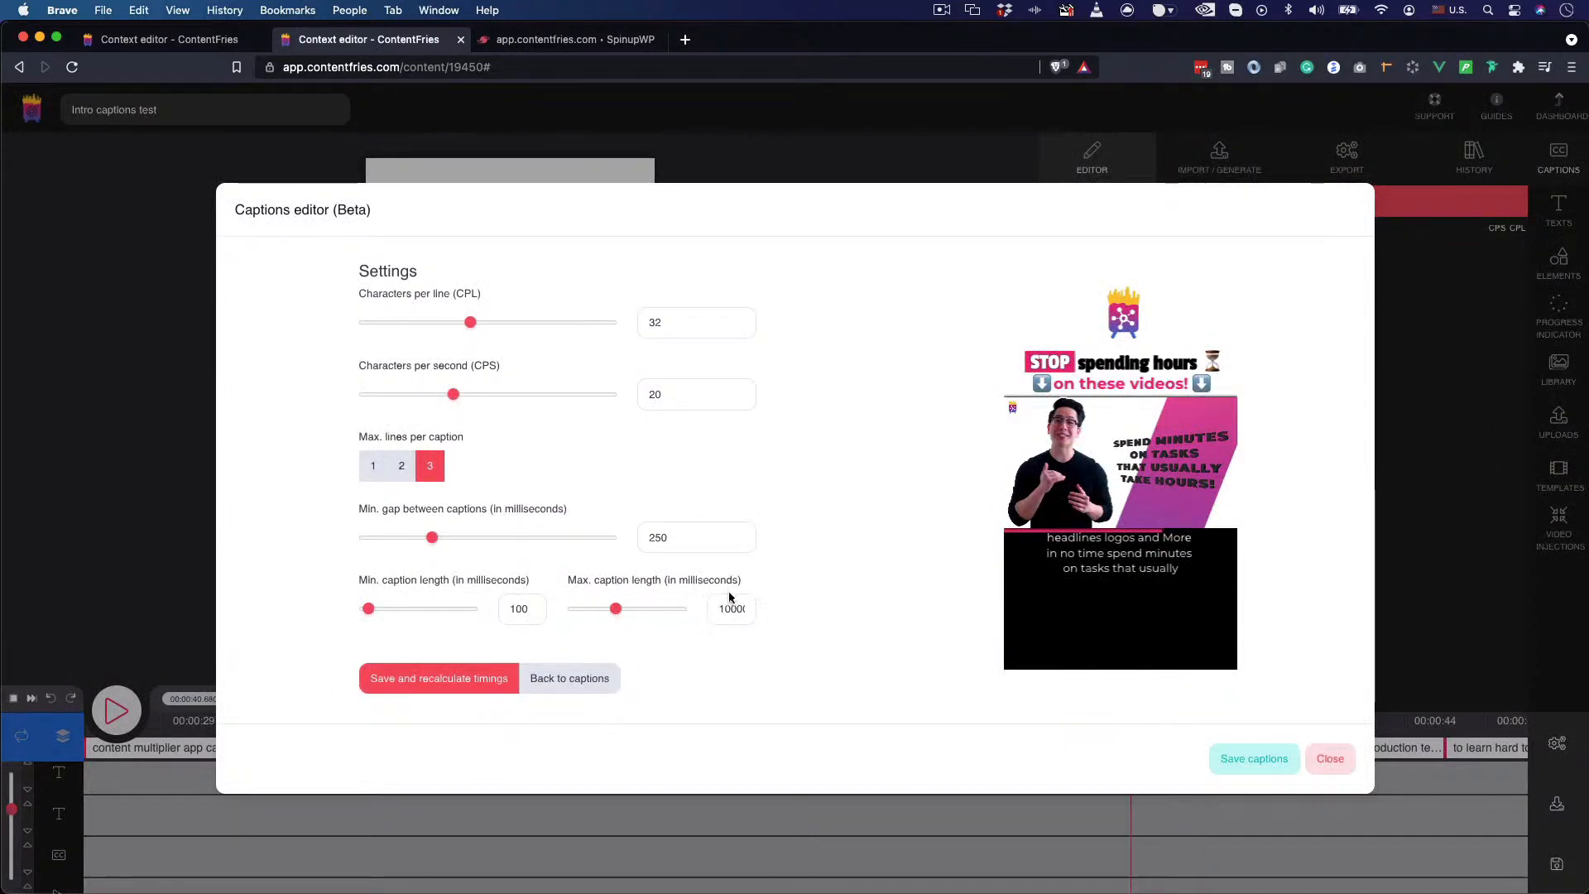
left_click(745, 609)
left_click(1326, 754)
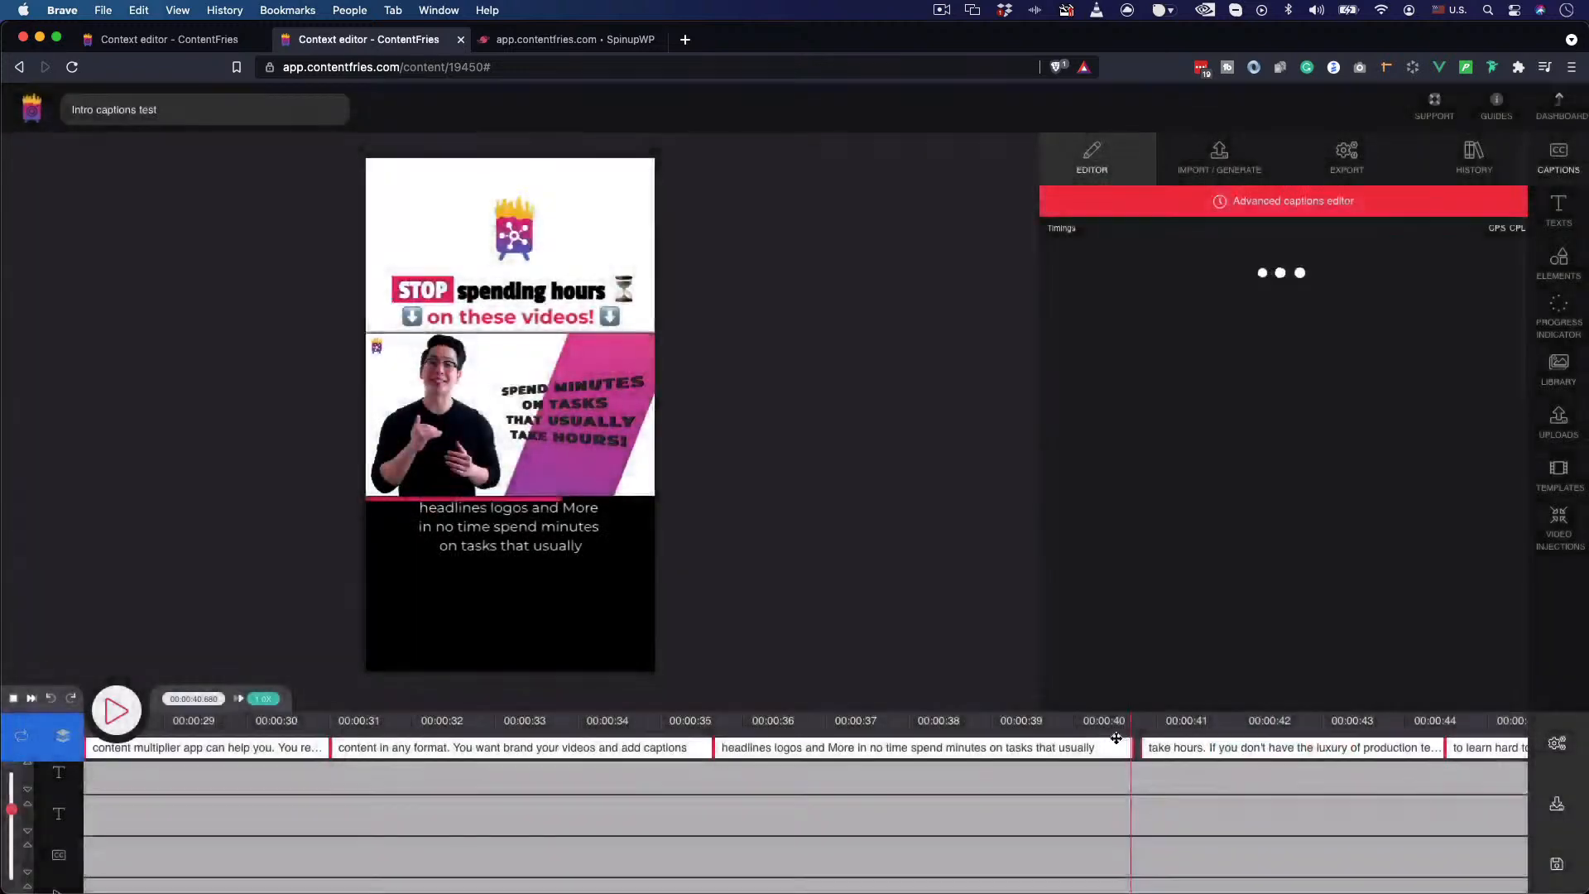
- Shorten the last caption "pieces." in four 1-second decrements so that it ends at 00:00:55.960
scroll(1198, 597, "down", 10)
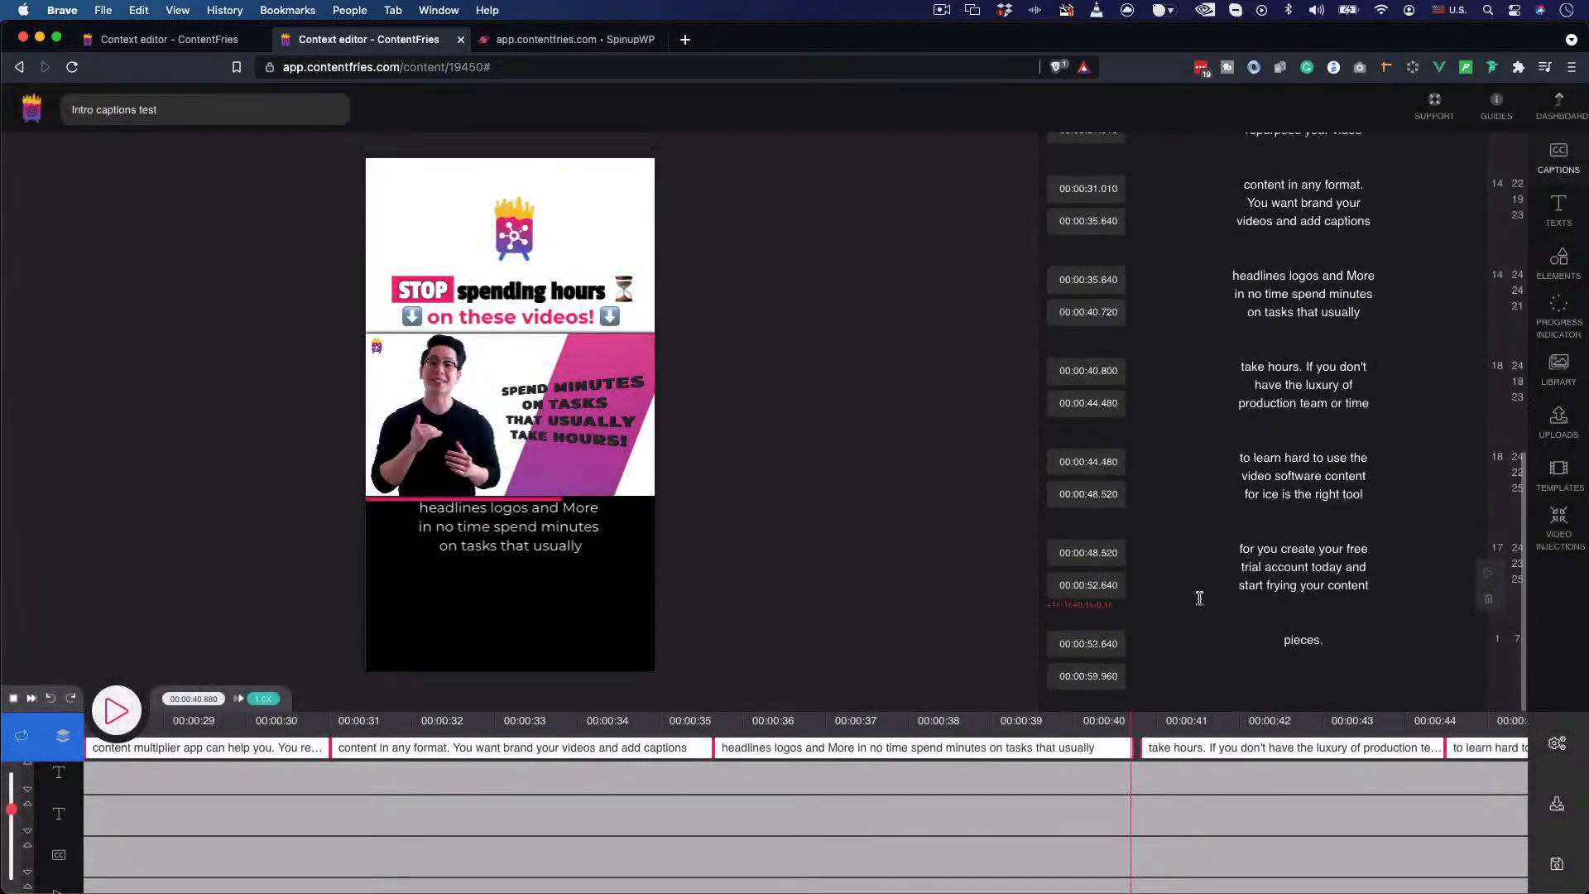
left_click(1099, 676)
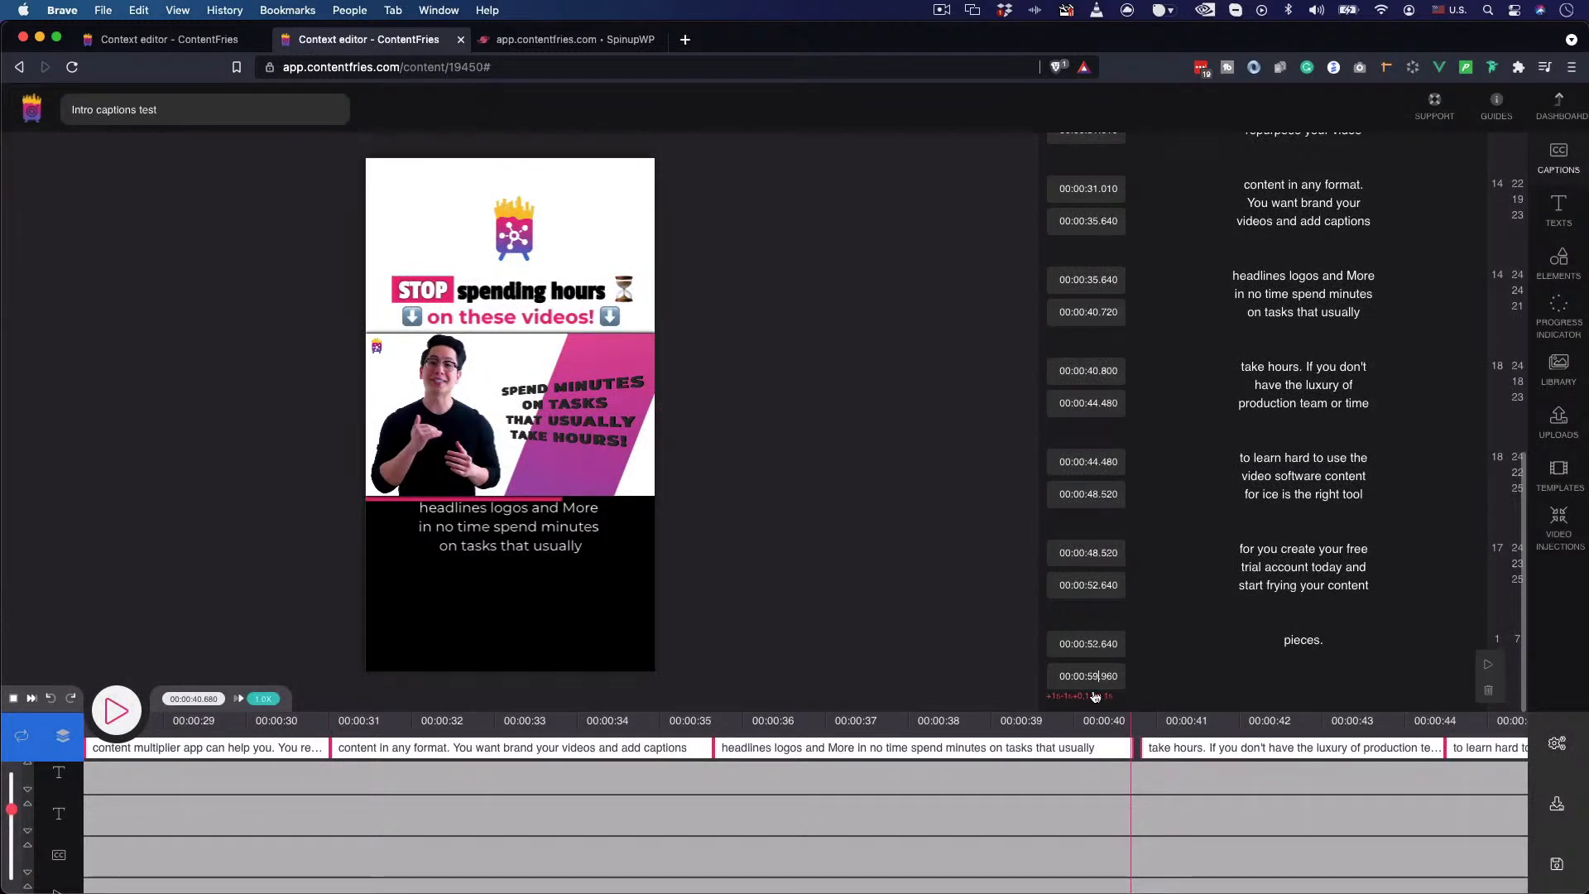
left_click(1068, 696)
left_click(1068, 697)
left_click(1069, 697)
left_click(1069, 696)
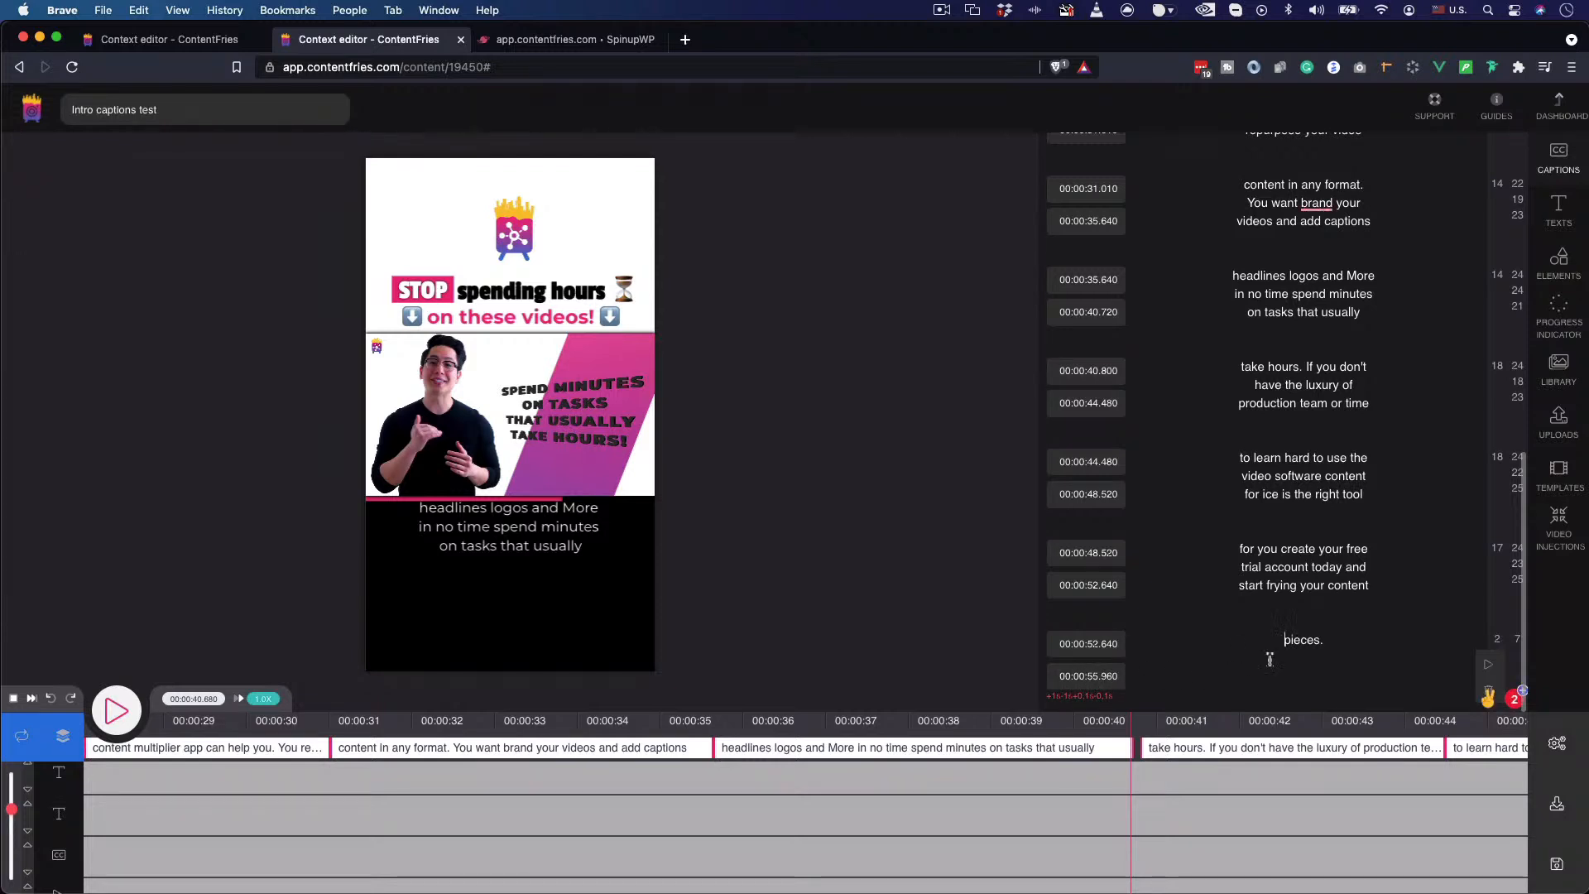
- Insert an empty caption after "pieces.", look through the caption list, and delete the empty caption
key("Return")
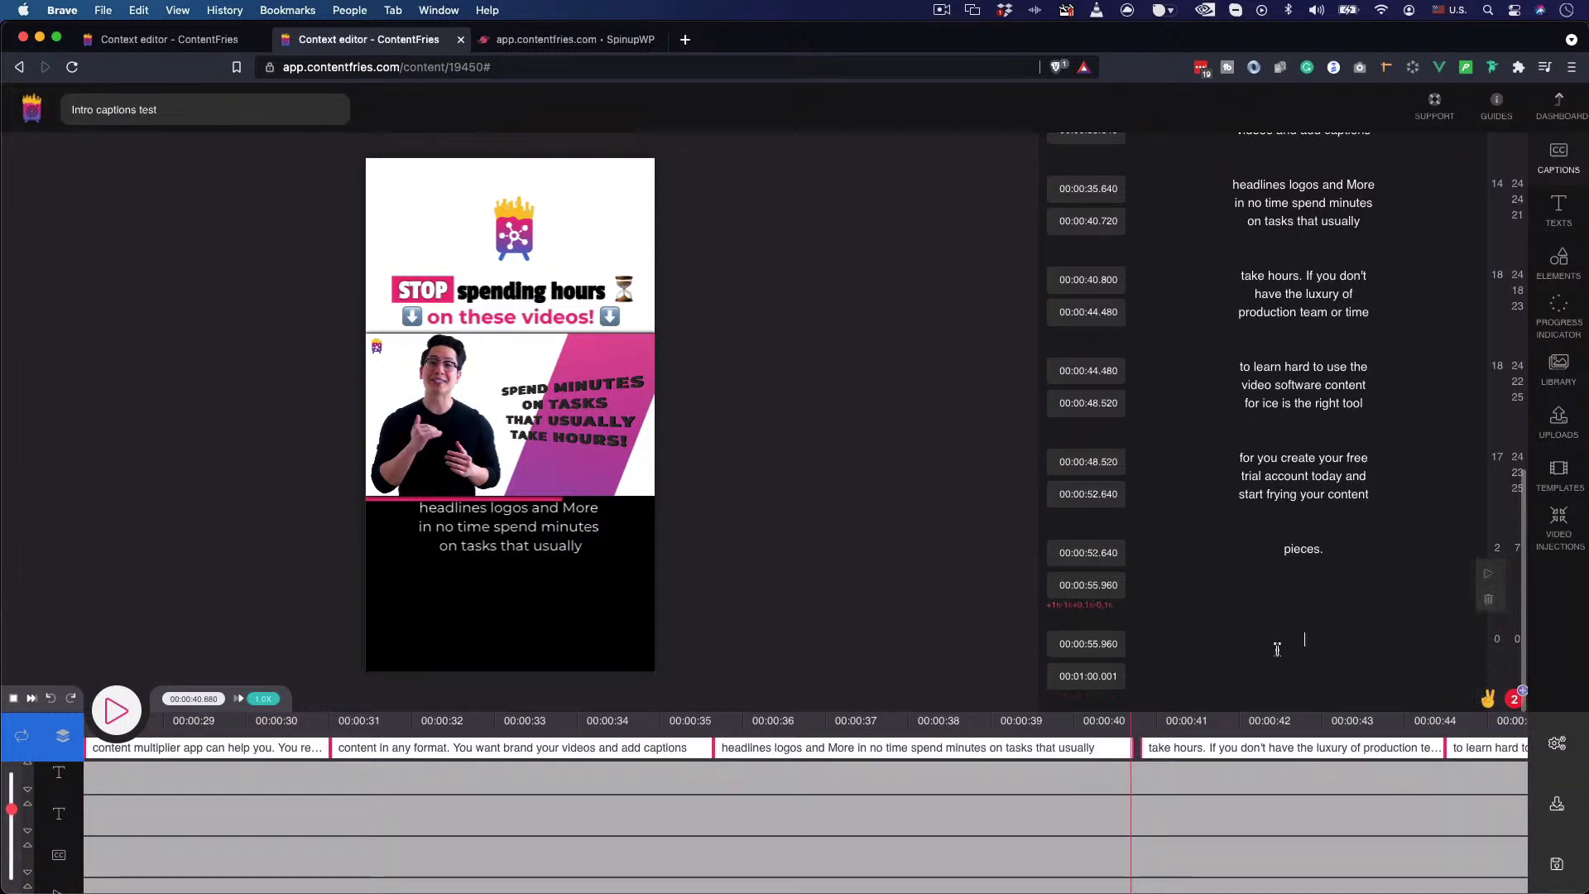
scroll(1291, 633, "up", 10)
scroll(1286, 639, "down", 9)
scroll(1283, 647, "down", 1)
scroll(1282, 595, "up", 12)
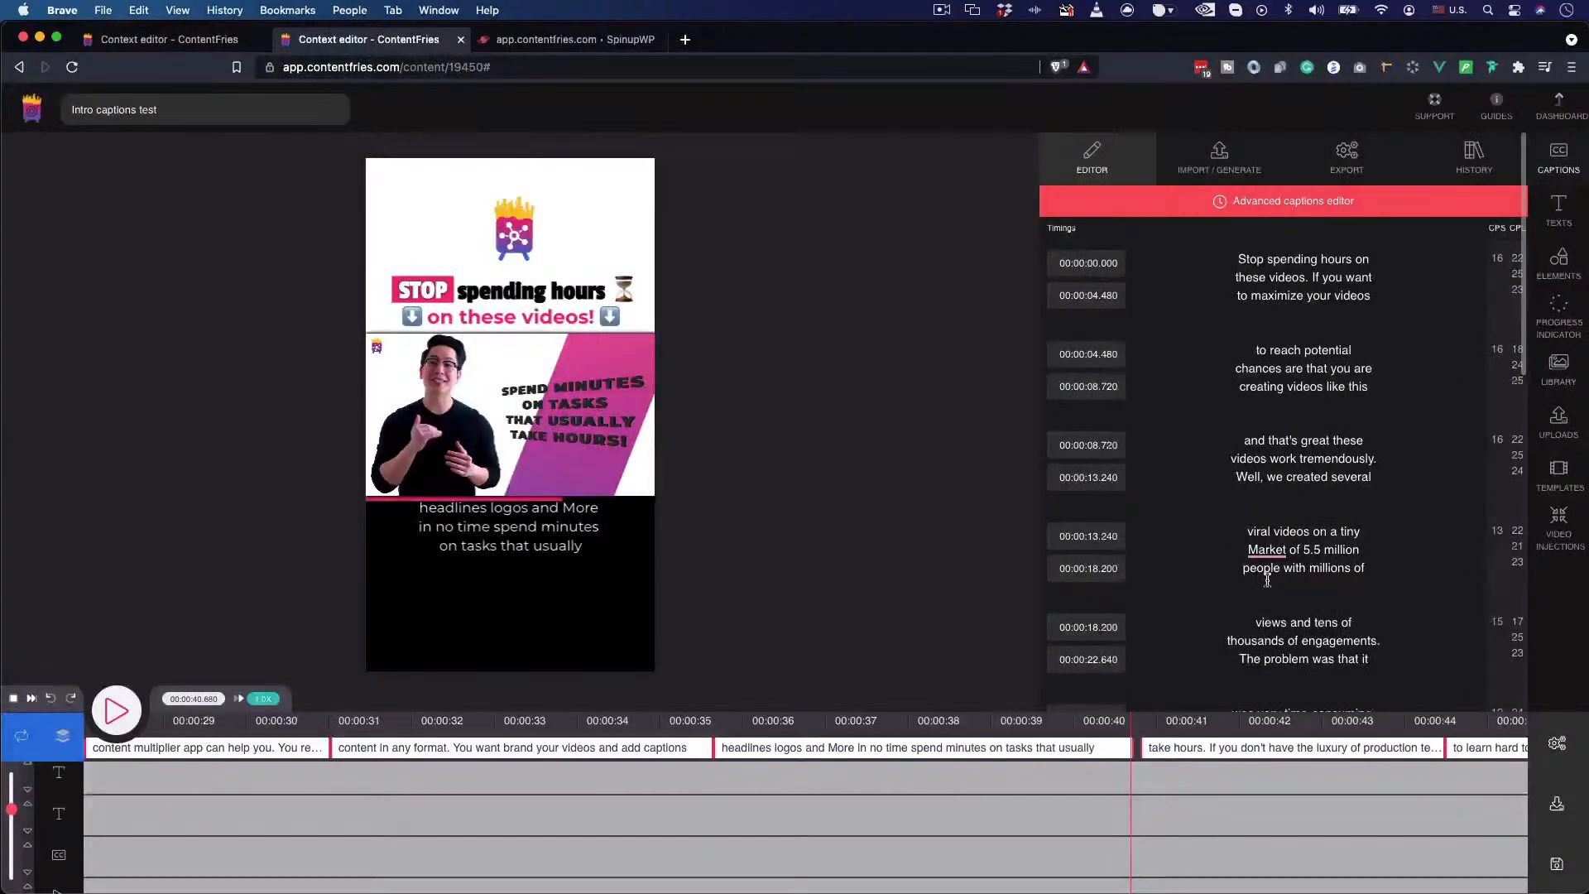
scroll(1266, 581, "down", 12)
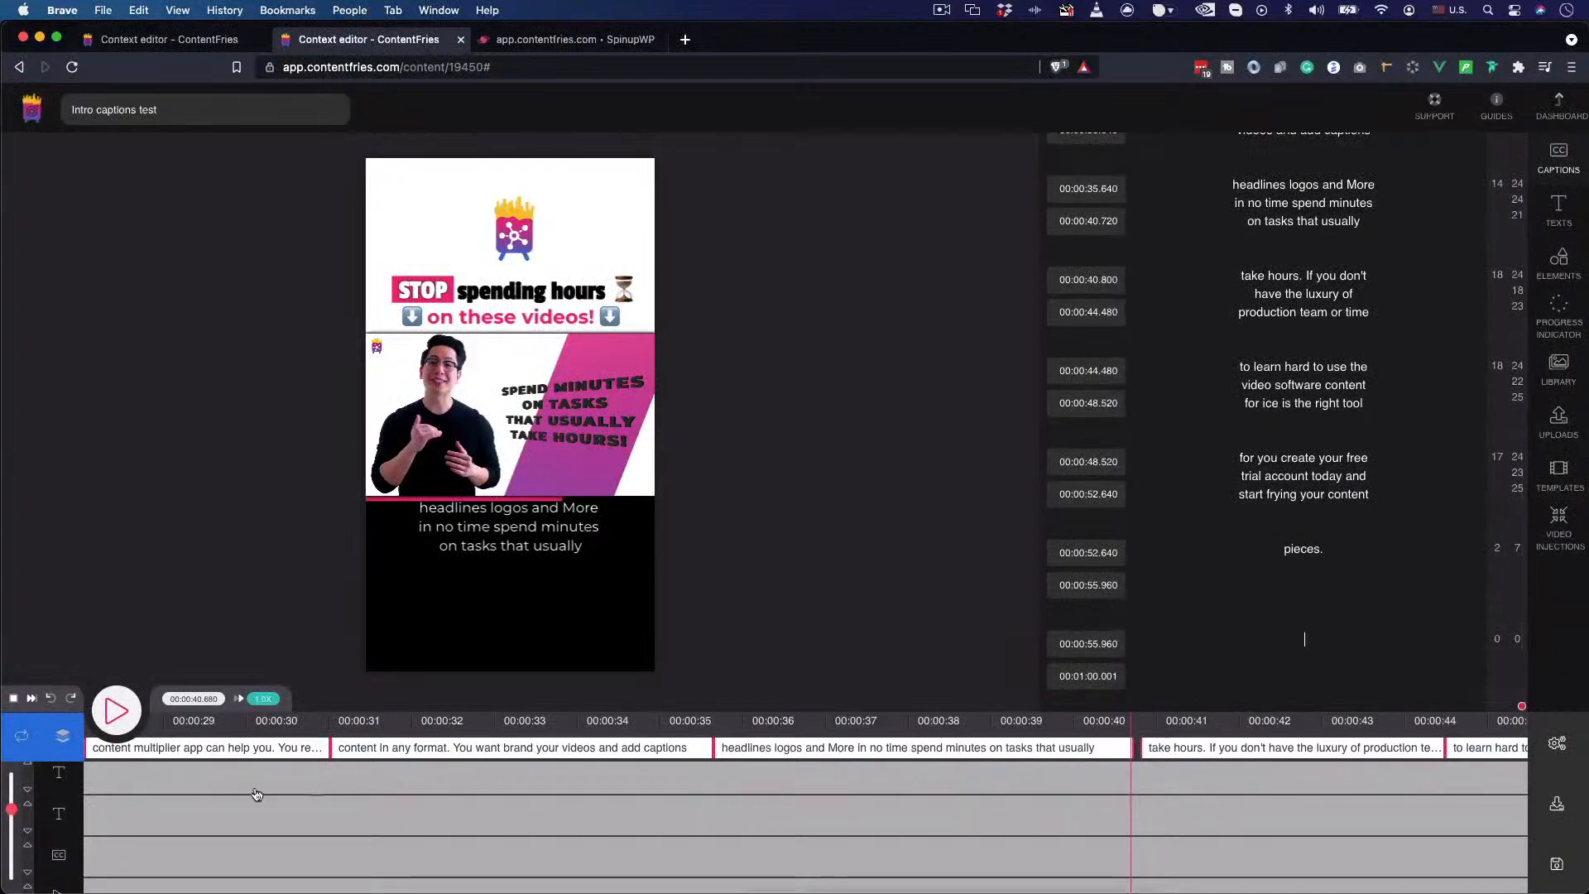
left_click(1400, 651)
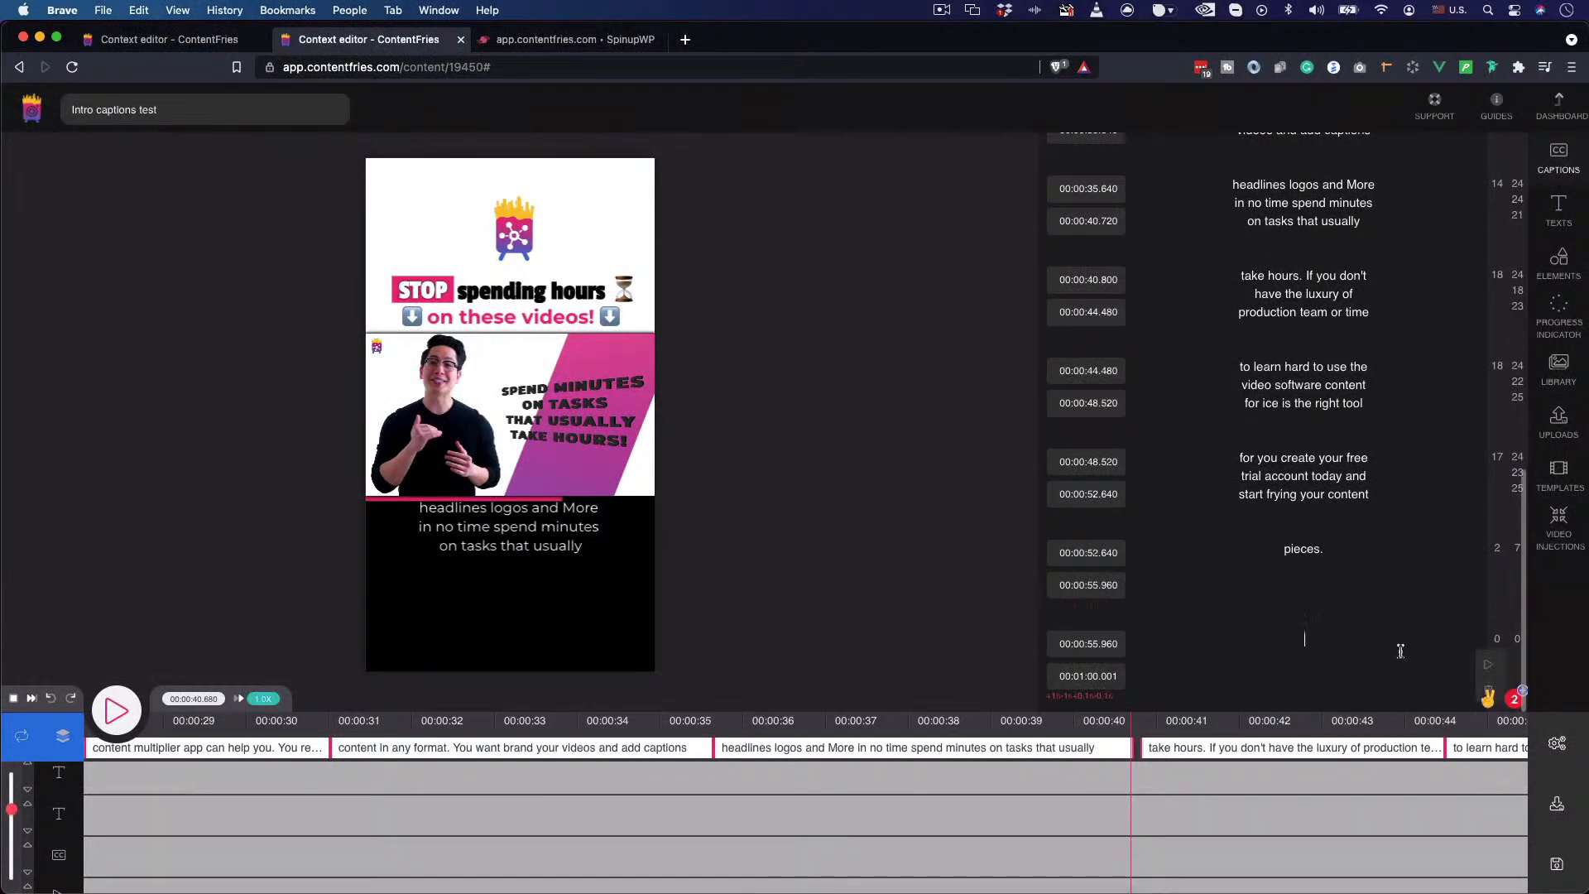
key("BackSpace")
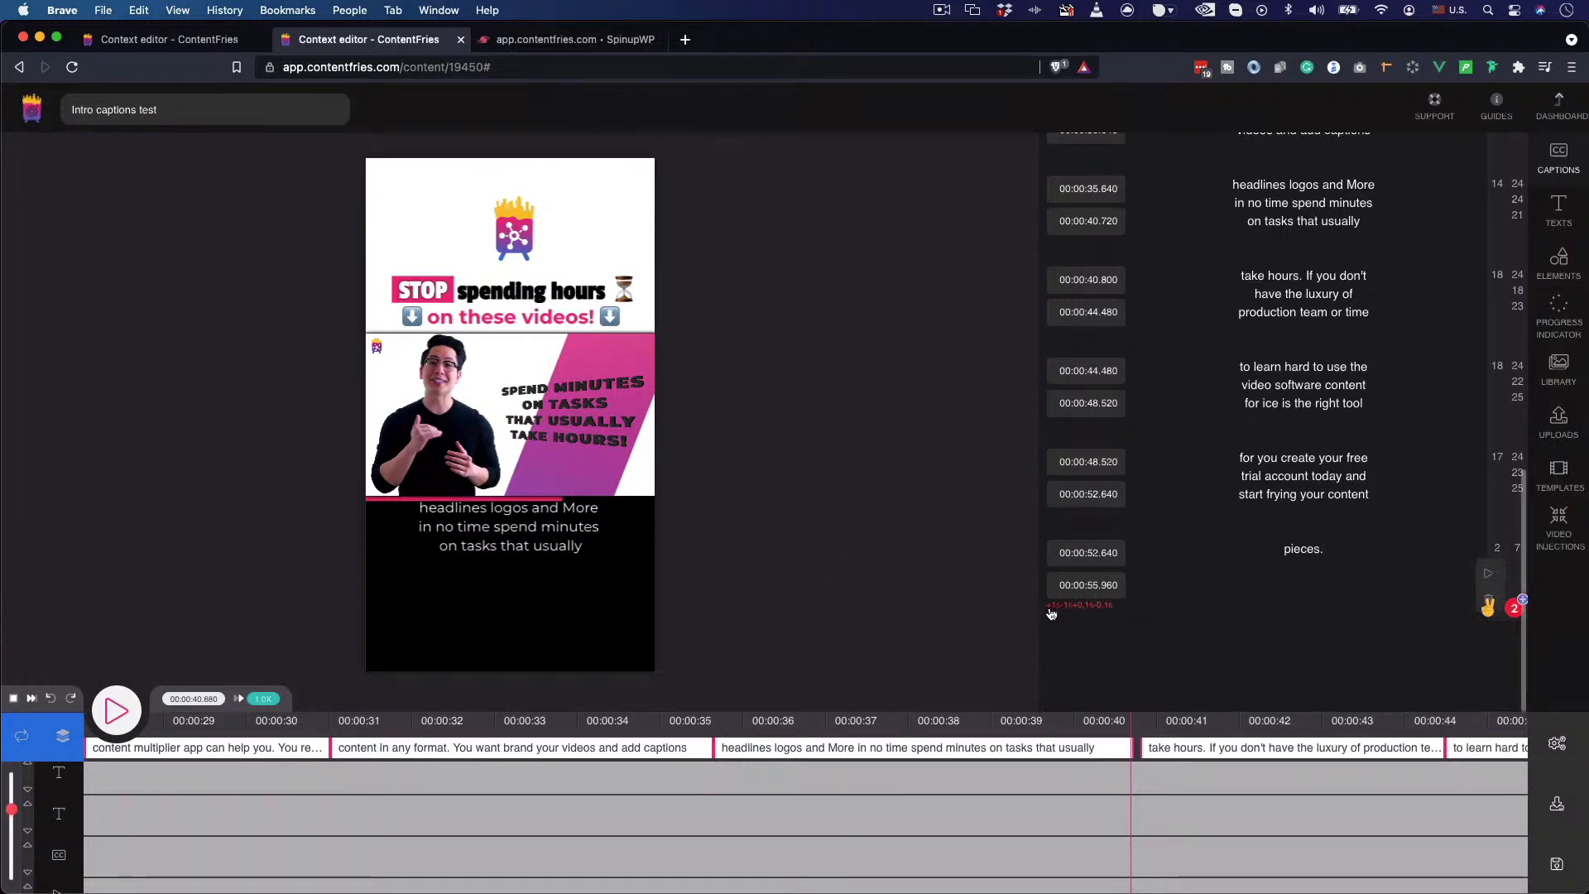
- Extend the end of the last caption "pieces." in 1-second increments to 00:01:19.960
double_click(1050, 609)
left_click(1051, 608)
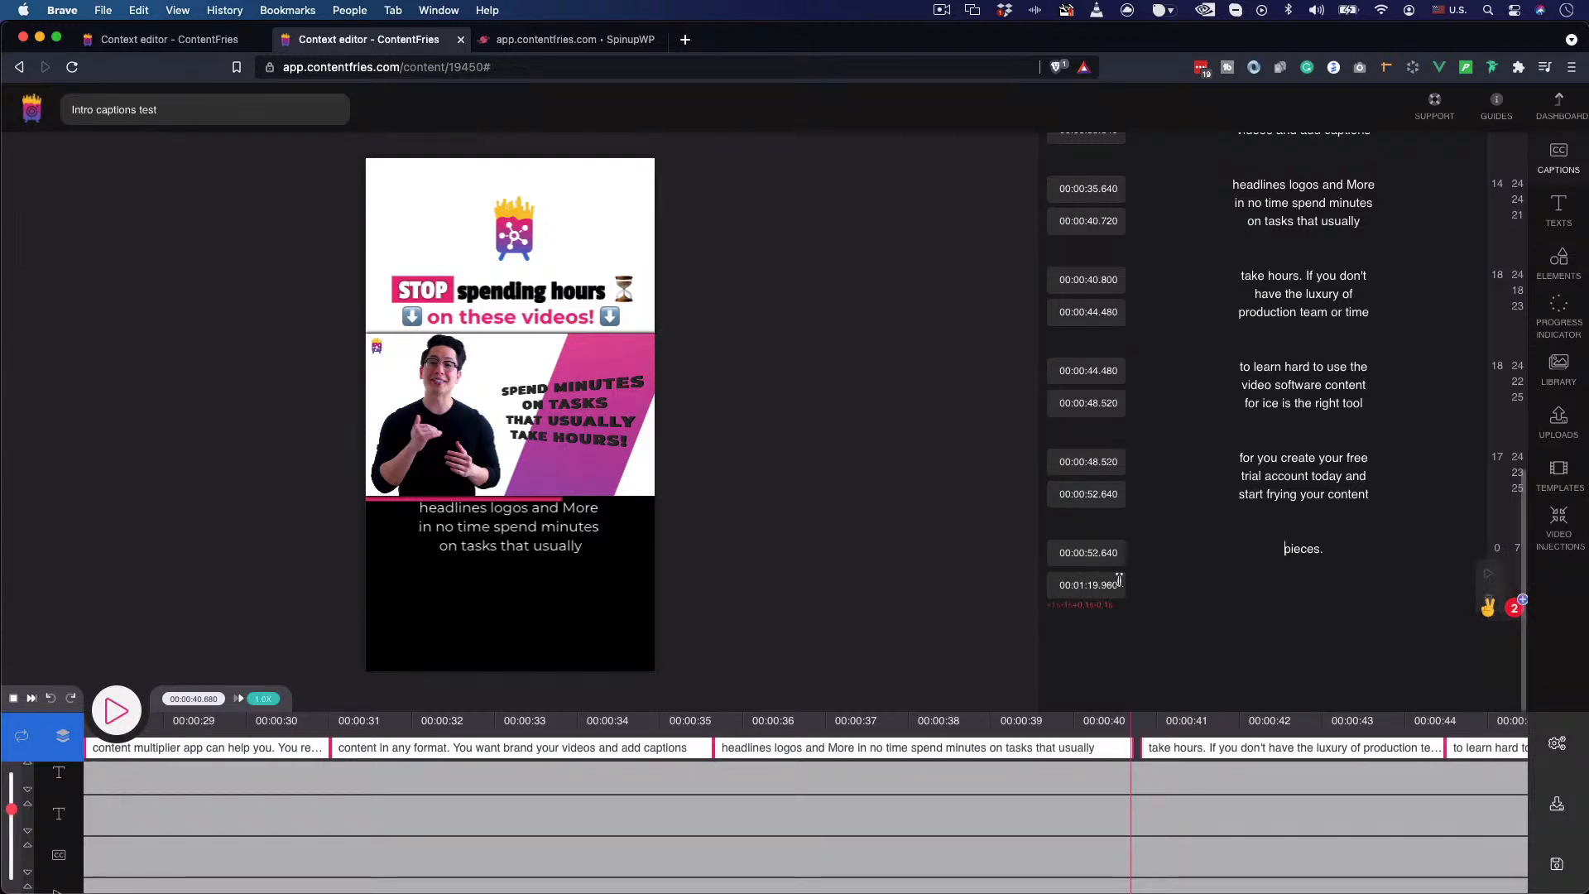
- Shorten the last caption "pieces." on the timeline so that it ends at 00:01:00.000
left_click_drag(14, 813, 12, 785)
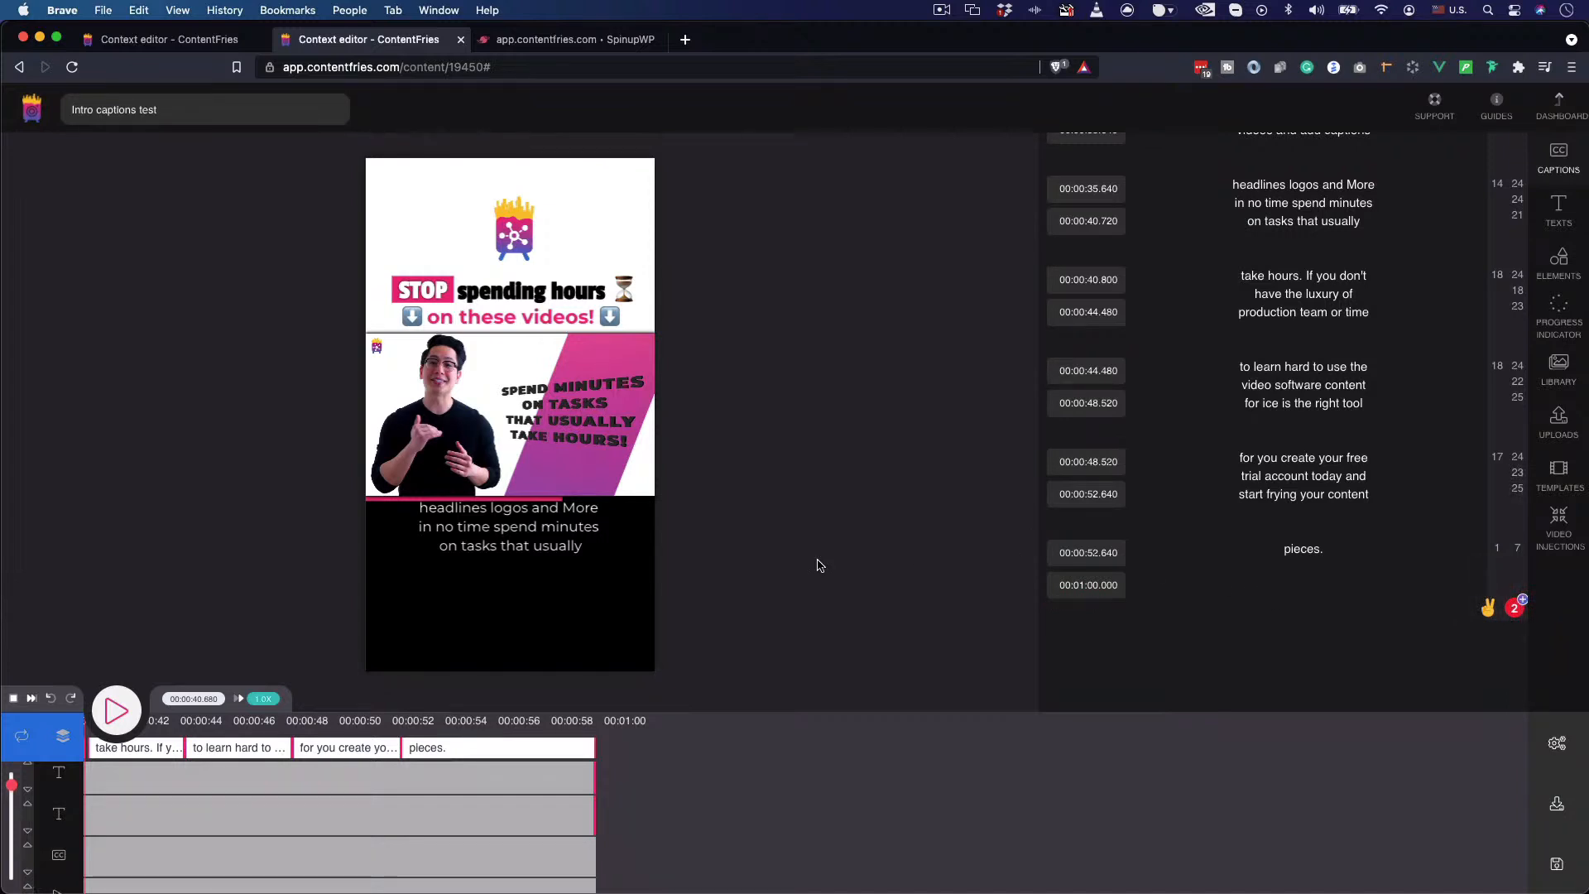
scroll(1374, 552, "up", 15)
scroll(1312, 546, "down", 15)
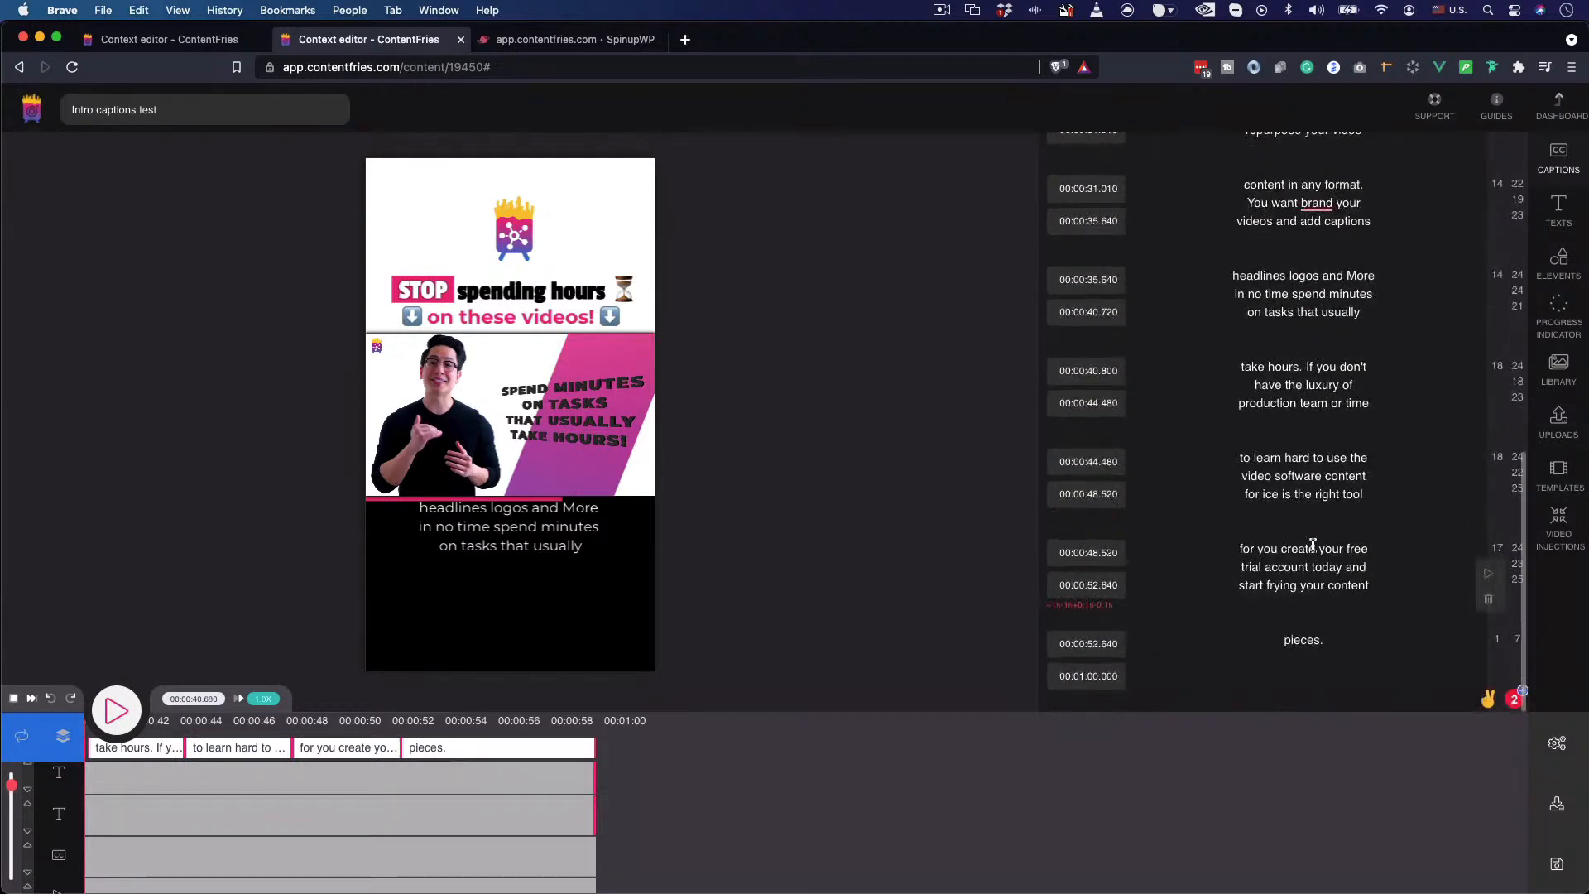
scroll(1312, 546, "up", 1)
scroll(1313, 546, "down", 1)
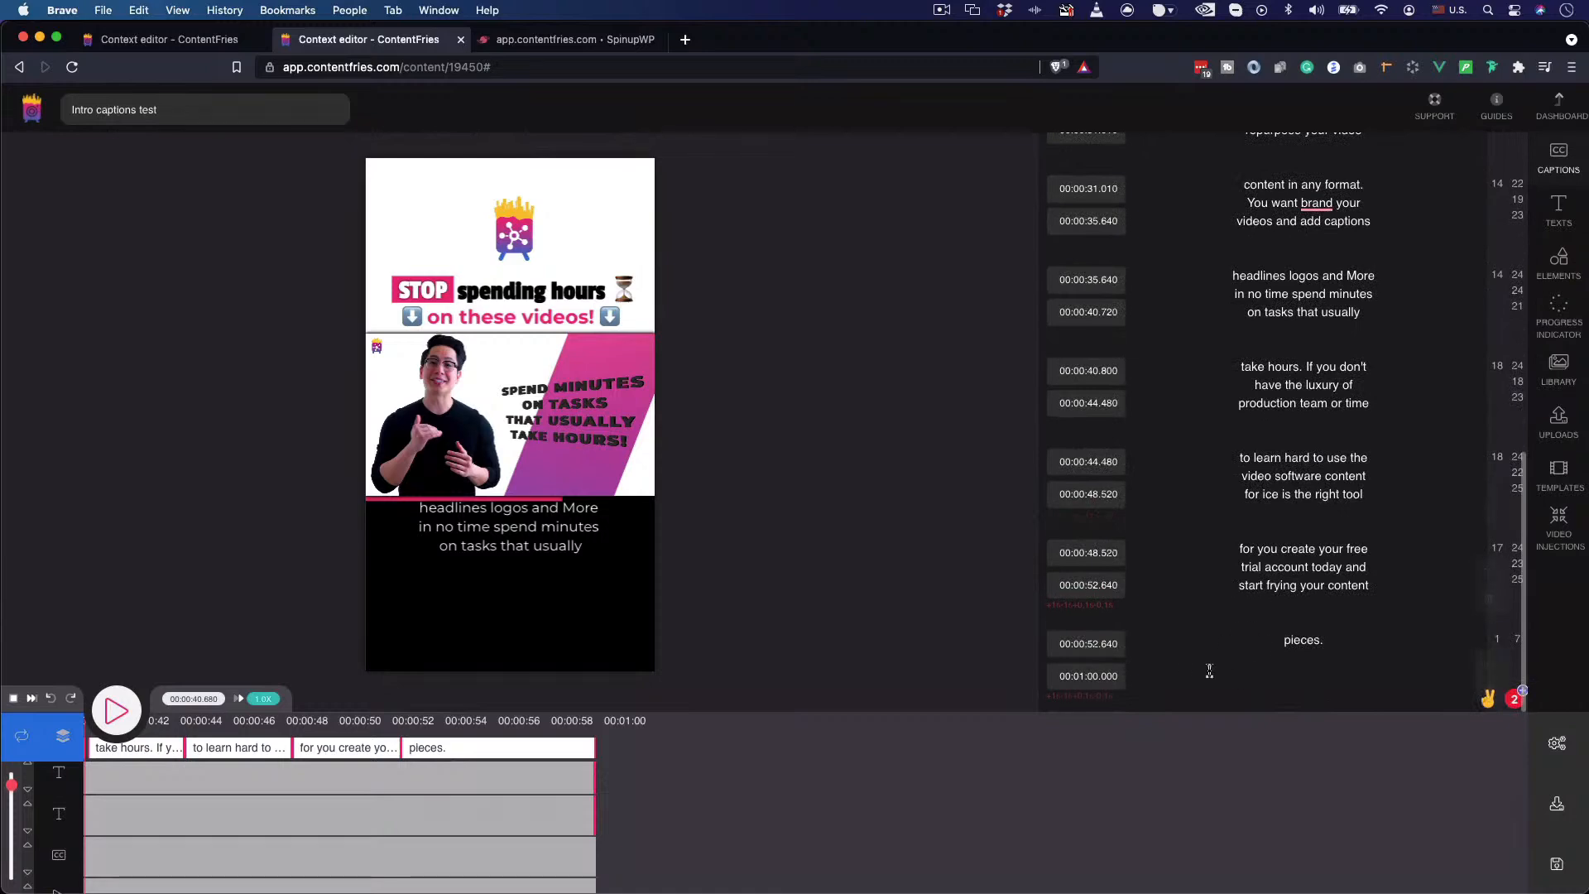
- Merge "pieces." into the preceding caption, and split the merged caption before "start frying your content pieces."
left_click(1245, 646)
key("BackSpace")
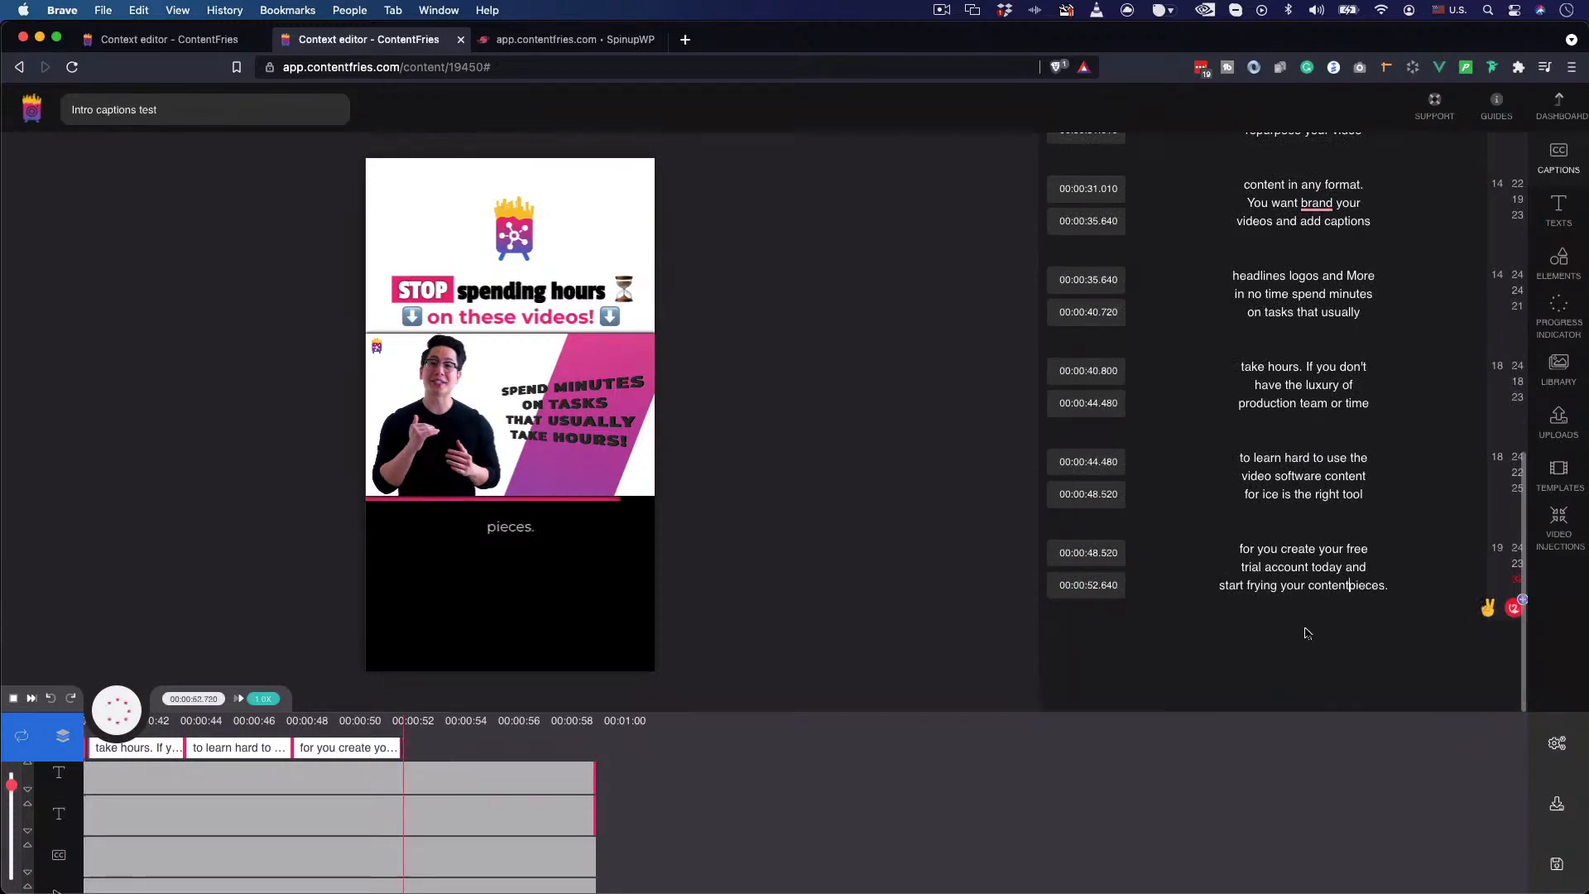
left_click(1370, 567)
key("Return")
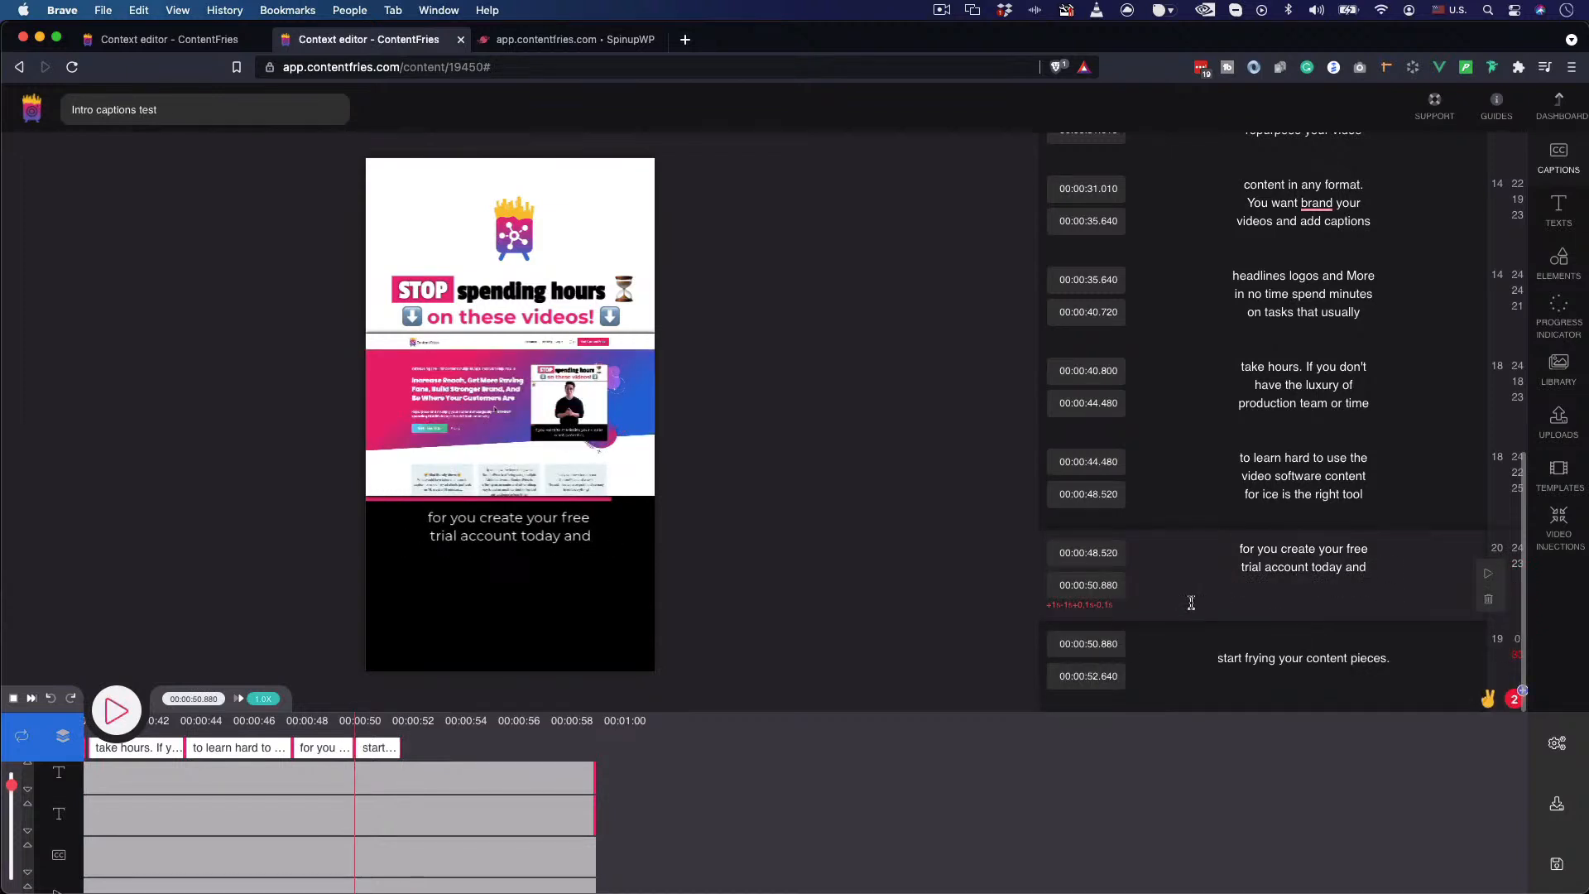
left_click(1205, 643)
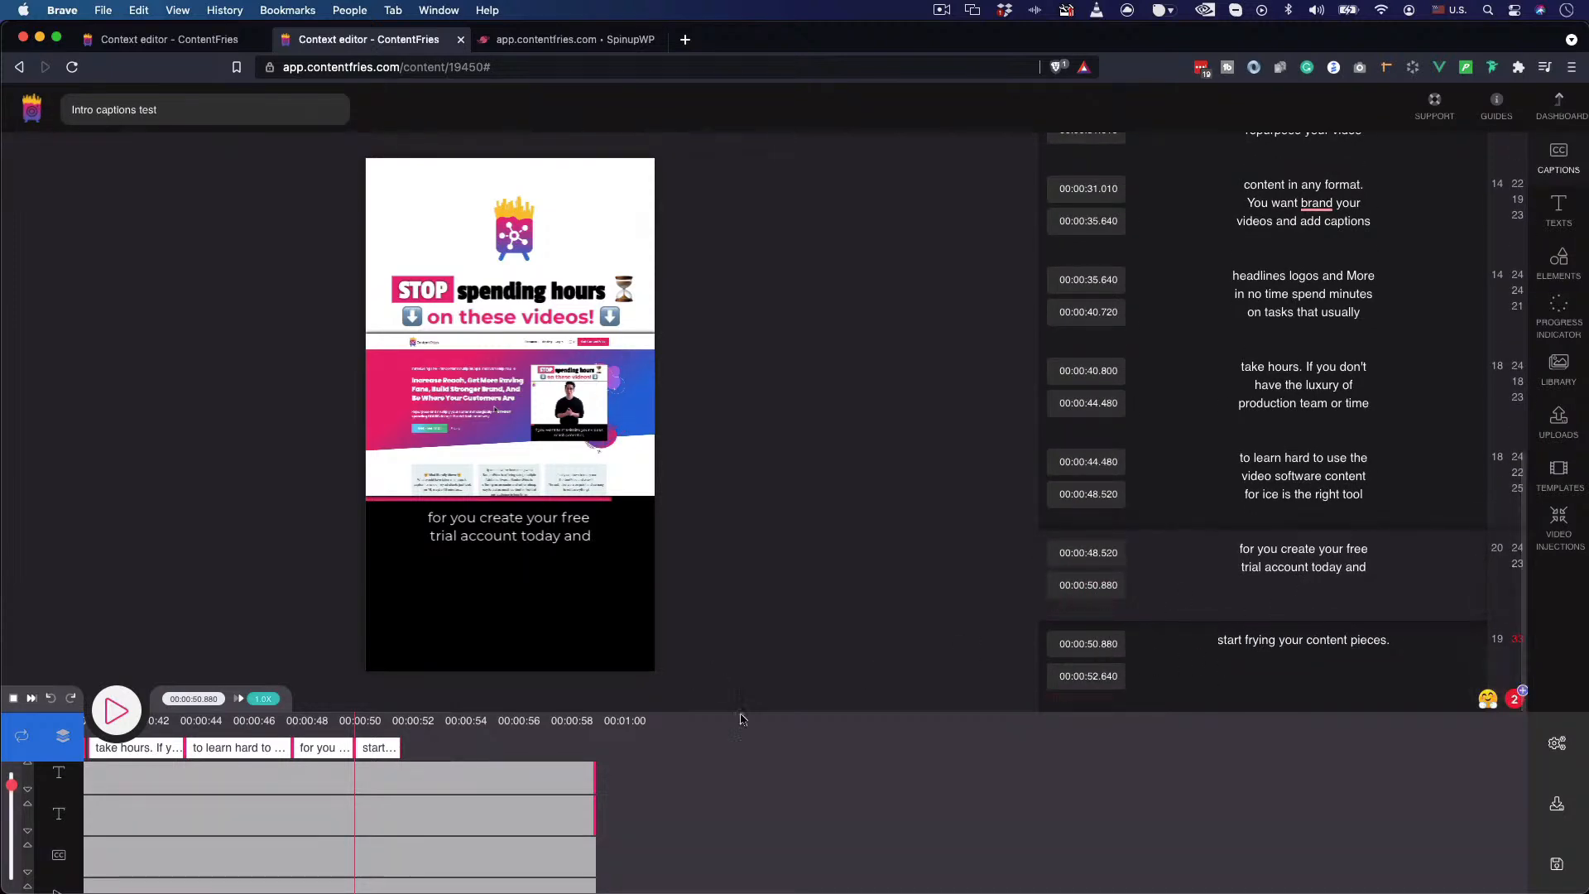
- Recalculate all captions in the advanced captions editor at 25 characters per line and 3 lines per caption, confirming the timing reset
scroll(1234, 511, "up", 15)
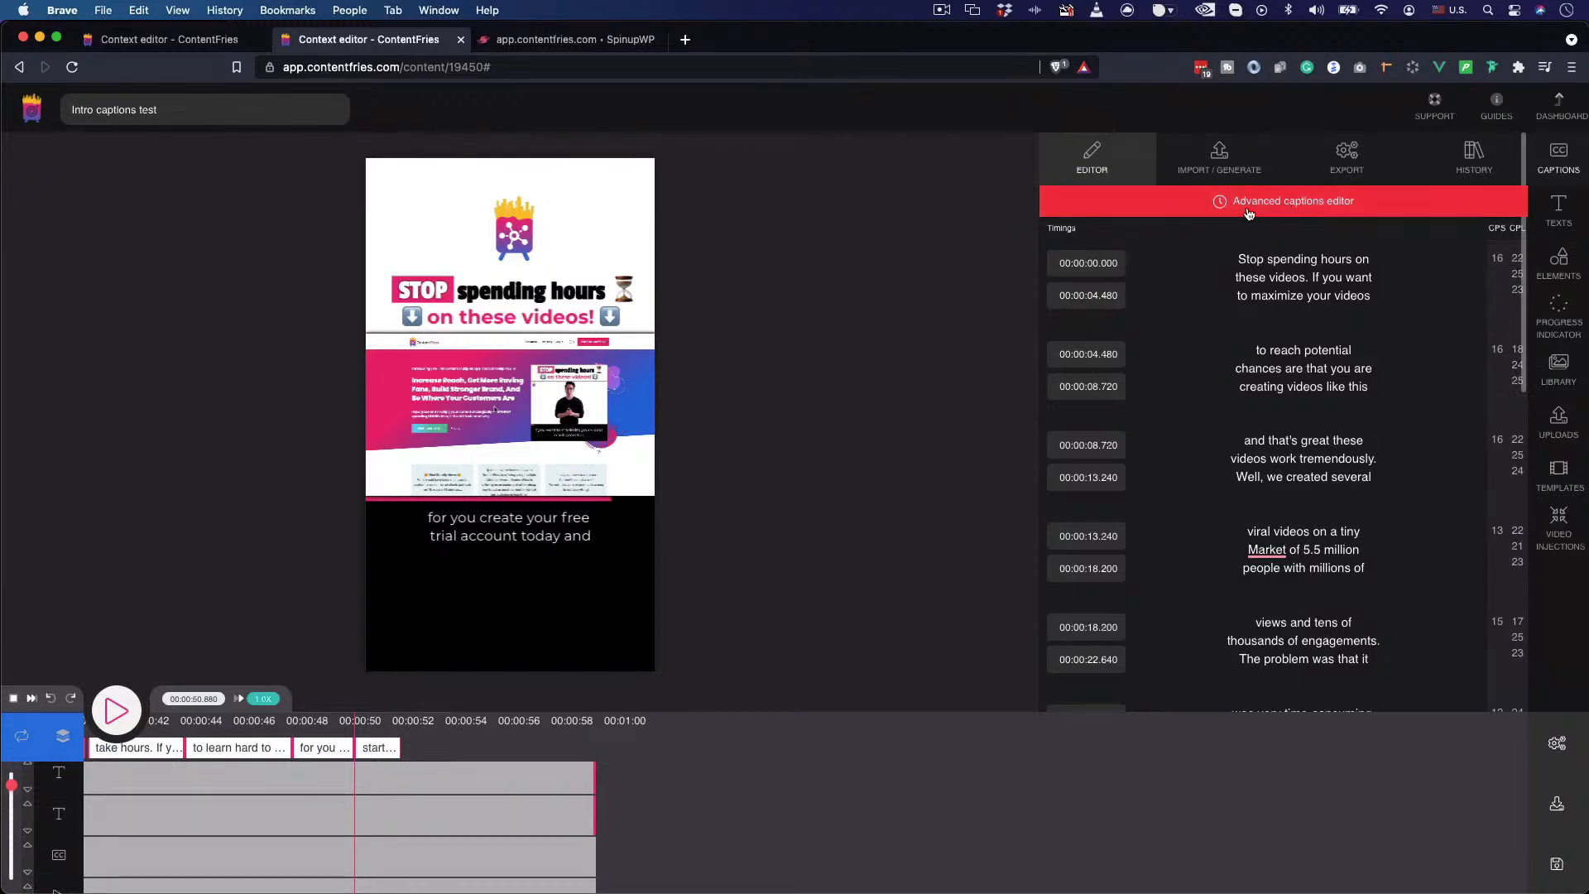
left_click(1154, 203)
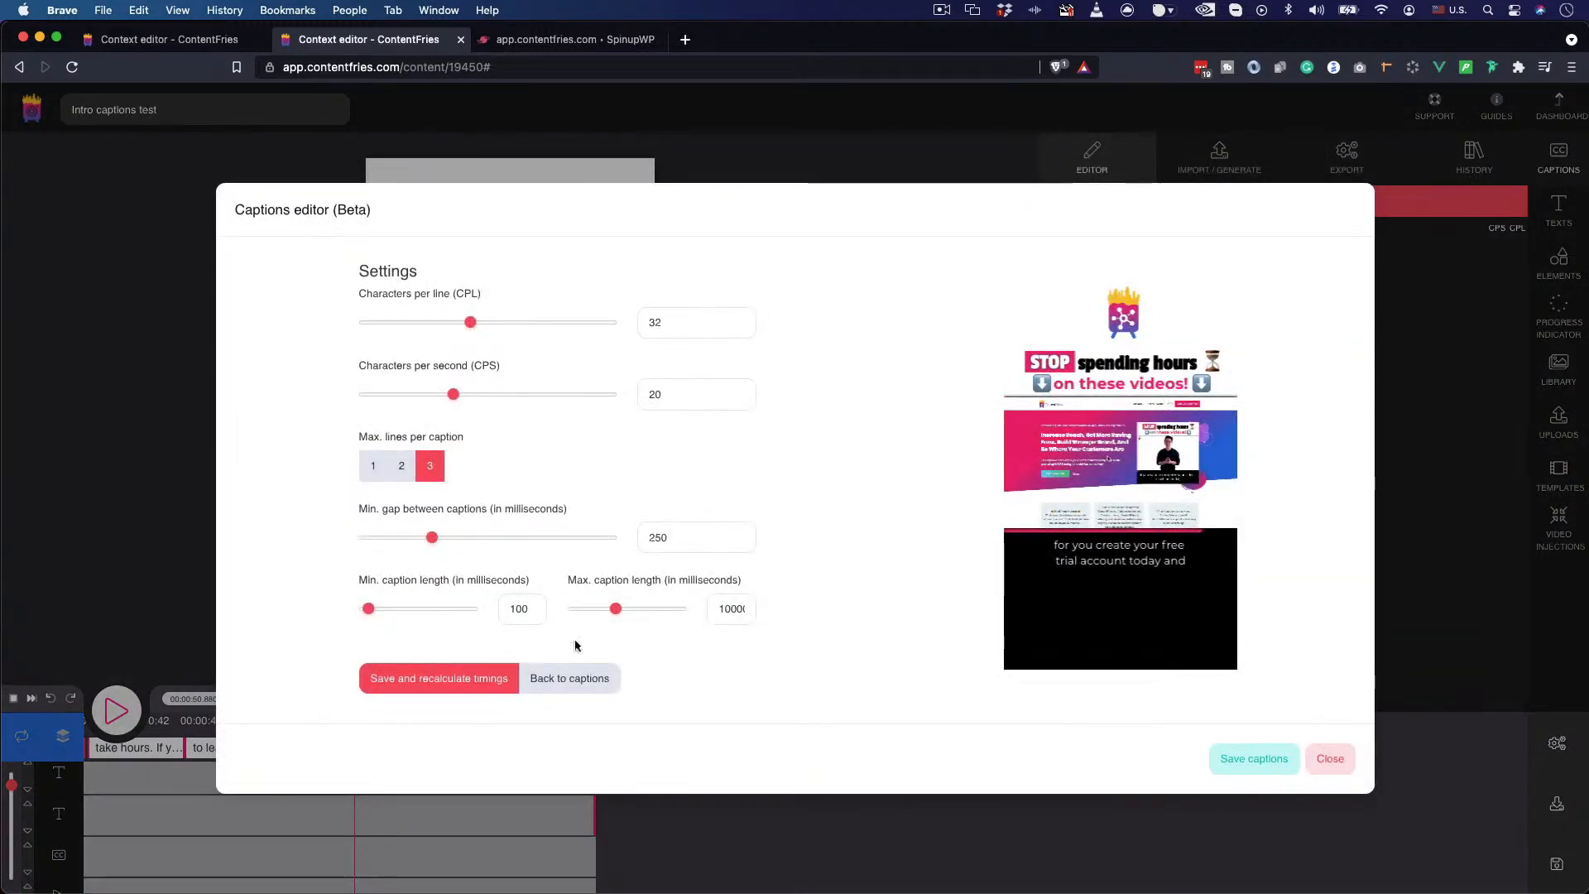
left_click(571, 677)
left_click(796, 260)
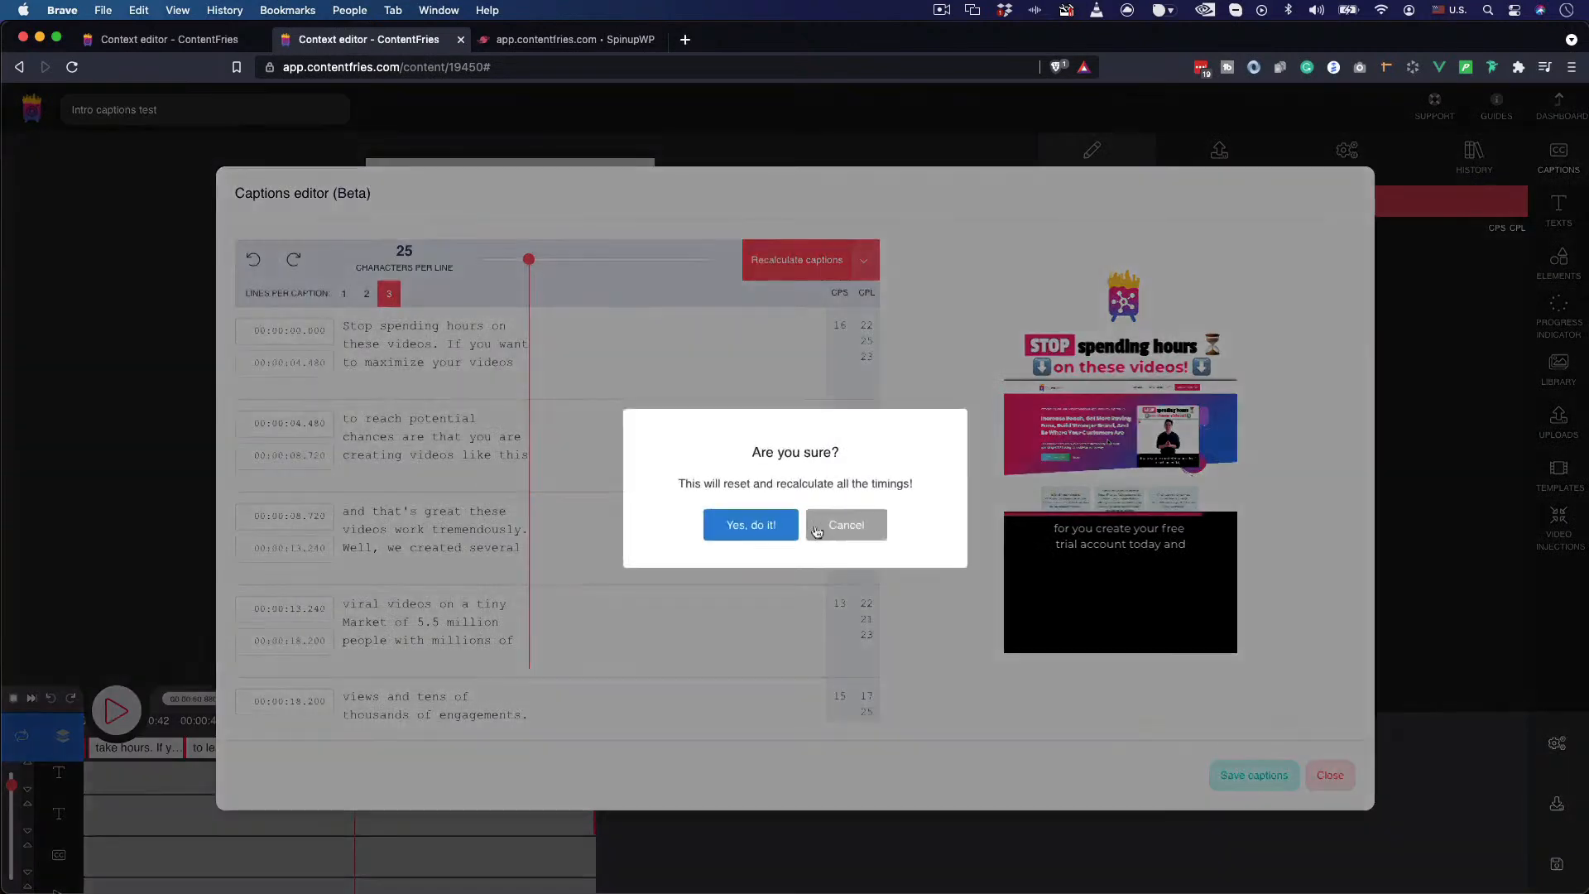
left_click(745, 525)
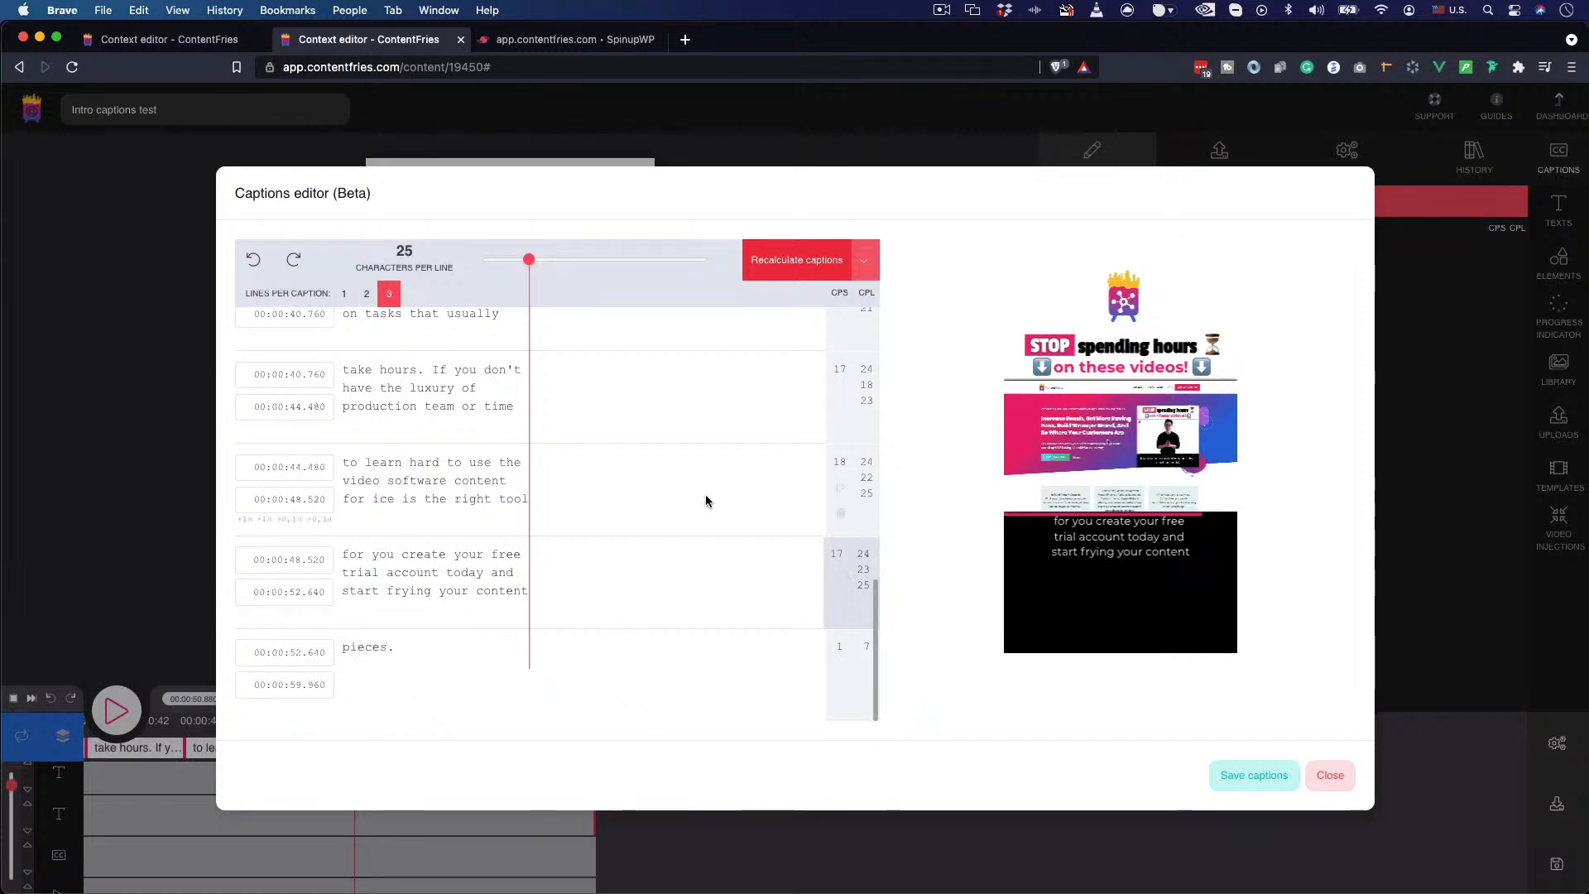
- Look through the recalculated captions from first to last in the advanced captions editor, and close it
scroll(706, 495, "up", 10)
scroll(706, 494, "down", 10)
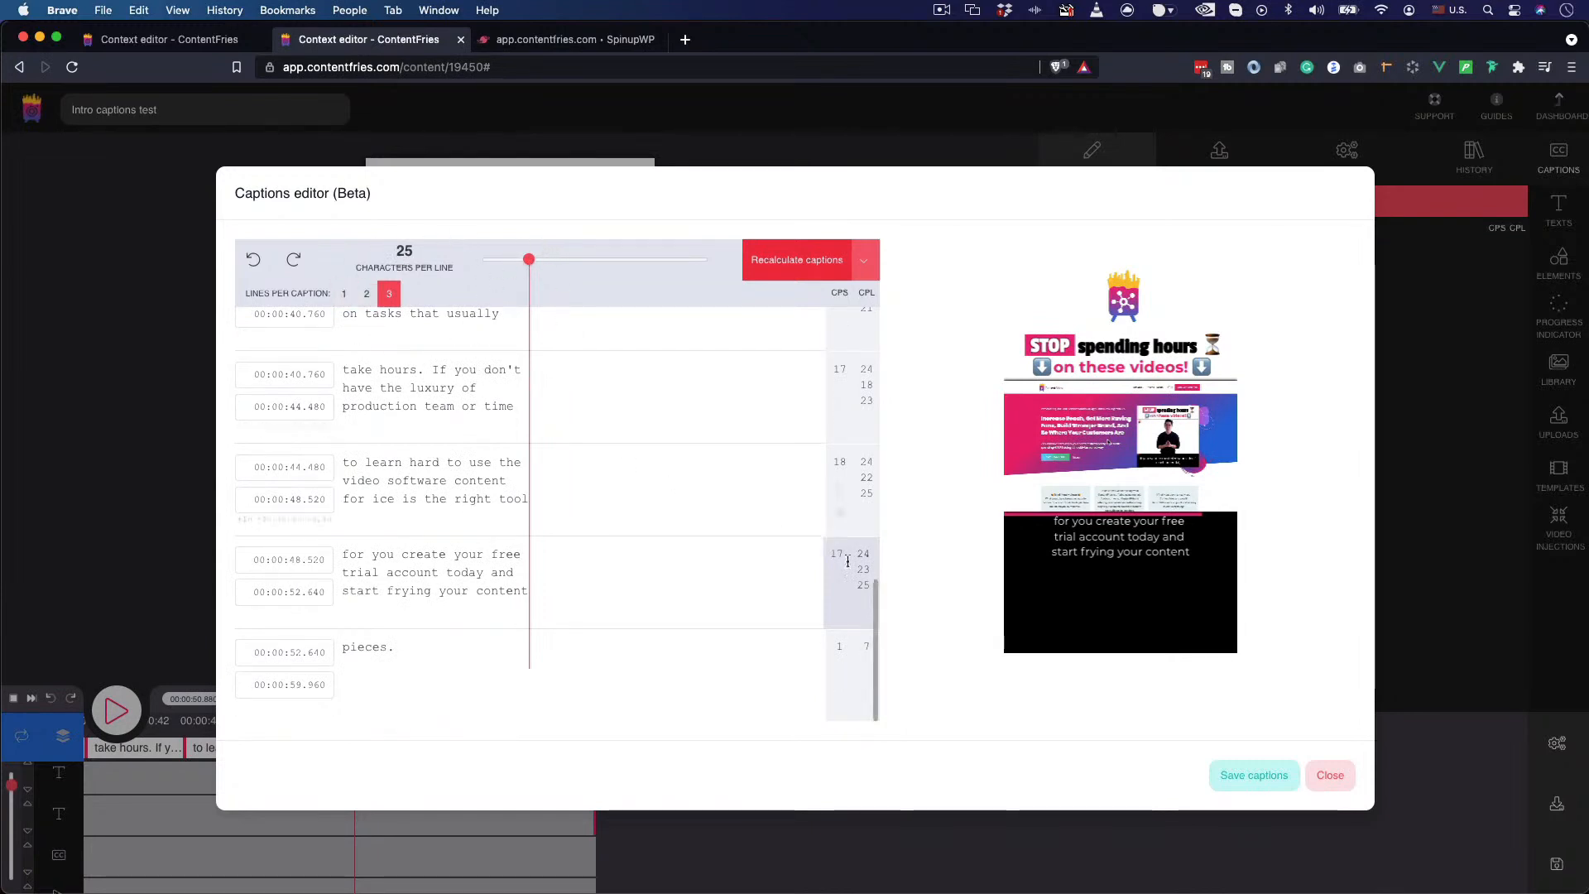
scroll(554, 356, "up", 15)
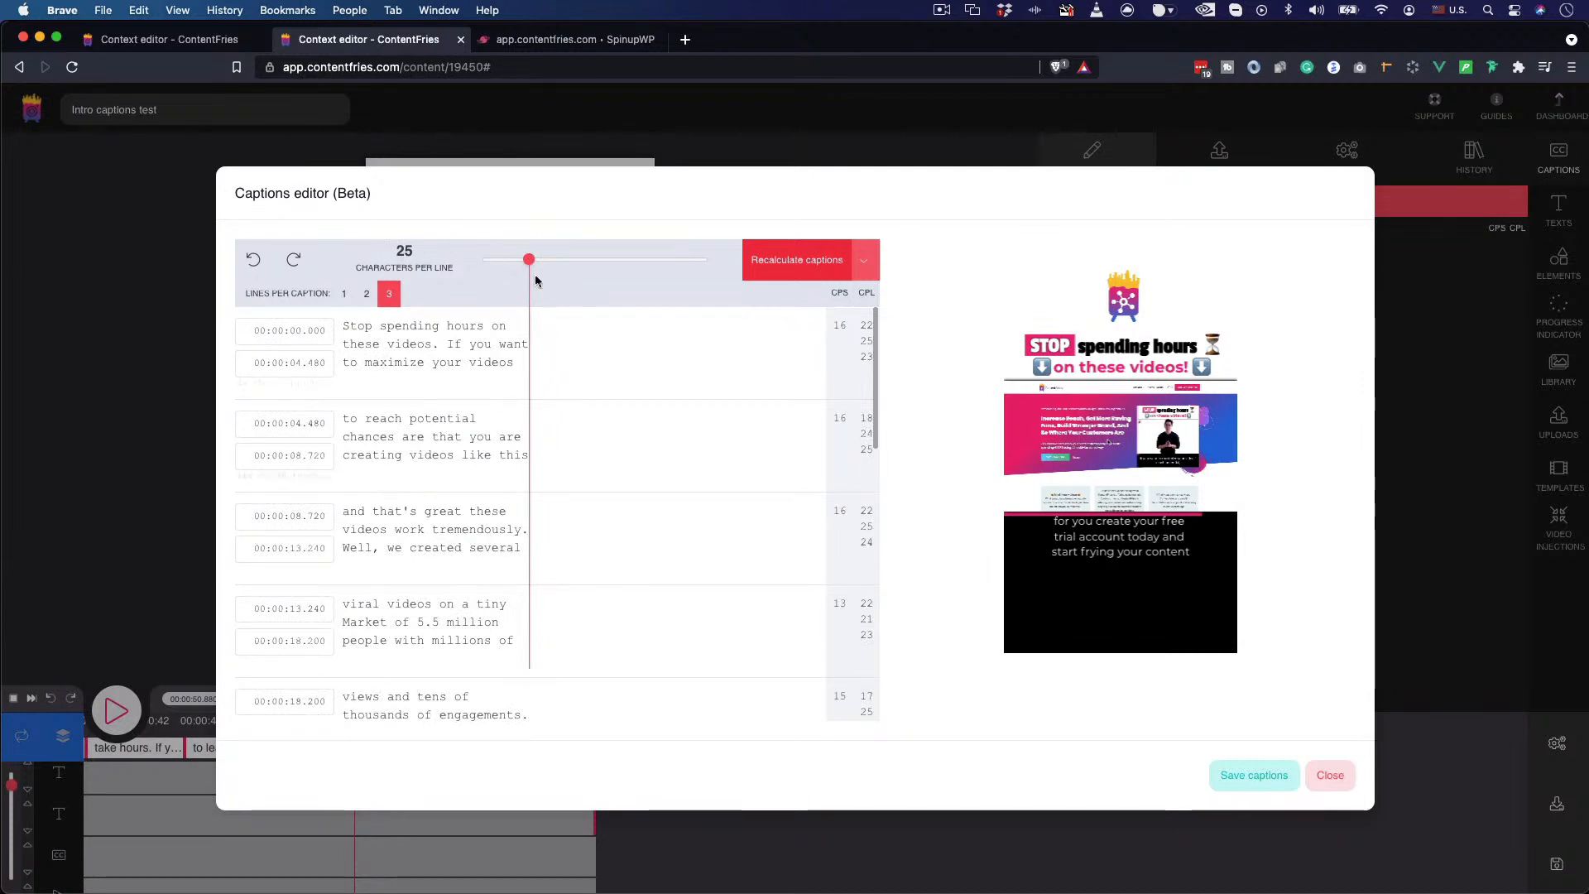
scroll(659, 461, "down", 15)
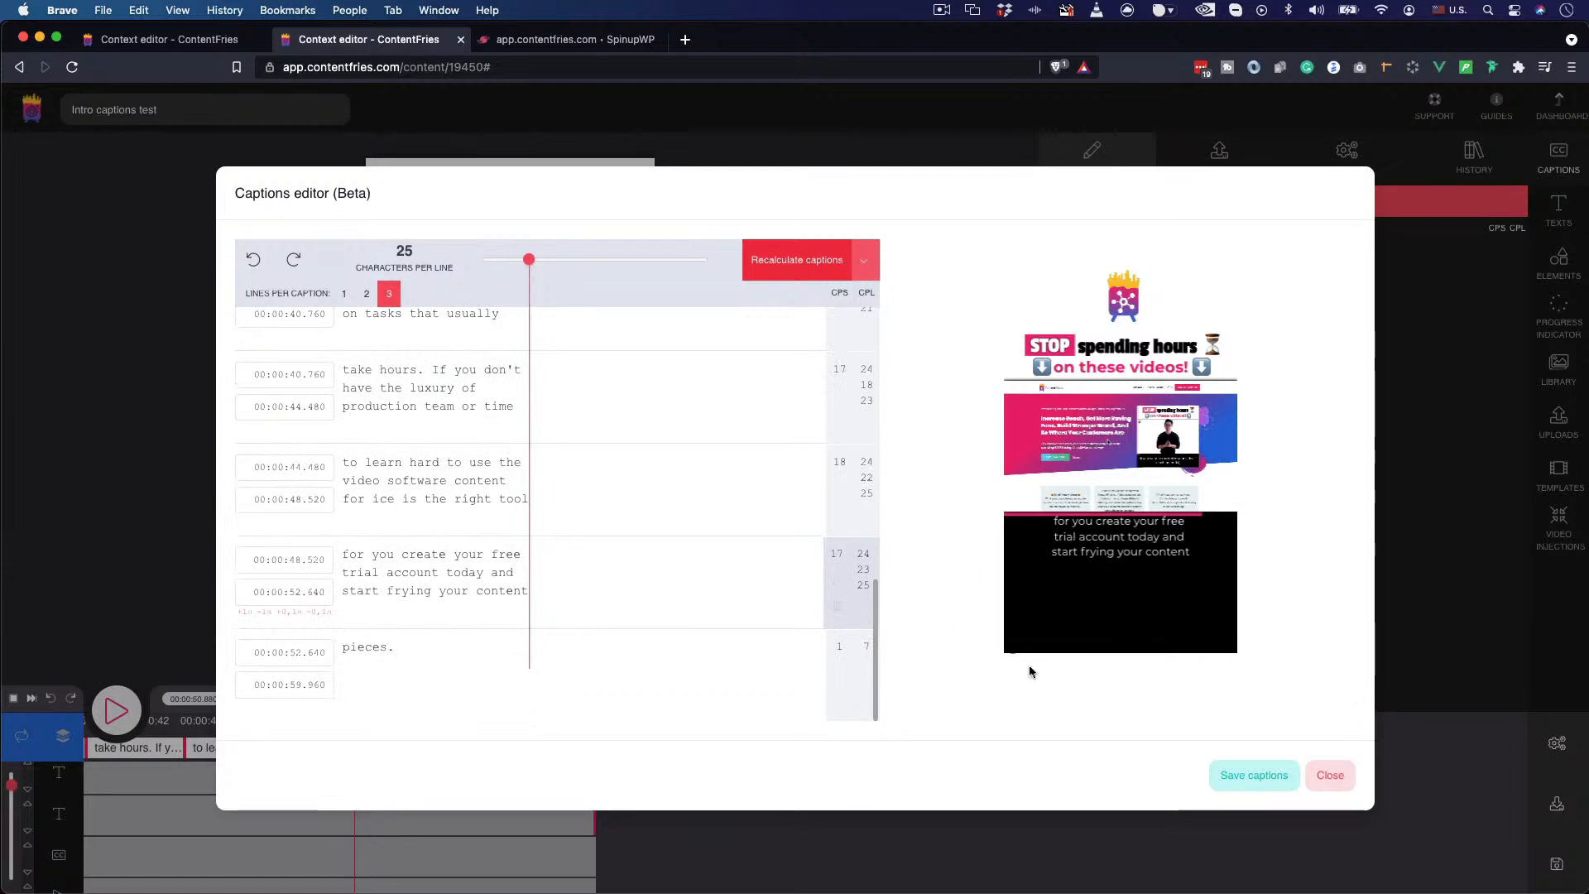
scroll(554, 431, "up", 15)
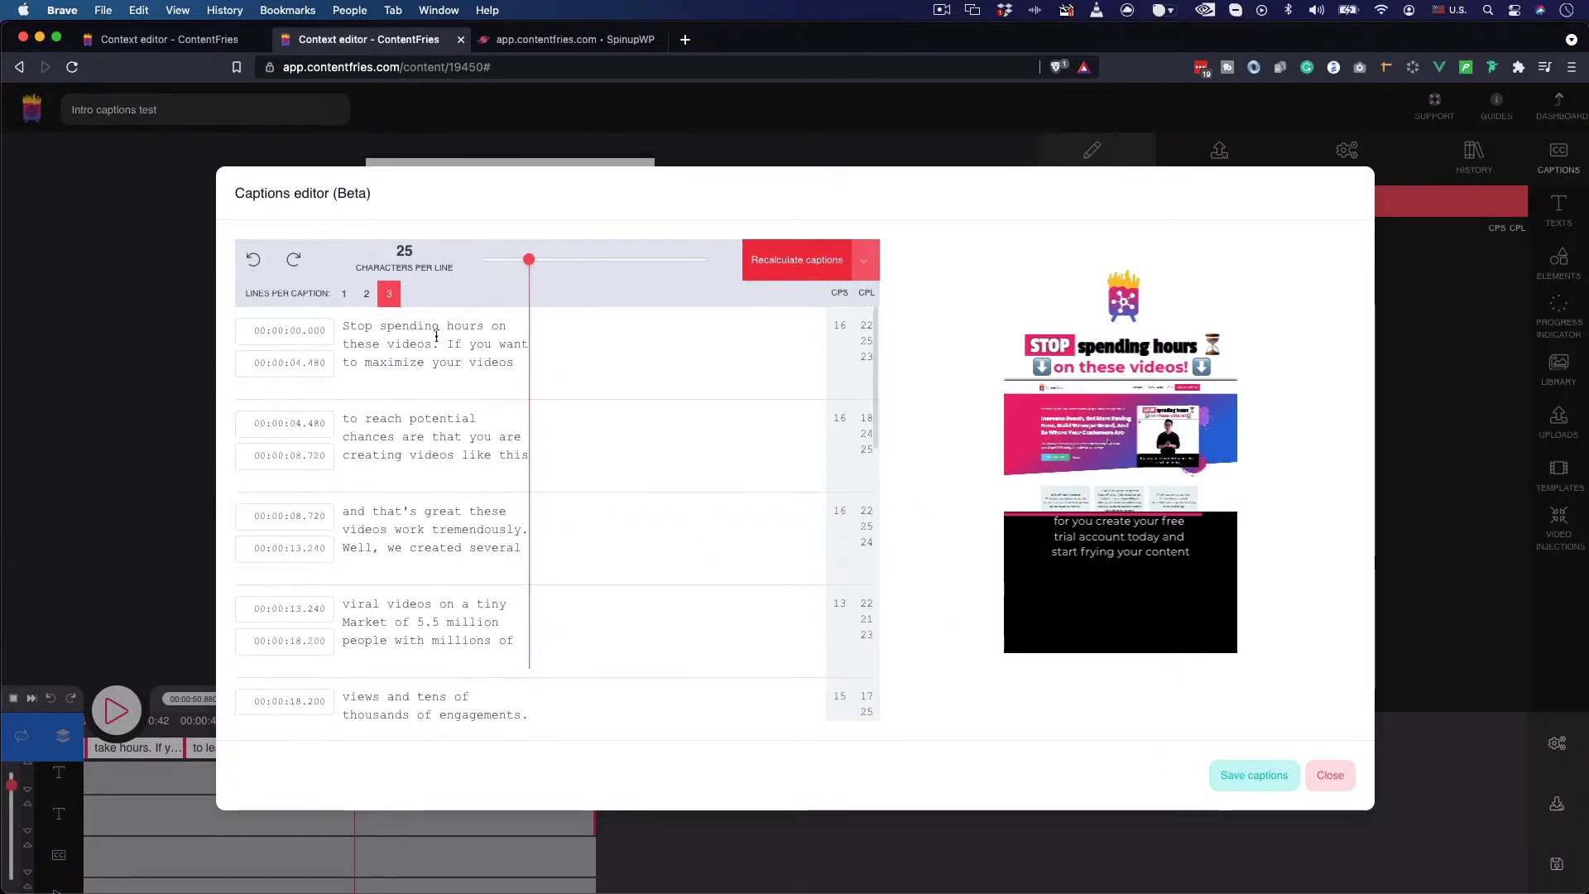
scroll(536, 571, "down", 15)
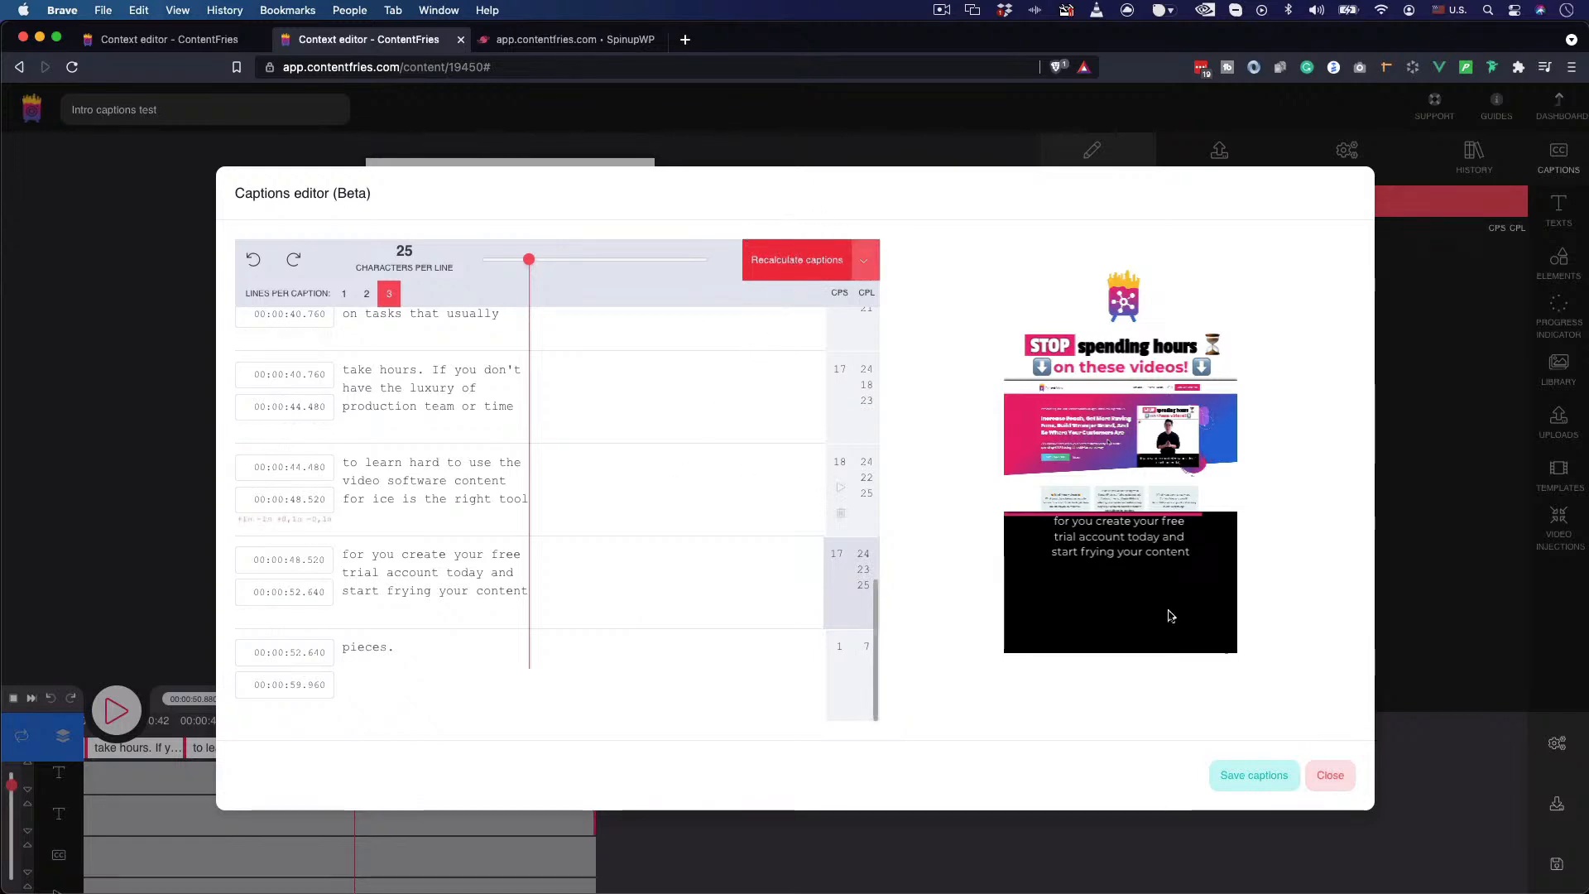
left_click(1330, 774)
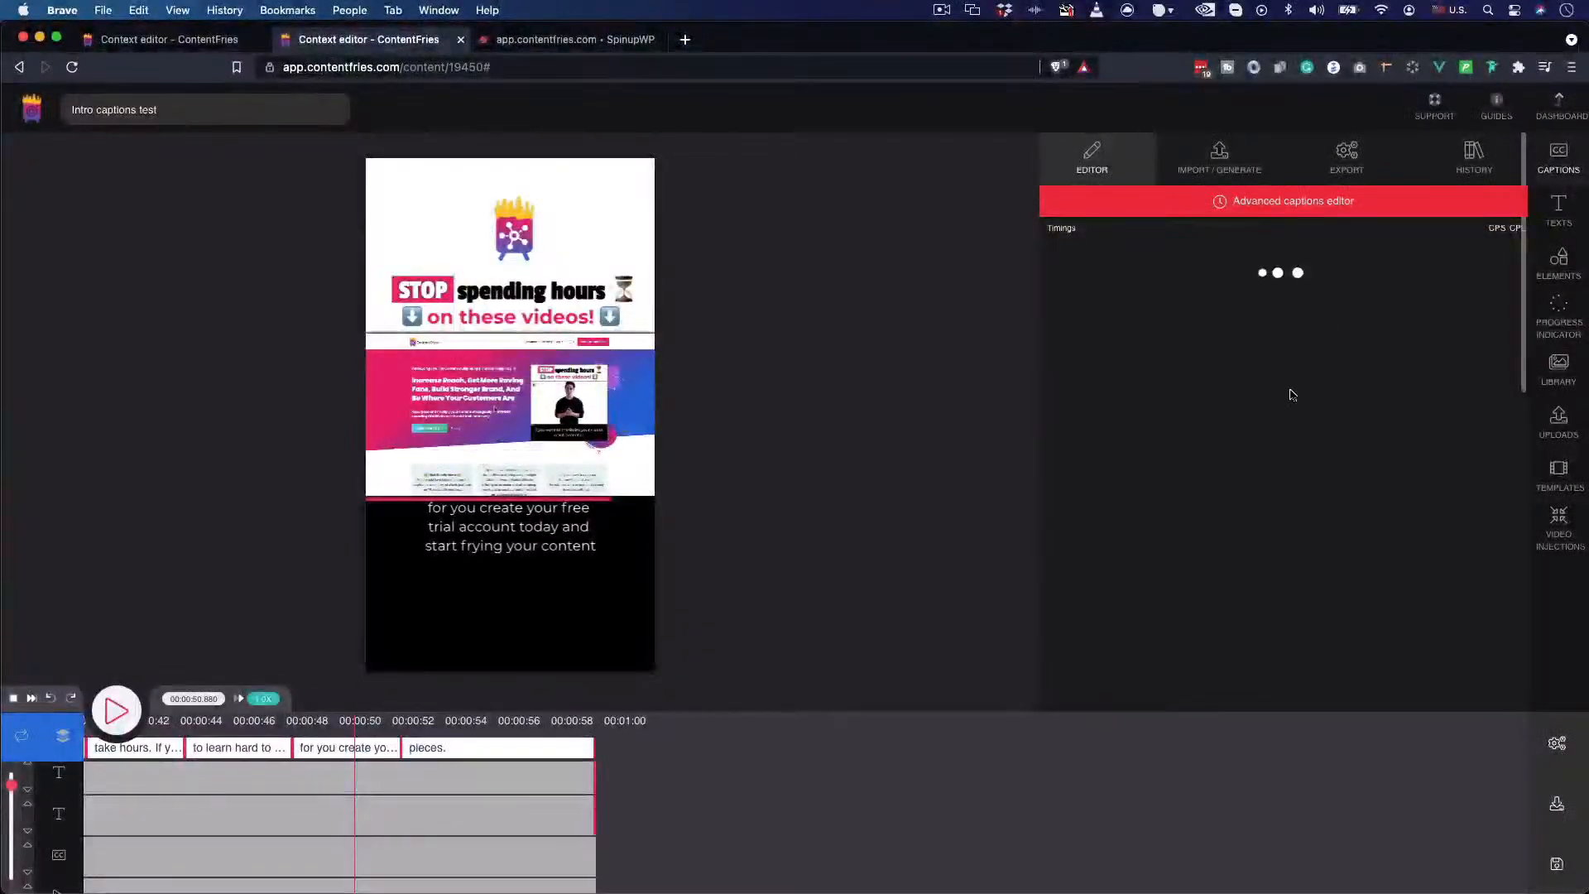
- Reopen the advanced captions editor, review the caption list and the additional recalculation options, and close it without changes
left_click(1282, 203)
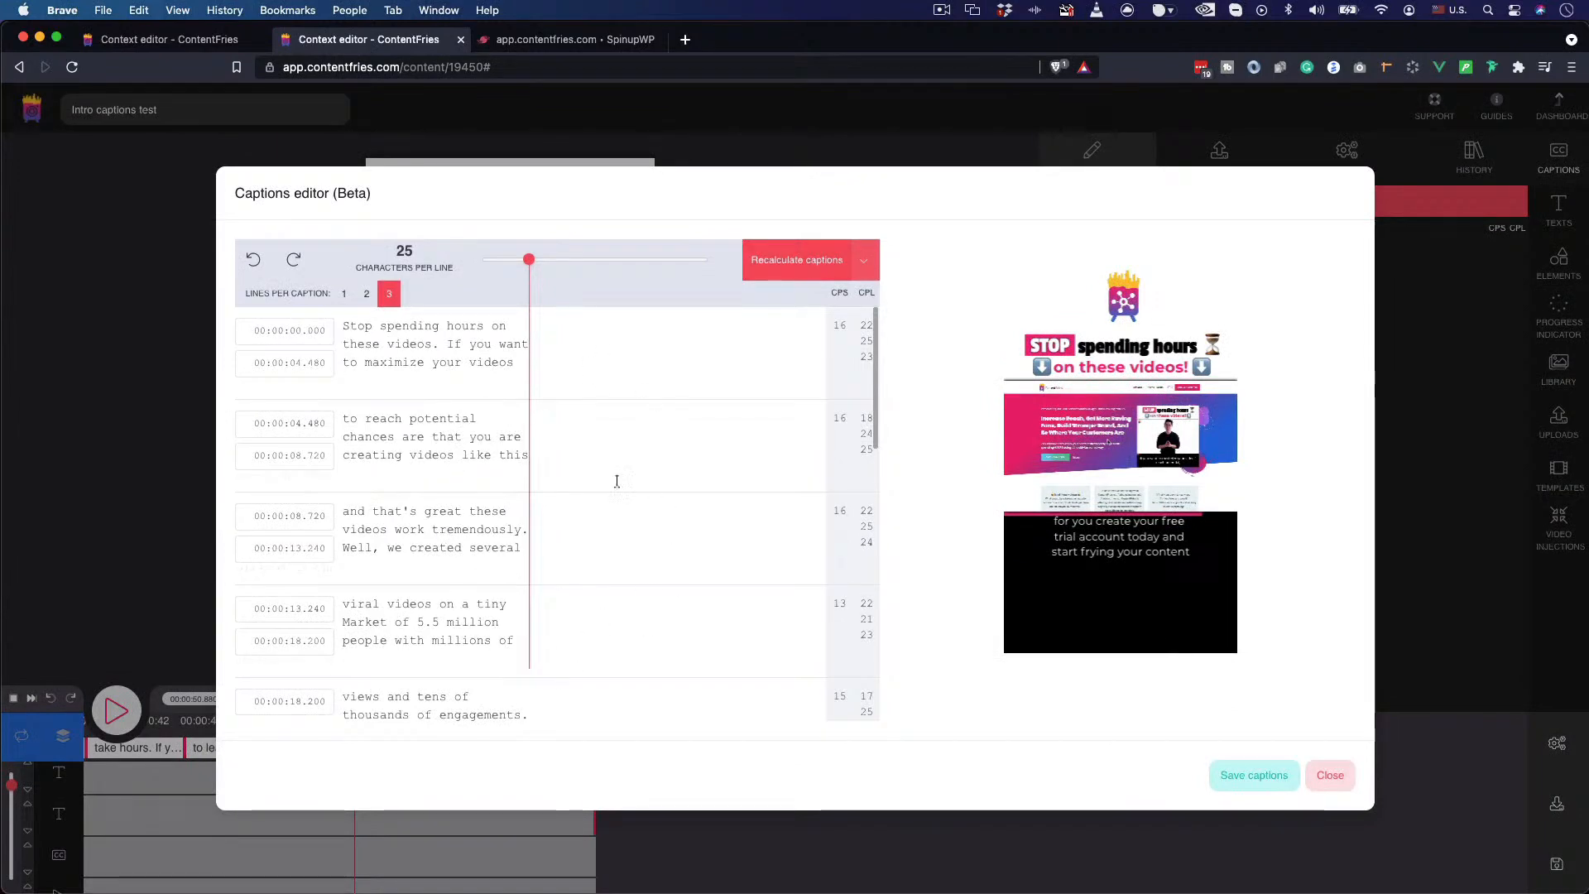
scroll(653, 500, "down", 10)
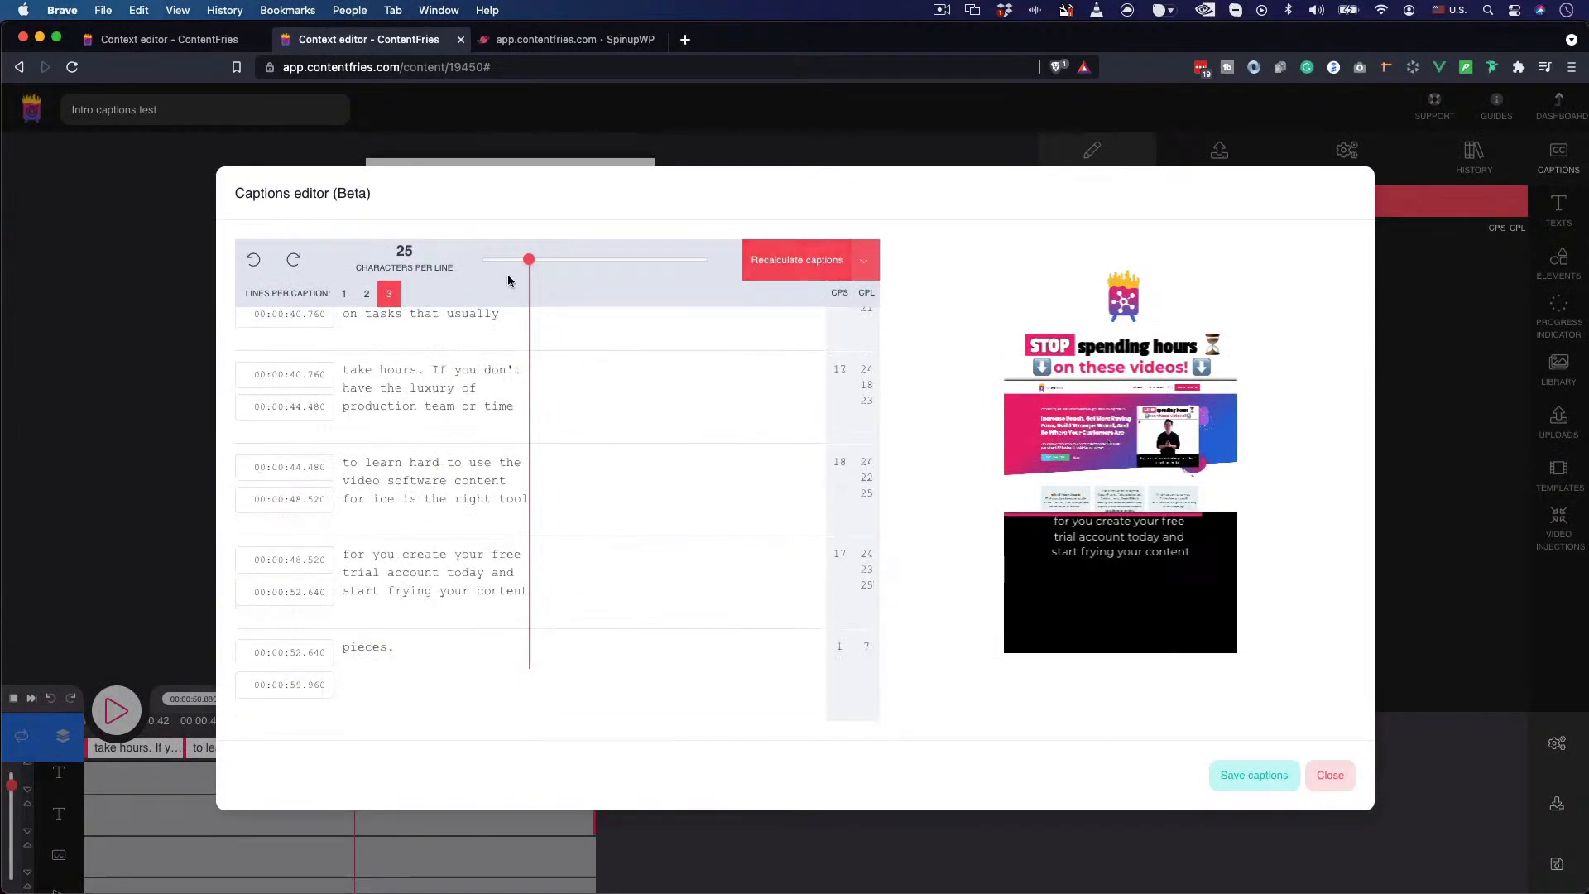
scroll(626, 479, "up", 10)
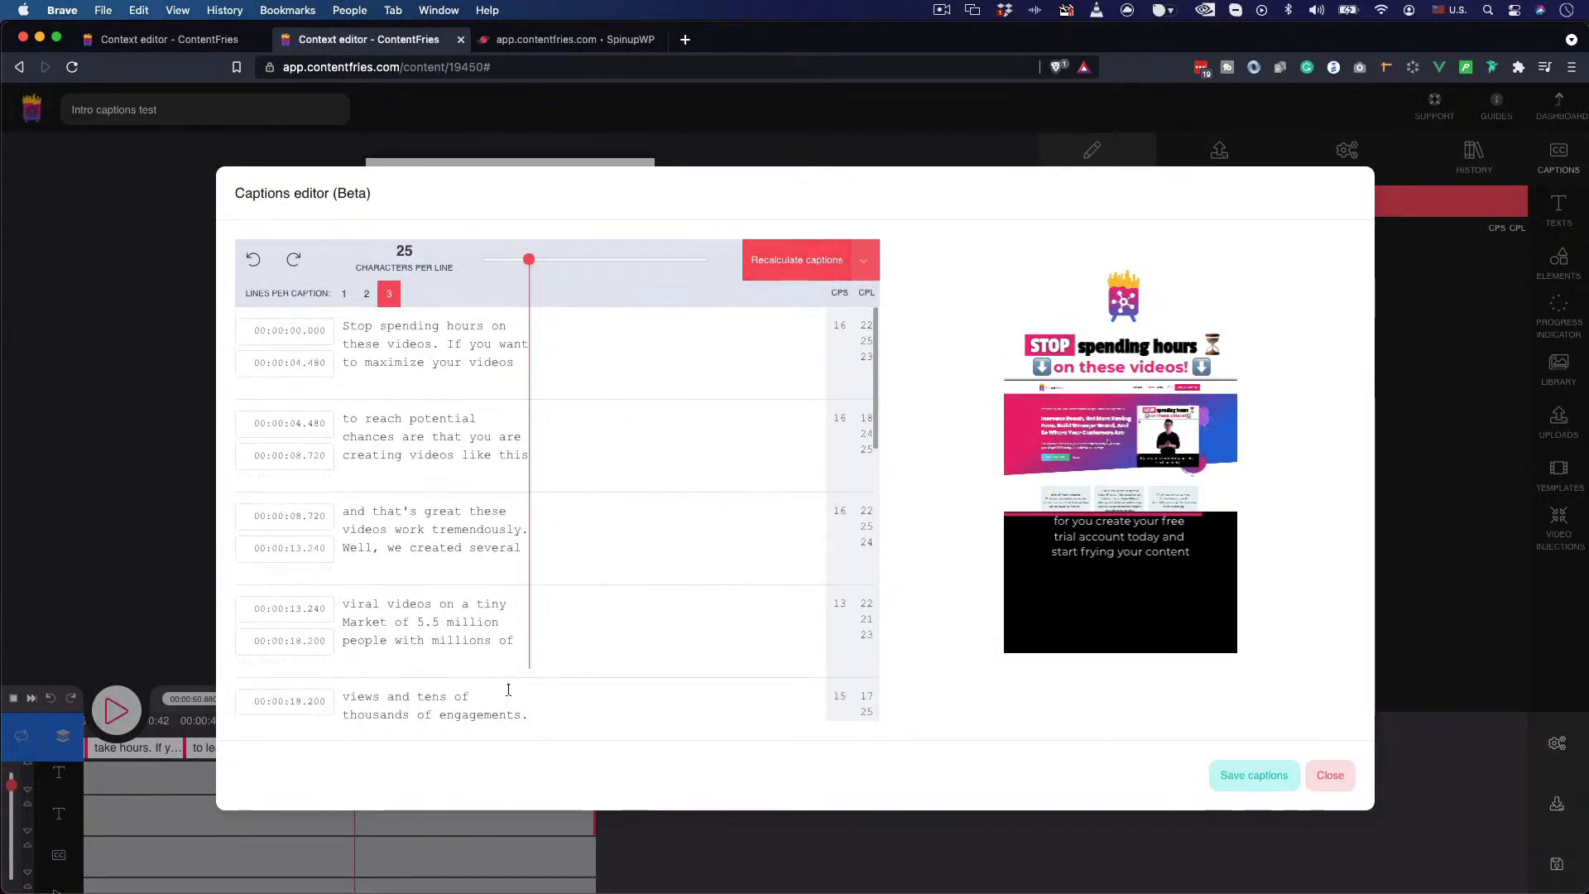
scroll(507, 653, "down", 5)
scroll(561, 627, "up", 5)
left_click(857, 261)
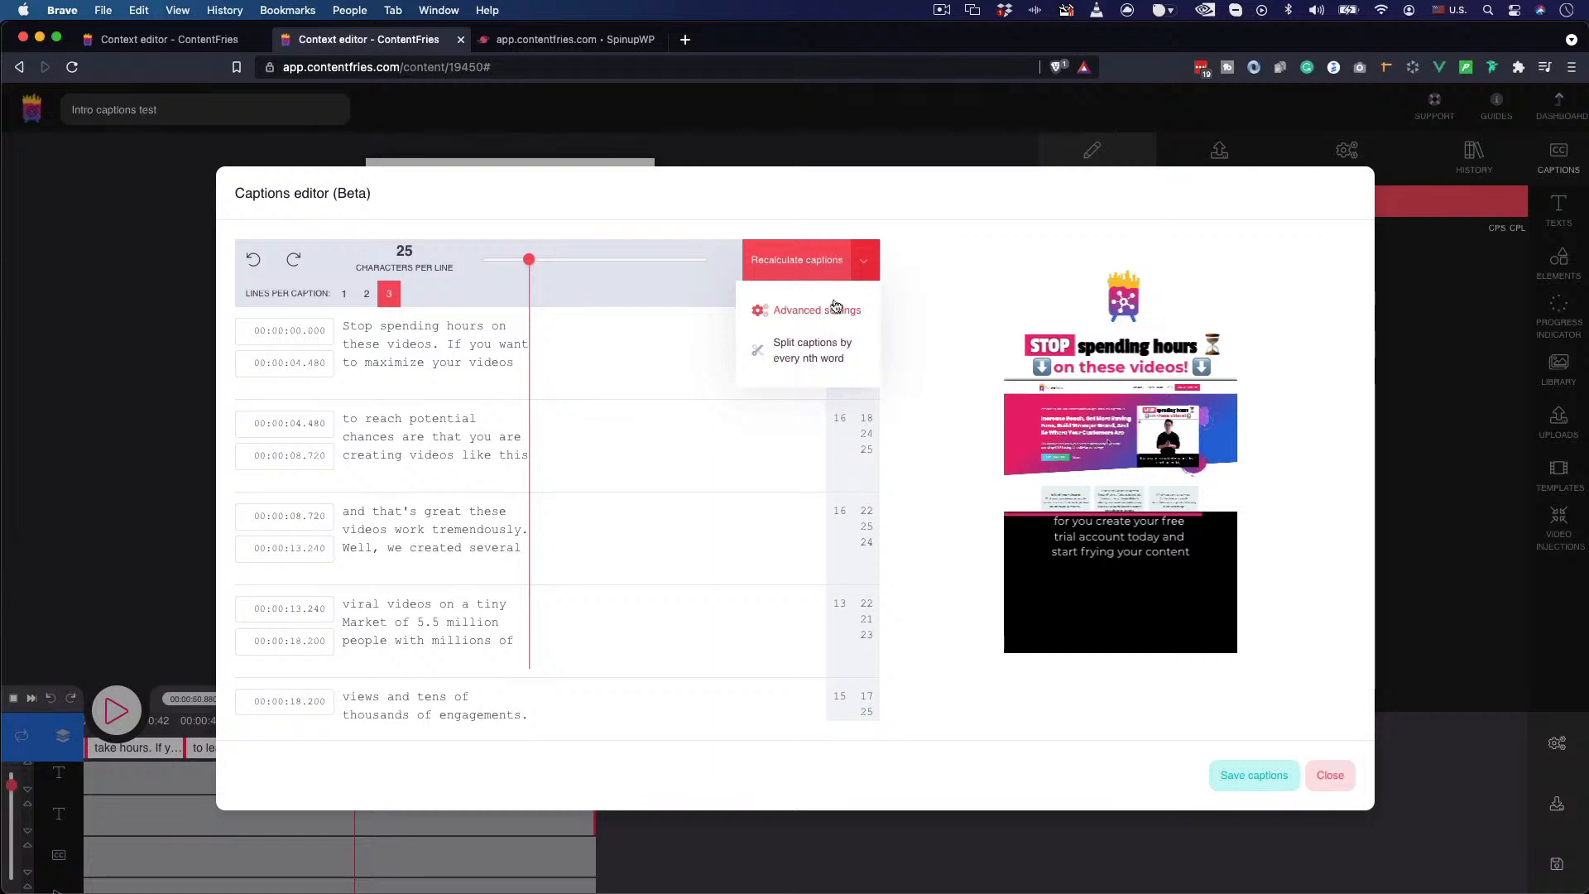
left_click(970, 435)
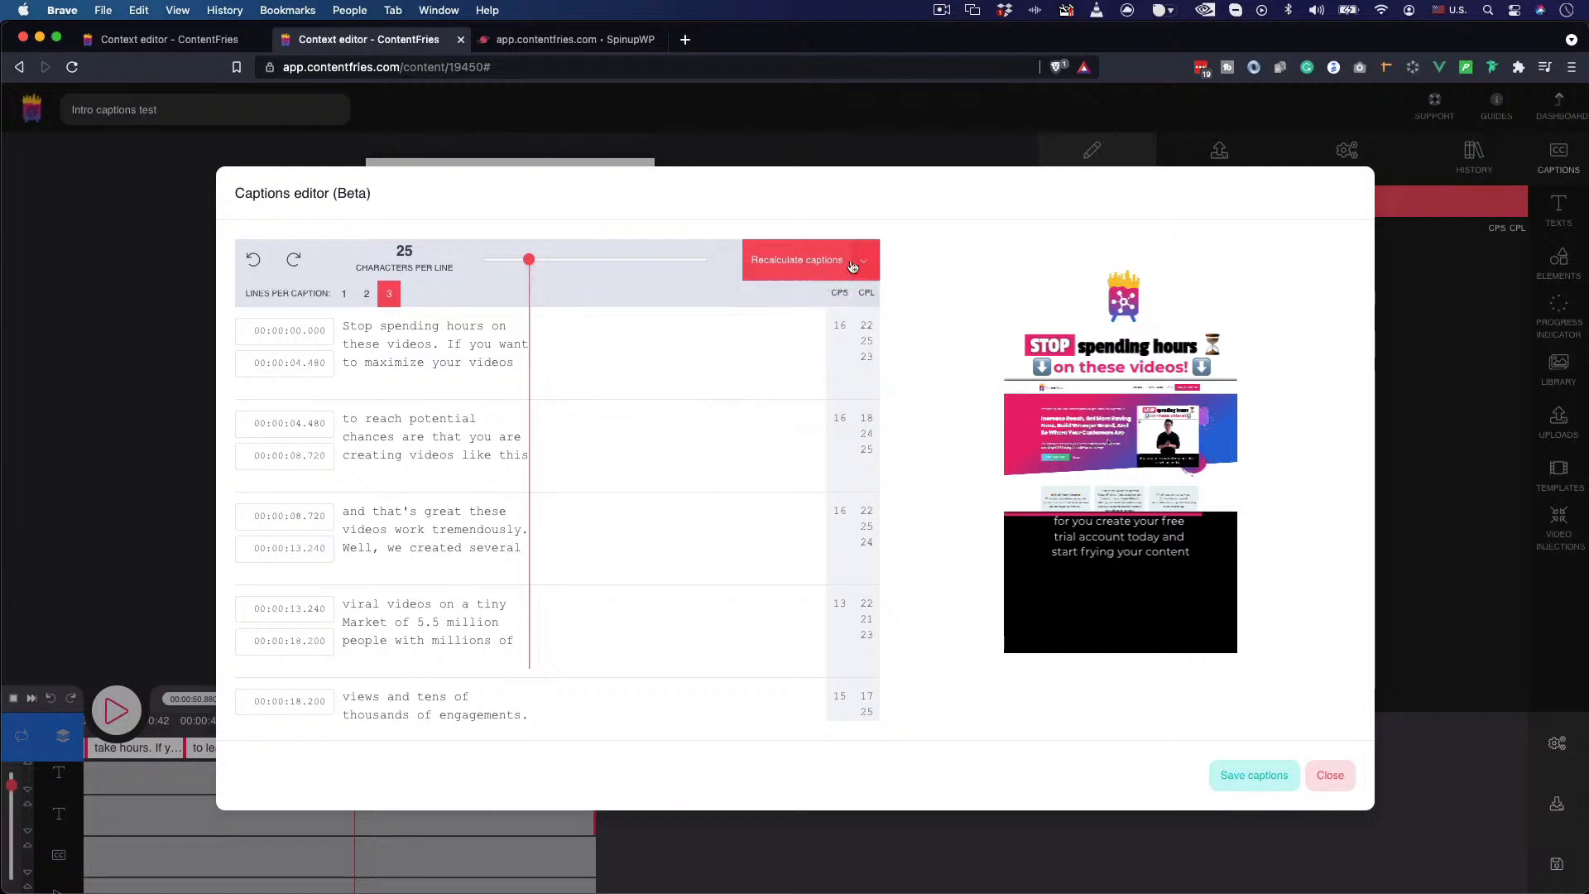
left_click(1332, 778)
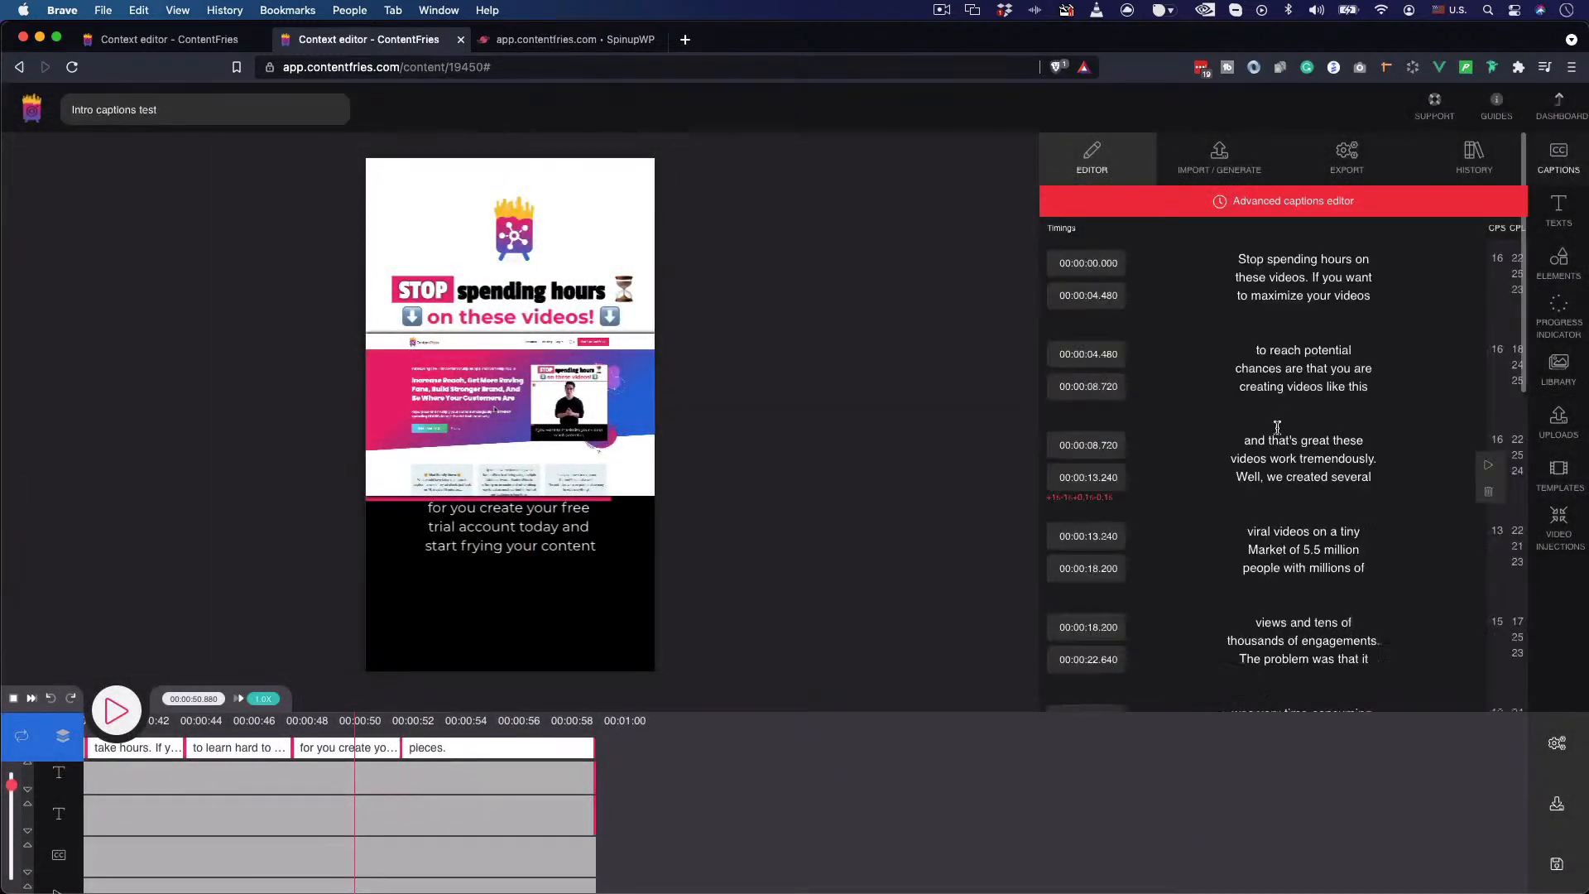
- Merge the recalculated "pieces." caption into the preceding one, and split the result after "trial account today and"
scroll(1276, 427, "down", 15)
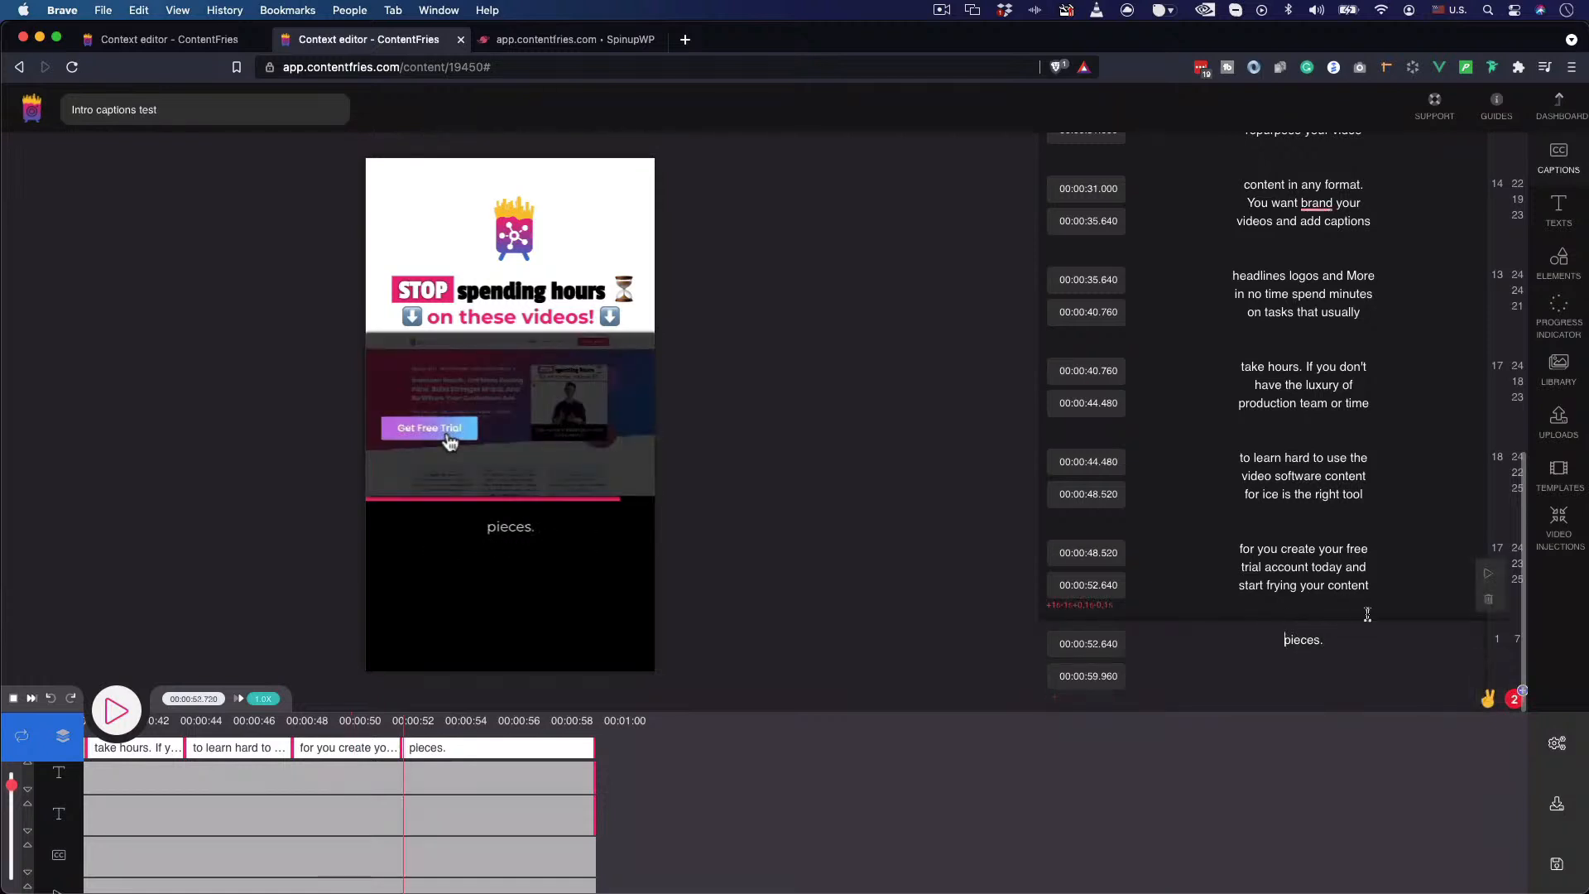
key("BackSpace")
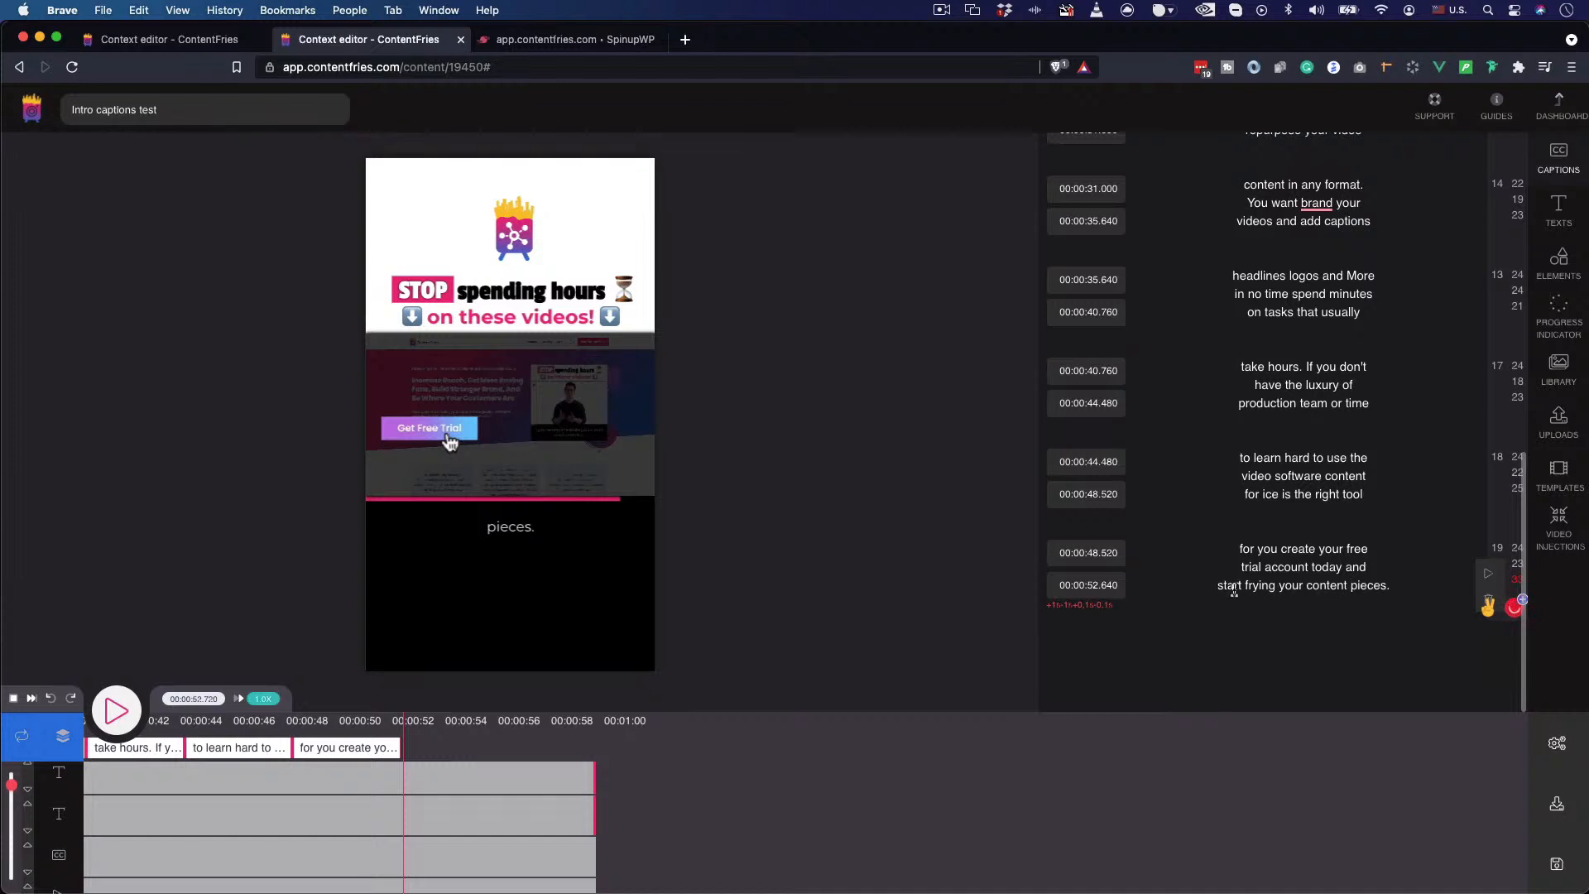
left_click(1383, 569)
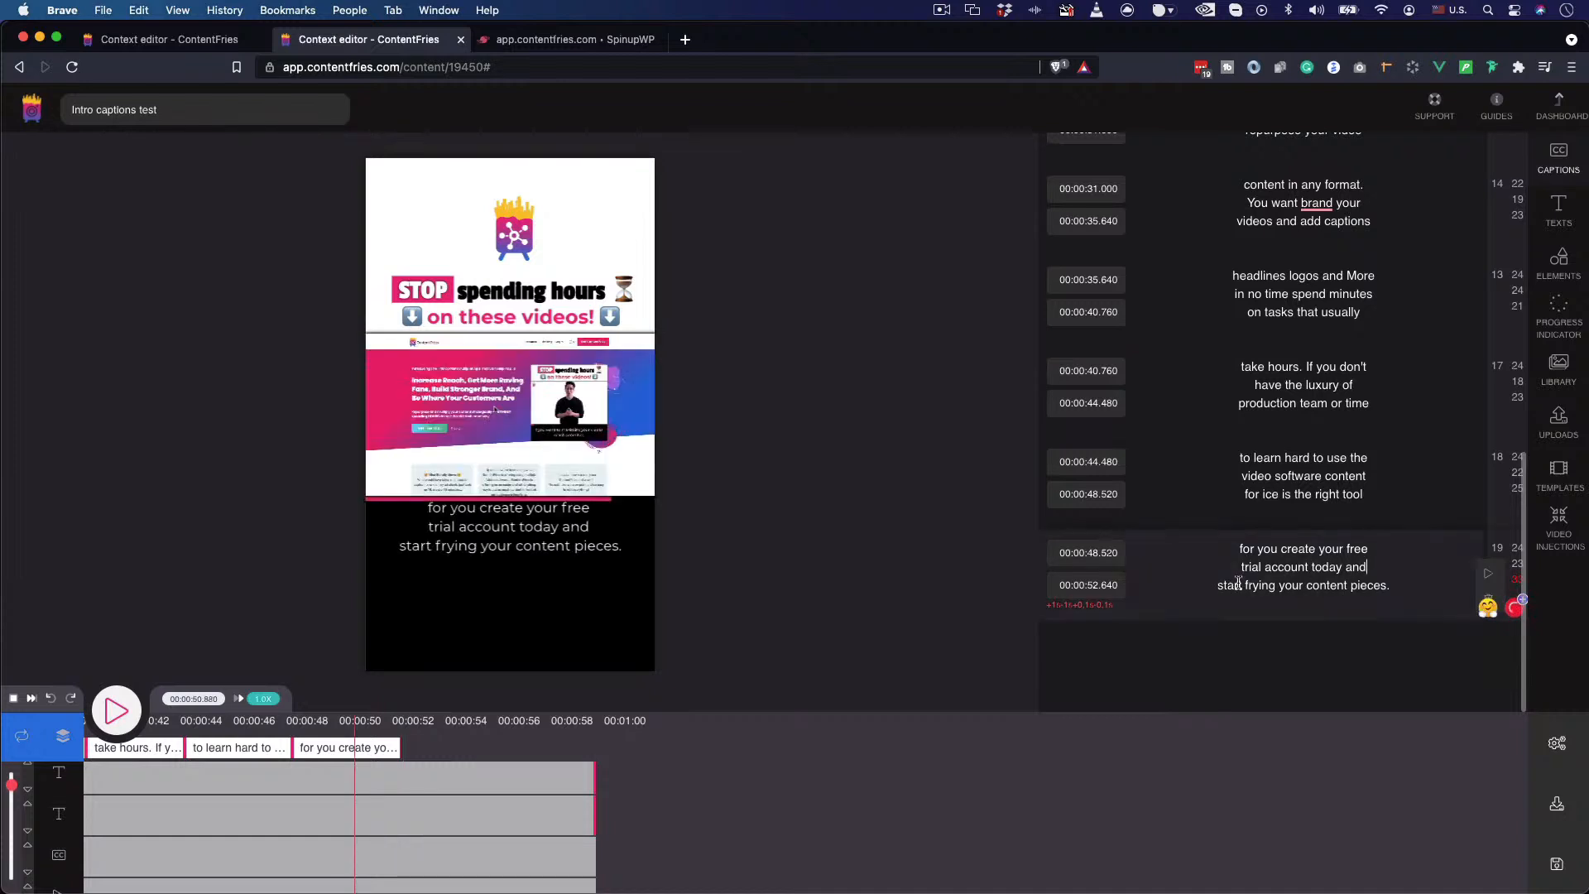
key("Return")
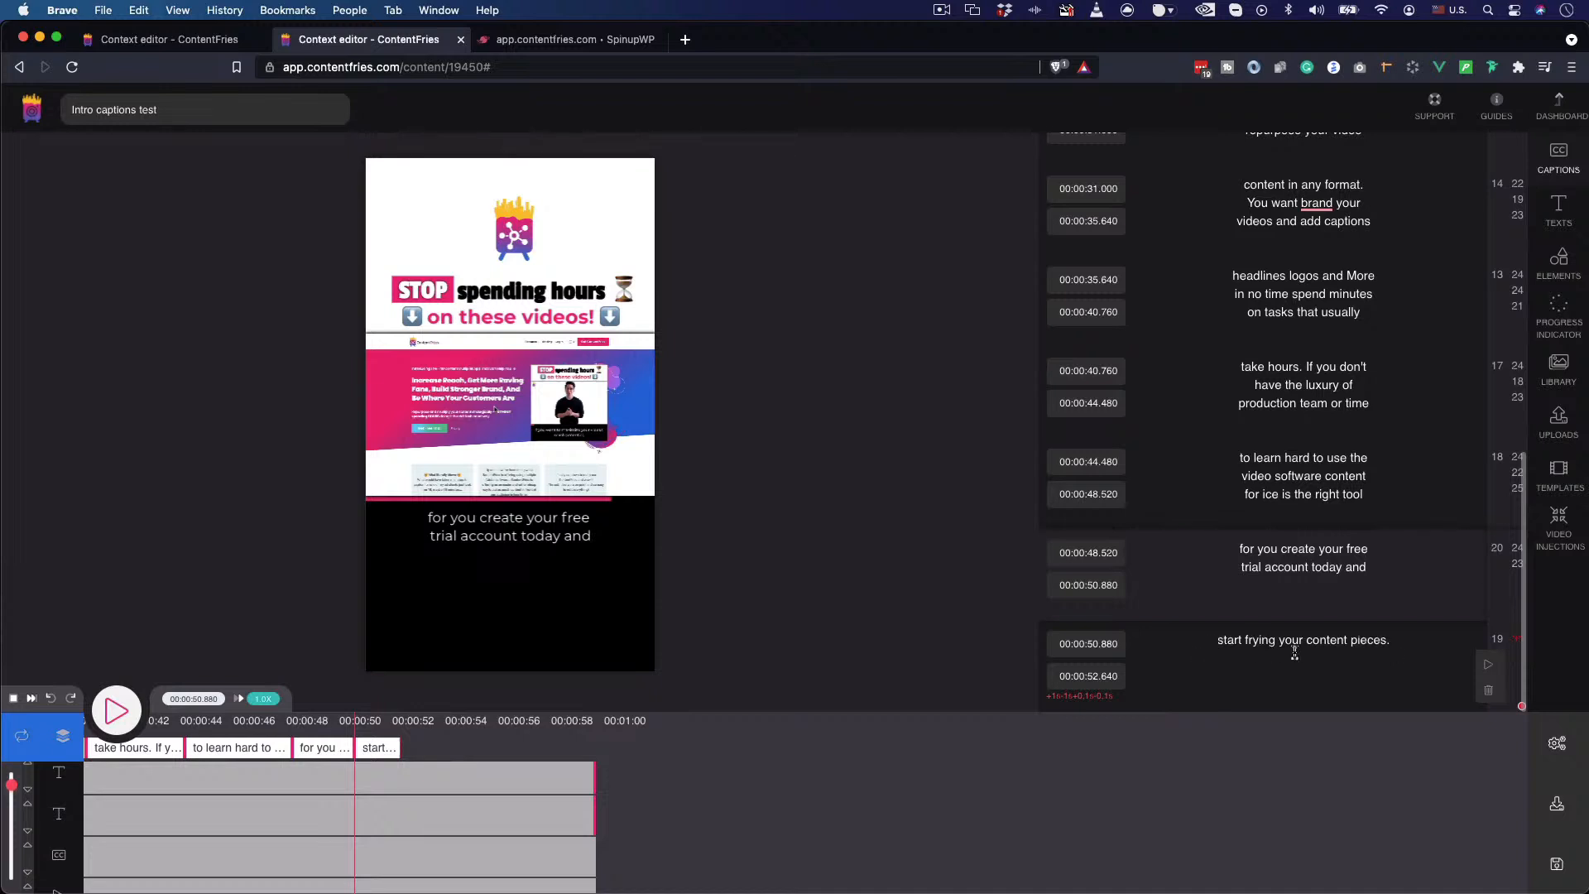
- Extend the last caption to 00:01:00.000 on the timeline and break its text into two lines after "start frying your"
left_click_drag(399, 747, 745, 744)
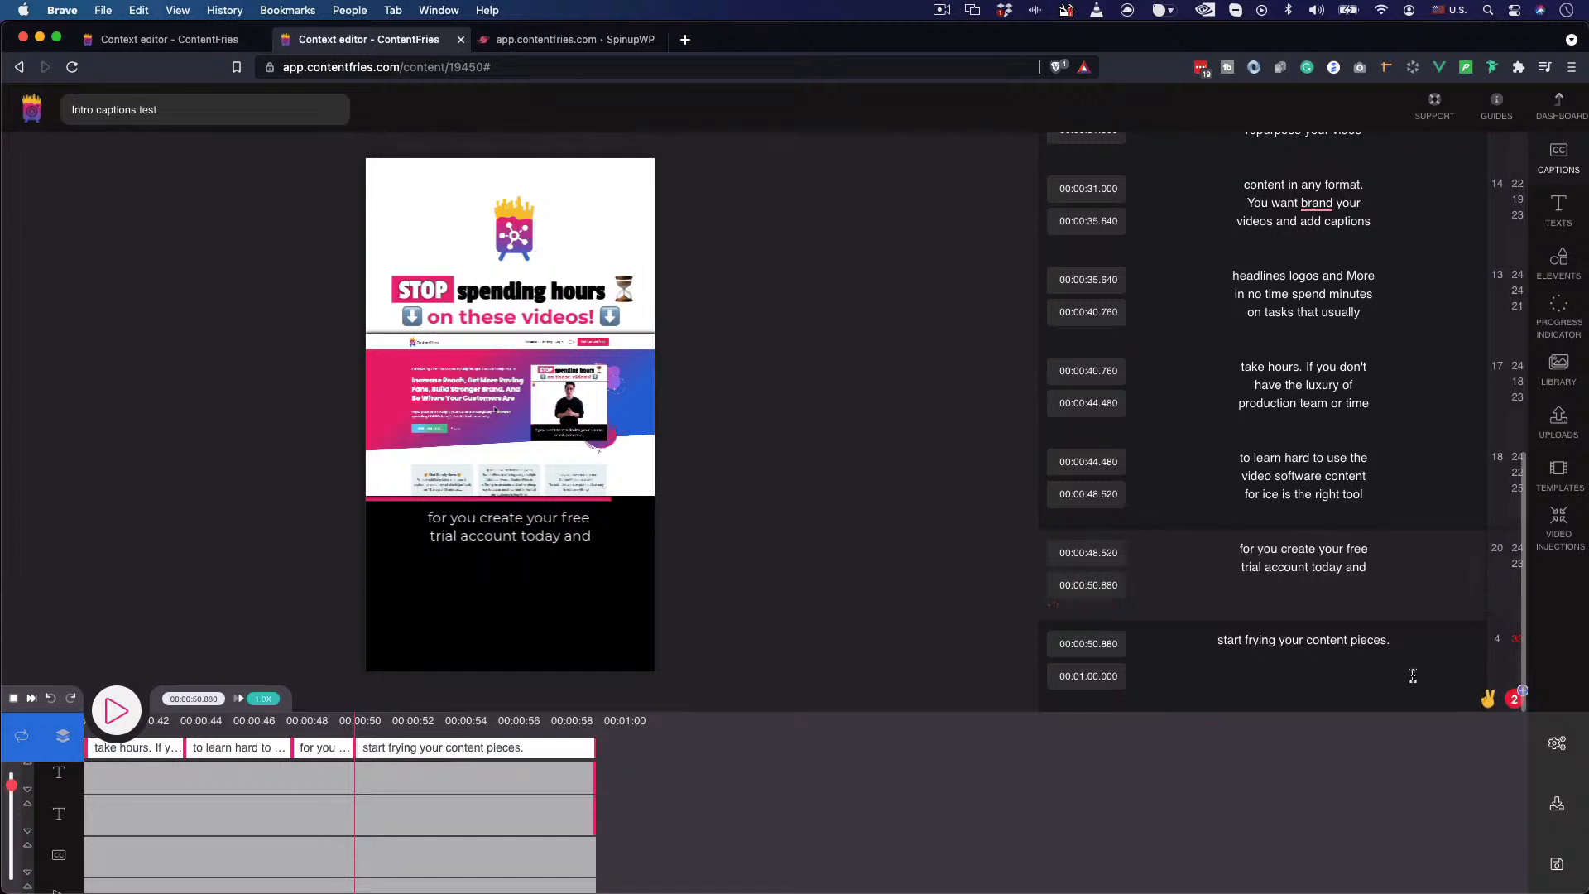
left_click(1307, 641)
key("Return")
- Look over the edited caption list and save the scene
scroll(1287, 660, "up", 2)
scroll(1291, 673, "down", 2)
scroll(1356, 614, "up", 10)
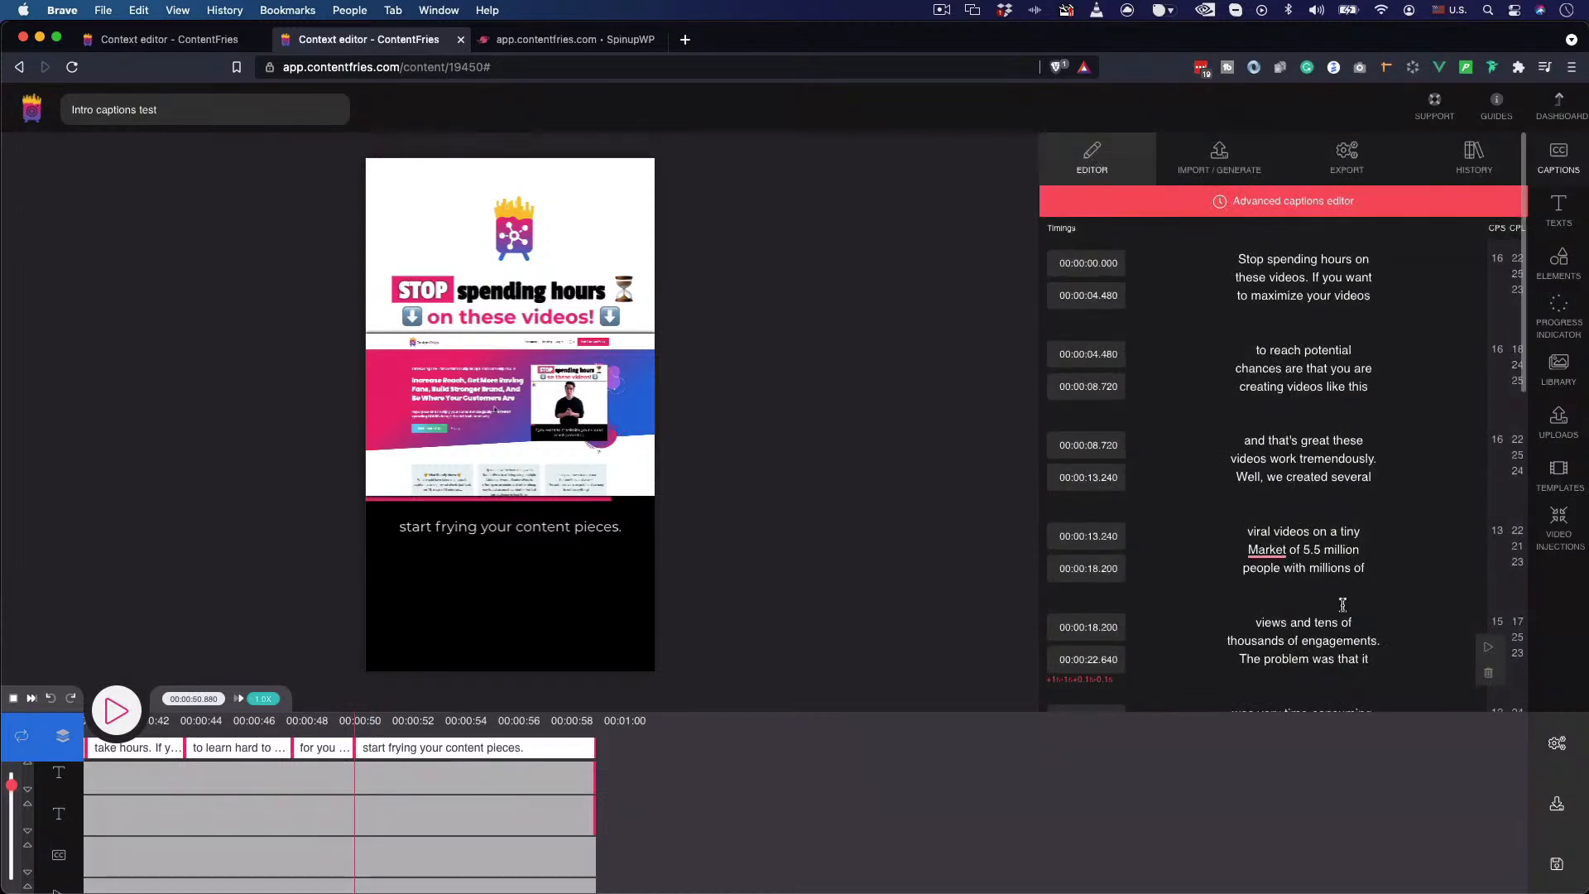
scroll(1344, 604, "down", 10)
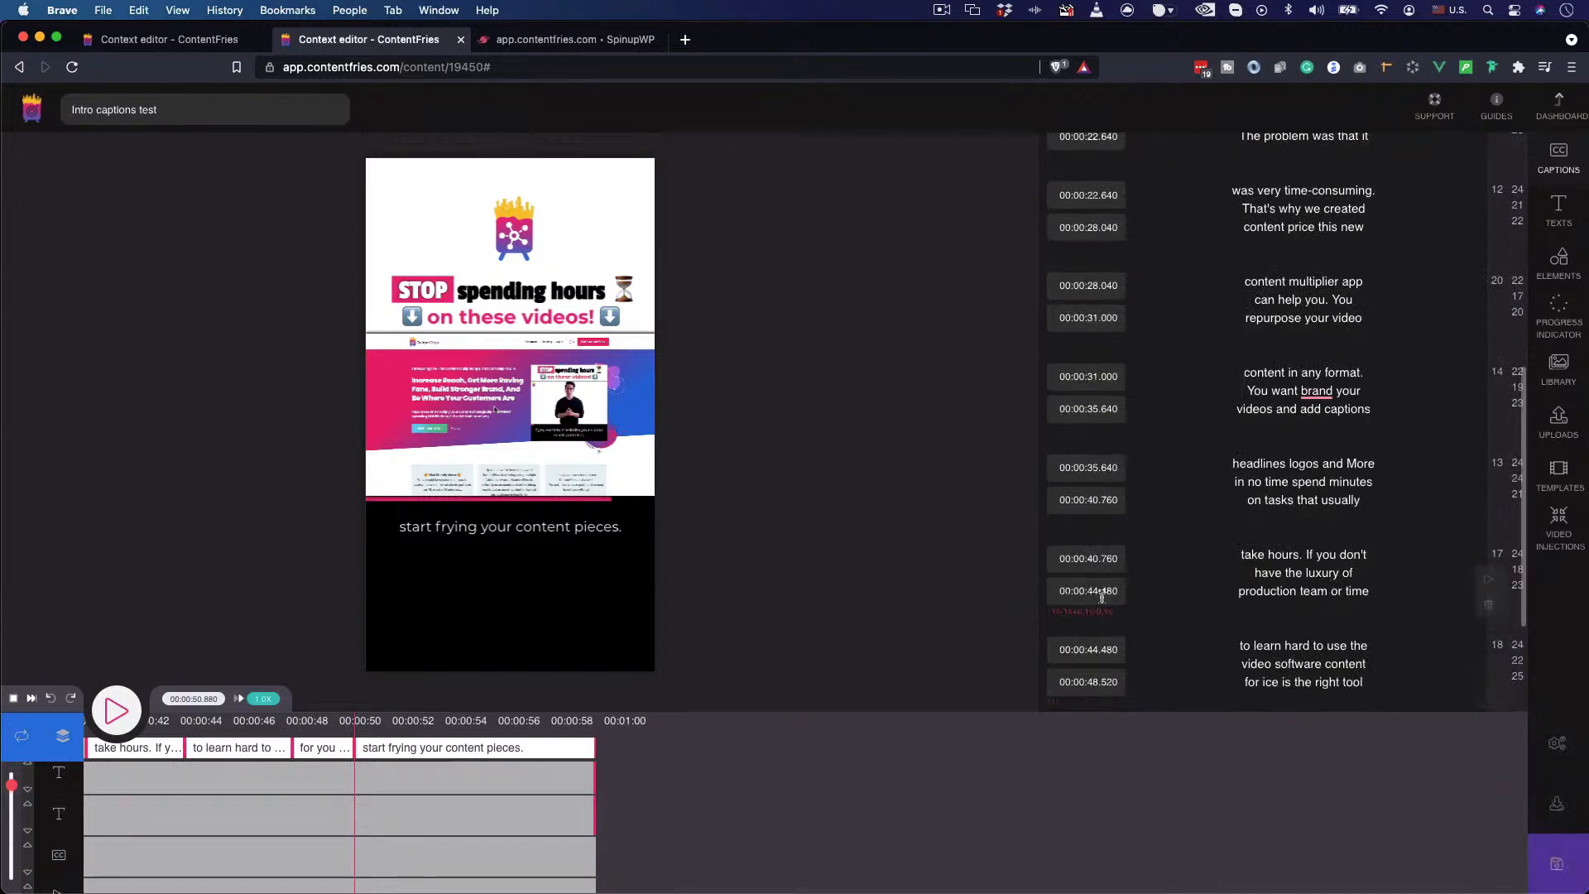
left_click(1555, 863)
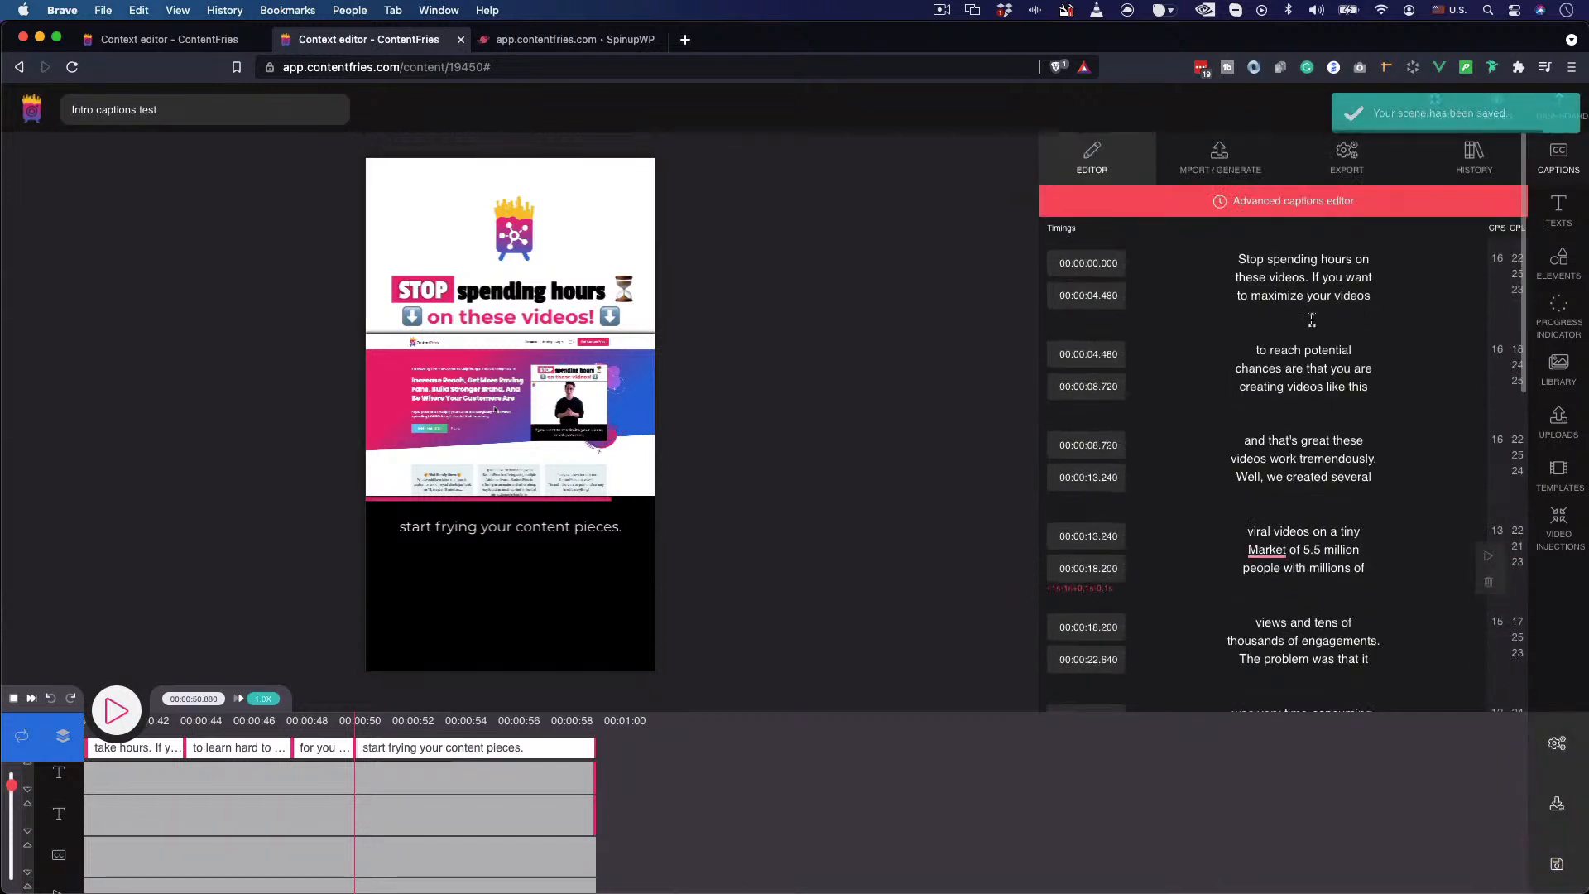
- View the available caption export formats, leave .srt selected, and return to the end of the caption list in the editor
left_click(1357, 179)
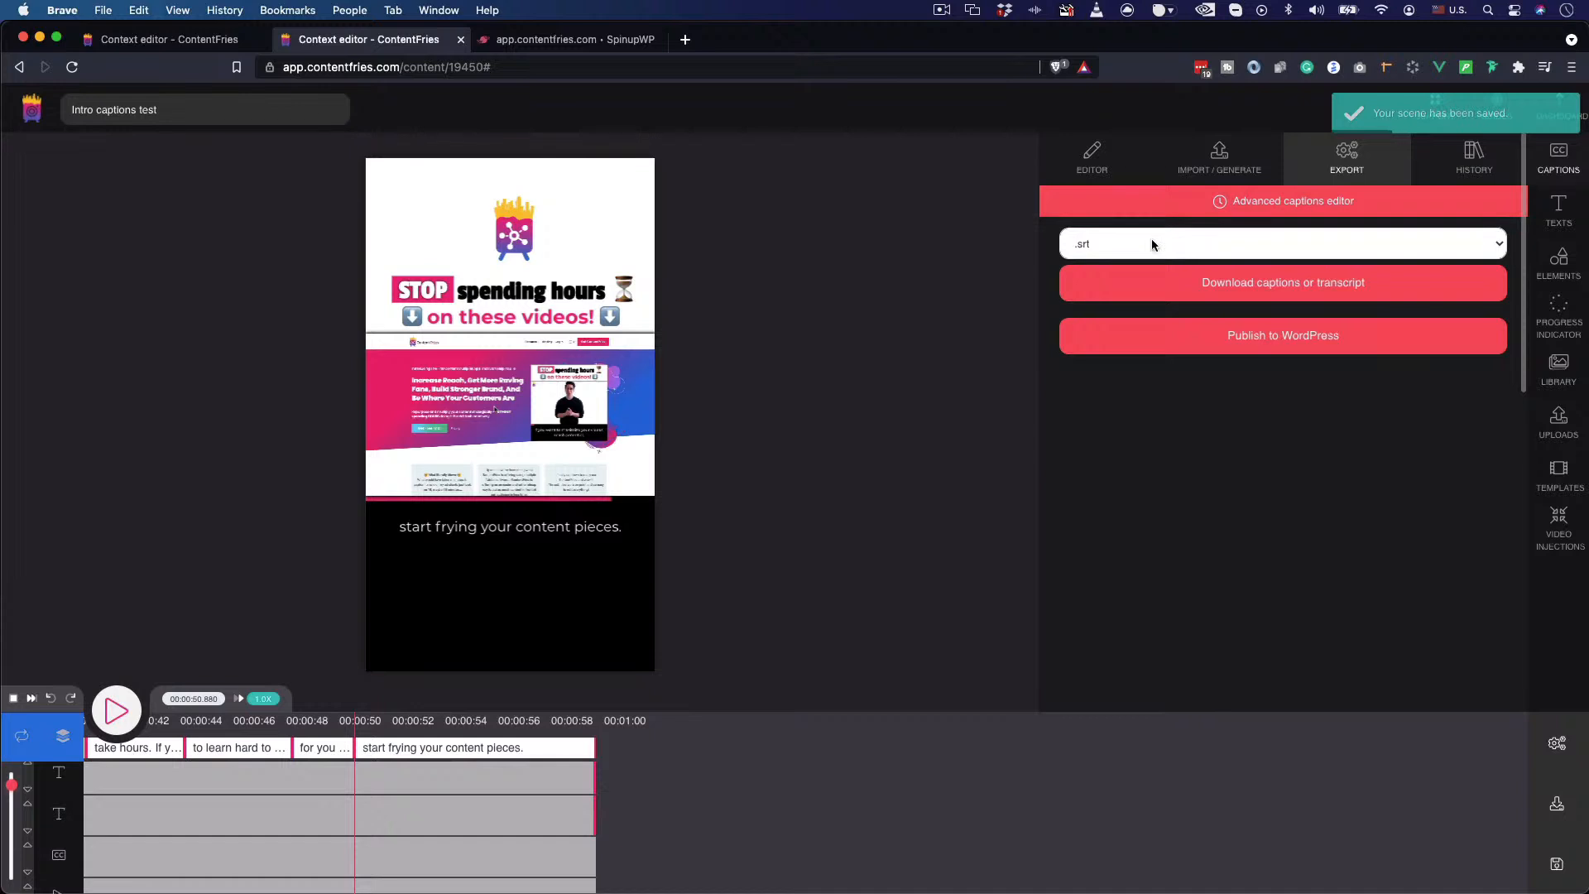
left_click(1096, 250)
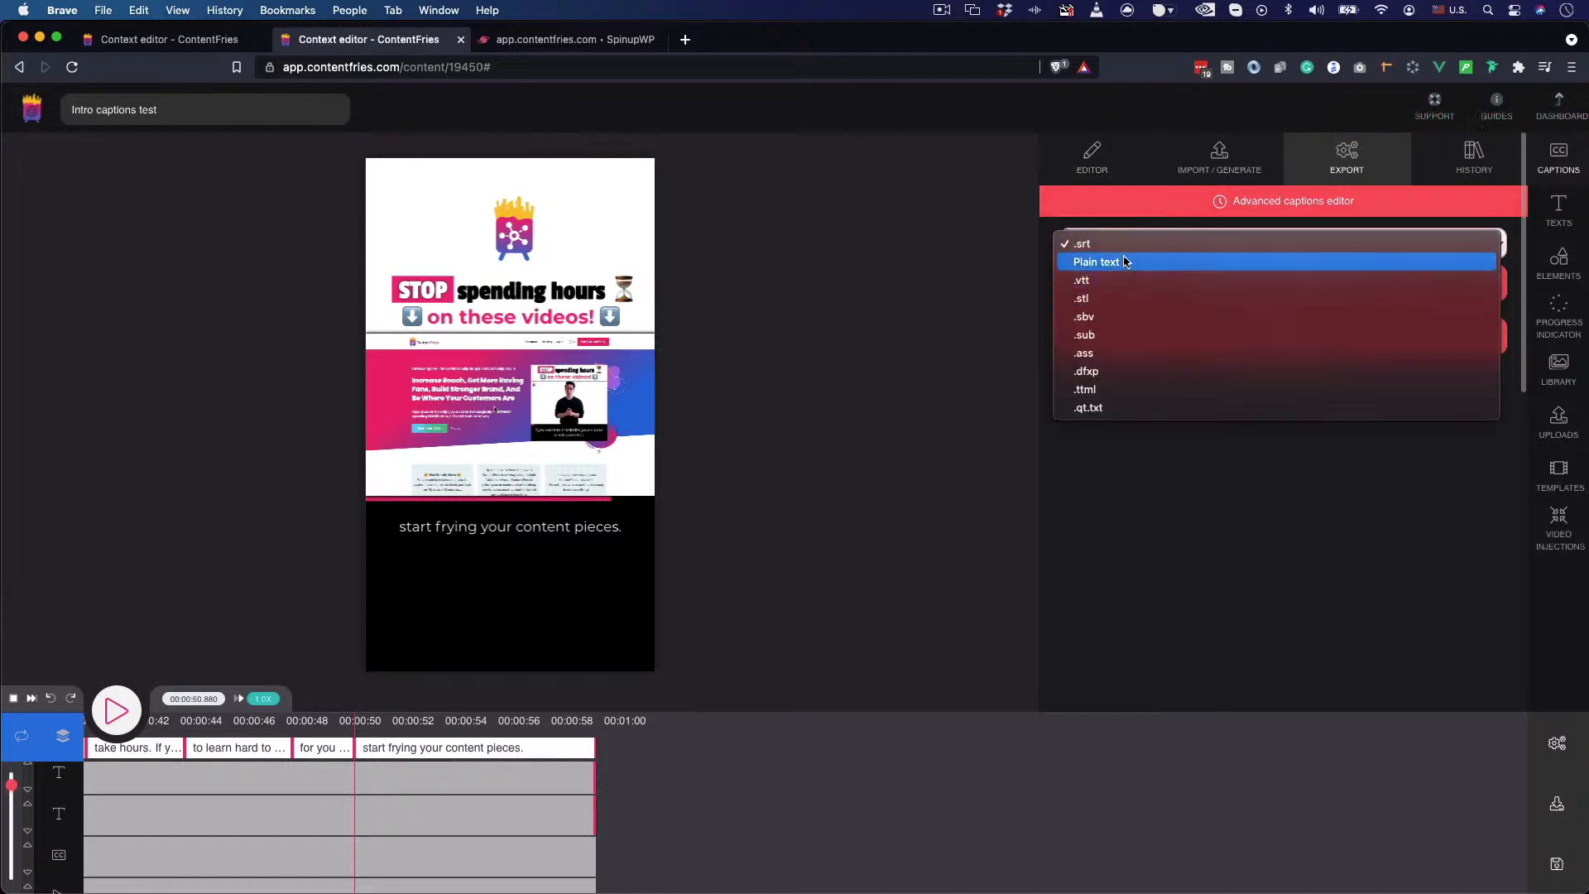
left_click(1239, 532)
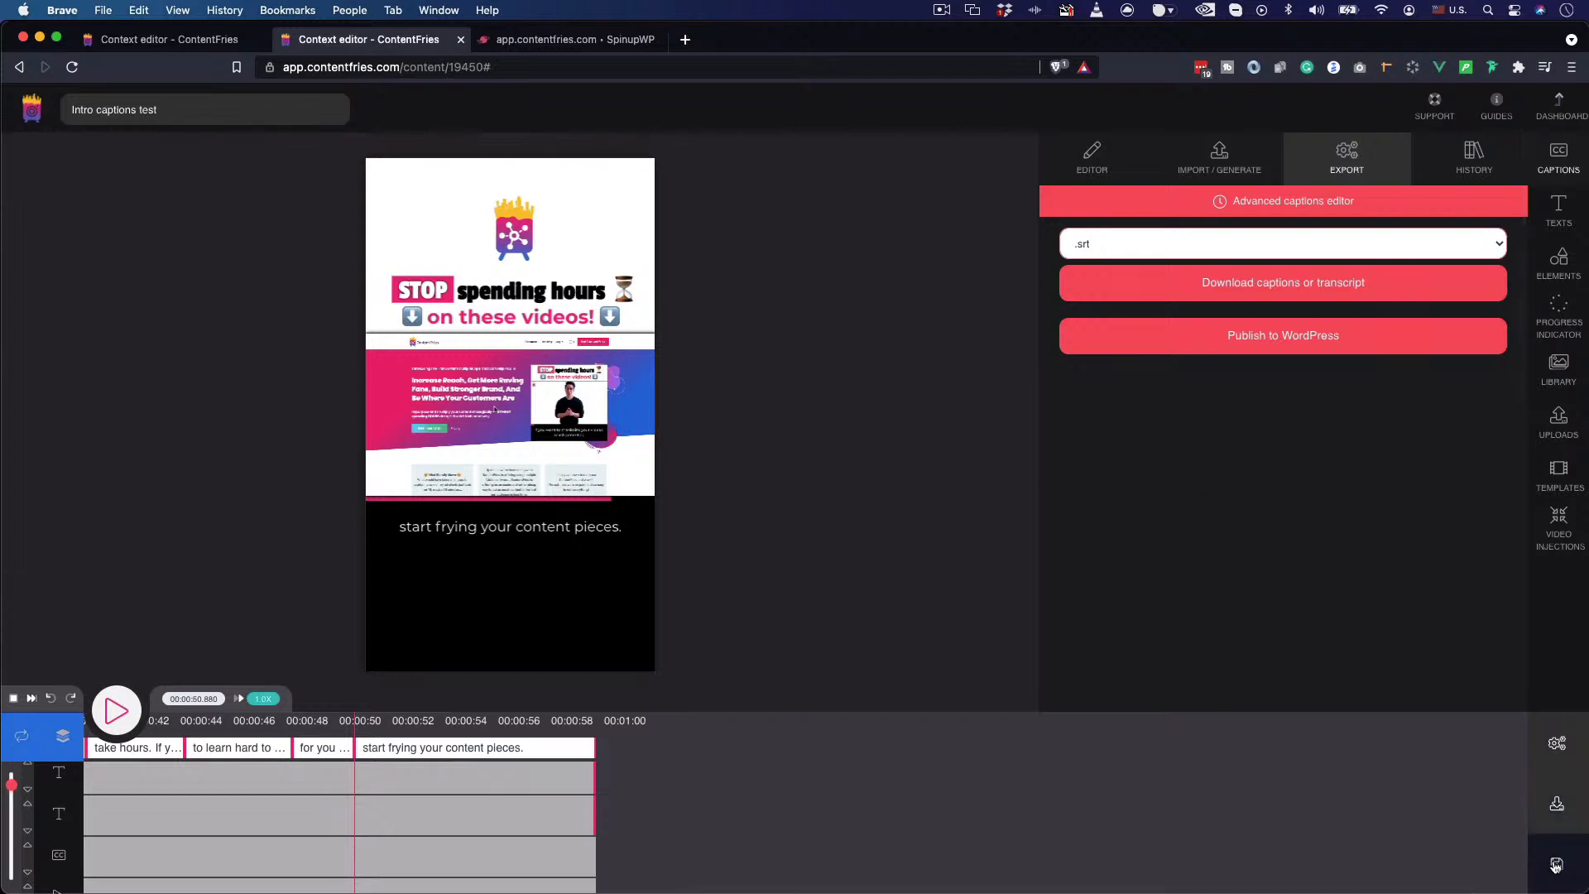
left_click(1097, 165)
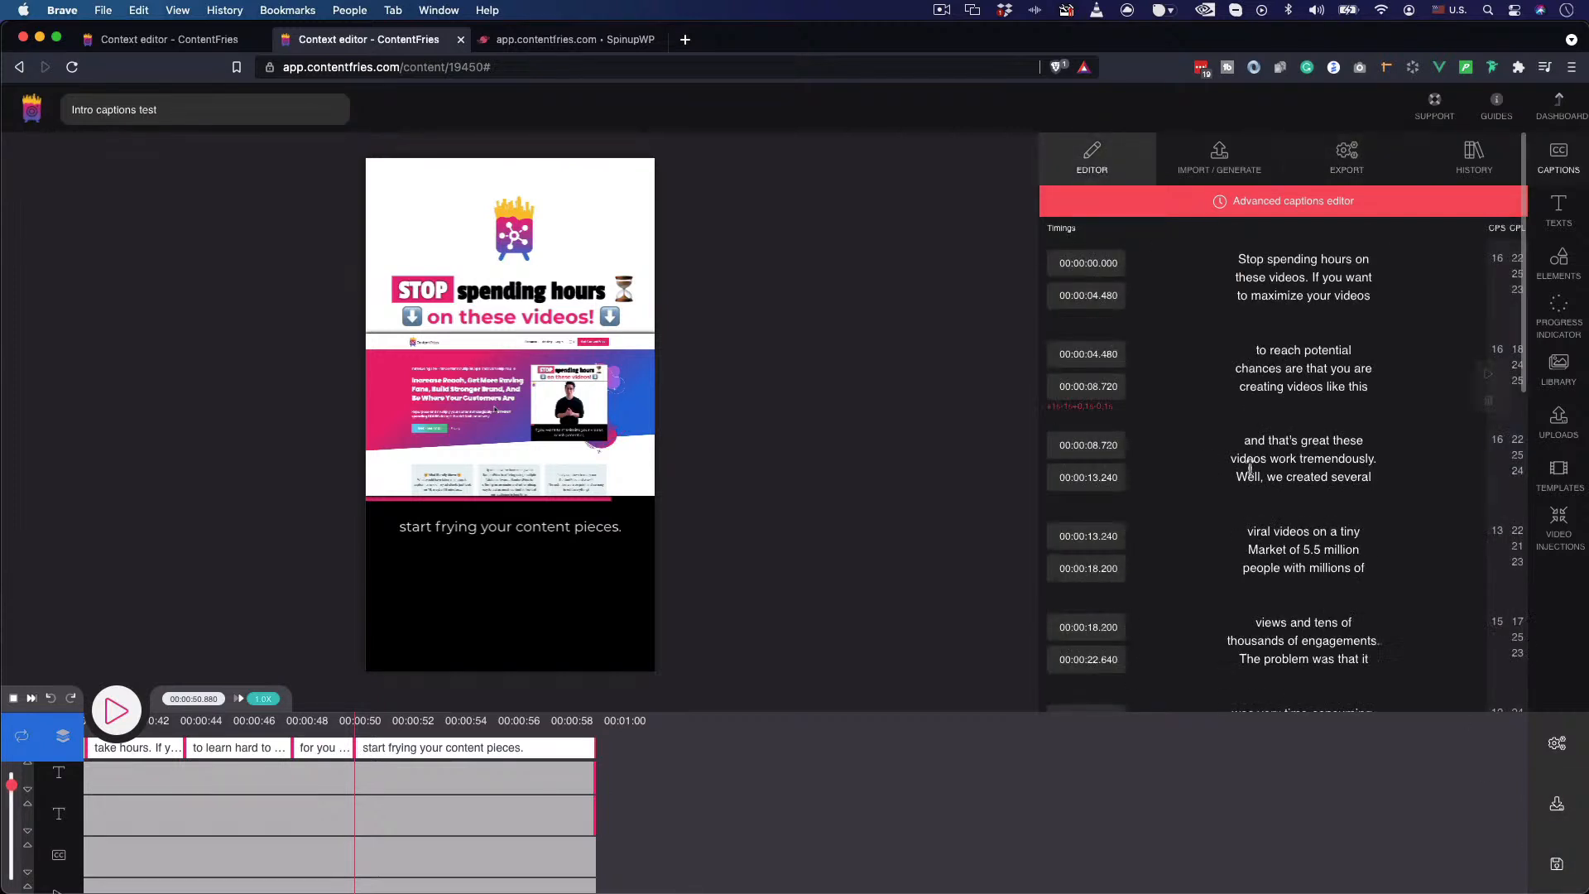
scroll(1250, 464, "down", 15)
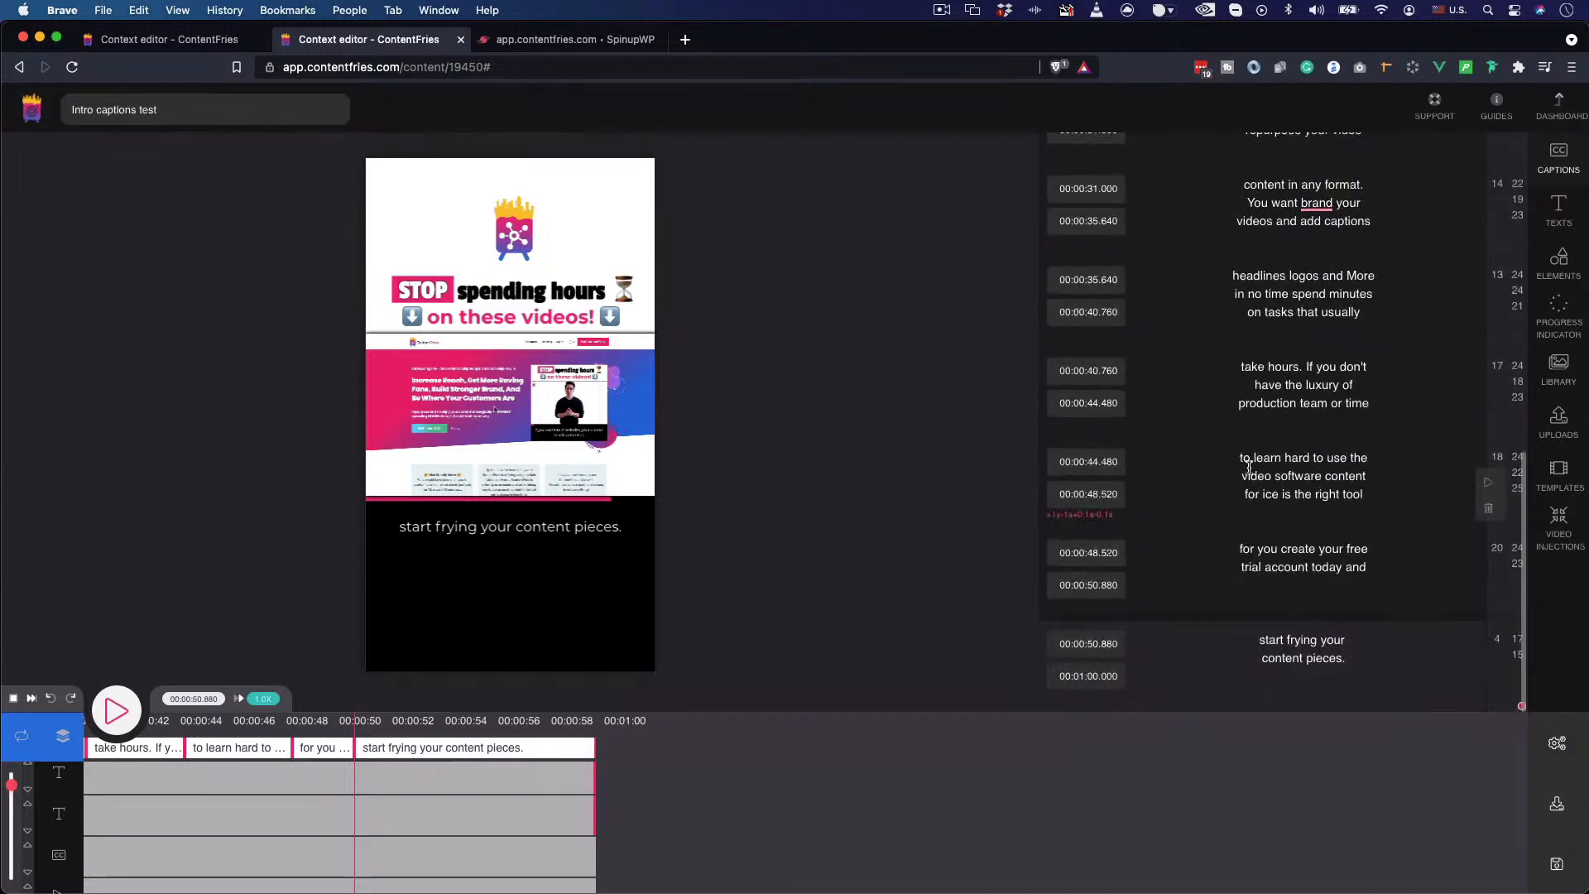
- Open the advanced captions editor, select the "to reach potential" and first captions to preview them, and close the editor without saving
scroll(1249, 464, "up", 15)
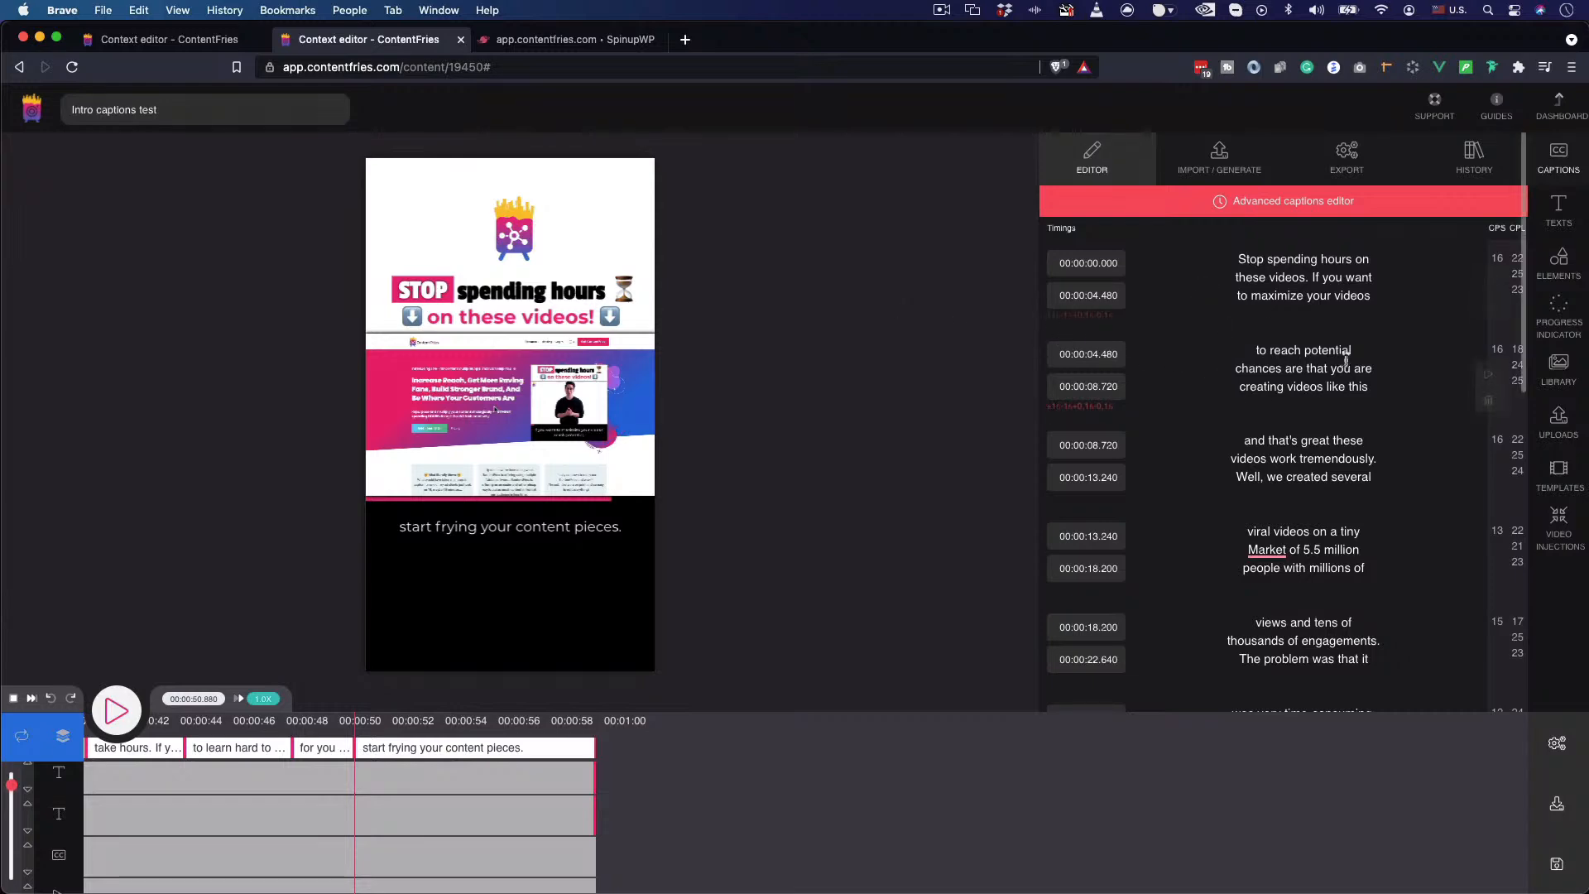
scroll(1145, 542, "down", 5)
scroll(1146, 542, "up", 5)
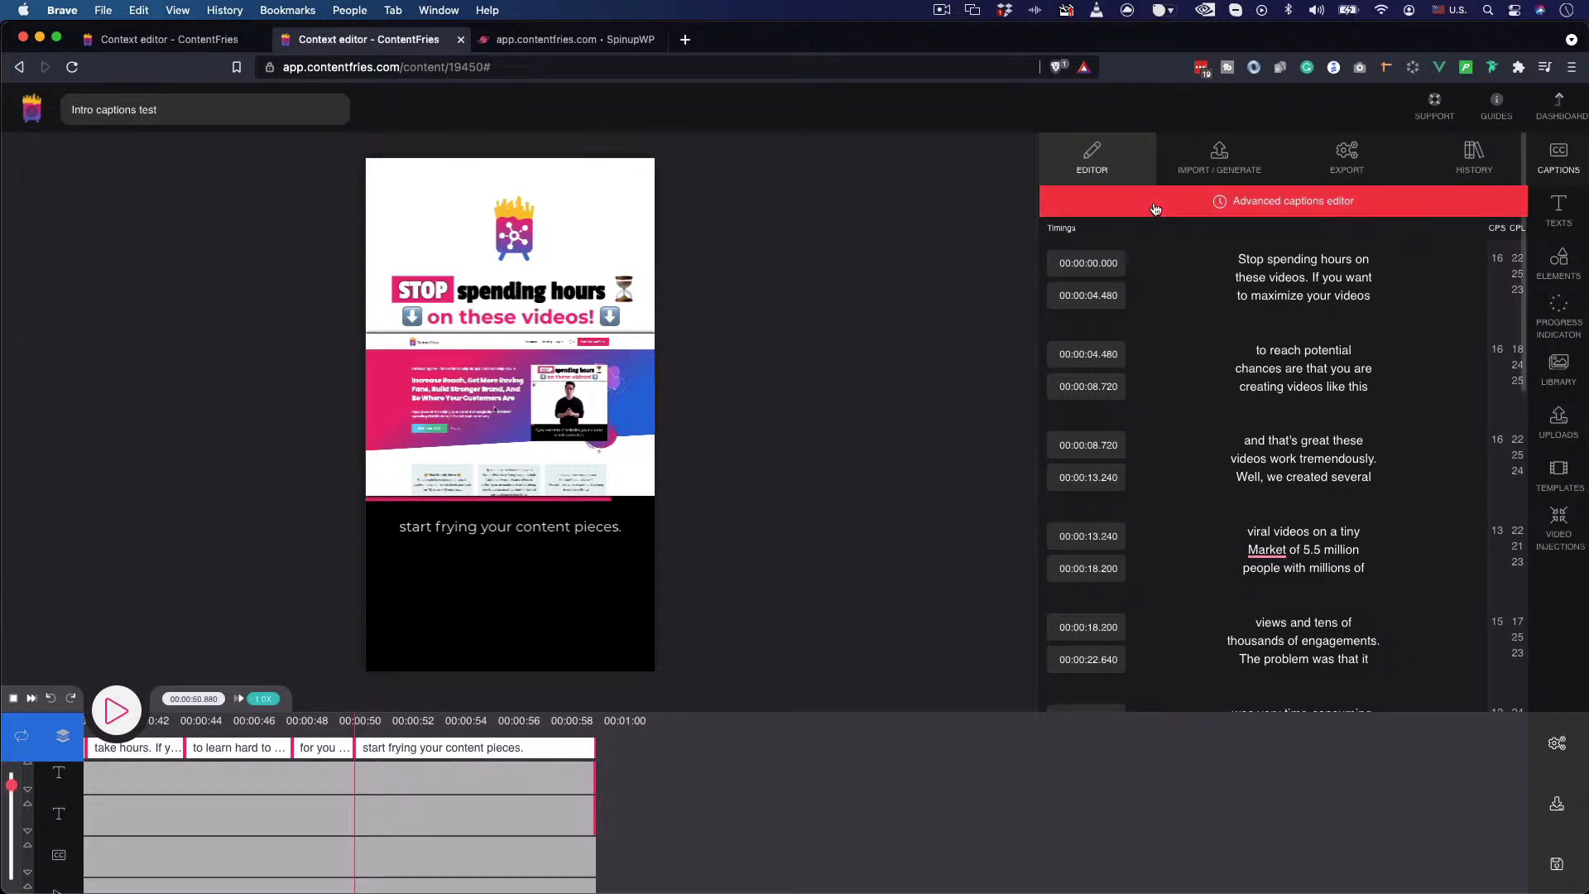
left_click(1243, 207)
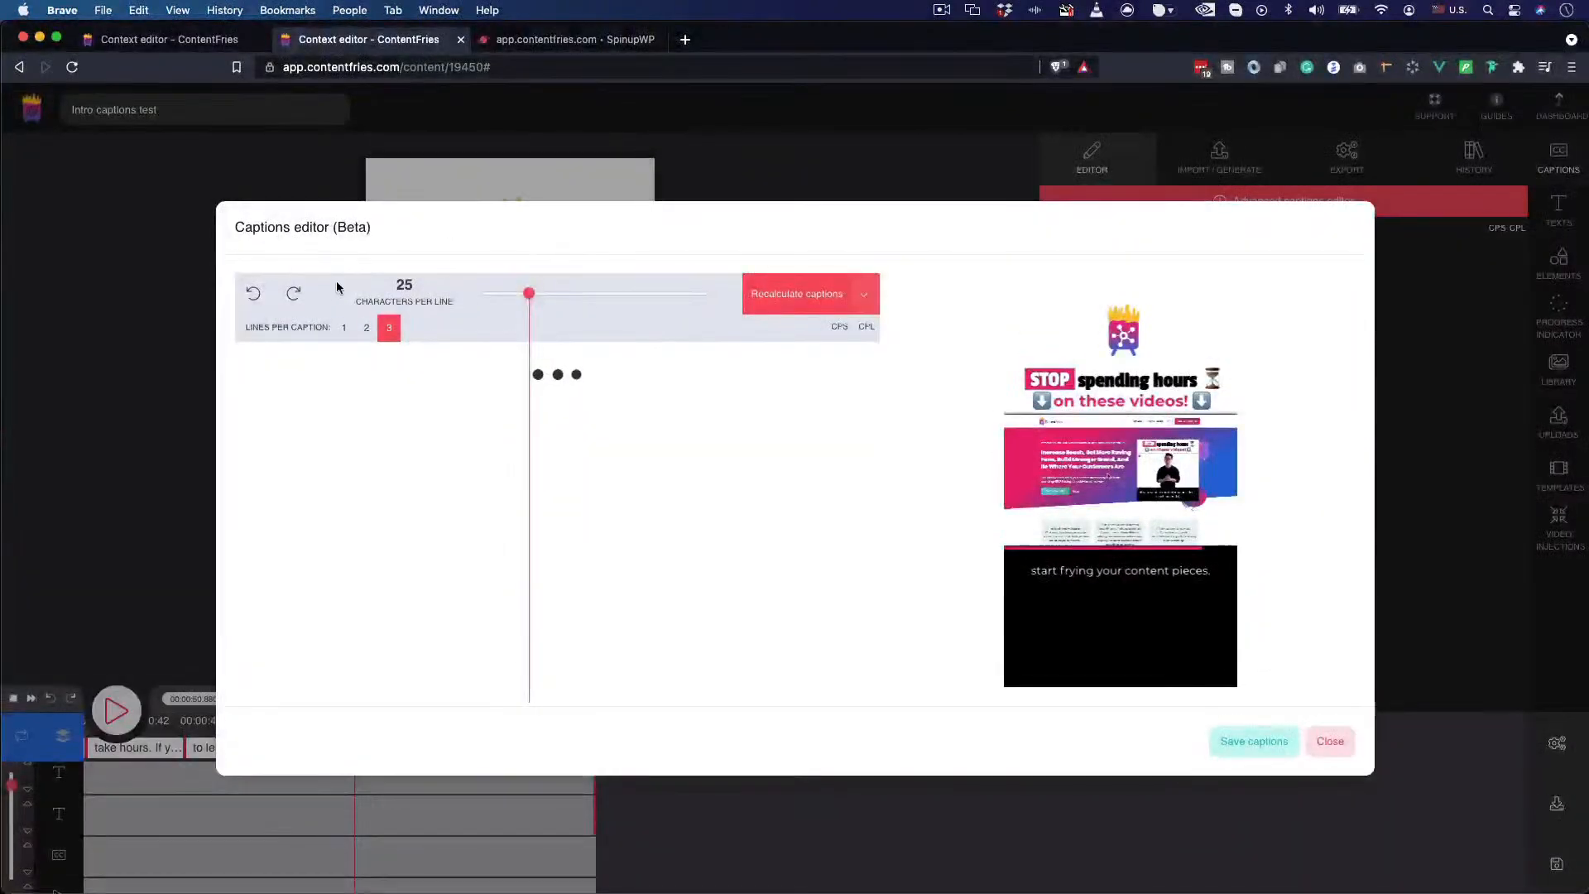
left_click_drag(292, 192, 358, 194)
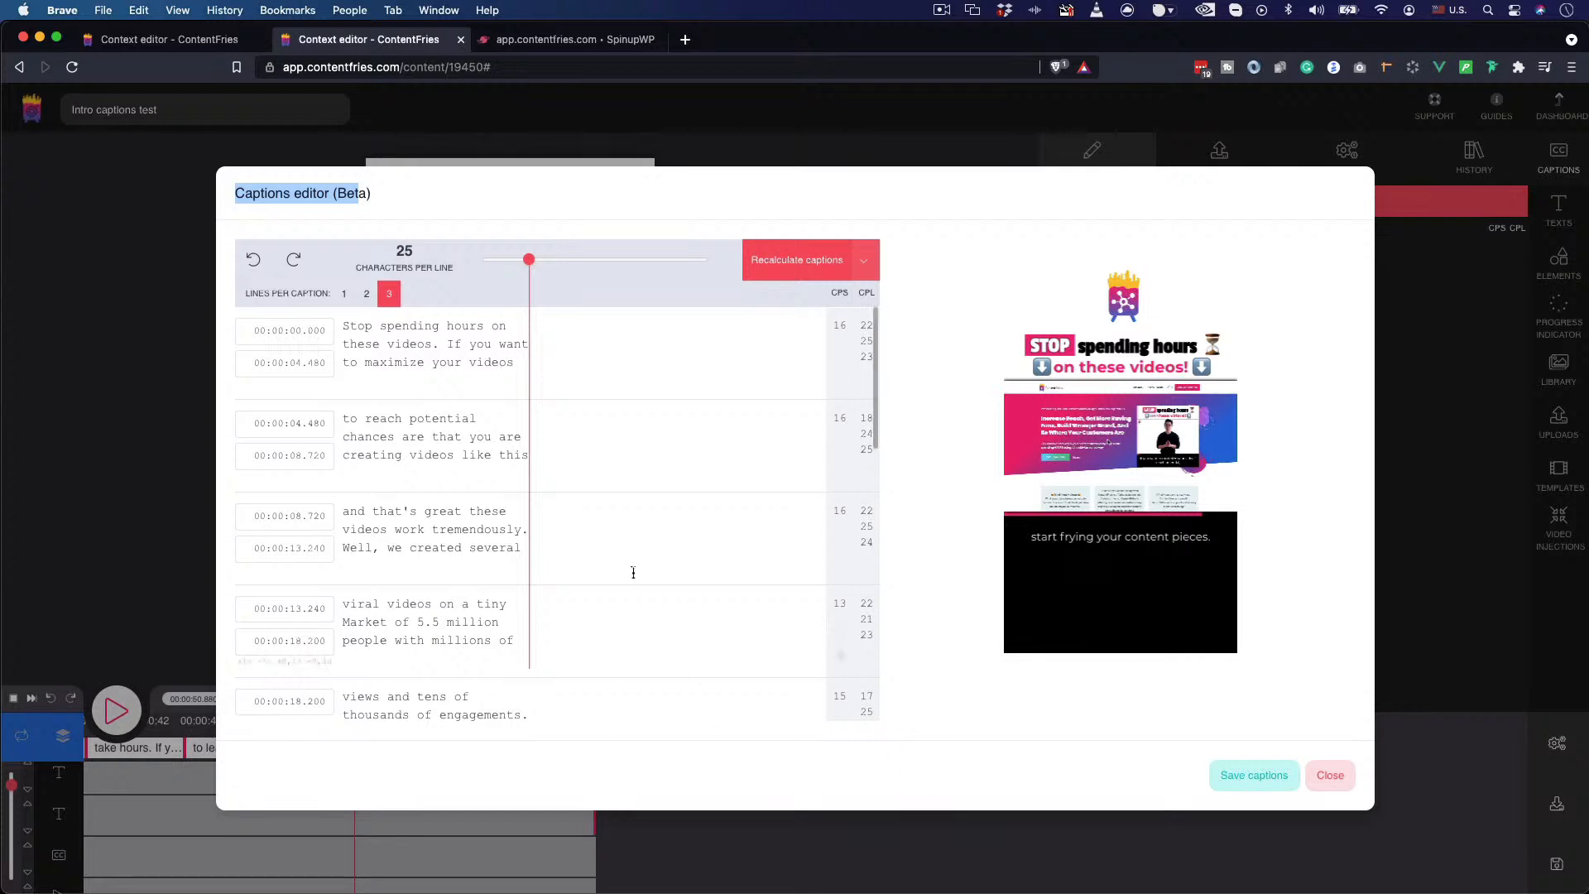
left_click(620, 519)
left_click(583, 455)
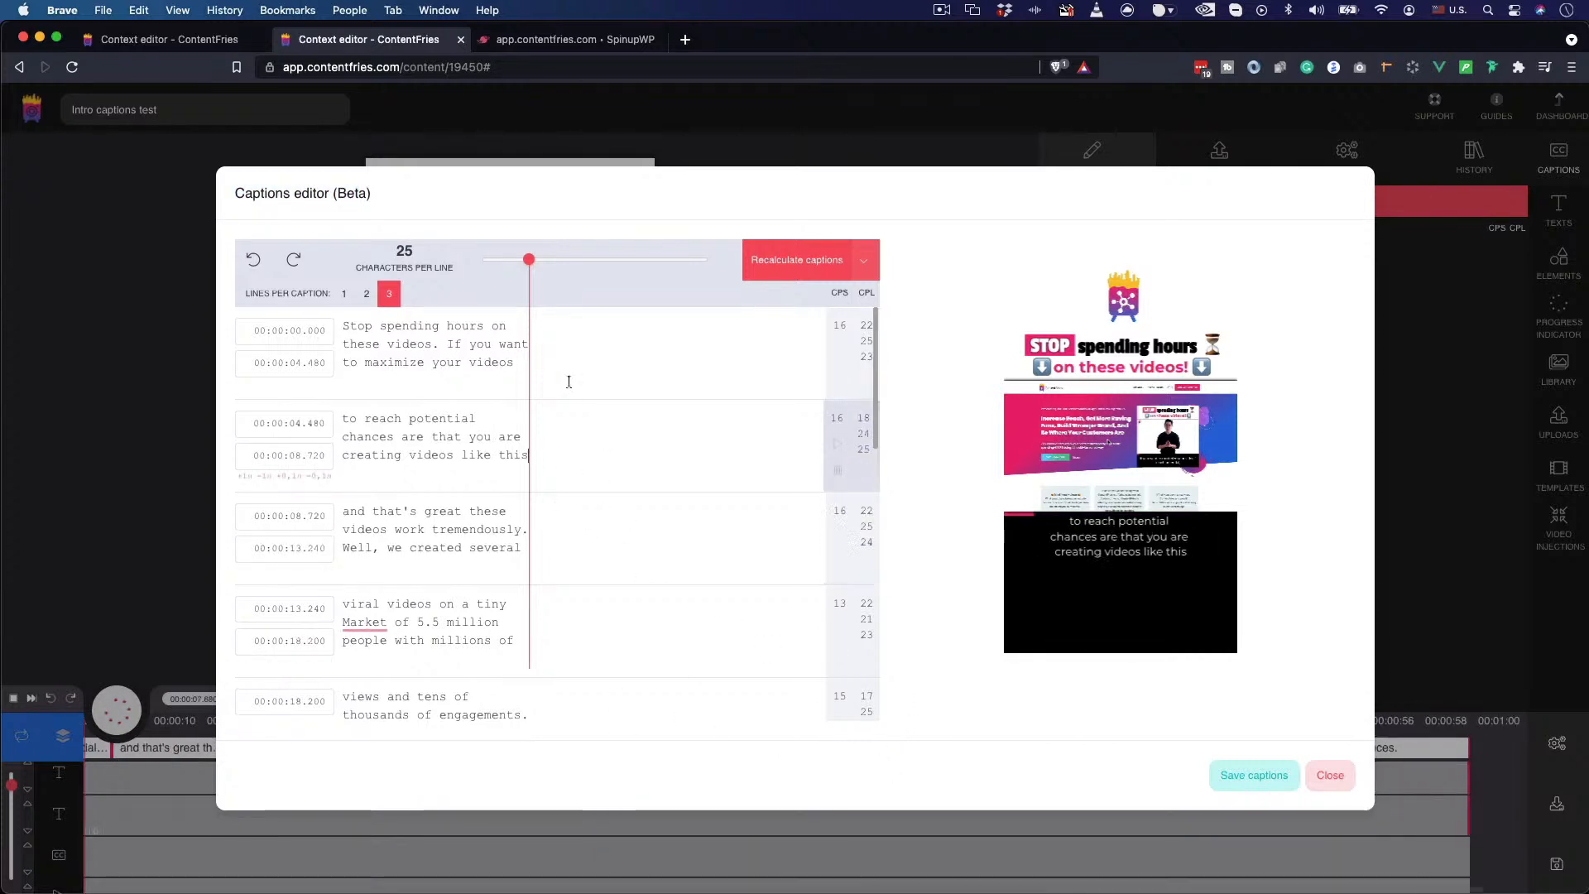
left_click(559, 364)
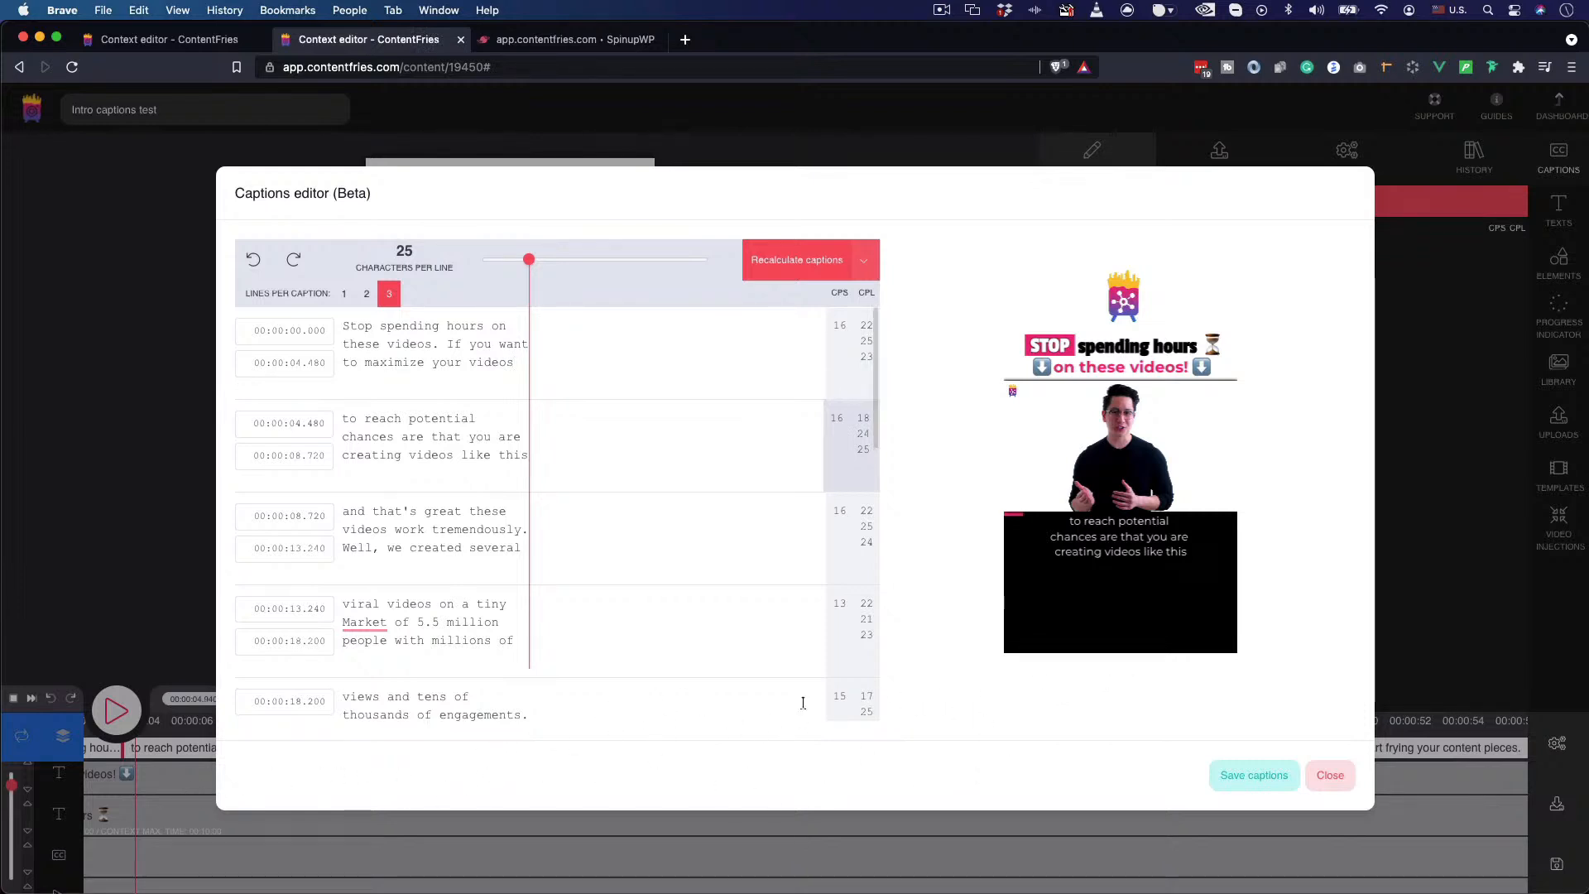
left_click(153, 619)
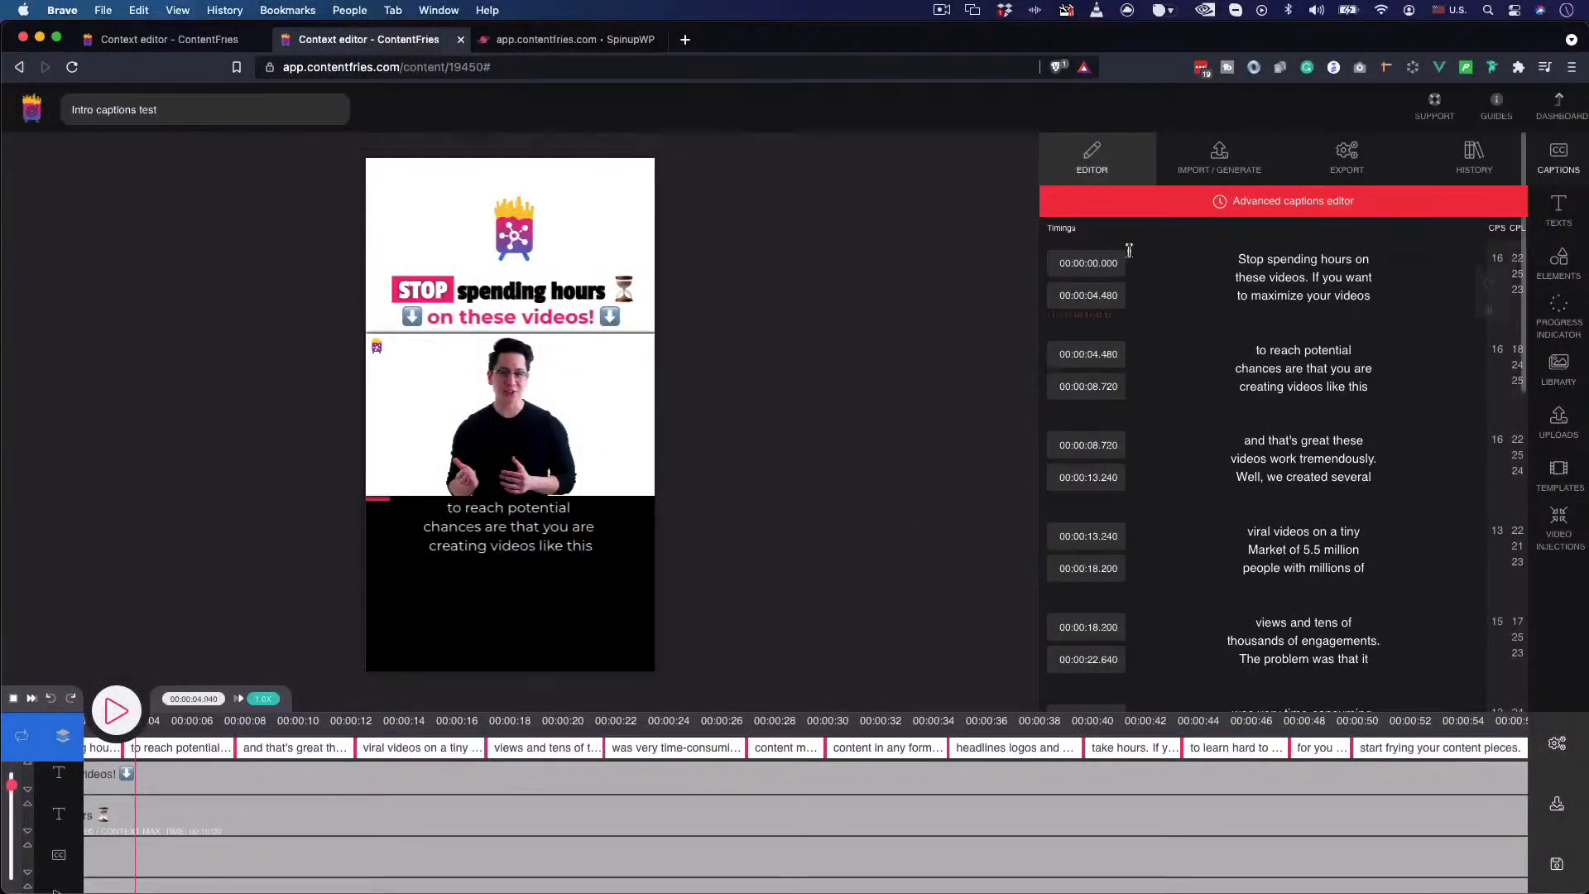
- Reopen the advanced captions editor to view its line settings, close it, and look through the whole caption list
left_click(1130, 201)
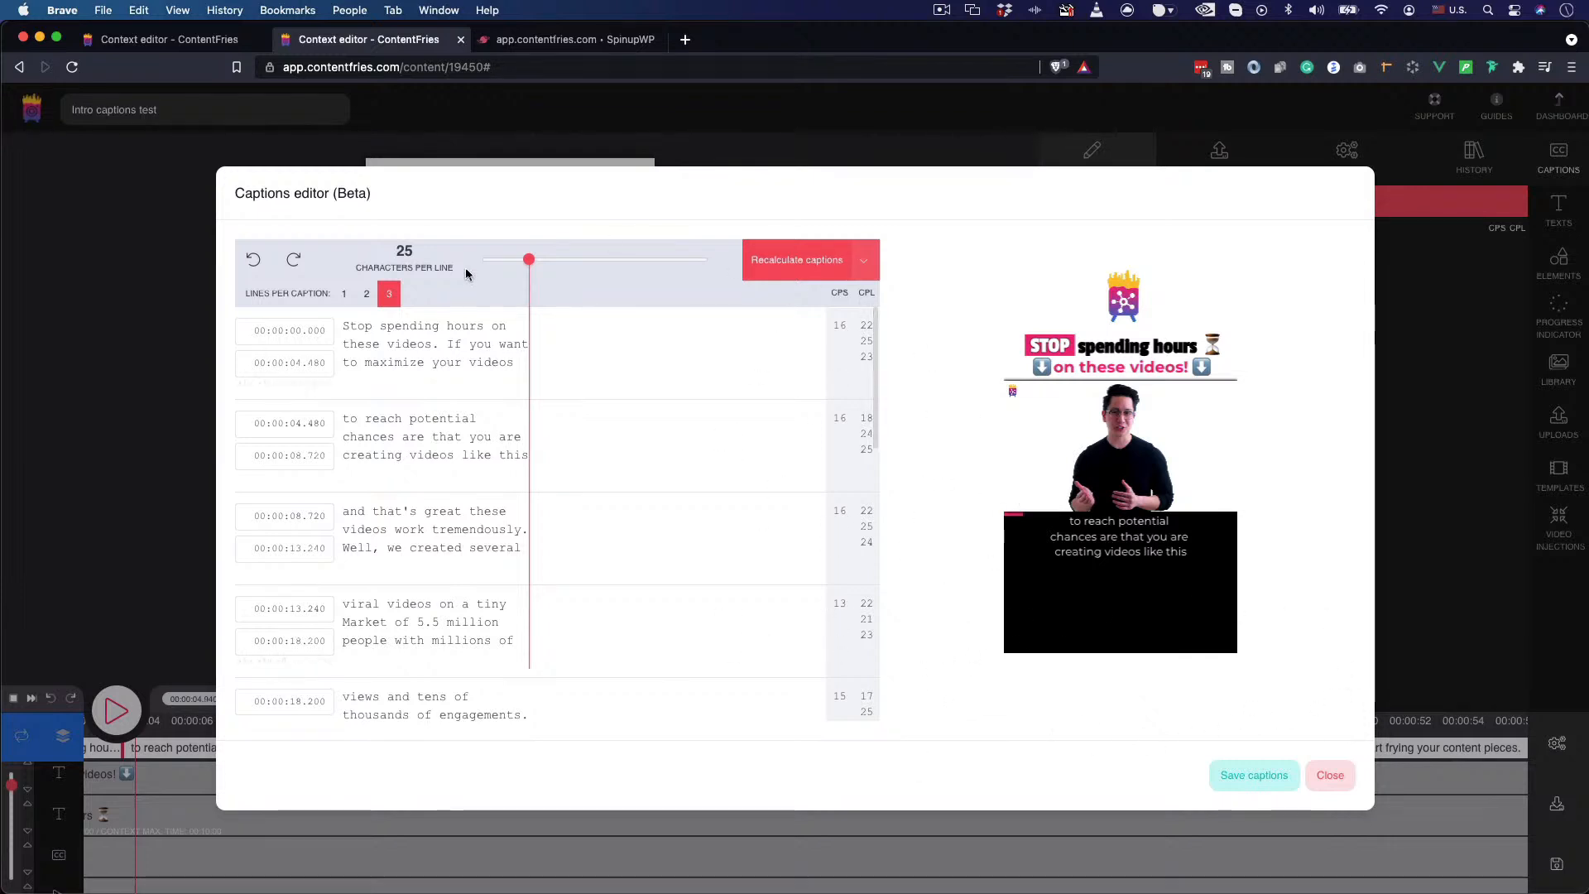
left_click(108, 328)
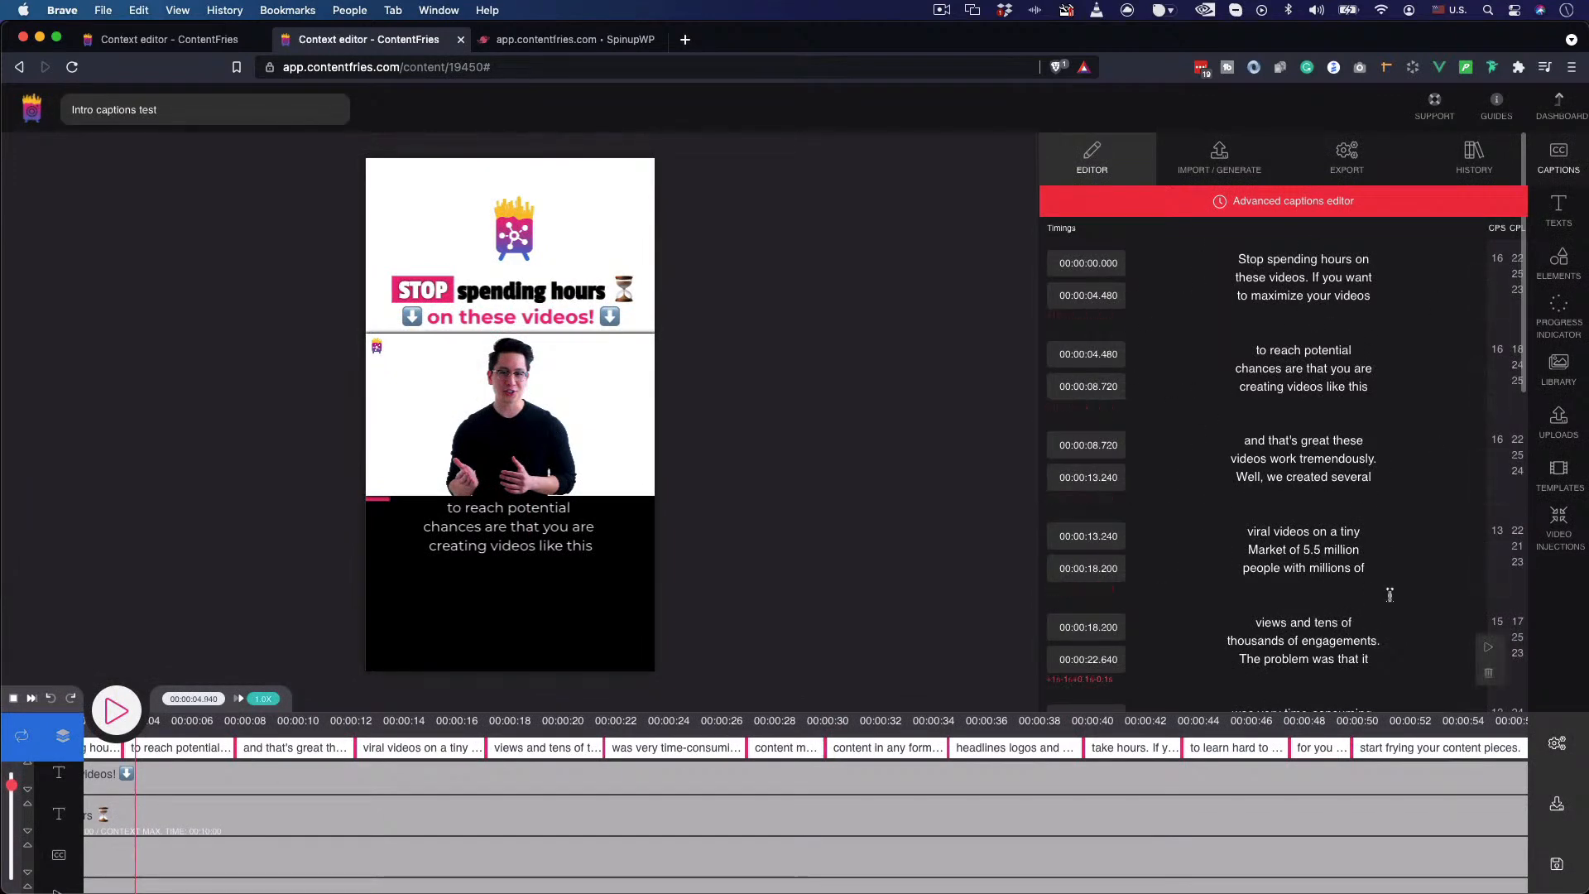
scroll(1166, 518, "down", 10)
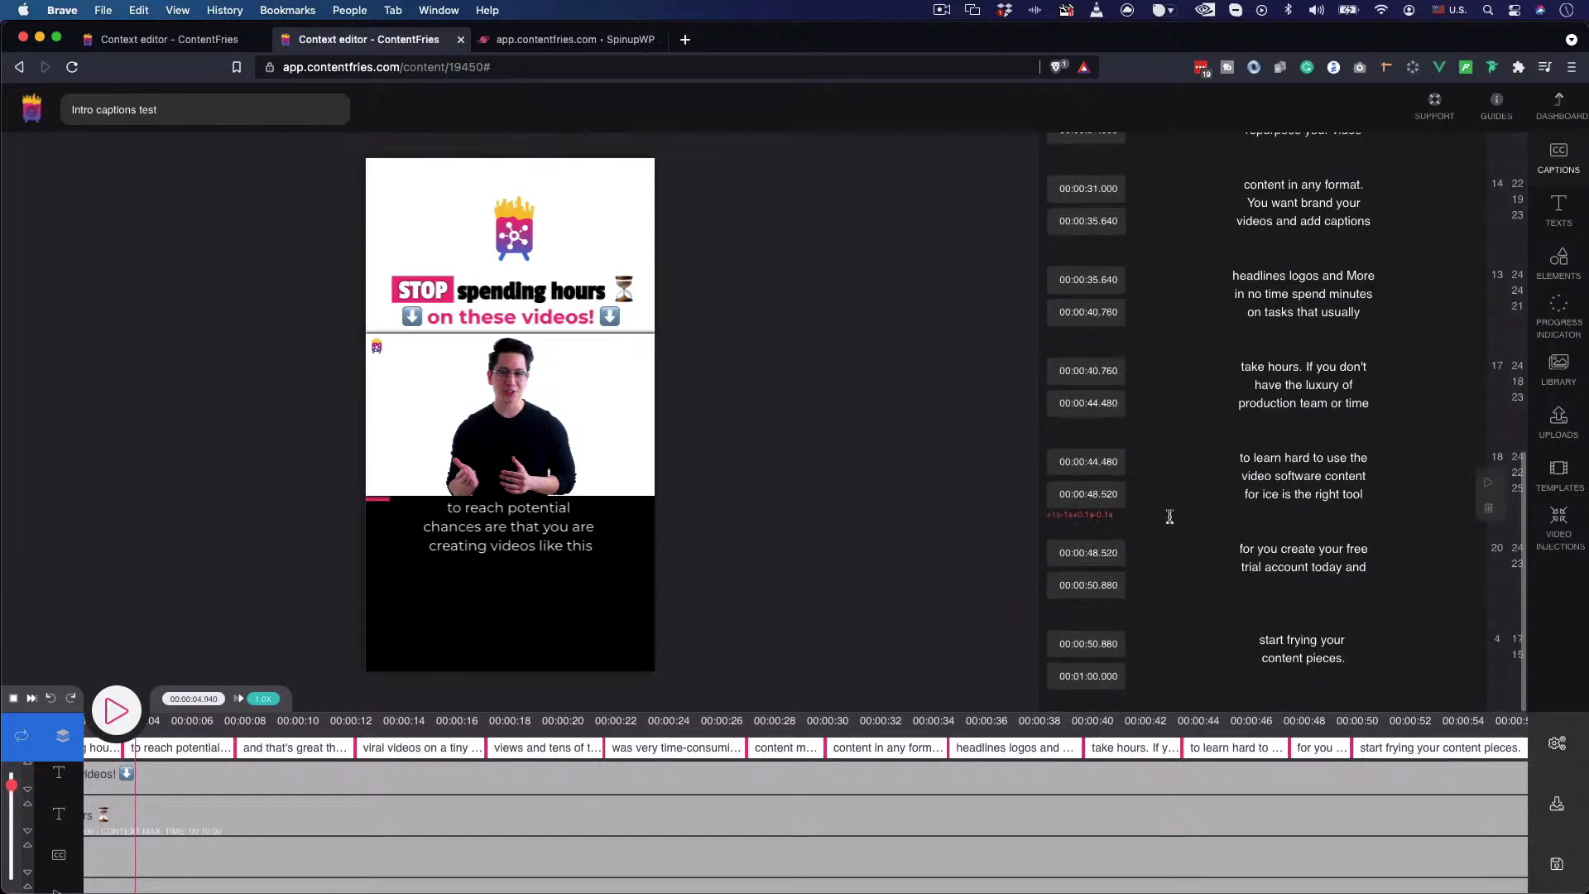
scroll(1169, 517, "up", 10)
scroll(1169, 516, "down", 5)
scroll(1167, 518, "up", 5)
- View the old editor's caption list from the beginning in the other browser tab, and return to the new editor
key("ctrl+shift+Tab")
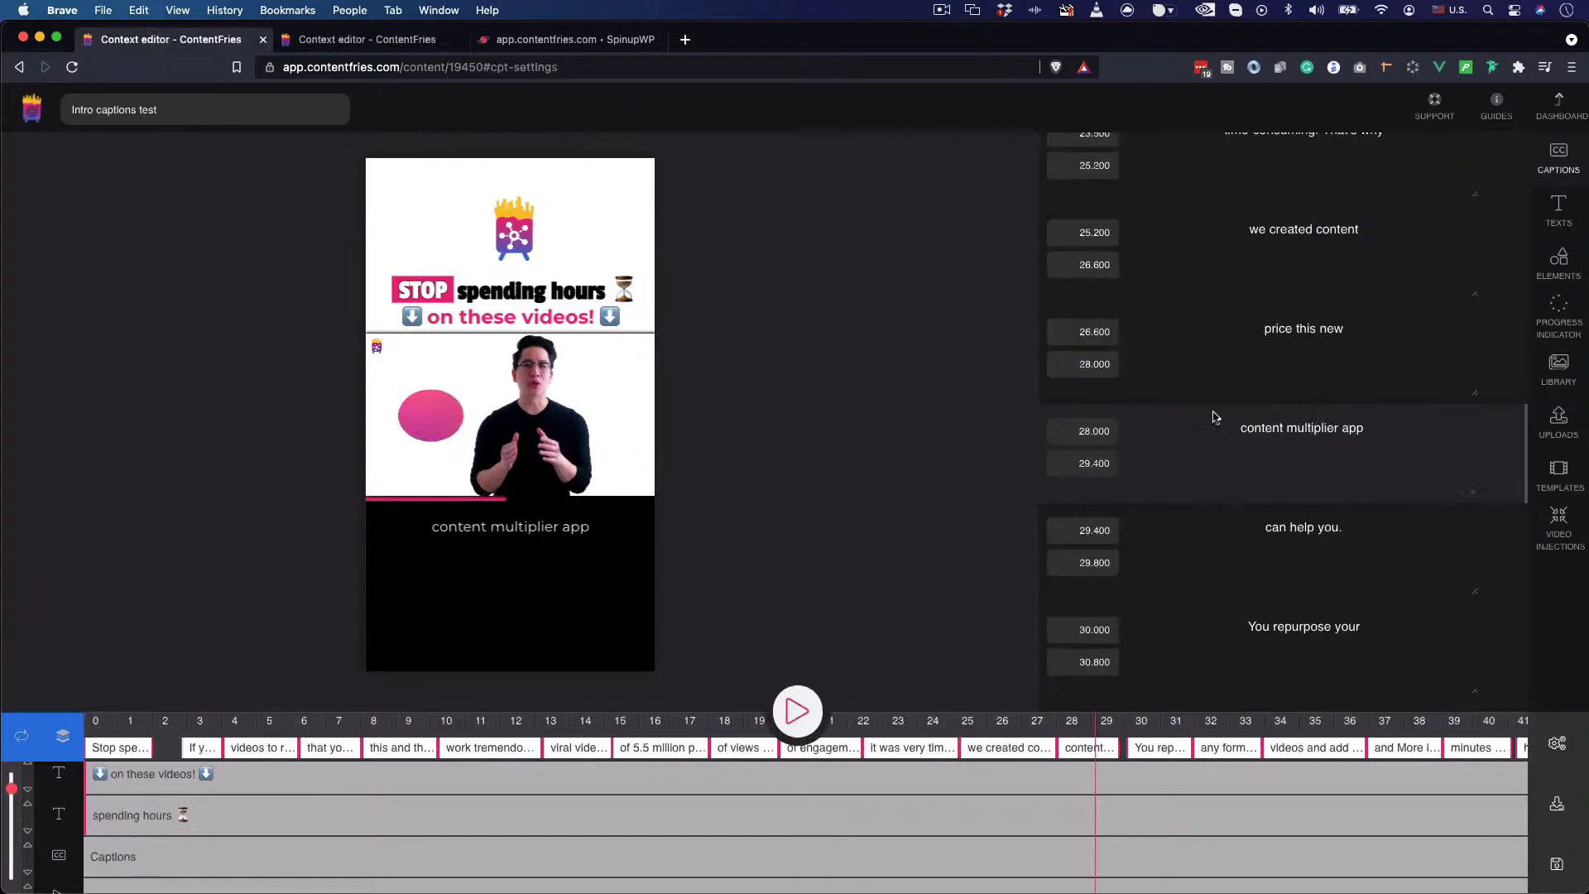
scroll(1180, 426, "up", 10)
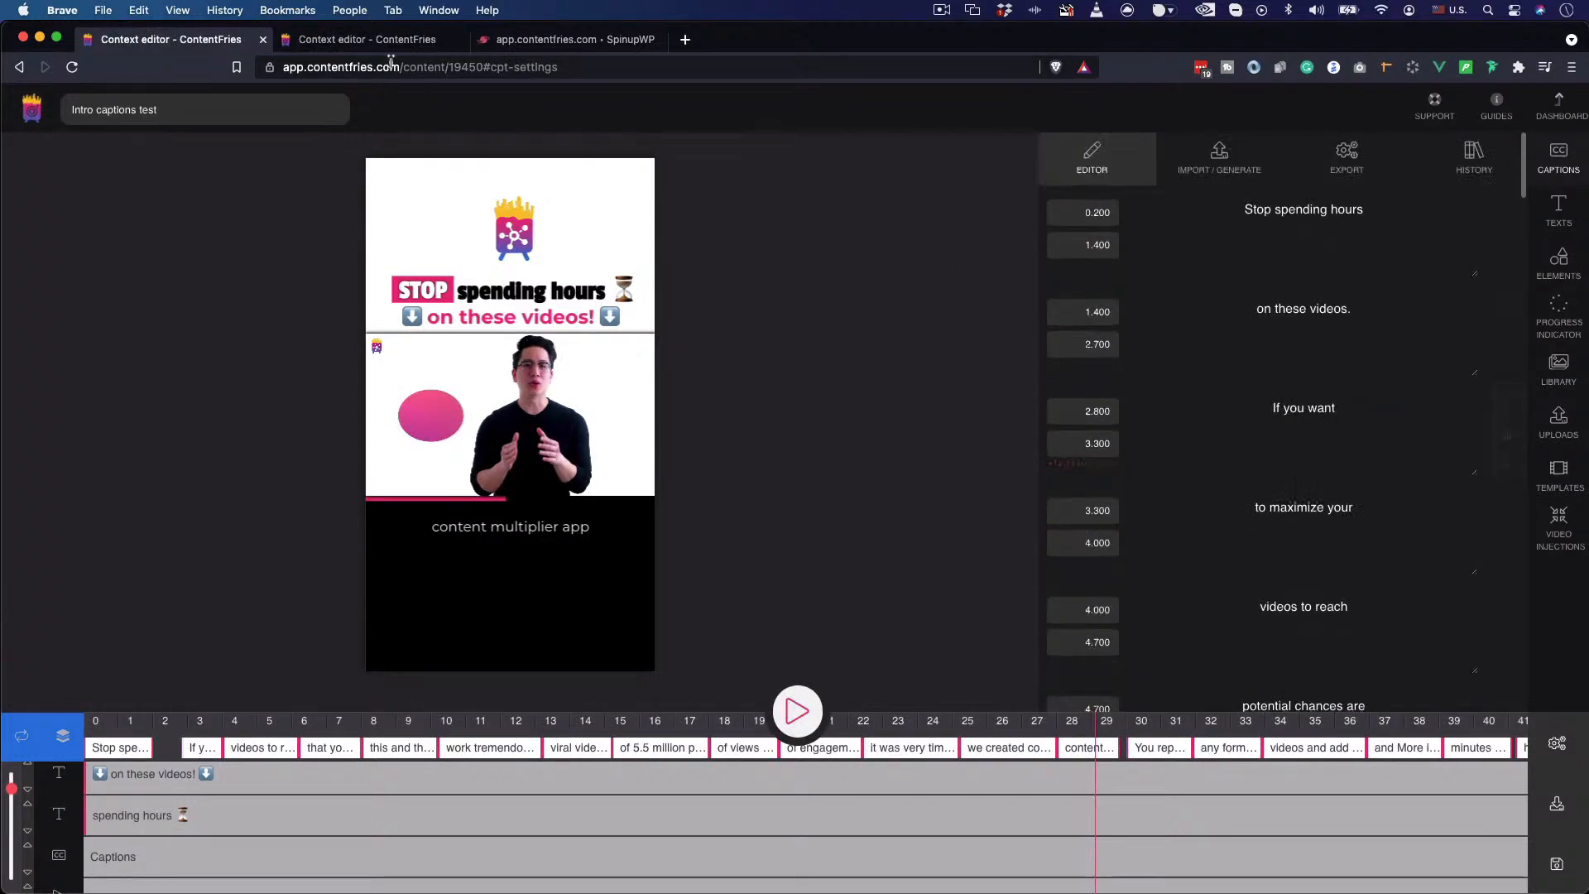
left_click(414, 40)
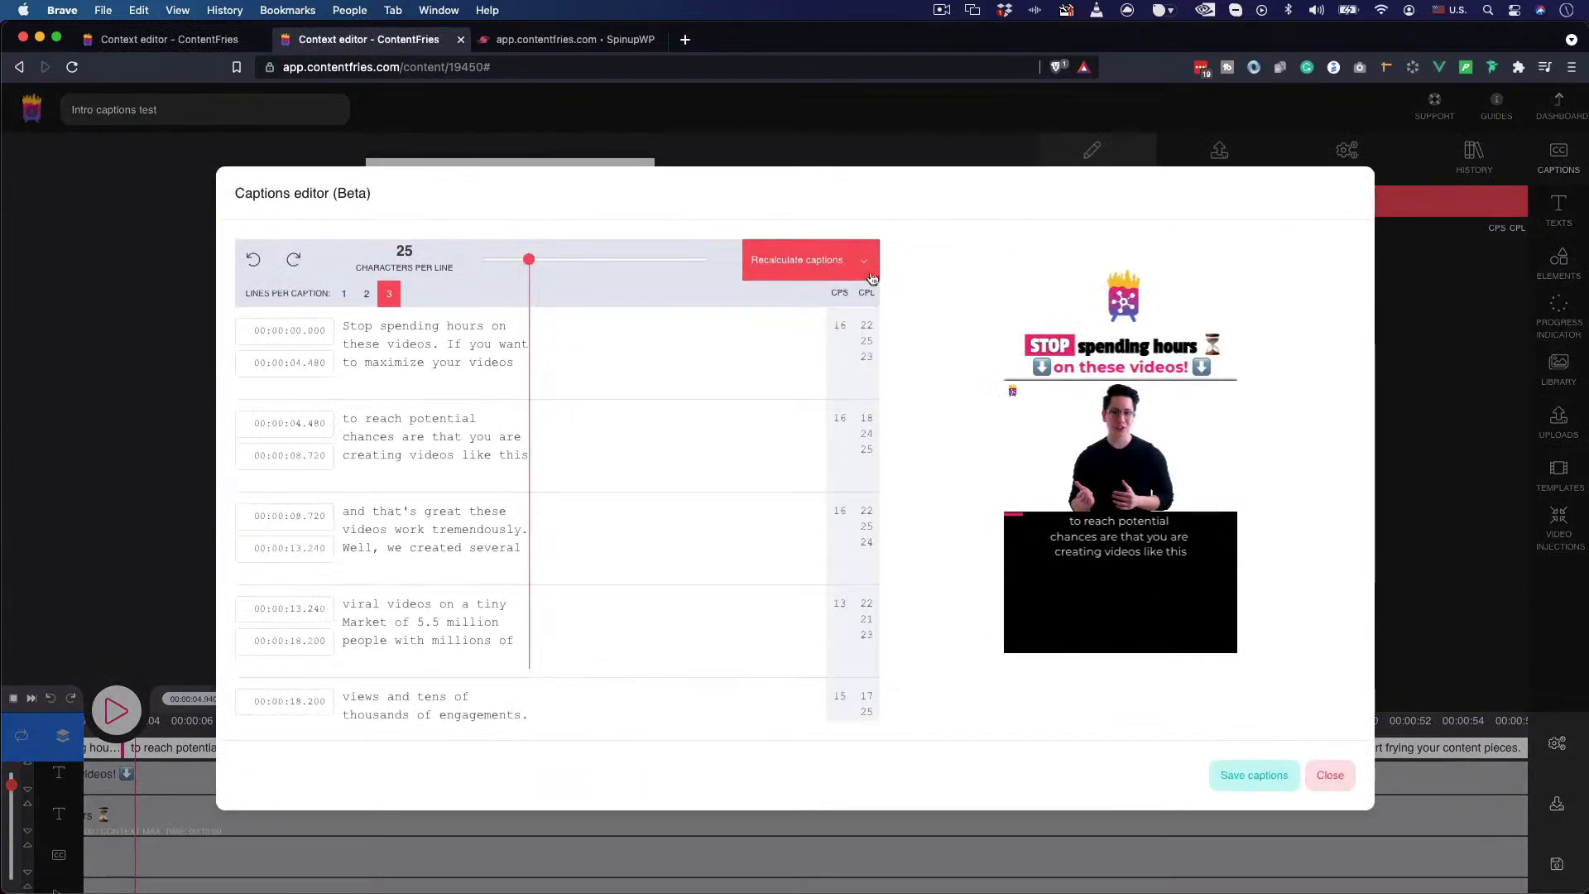
- Preview splitting the captions by every nth word with 3-word captions, and review the preview to its end
left_click(867, 261)
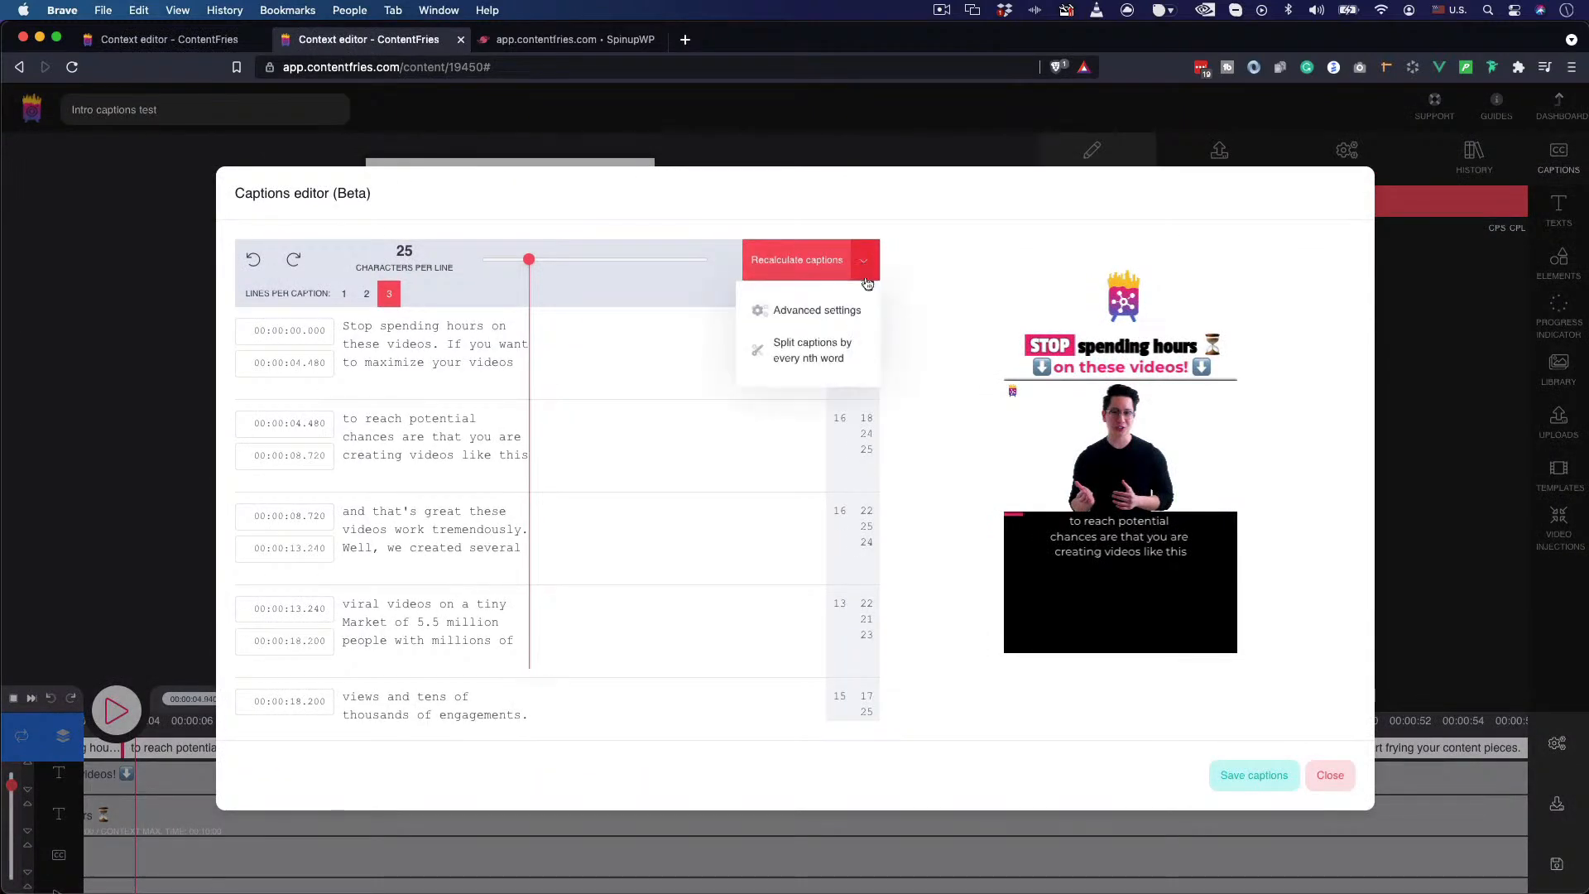
left_click(781, 357)
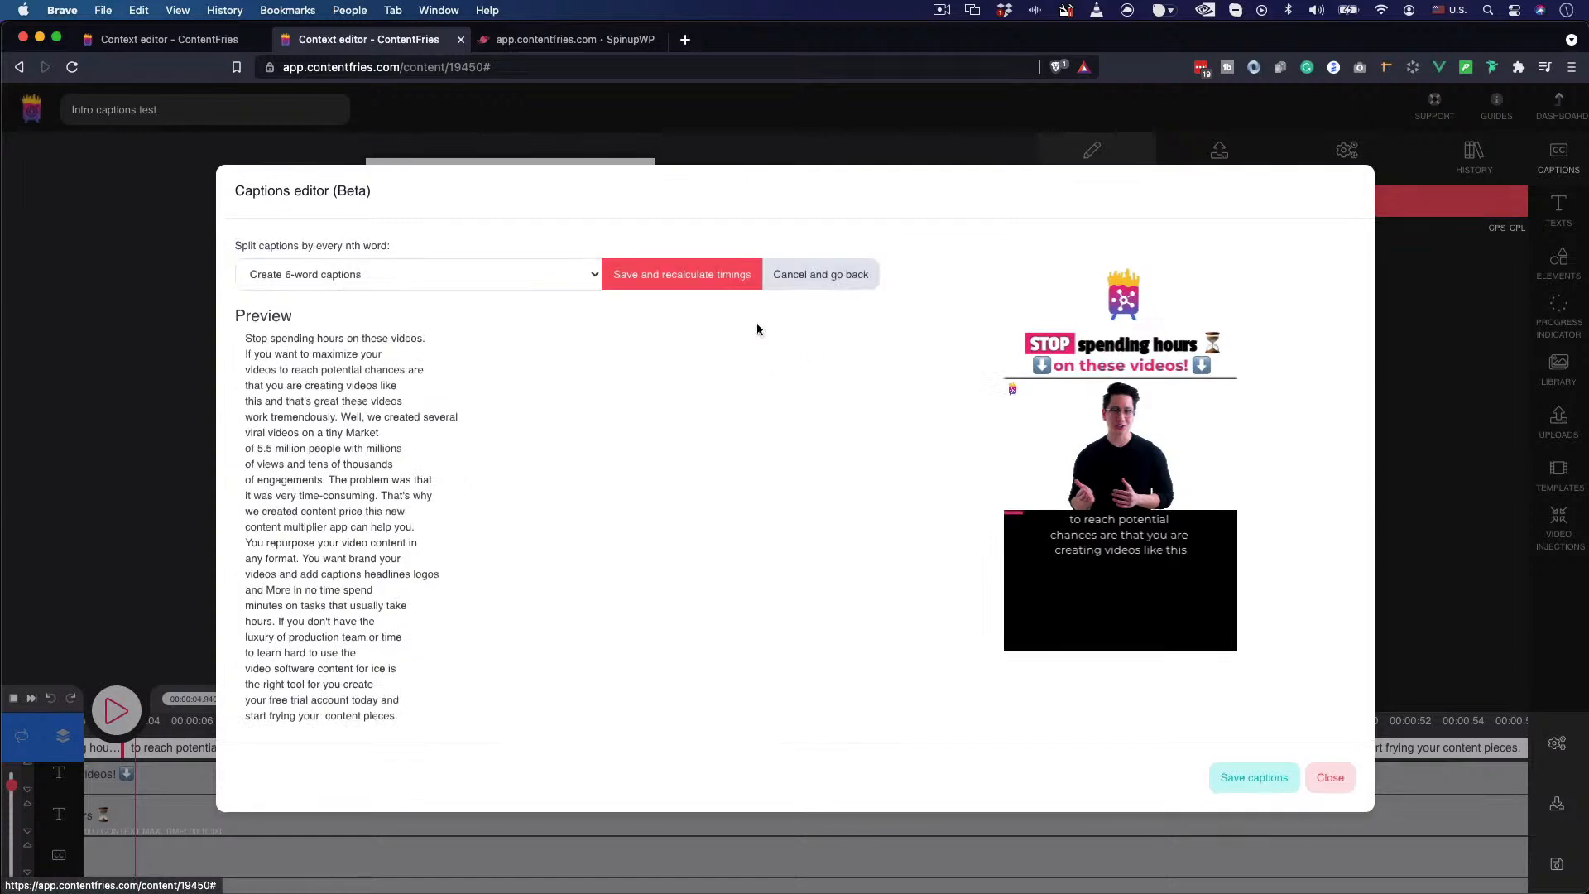
left_click(386, 276)
left_click(329, 219)
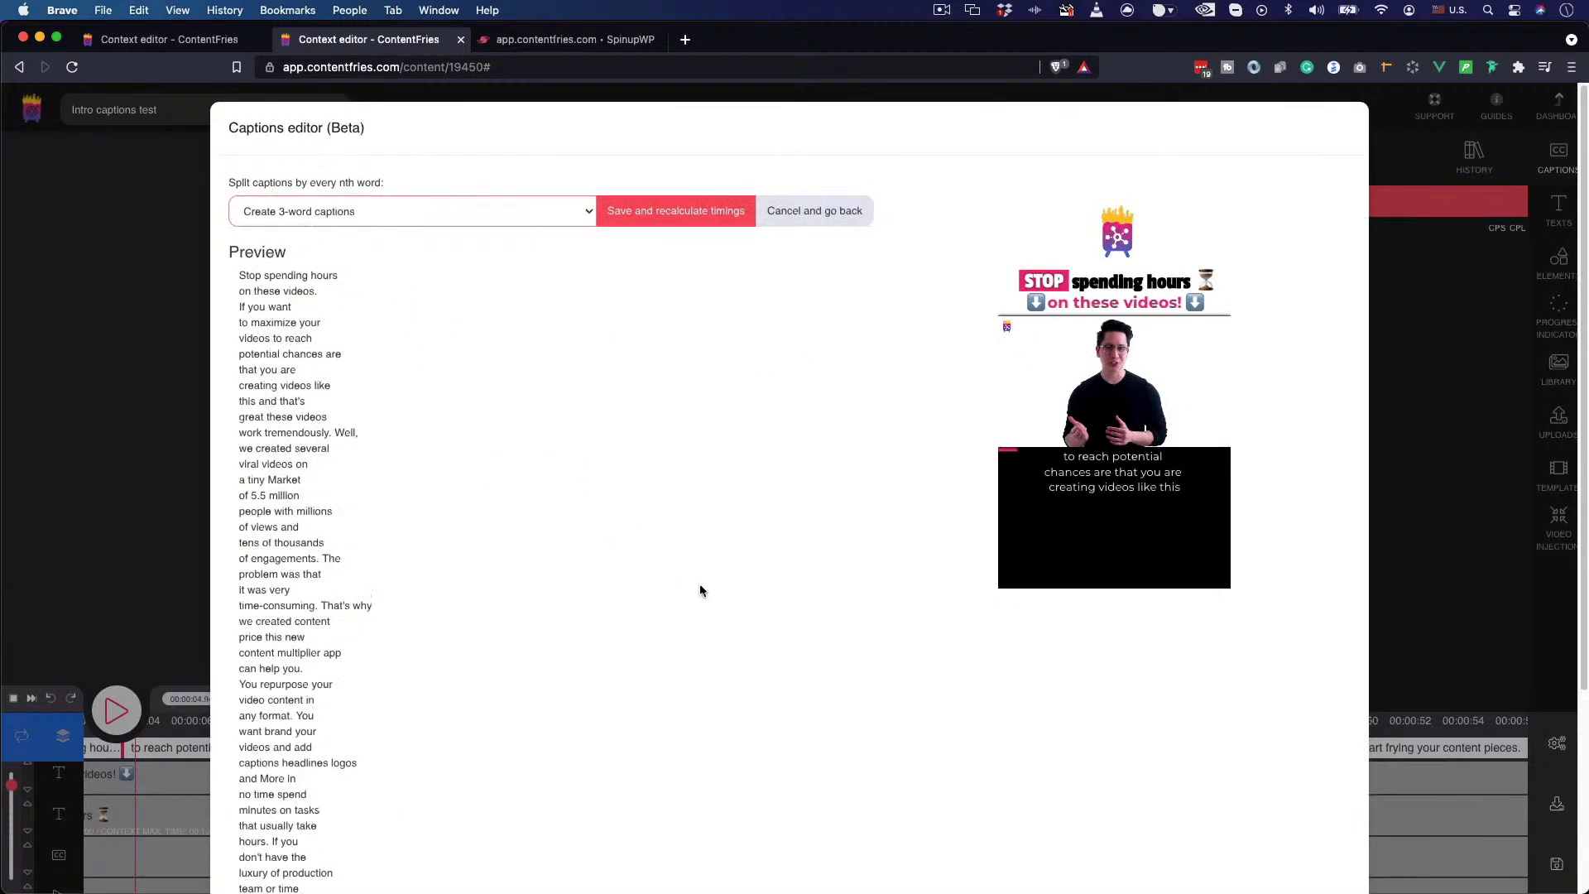
scroll(699, 588, "down", 5)
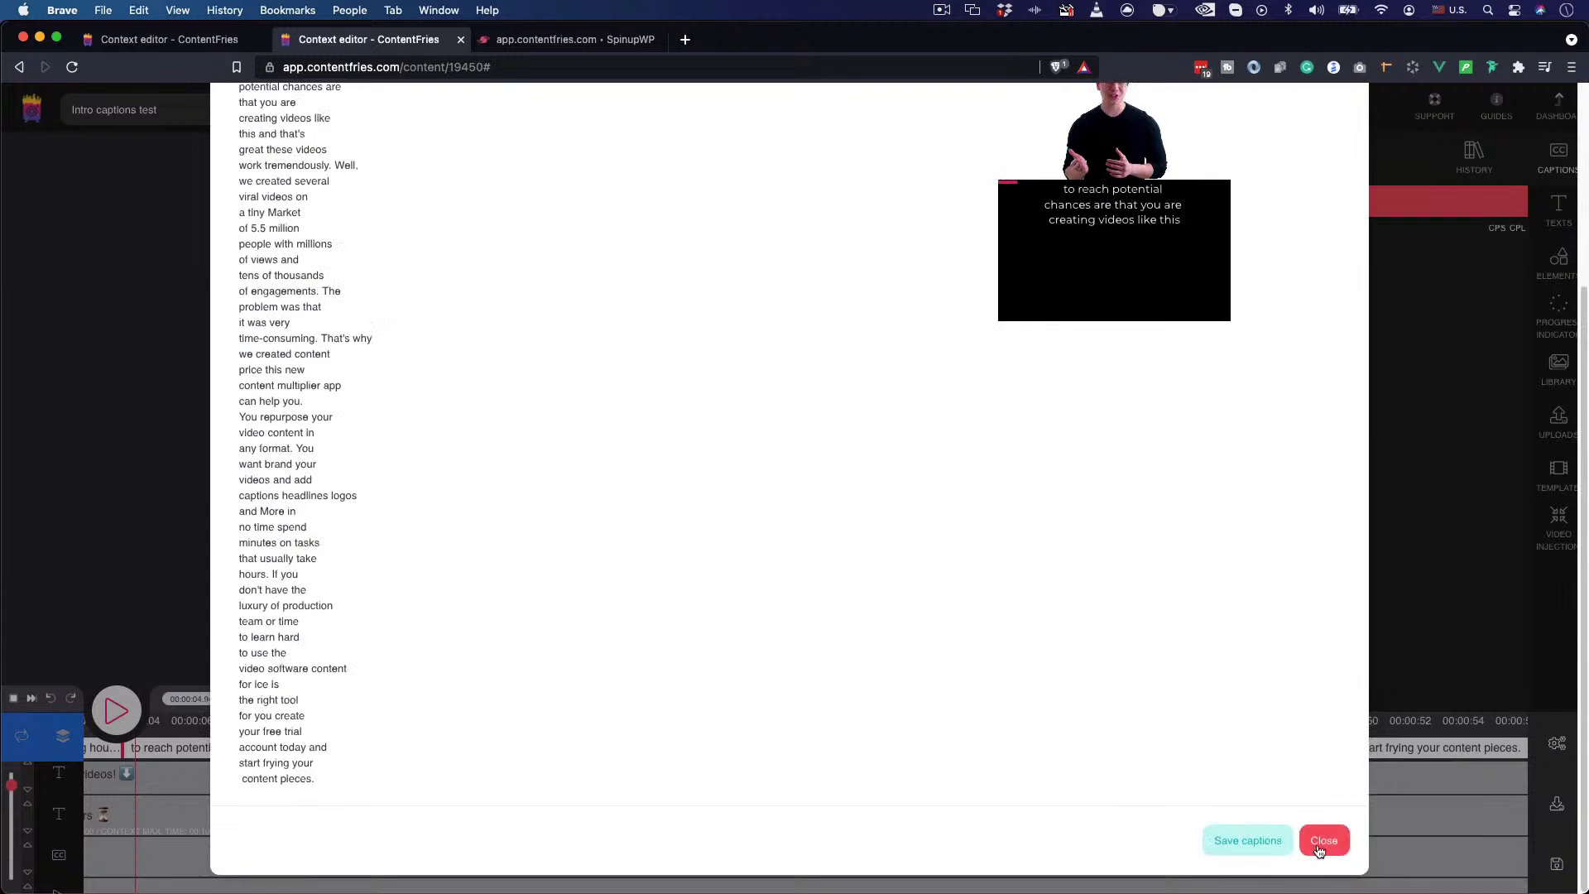
- Compare the 3-word split preview with the old editor's captions, and close the captions editor without saving
left_click(199, 41)
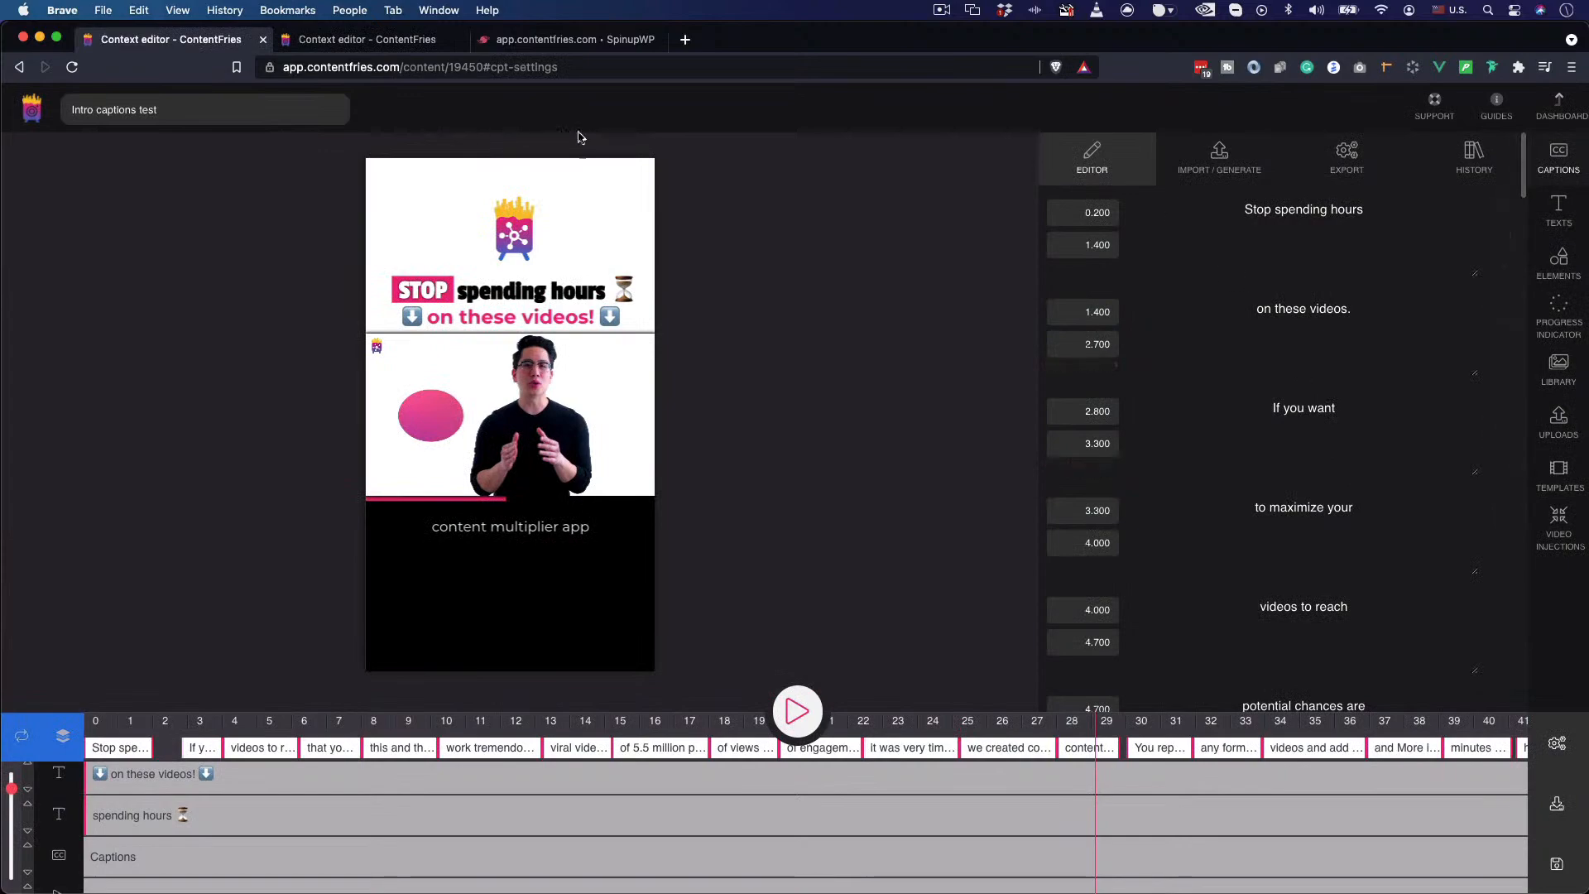
left_click(382, 50)
scroll(668, 358, "up", 5)
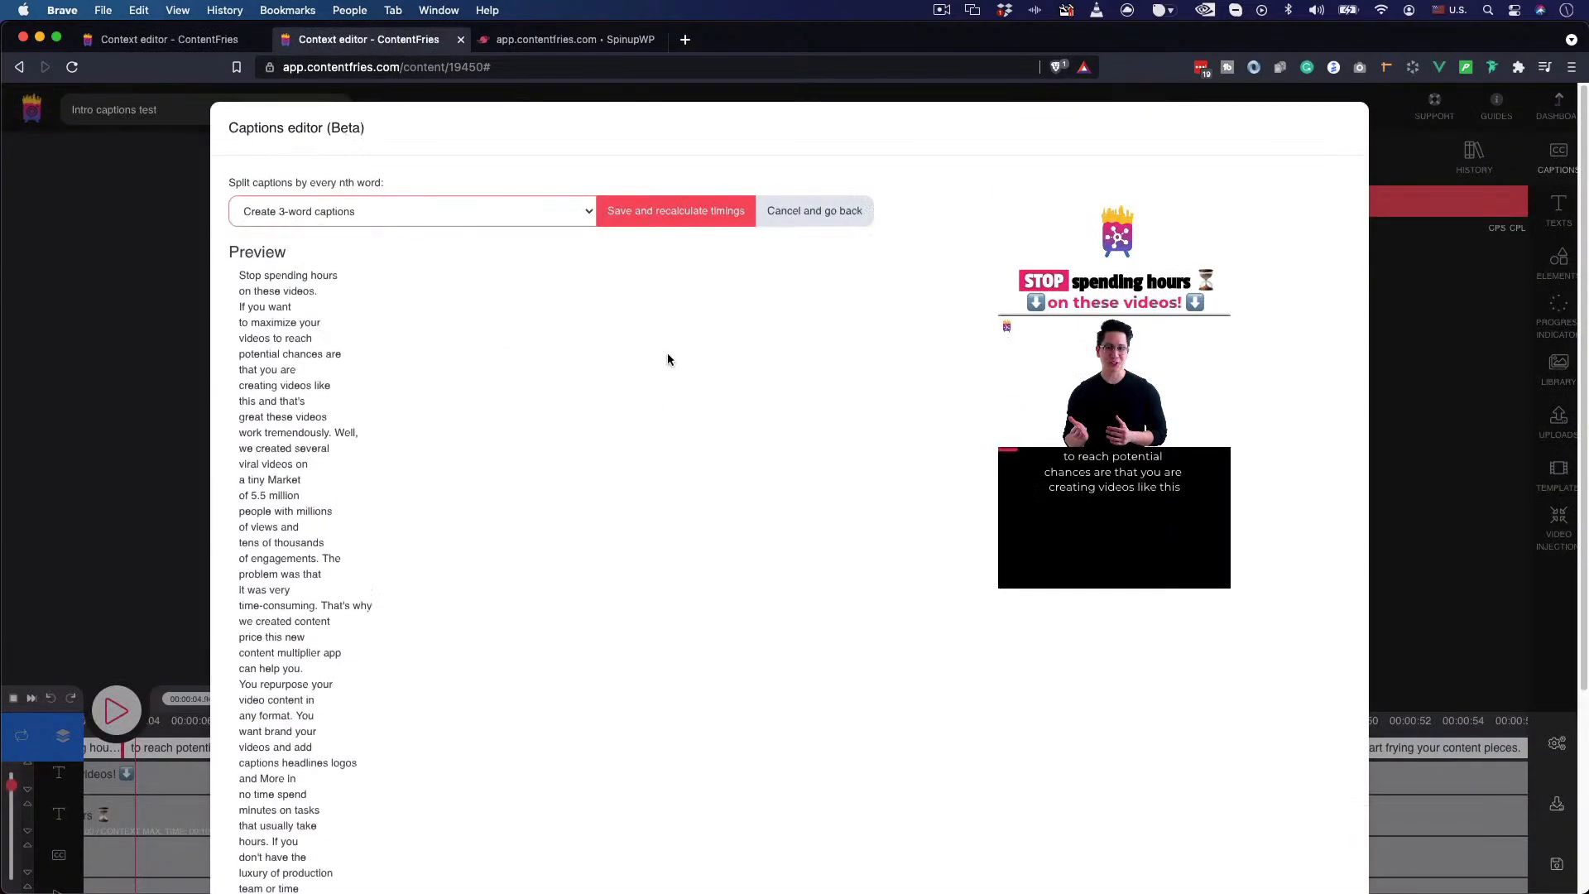
scroll(1106, 664, "down", 5)
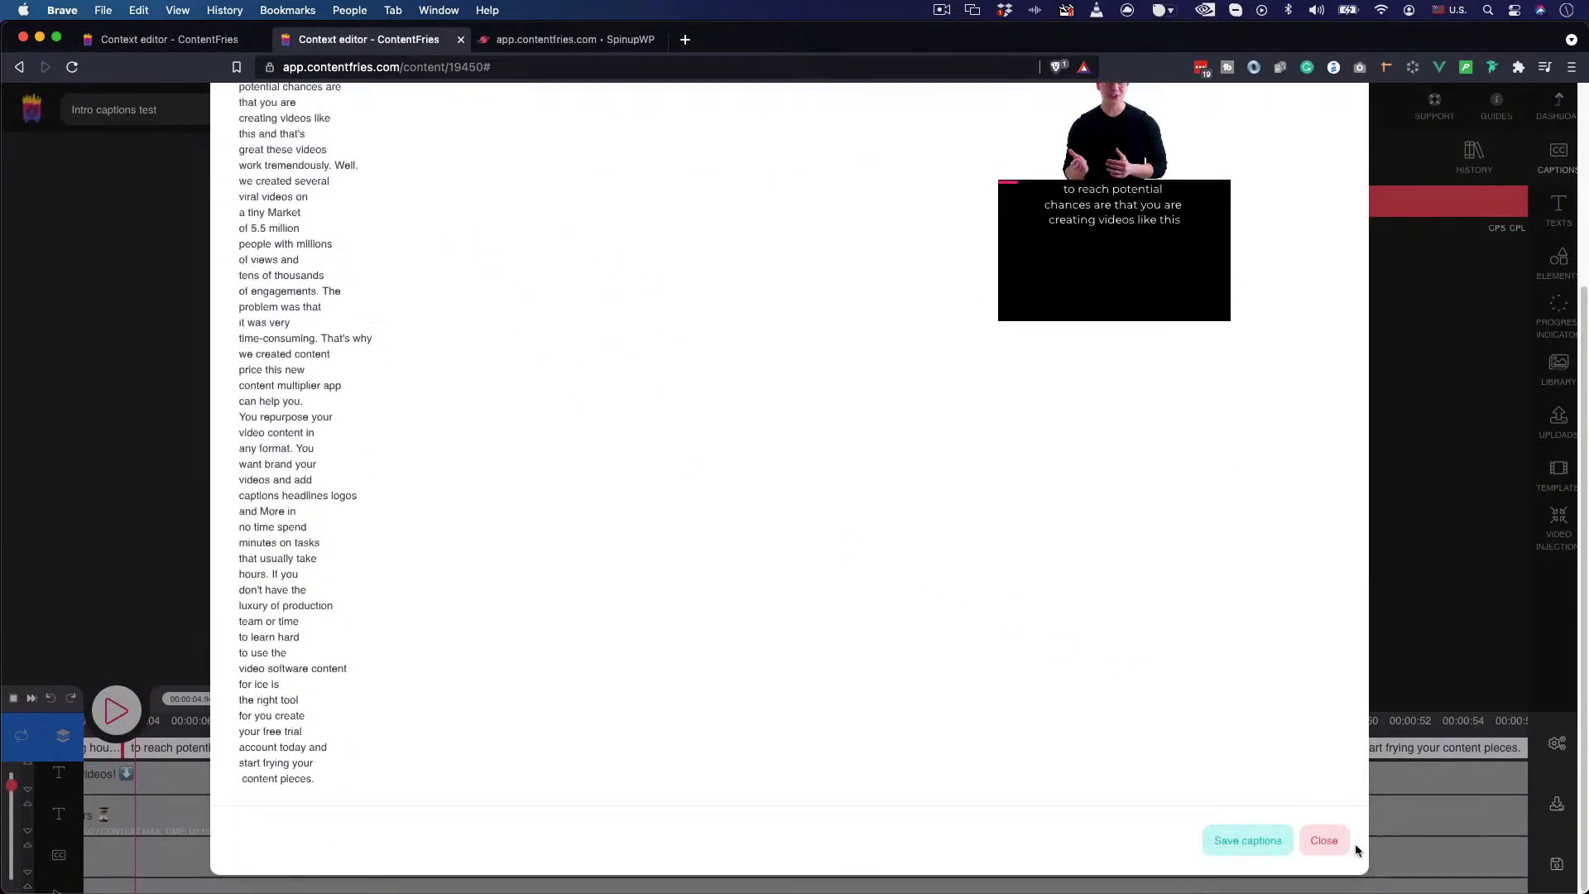
left_click(1324, 840)
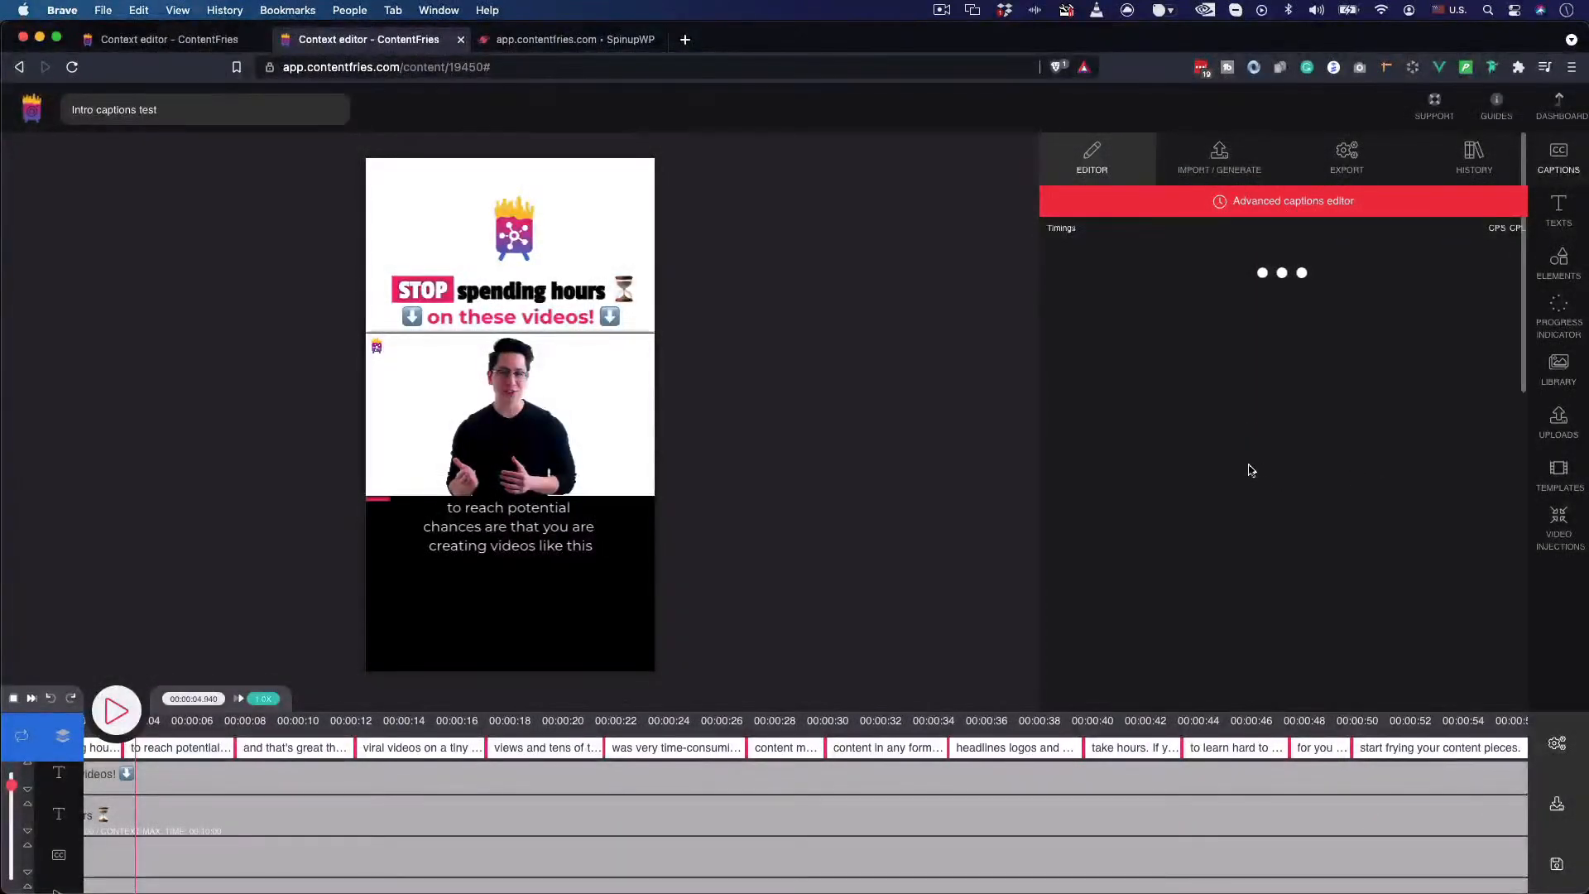